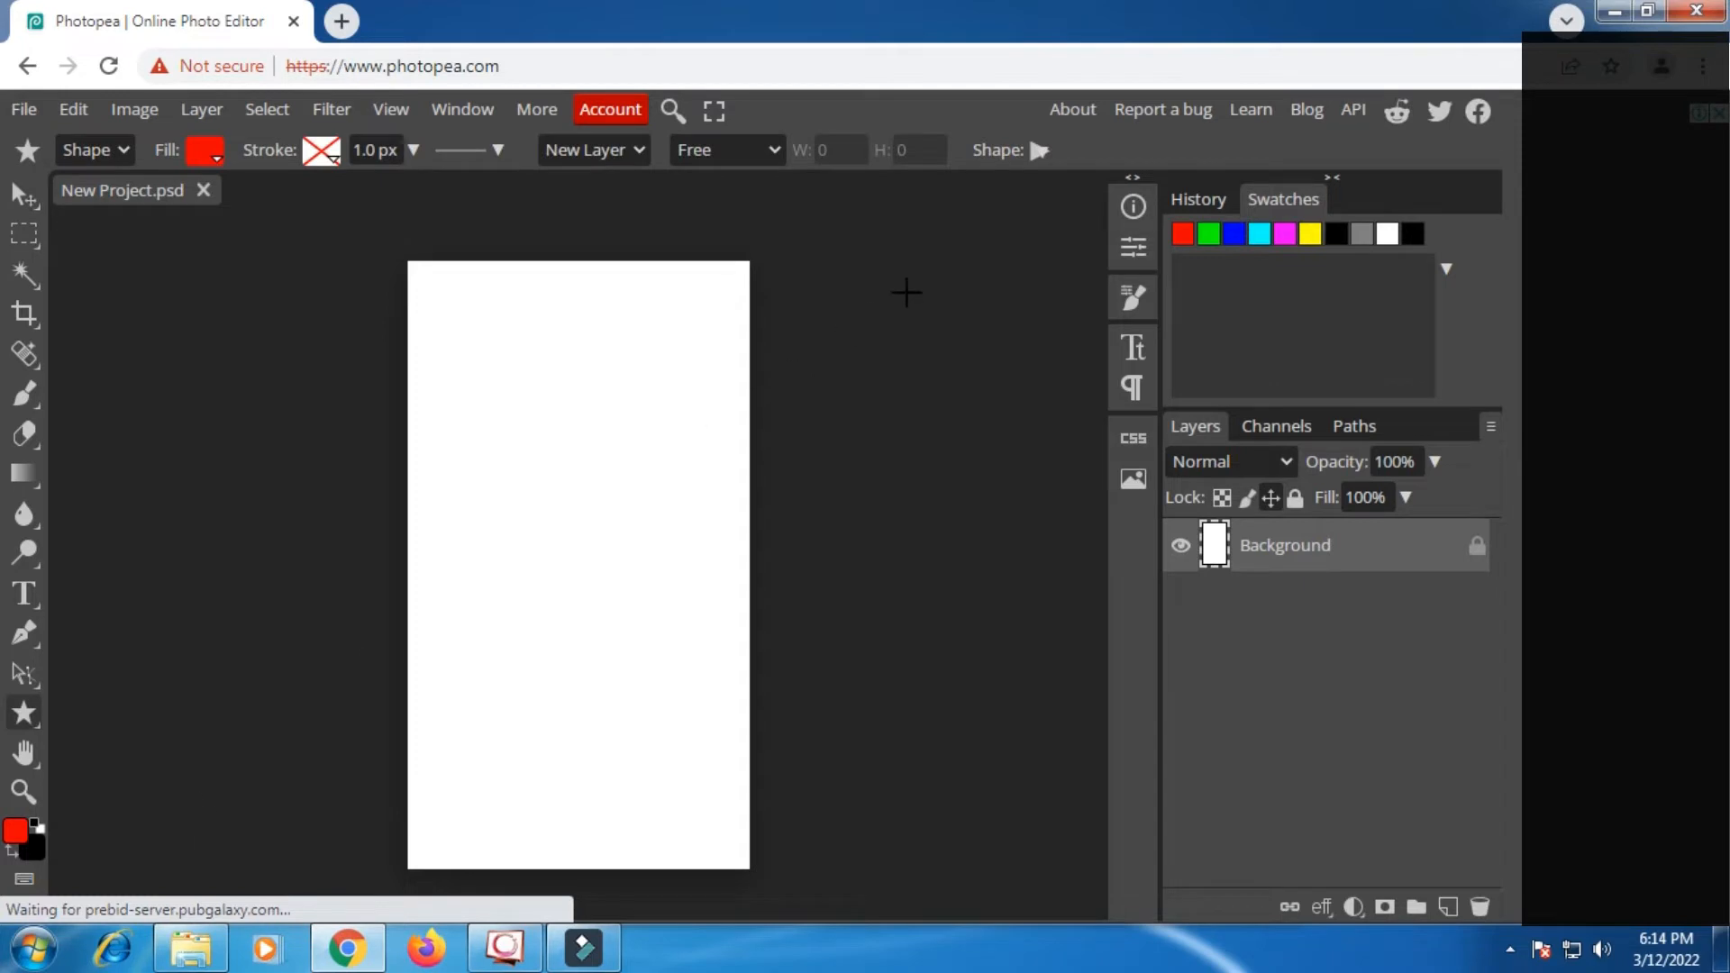
Draw a solid rounded bar with the custom minus shape near the upper edge of the white page.
left_click(1042, 150)
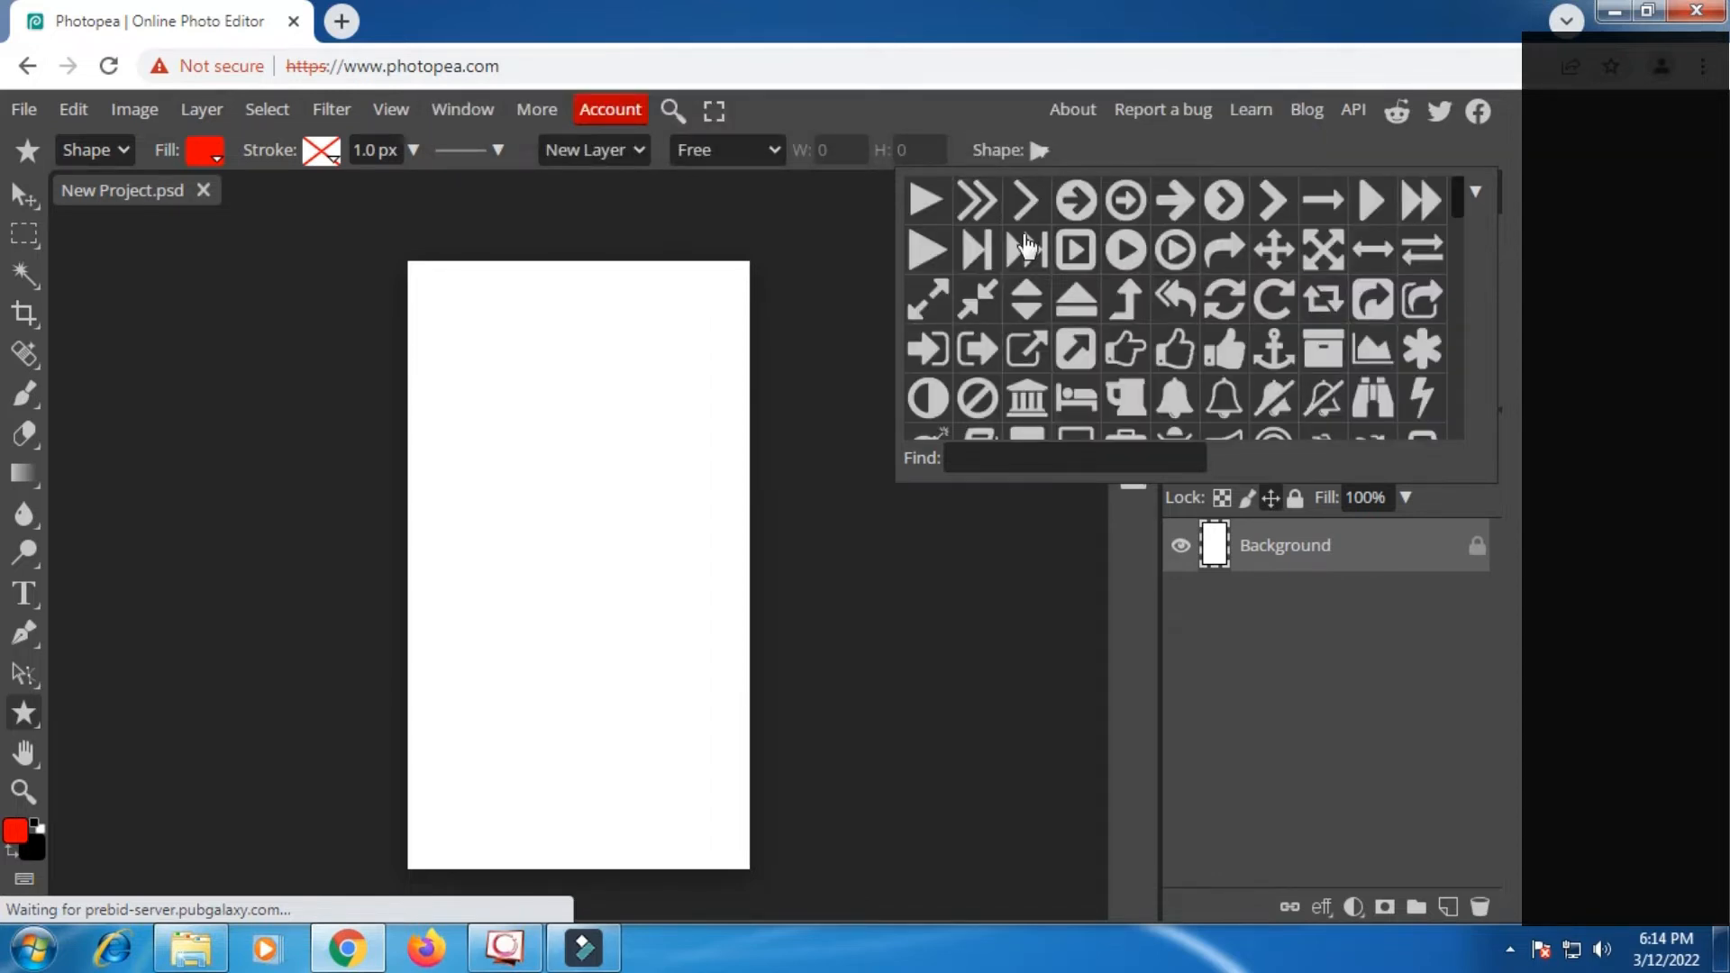
scroll(1027, 245, "down", 5)
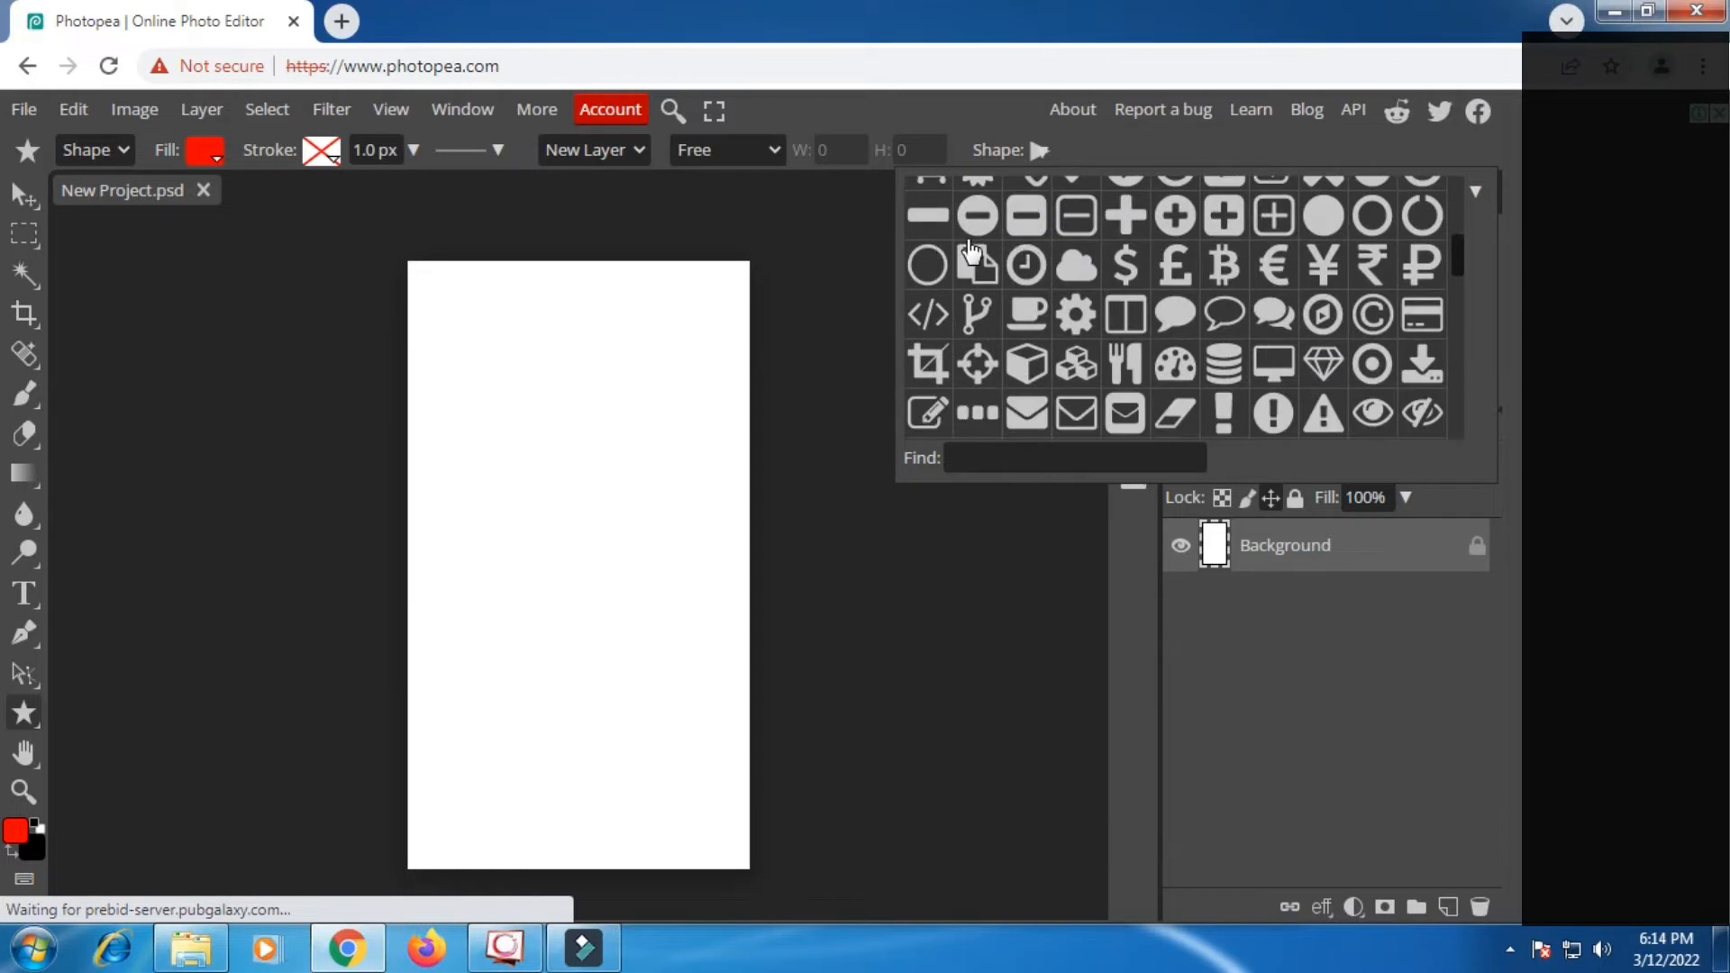
left_click(926, 217)
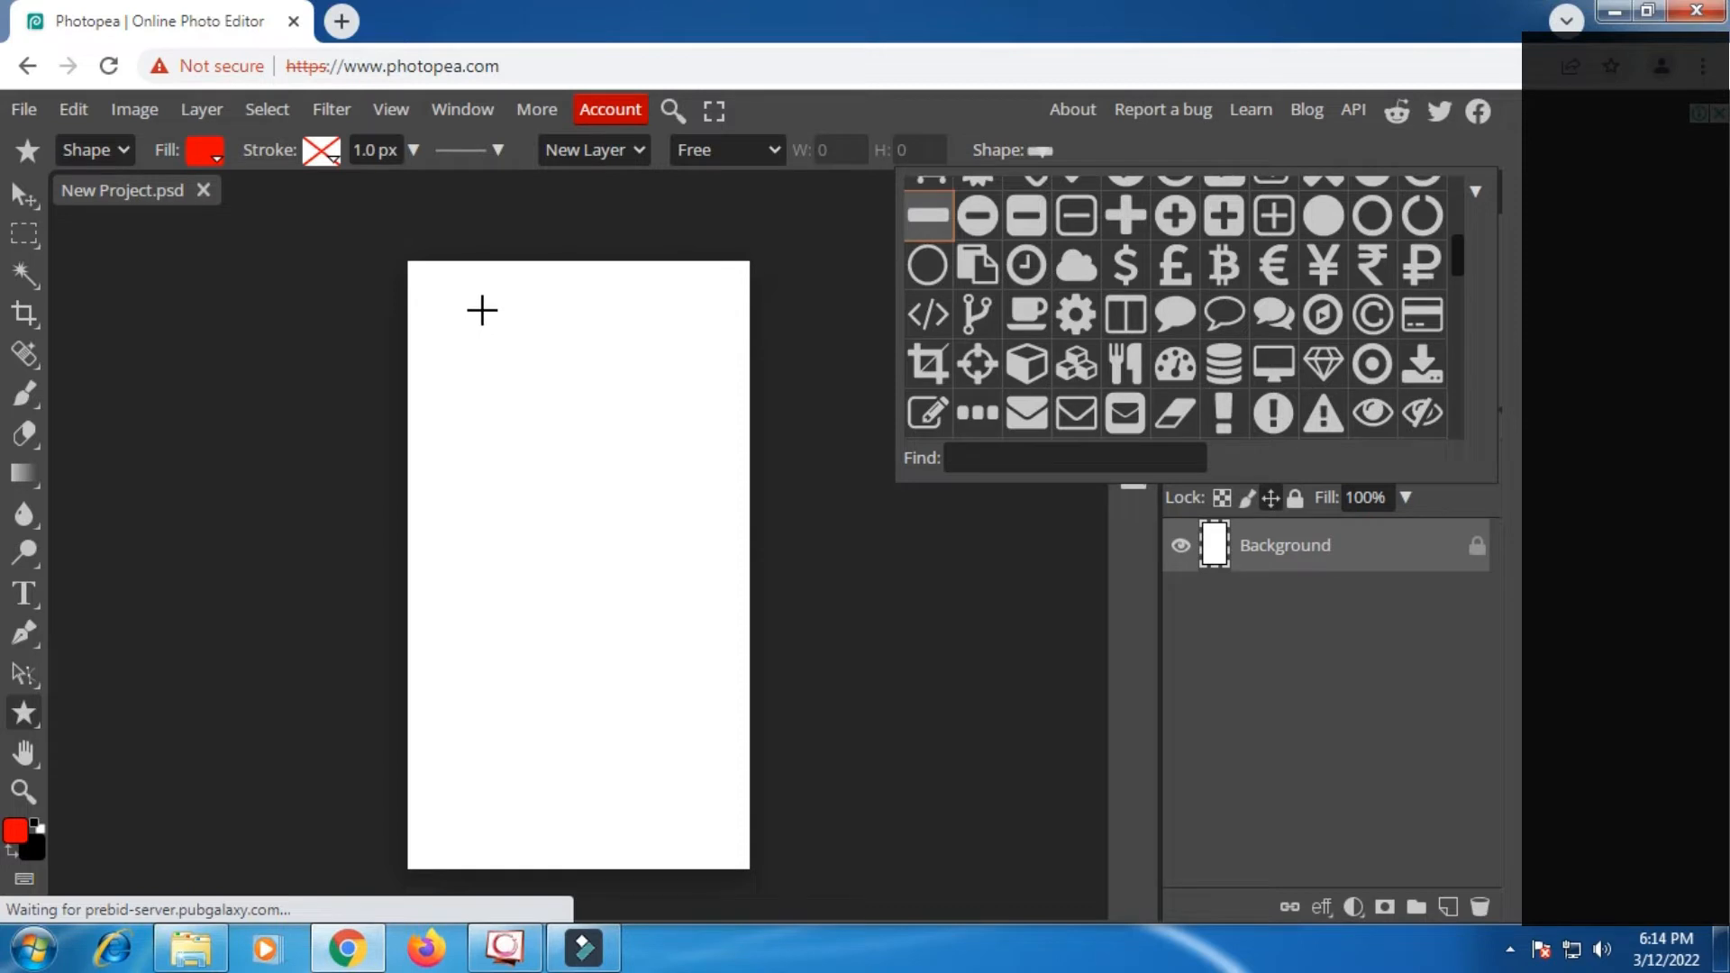
left_click_drag(486, 306, 605, 337)
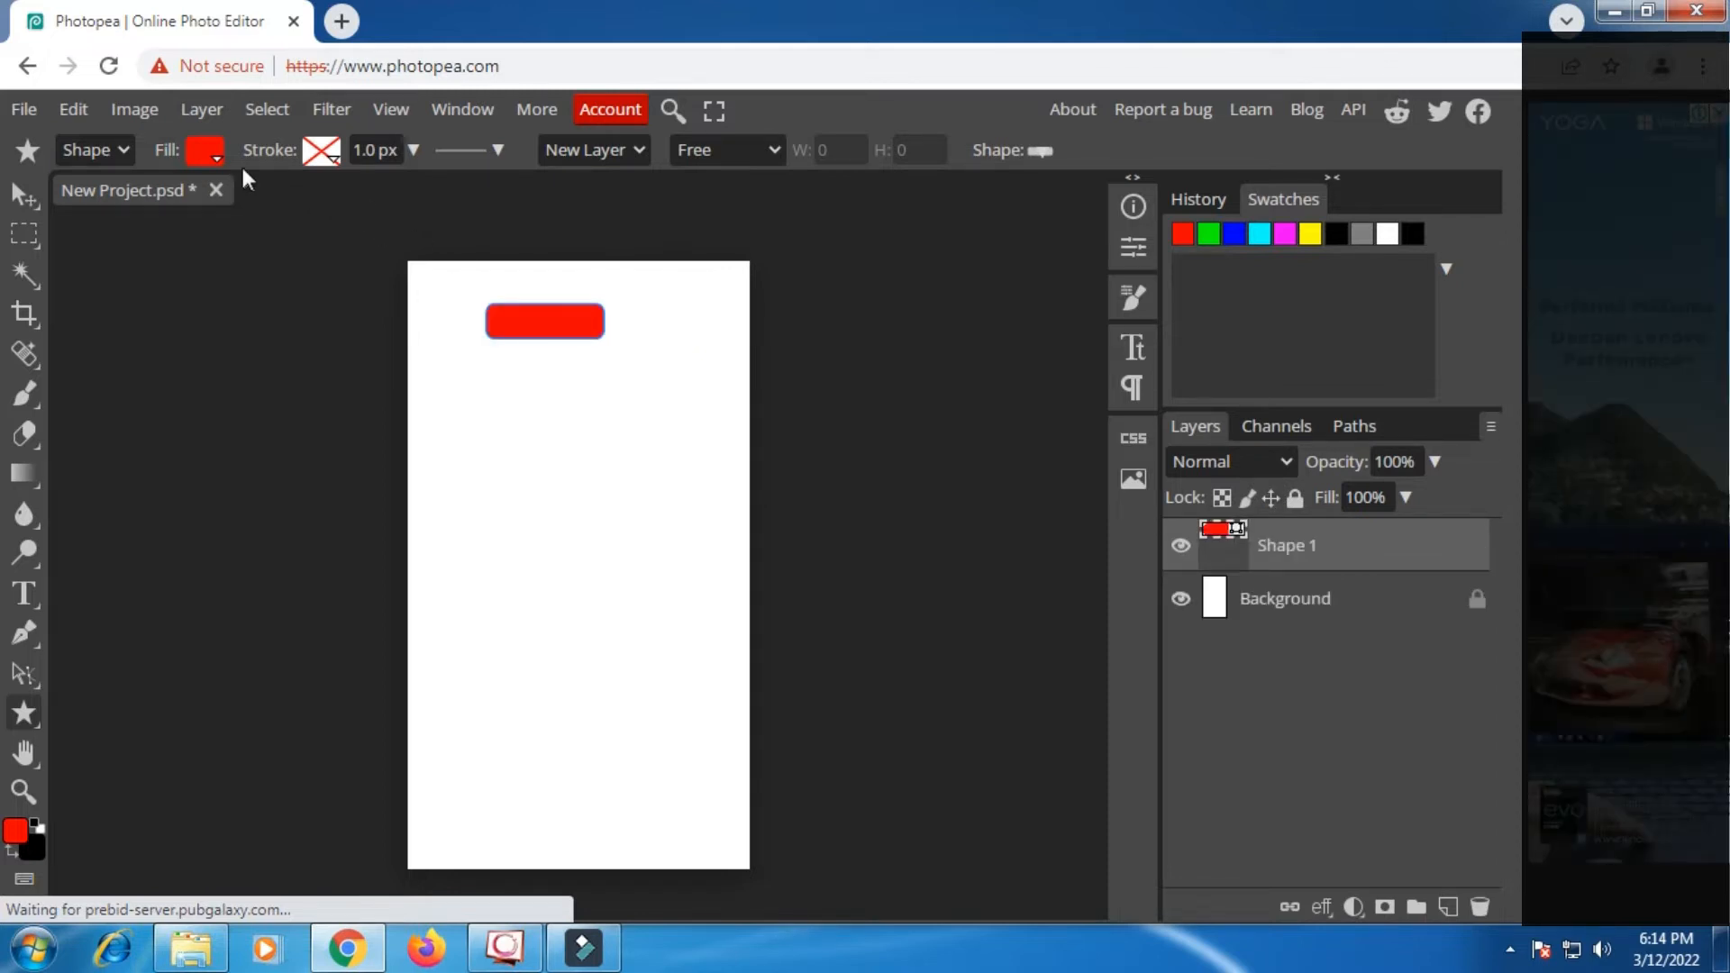
Change the rounded bar's fill to the cyan swatch.
left_click(204, 155)
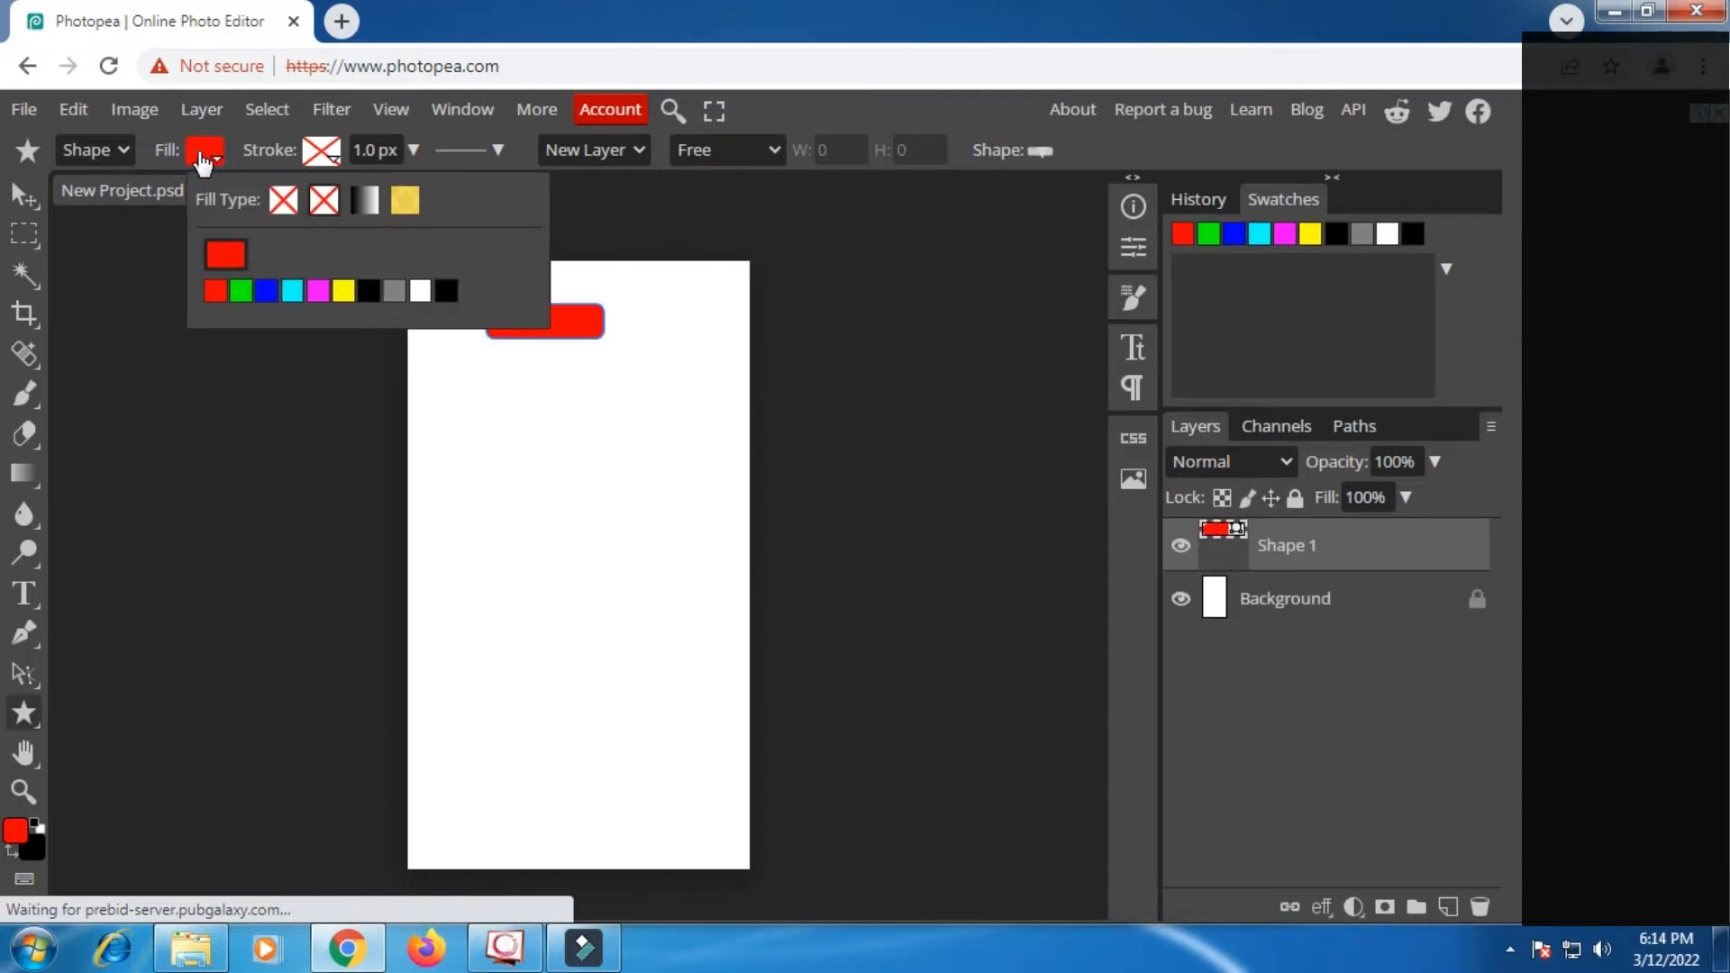
left_click(291, 290)
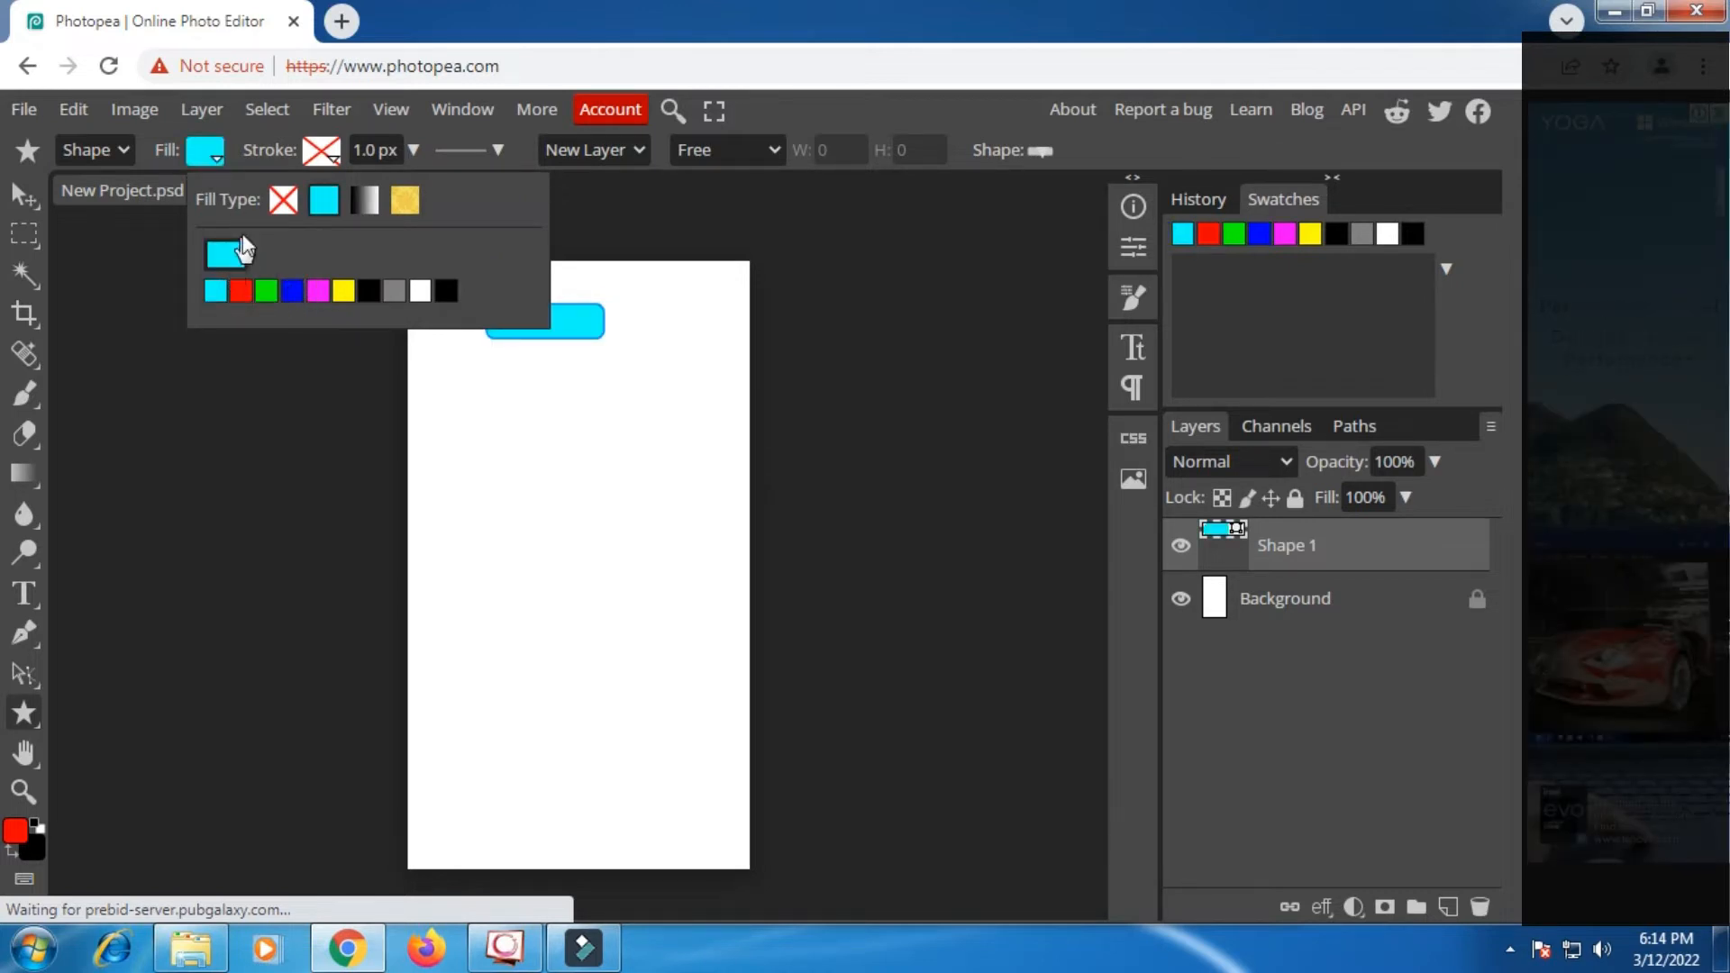
left_click(841, 105)
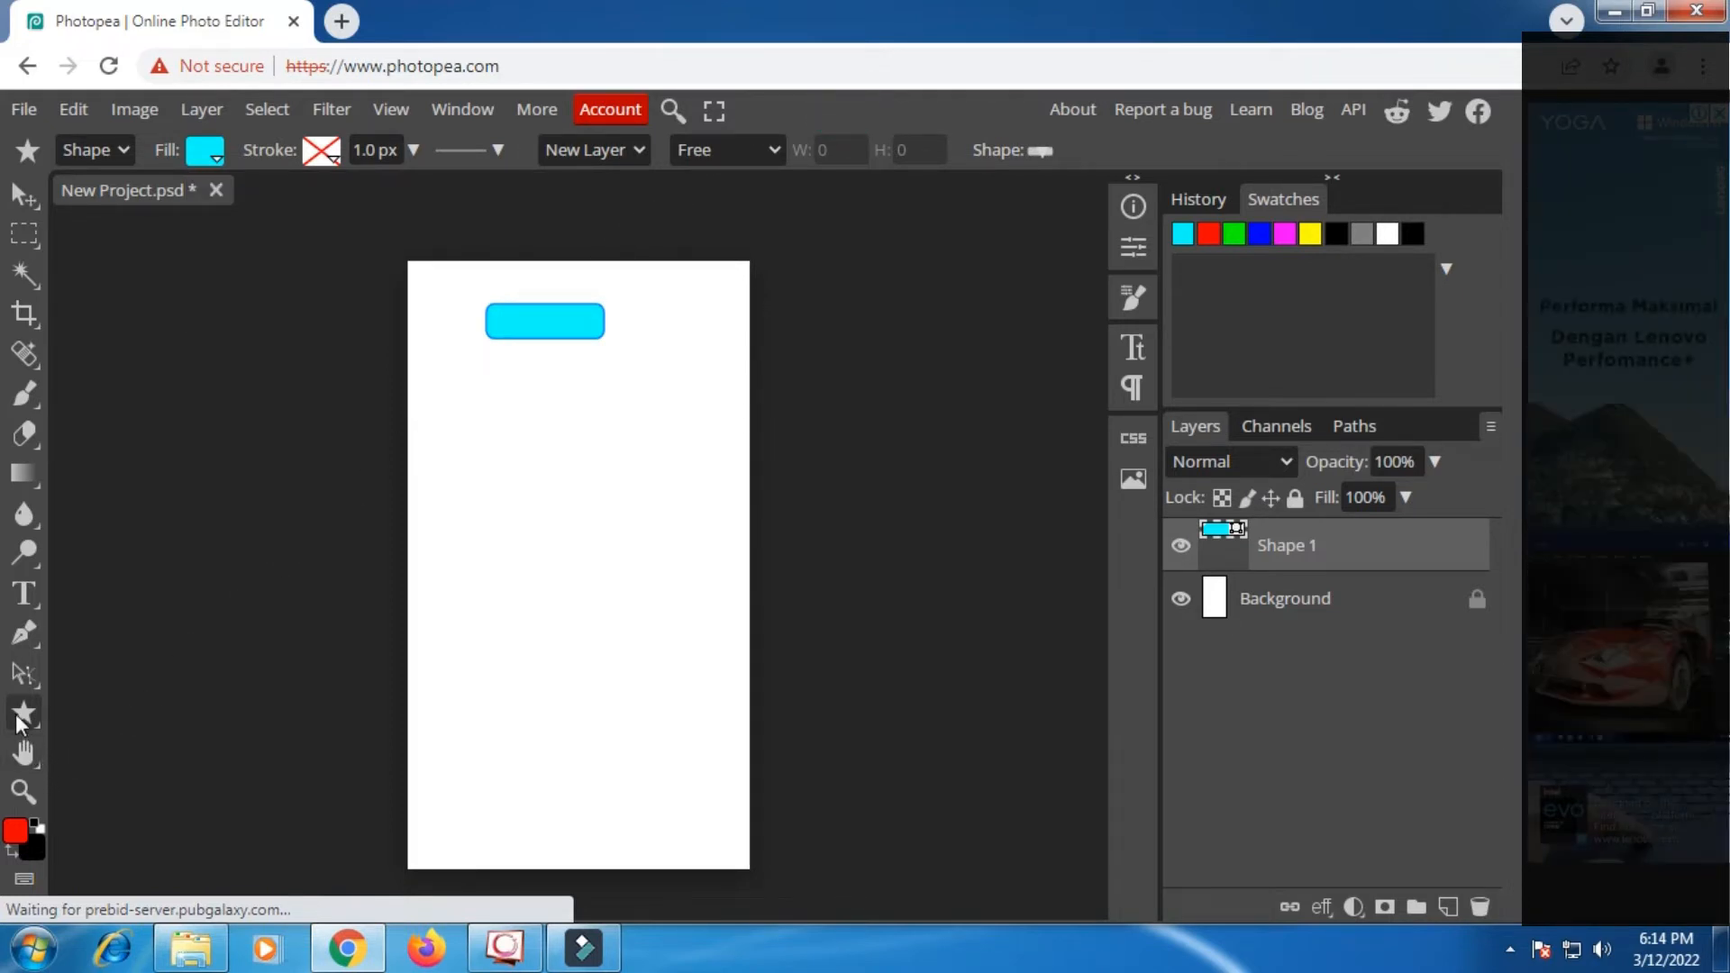
Draw a circle with the Ellipse tool at a fixed 1:1 ratio and move it over the bar's right end.
left_click_drag(23, 713, 87, 760)
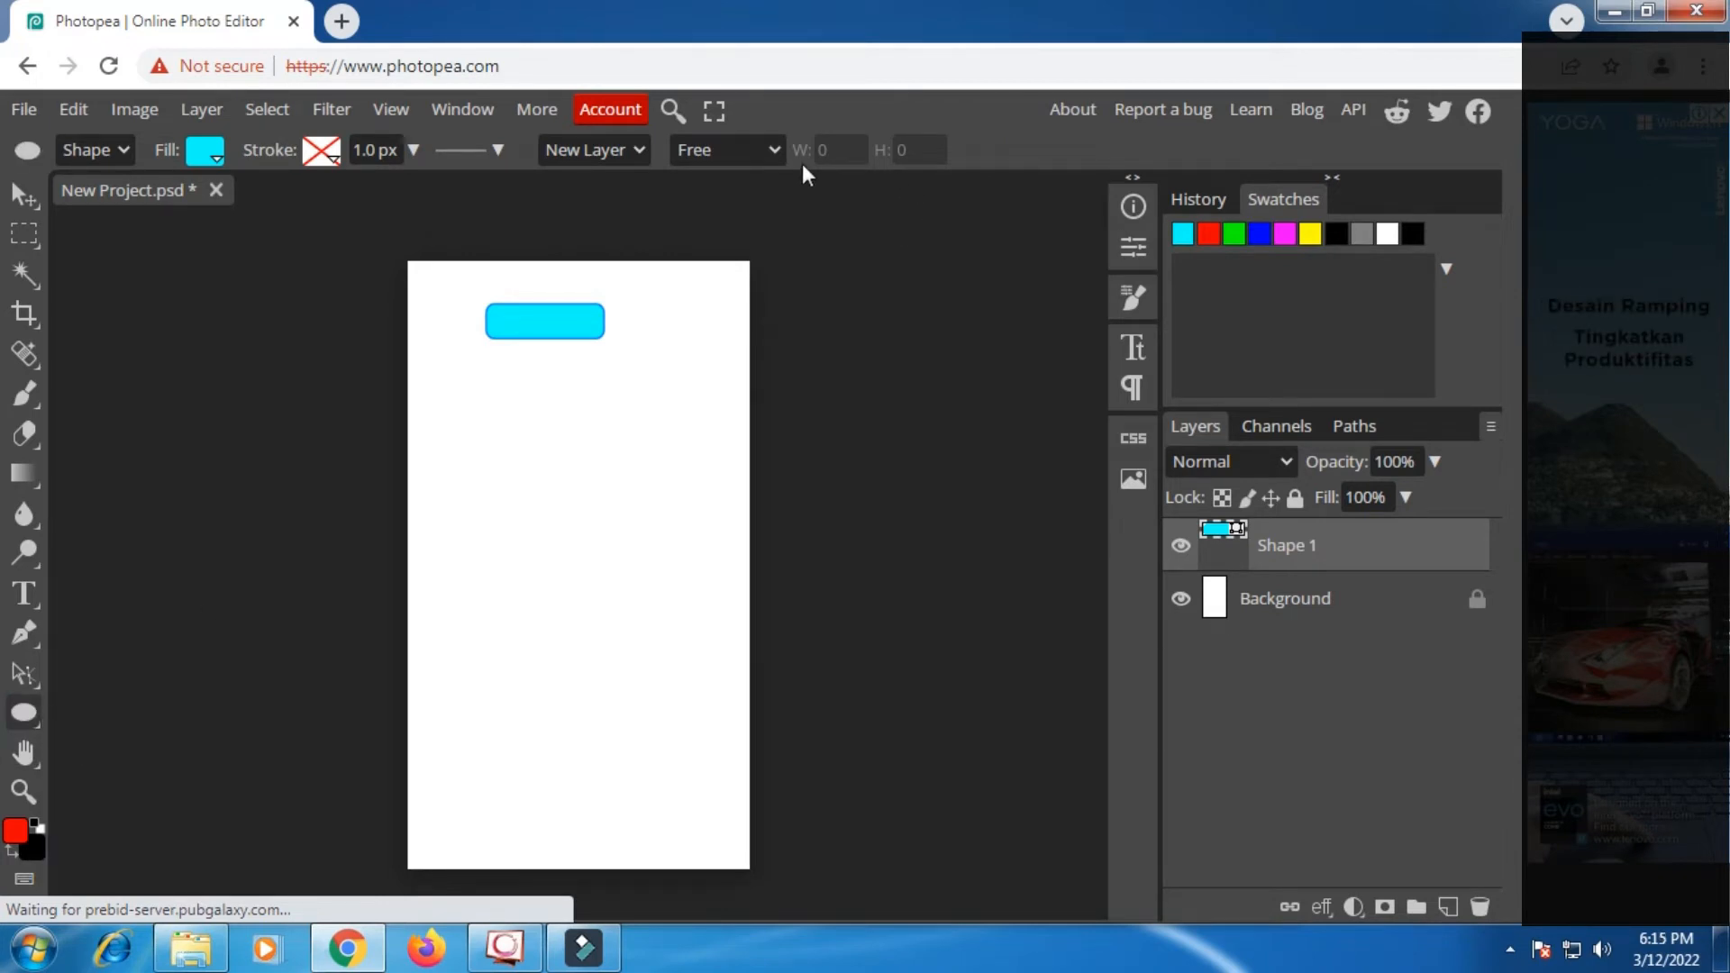
left_click(776, 150)
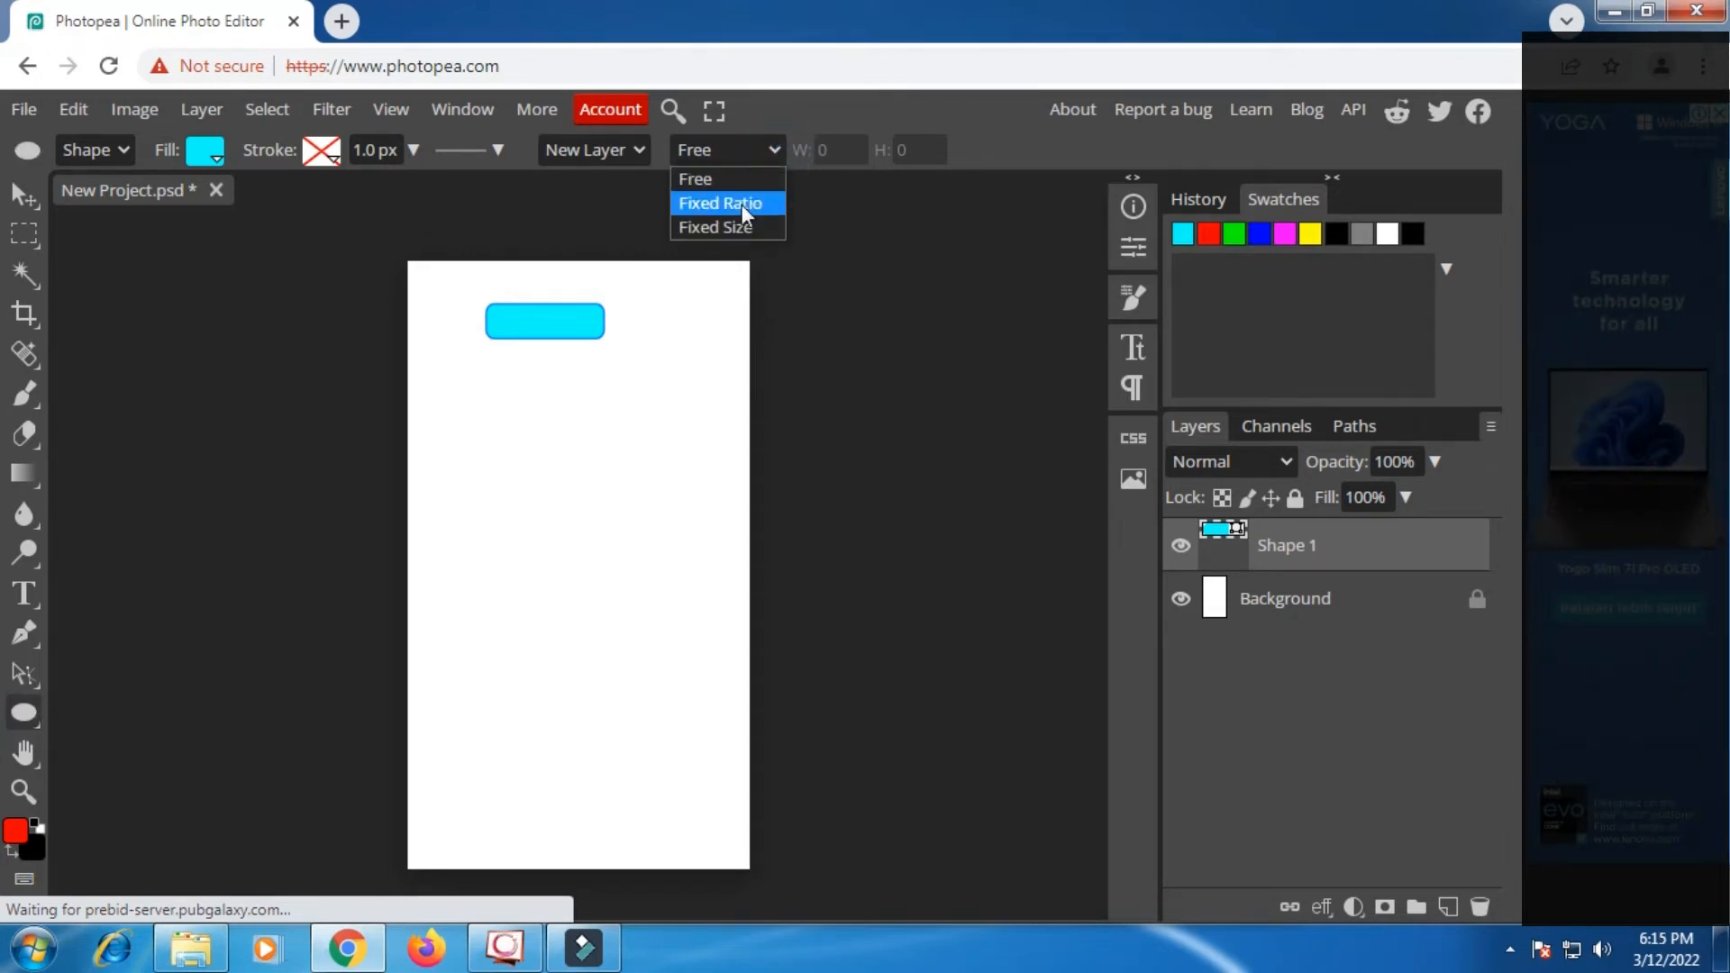
left_click(771, 204)
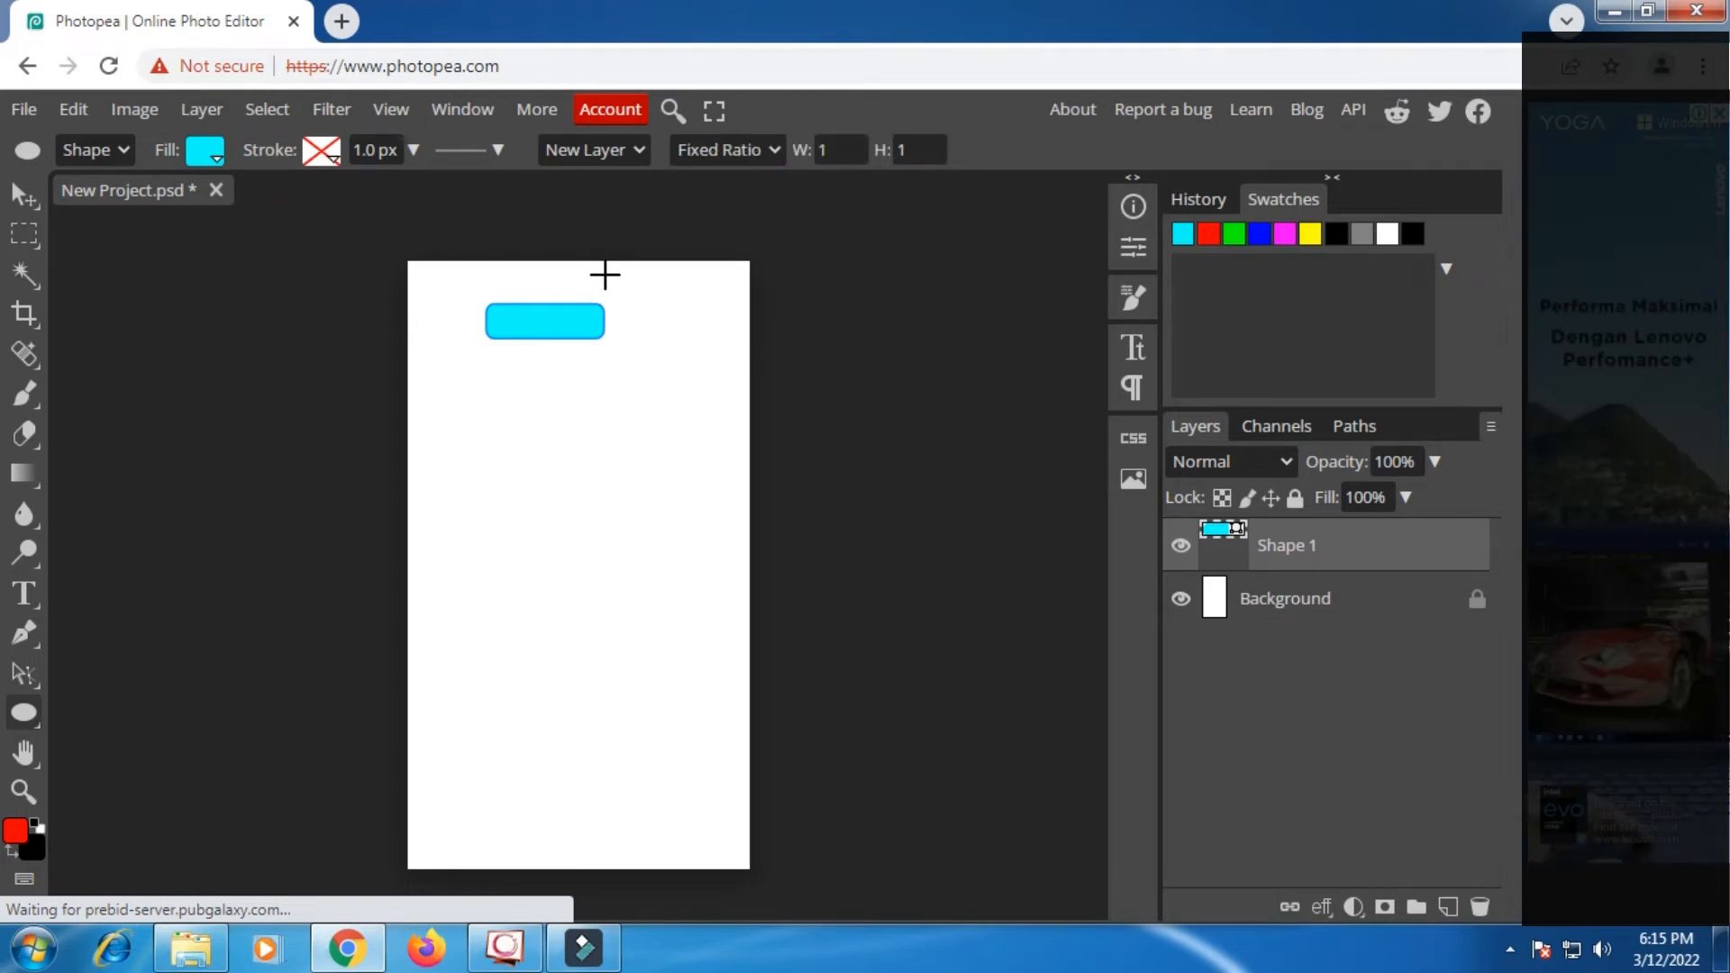
left_click_drag(604, 276, 656, 335)
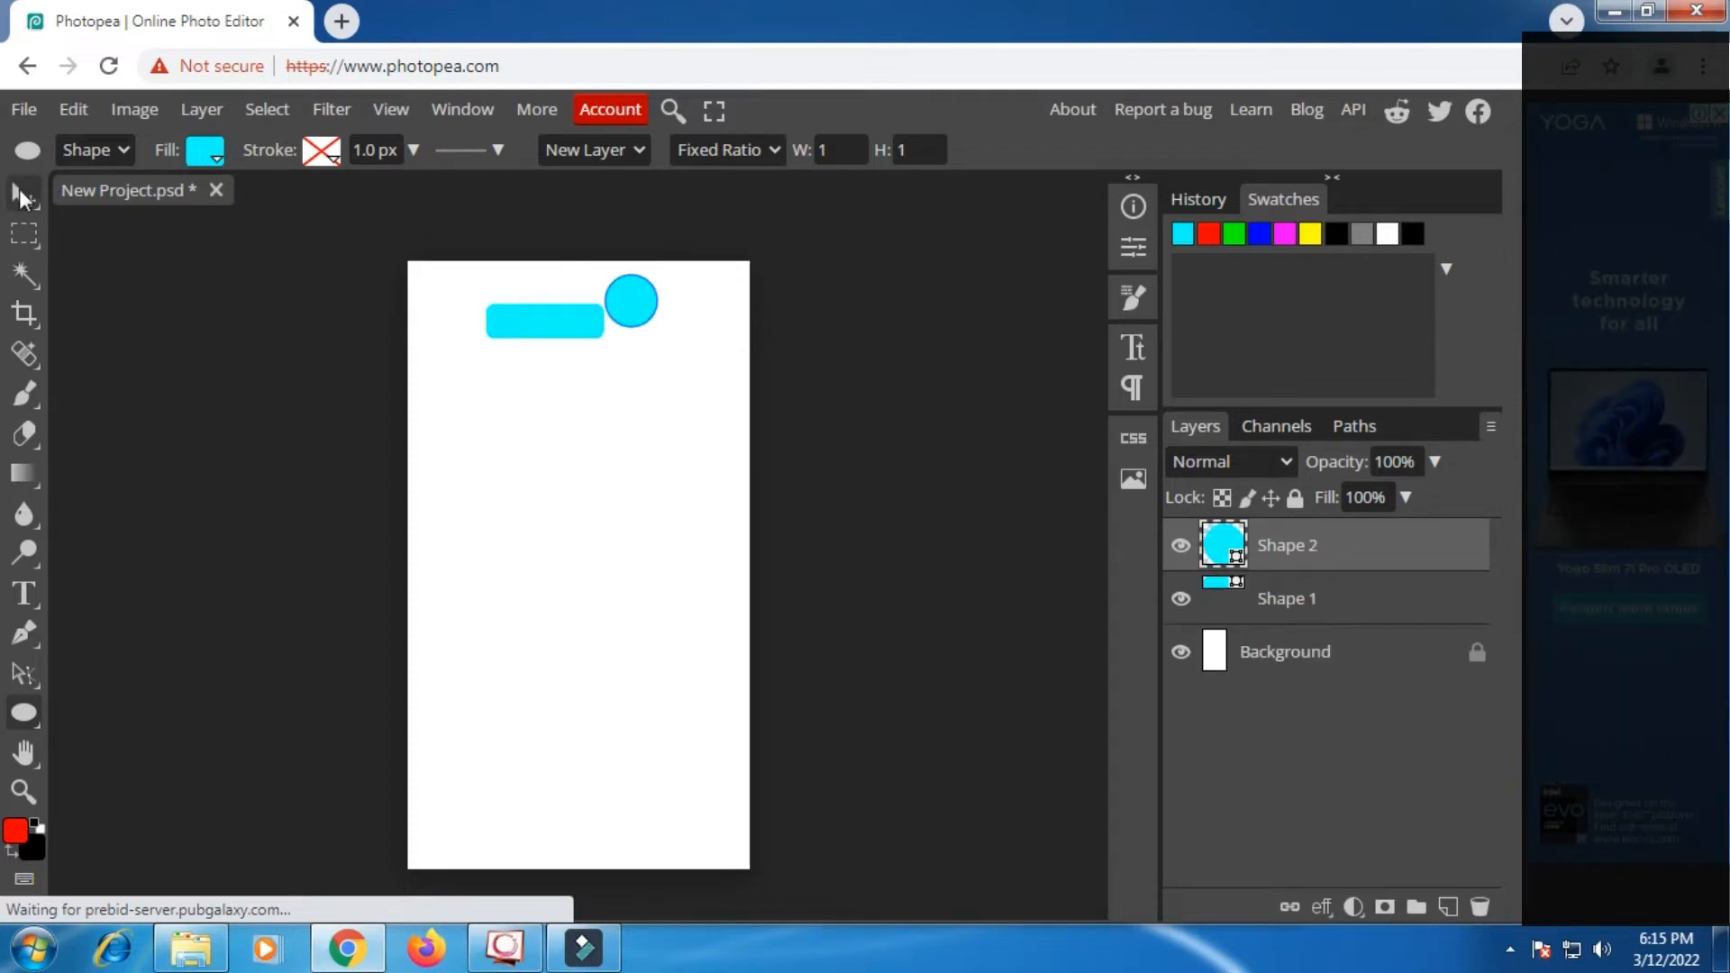
left_click(24, 196)
left_click_drag(656, 310, 615, 322)
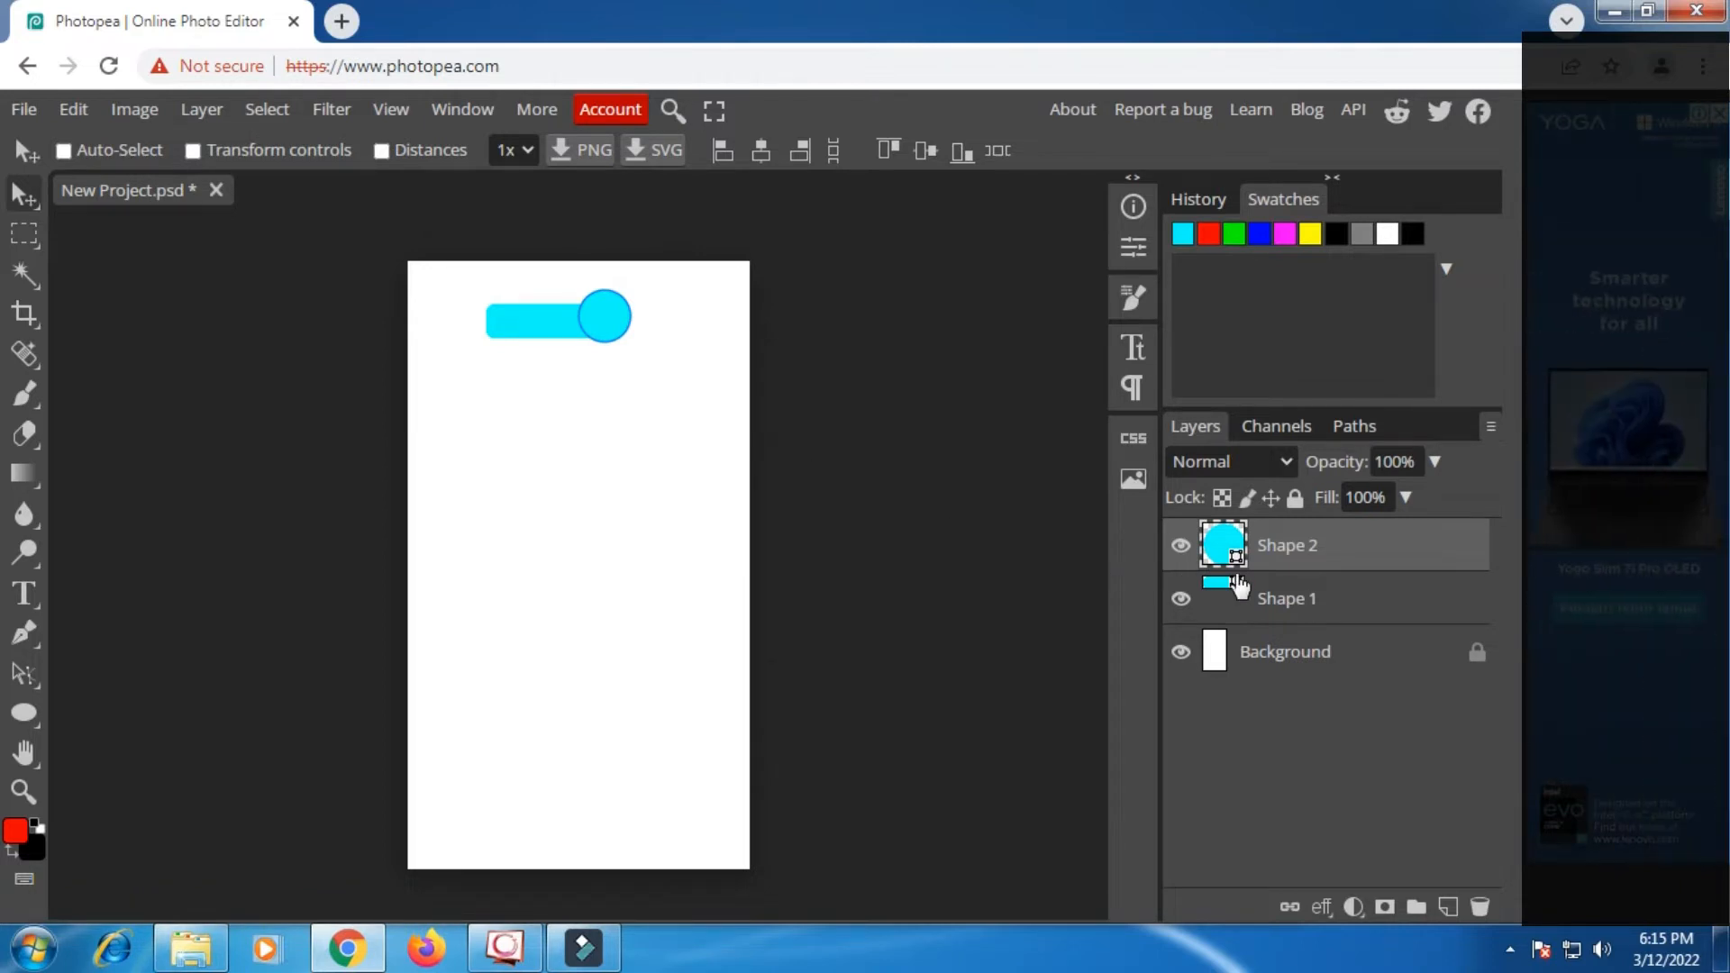
Merge the circle and bar into one rasterized layer and shift it slightly down and to the left.
right_click(1306, 558)
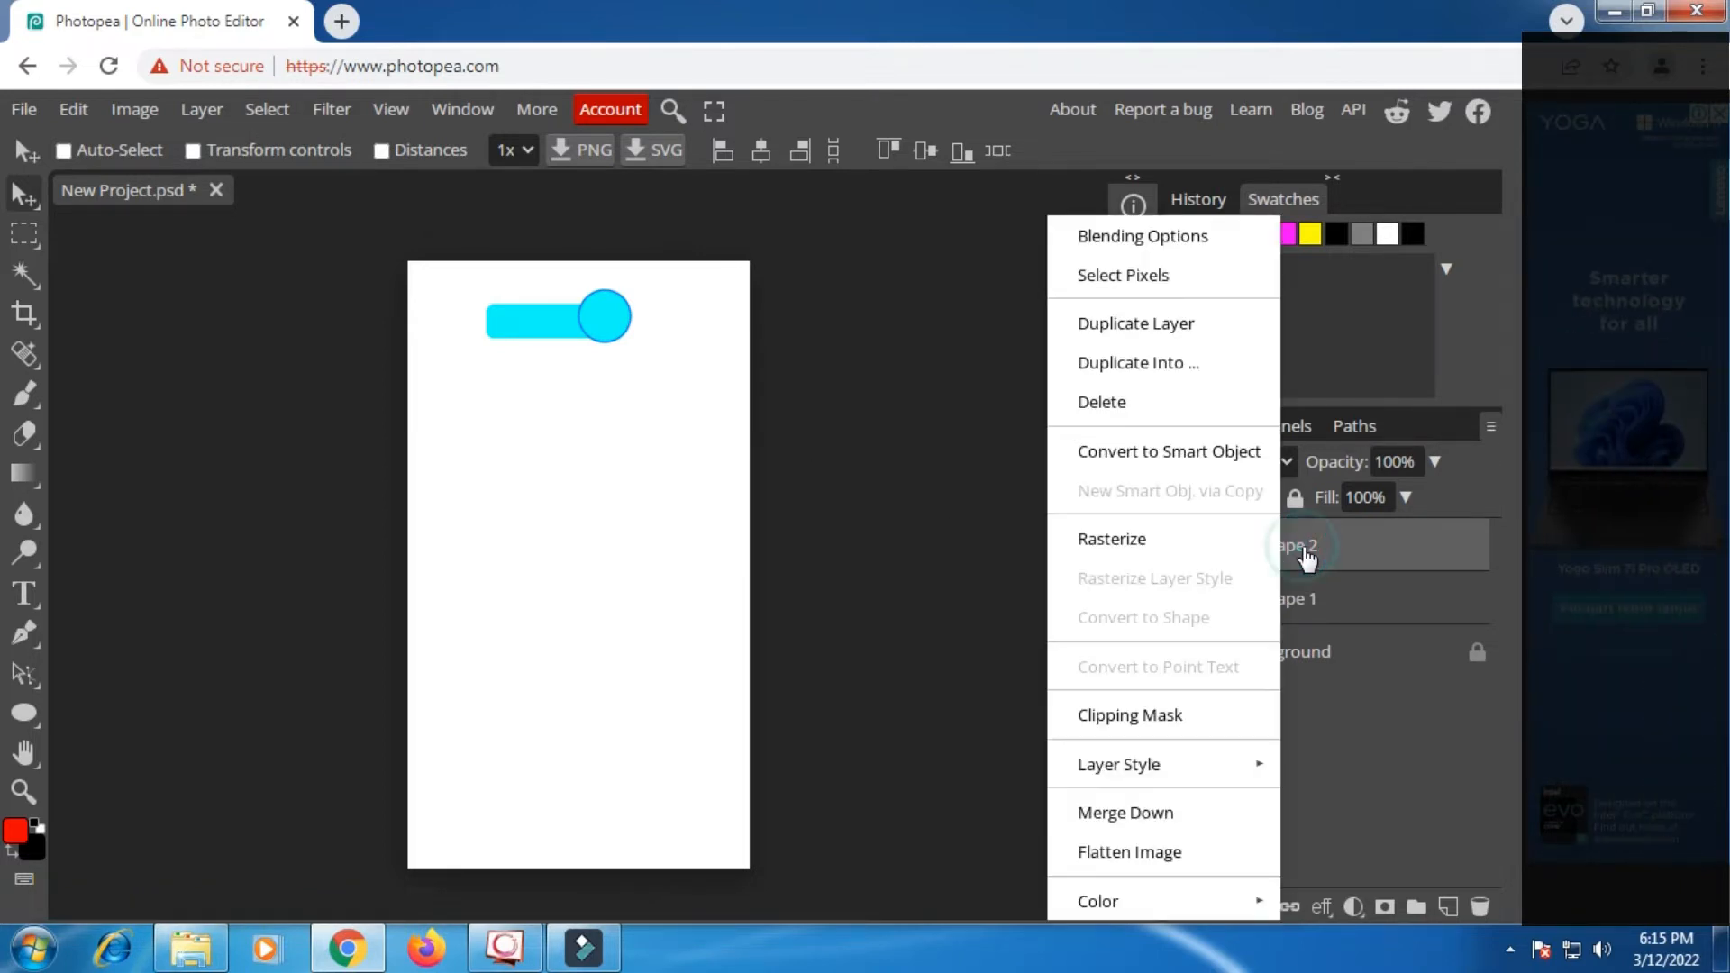
left_click(1153, 811)
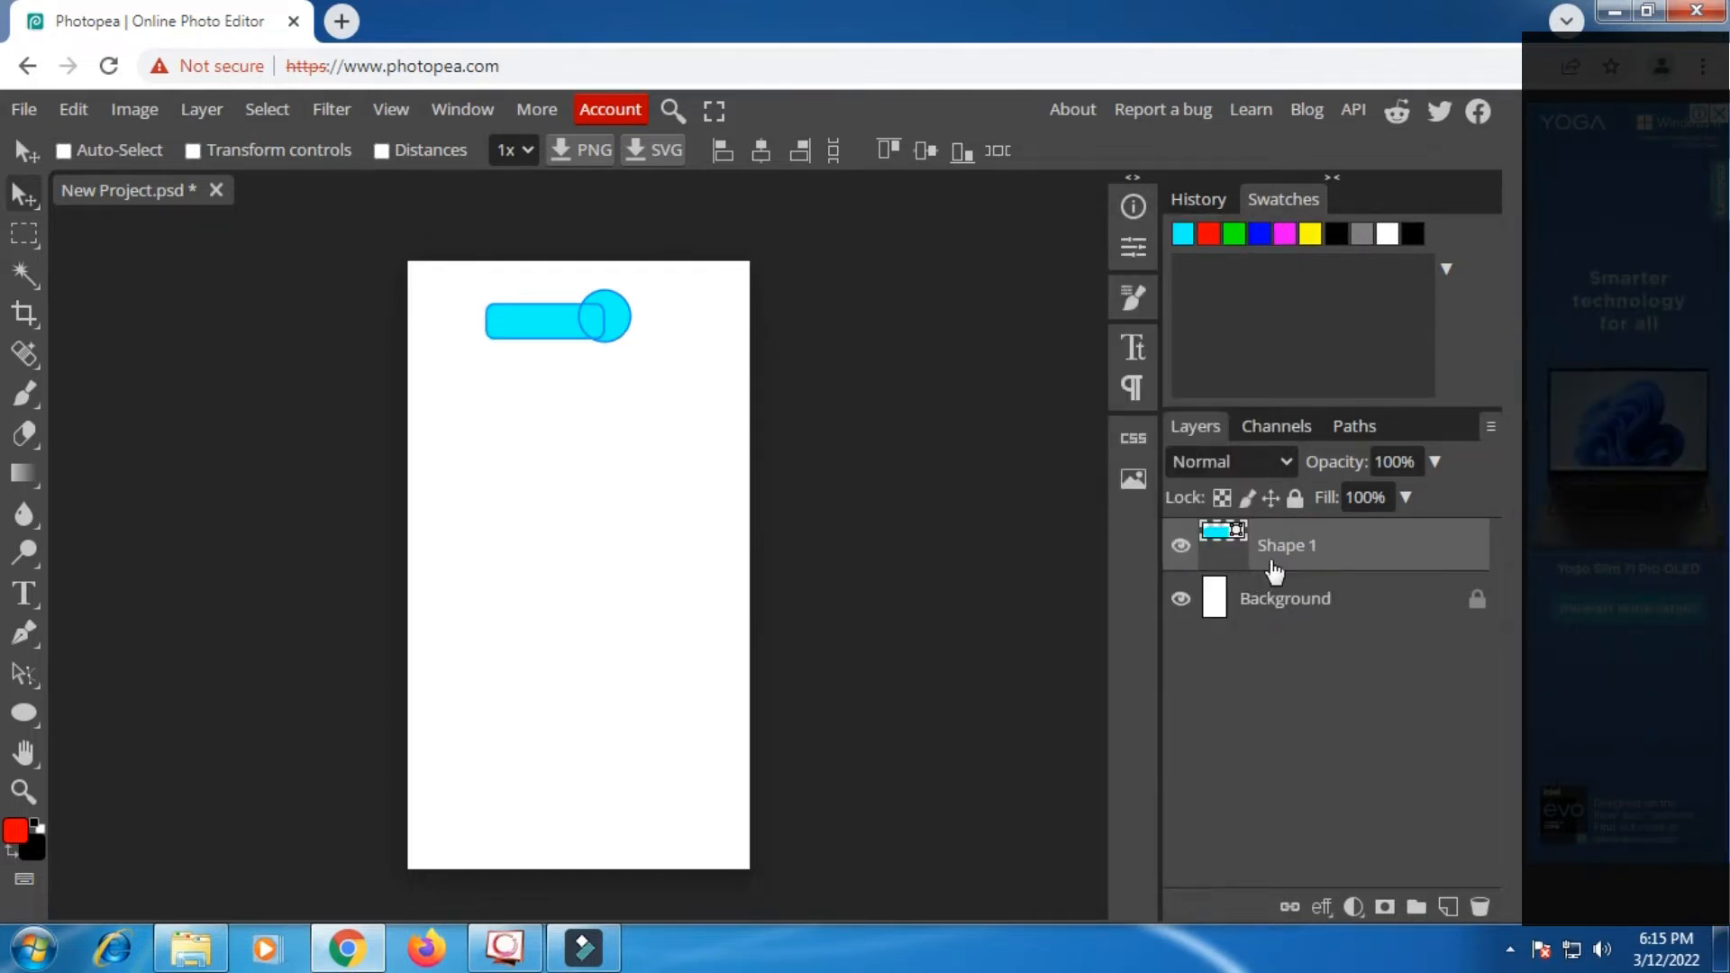
right_click(1294, 551)
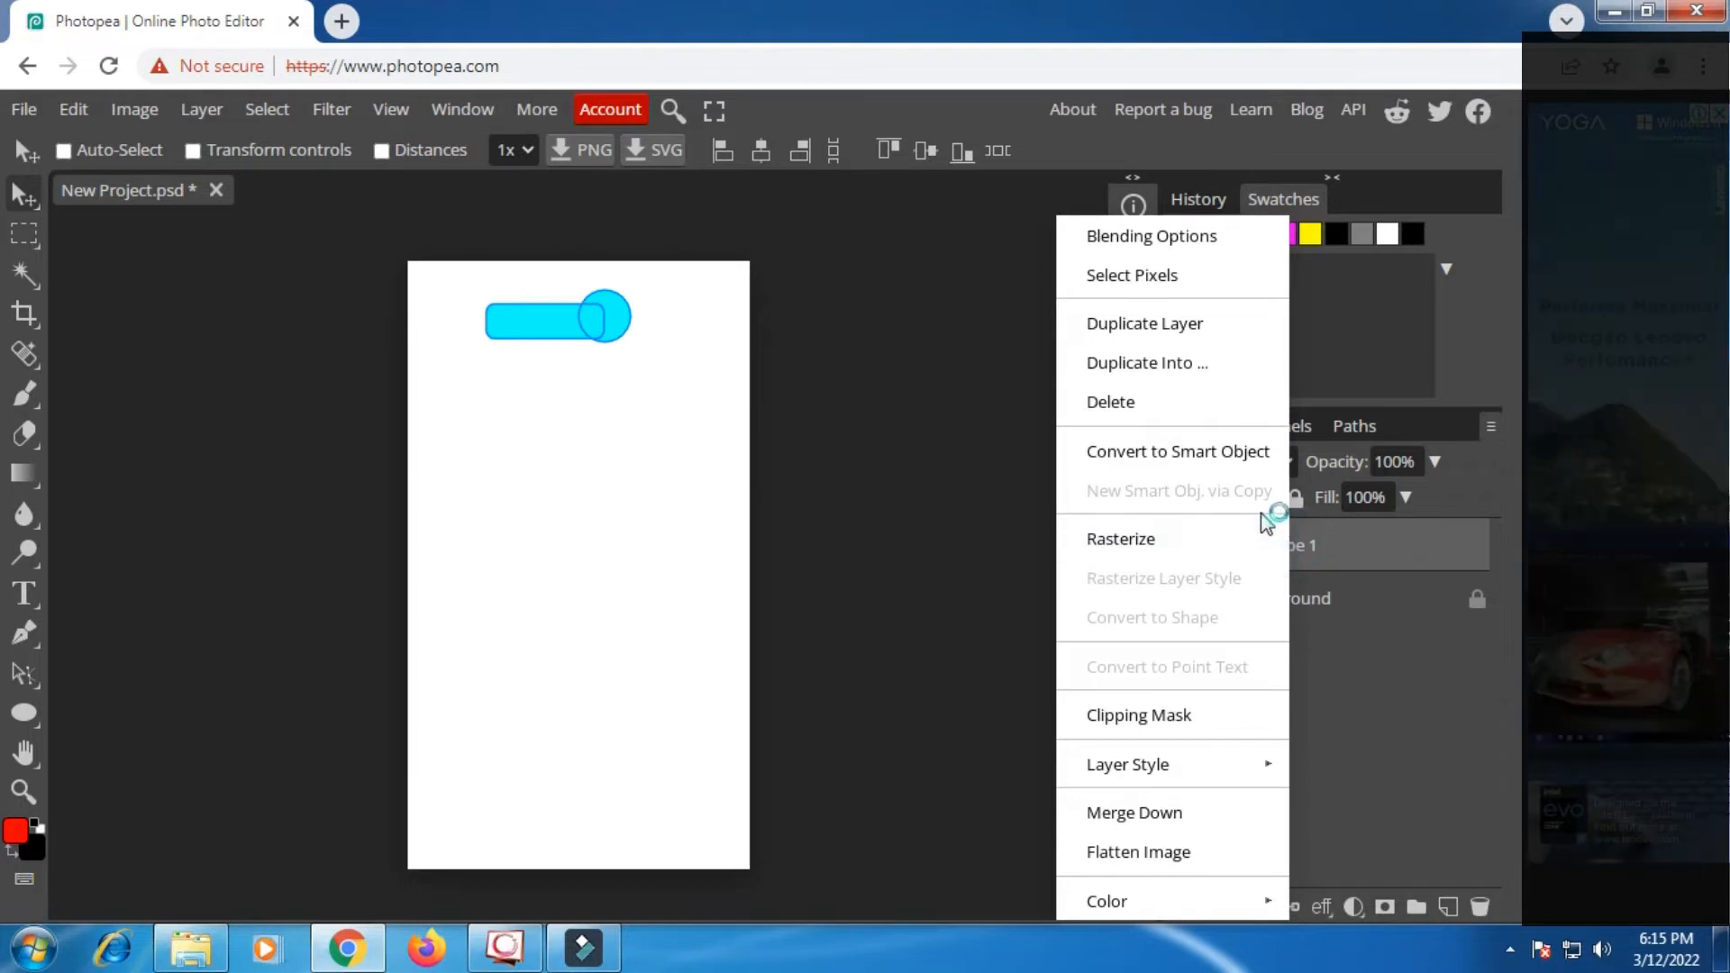
left_click(1183, 538)
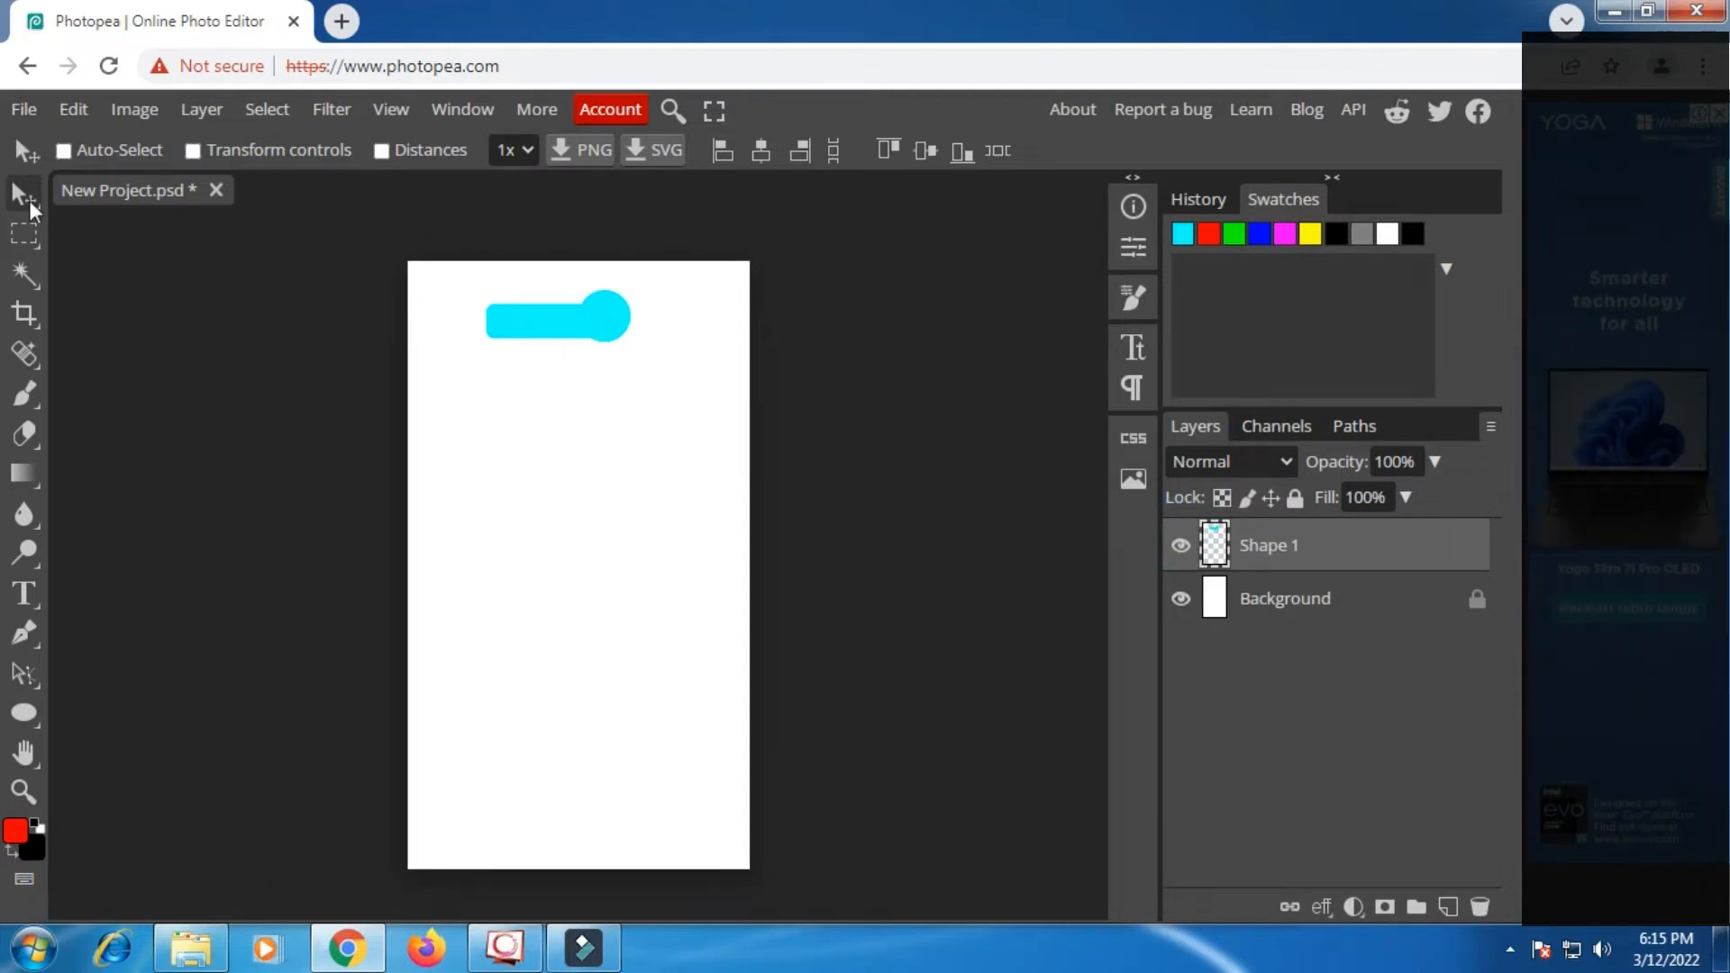
left_click_drag(549, 332, 518, 351)
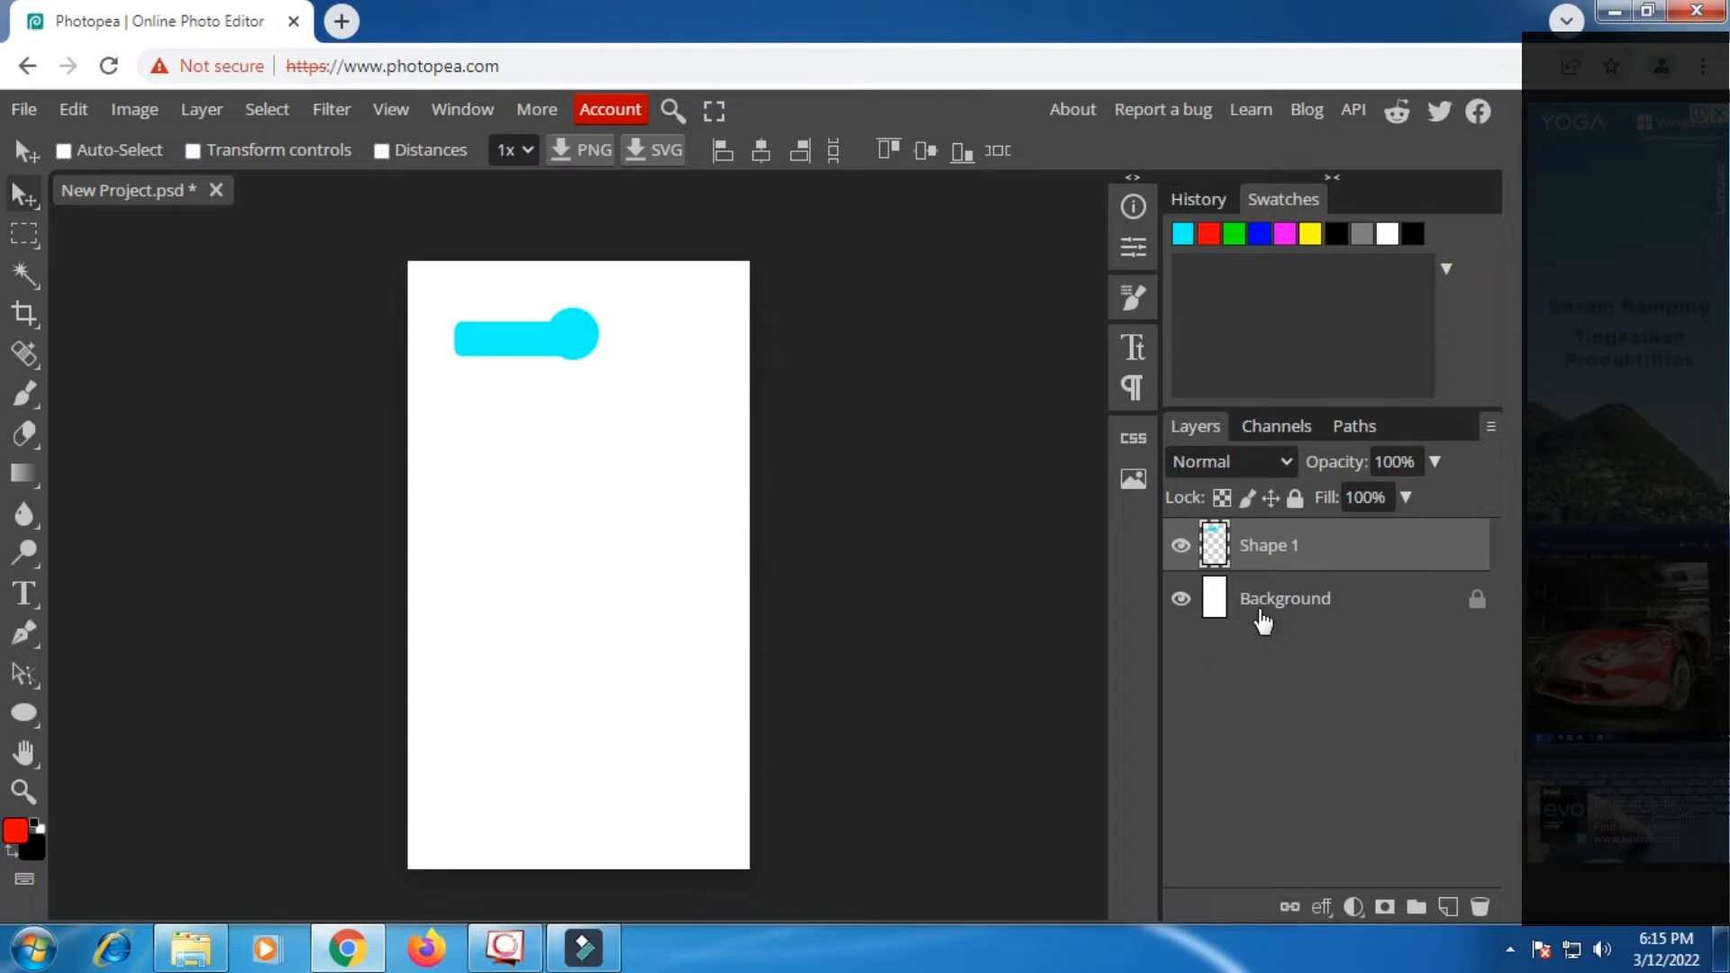
Add a Stroke layer style to the merged shape with the dark teal colour 034e4e.
right_click(1273, 546)
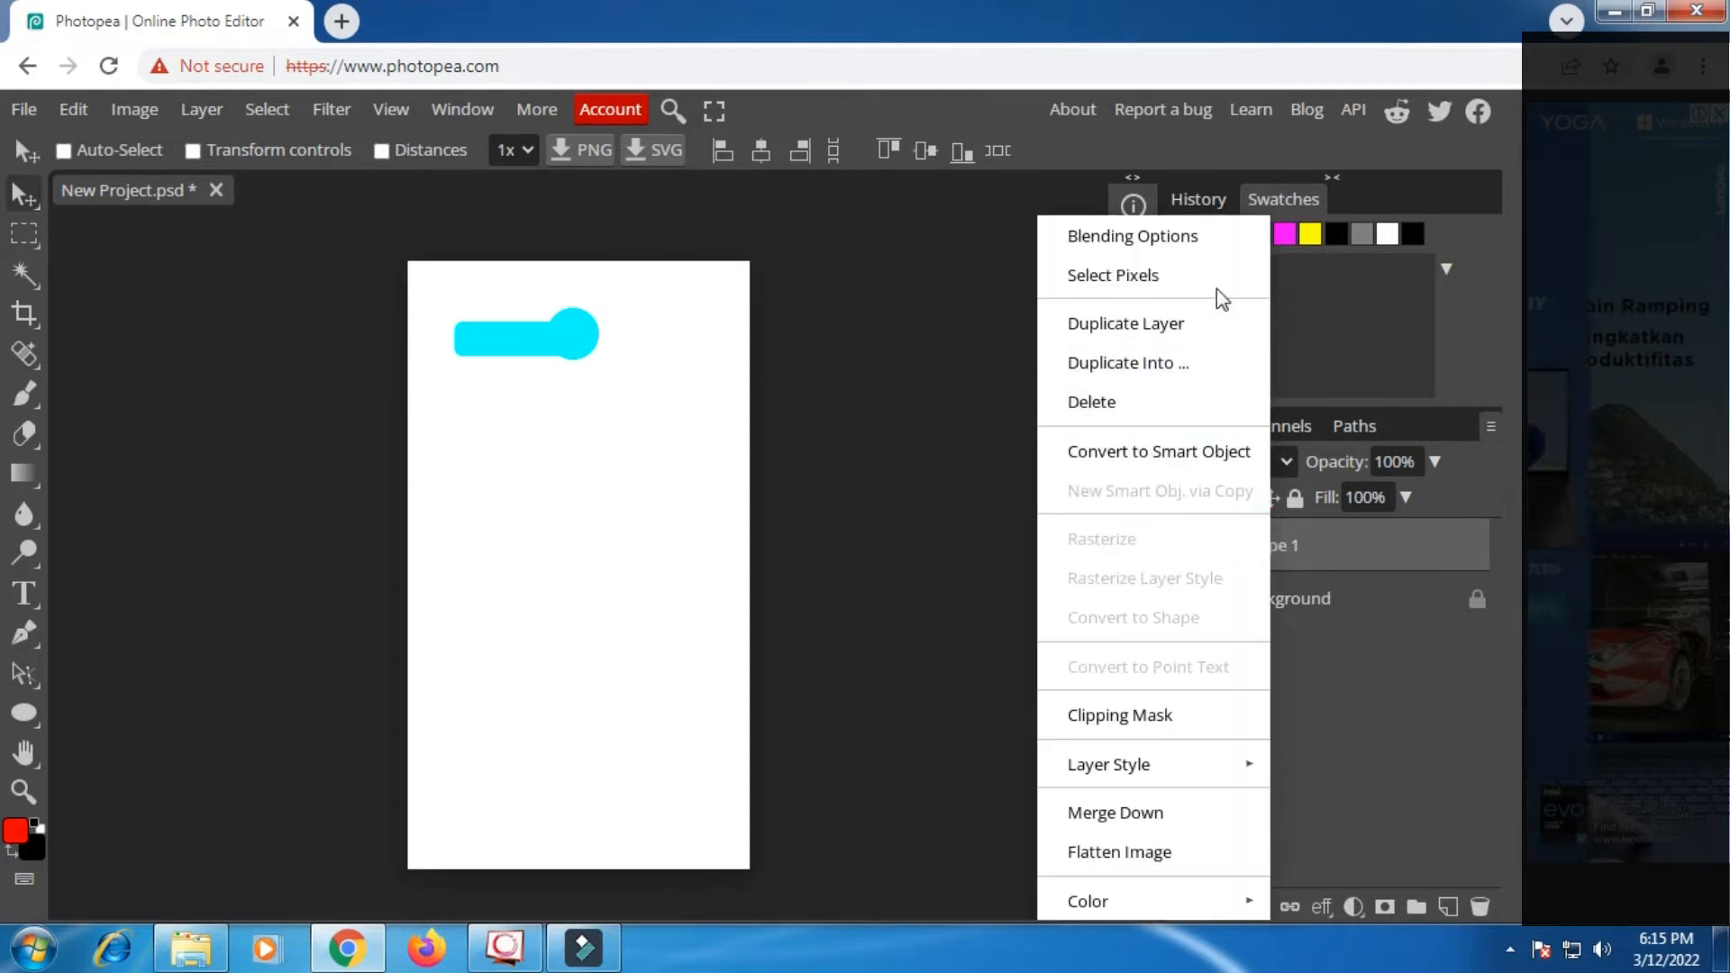
left_click(1198, 241)
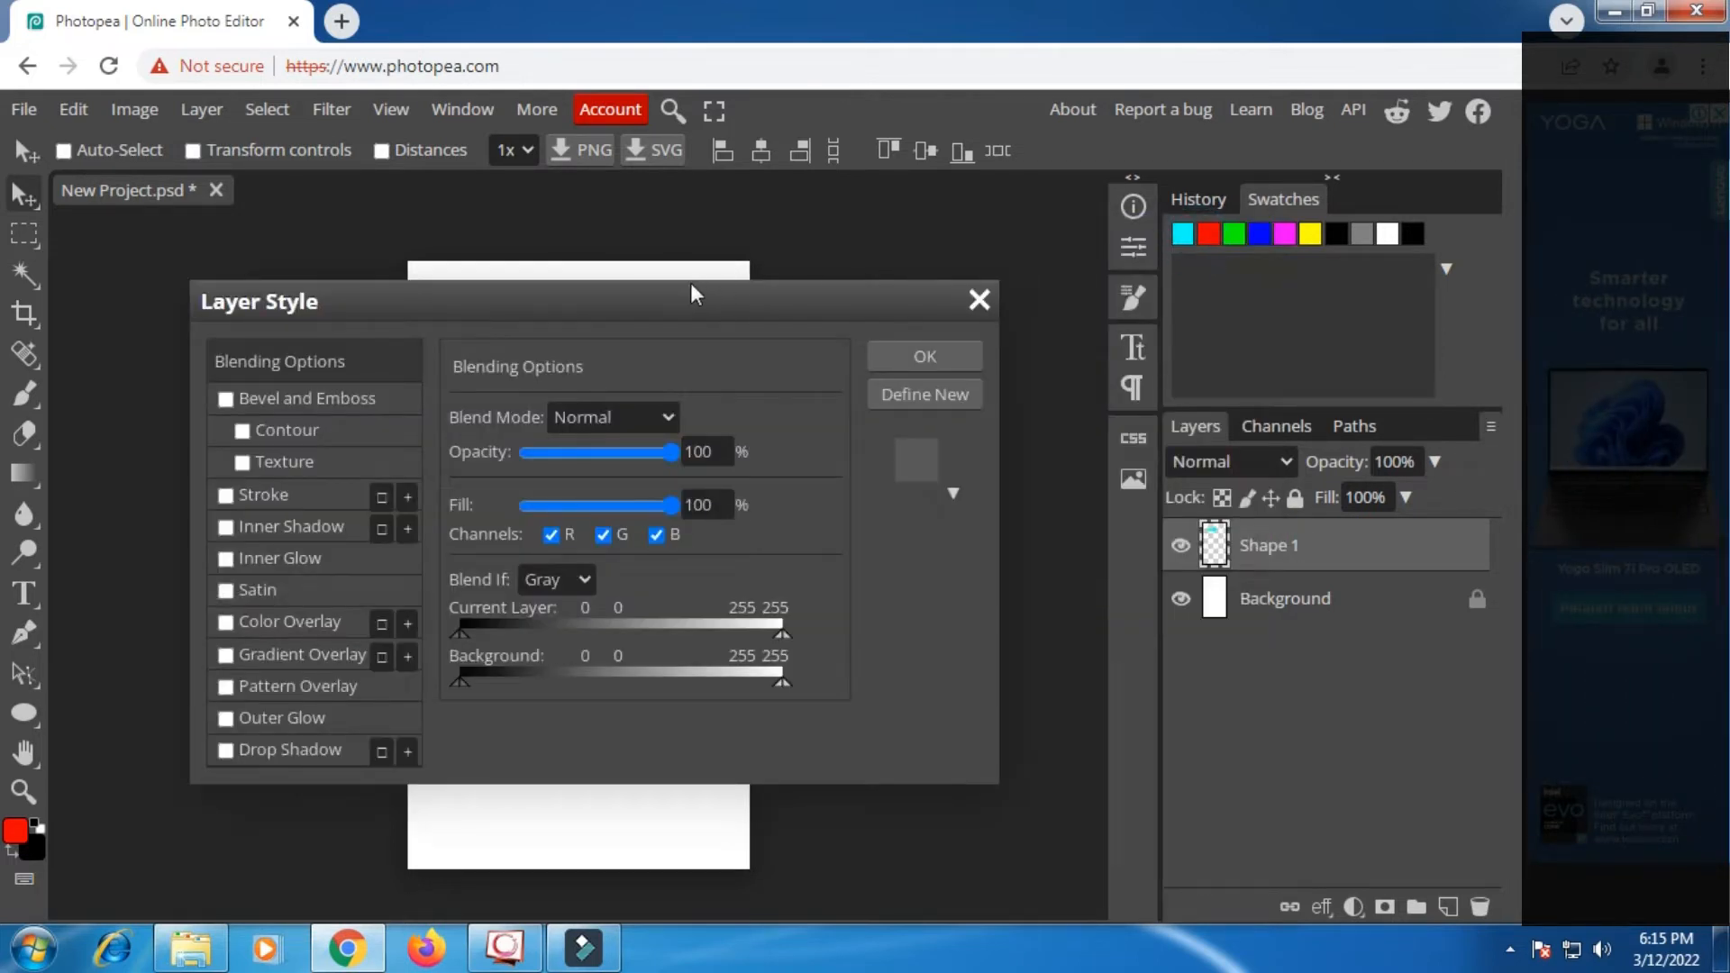
left_click_drag(537, 303, 1099, 288)
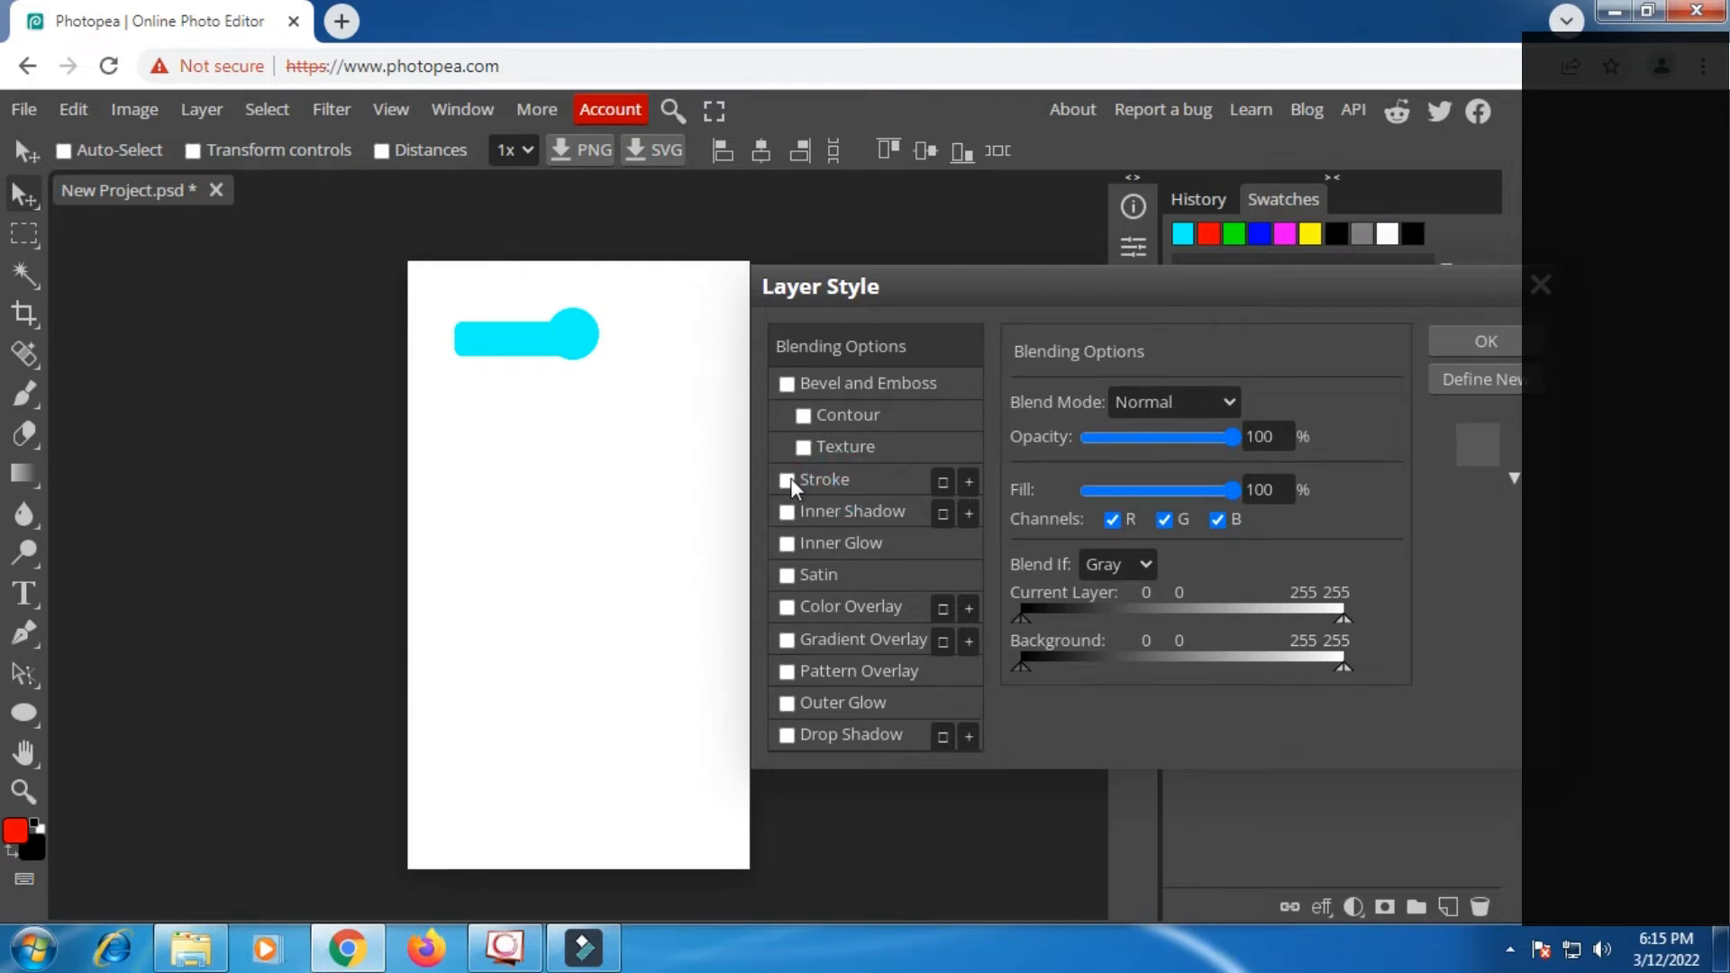
left_click(870, 486)
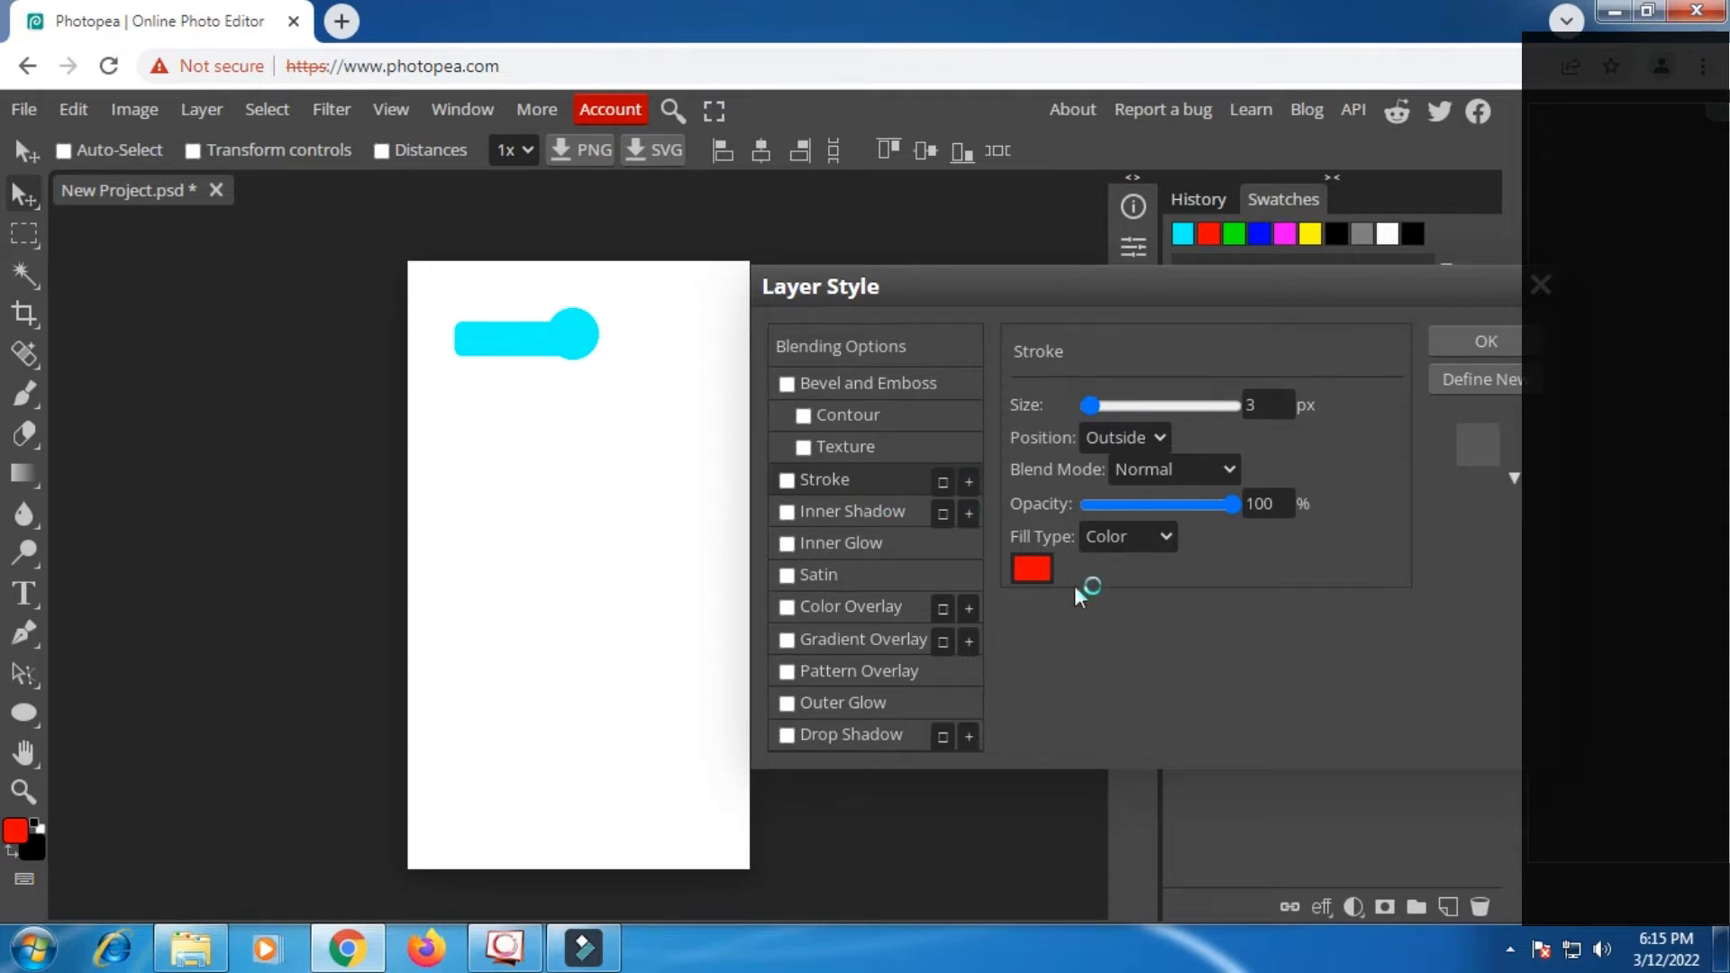
left_click(787, 482)
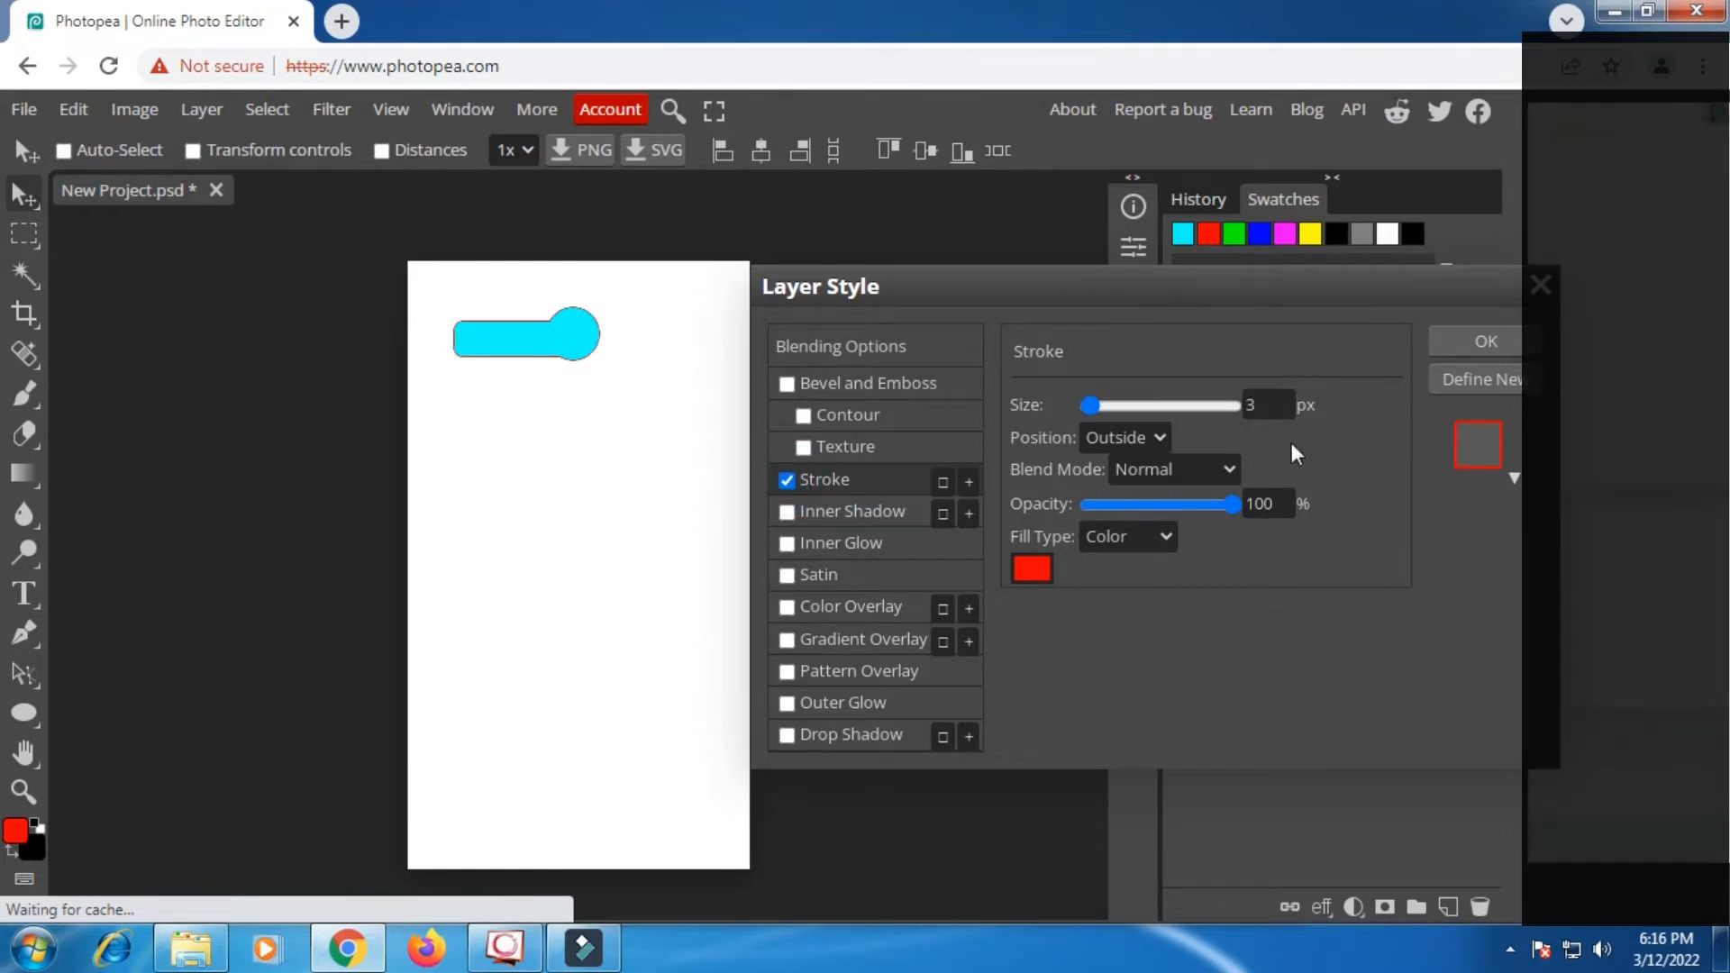
left_click(1044, 581)
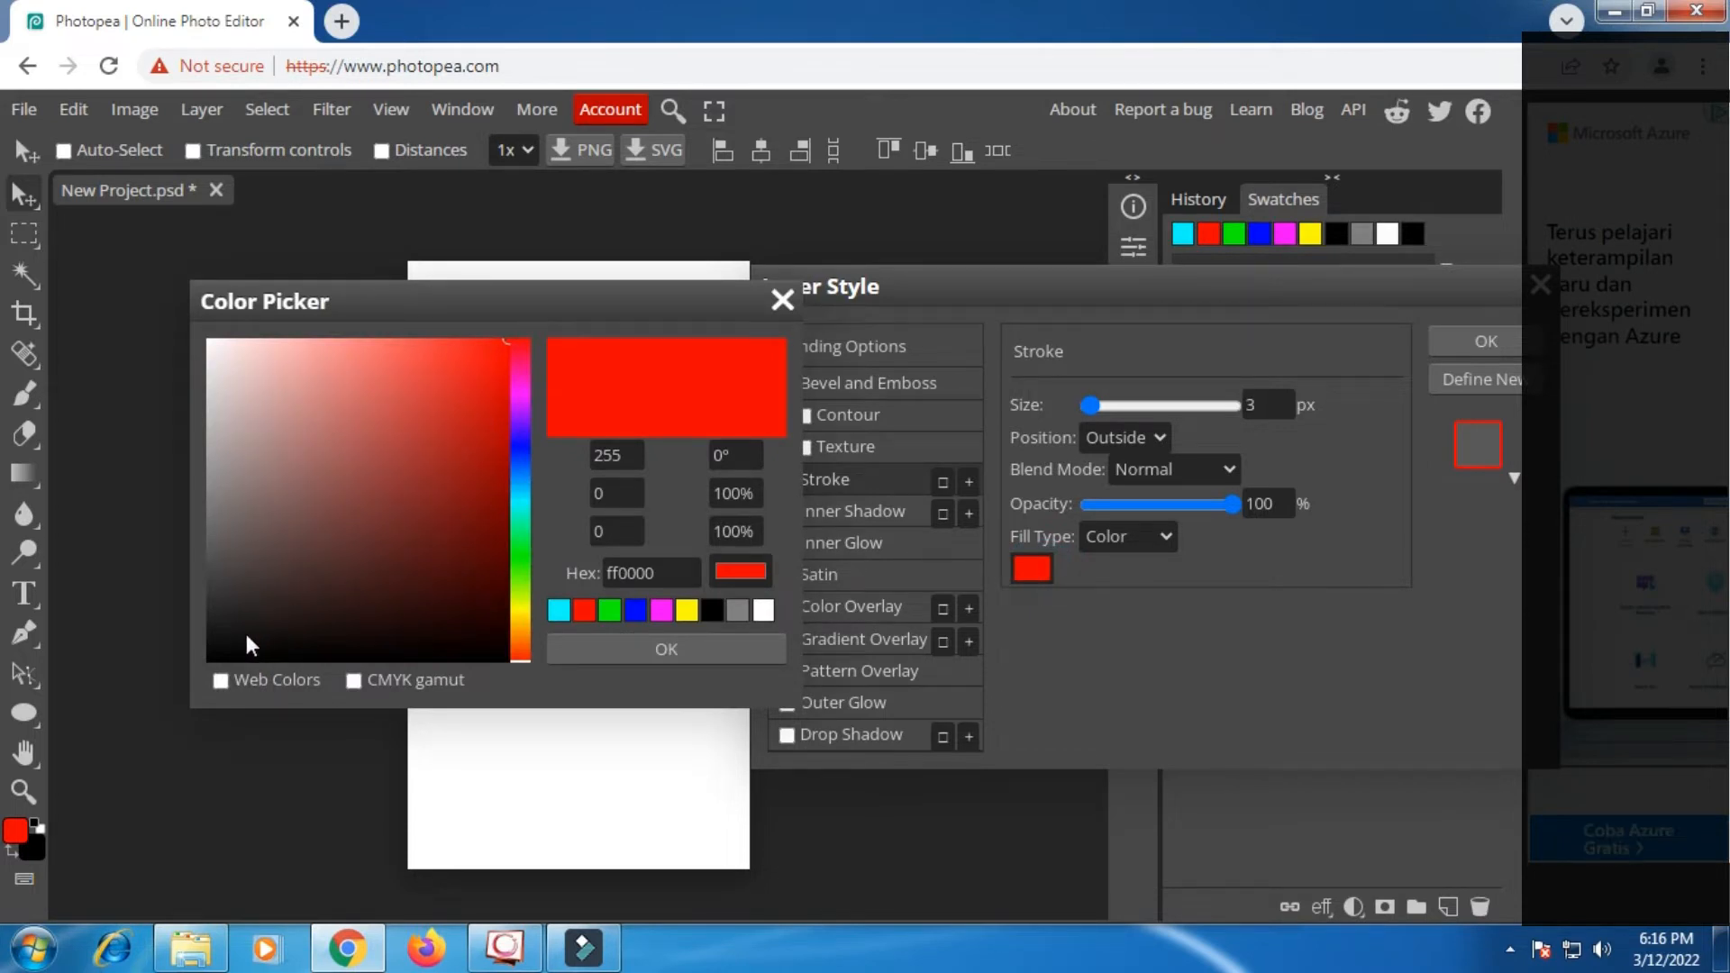
left_click_drag(239, 635, 421, 600)
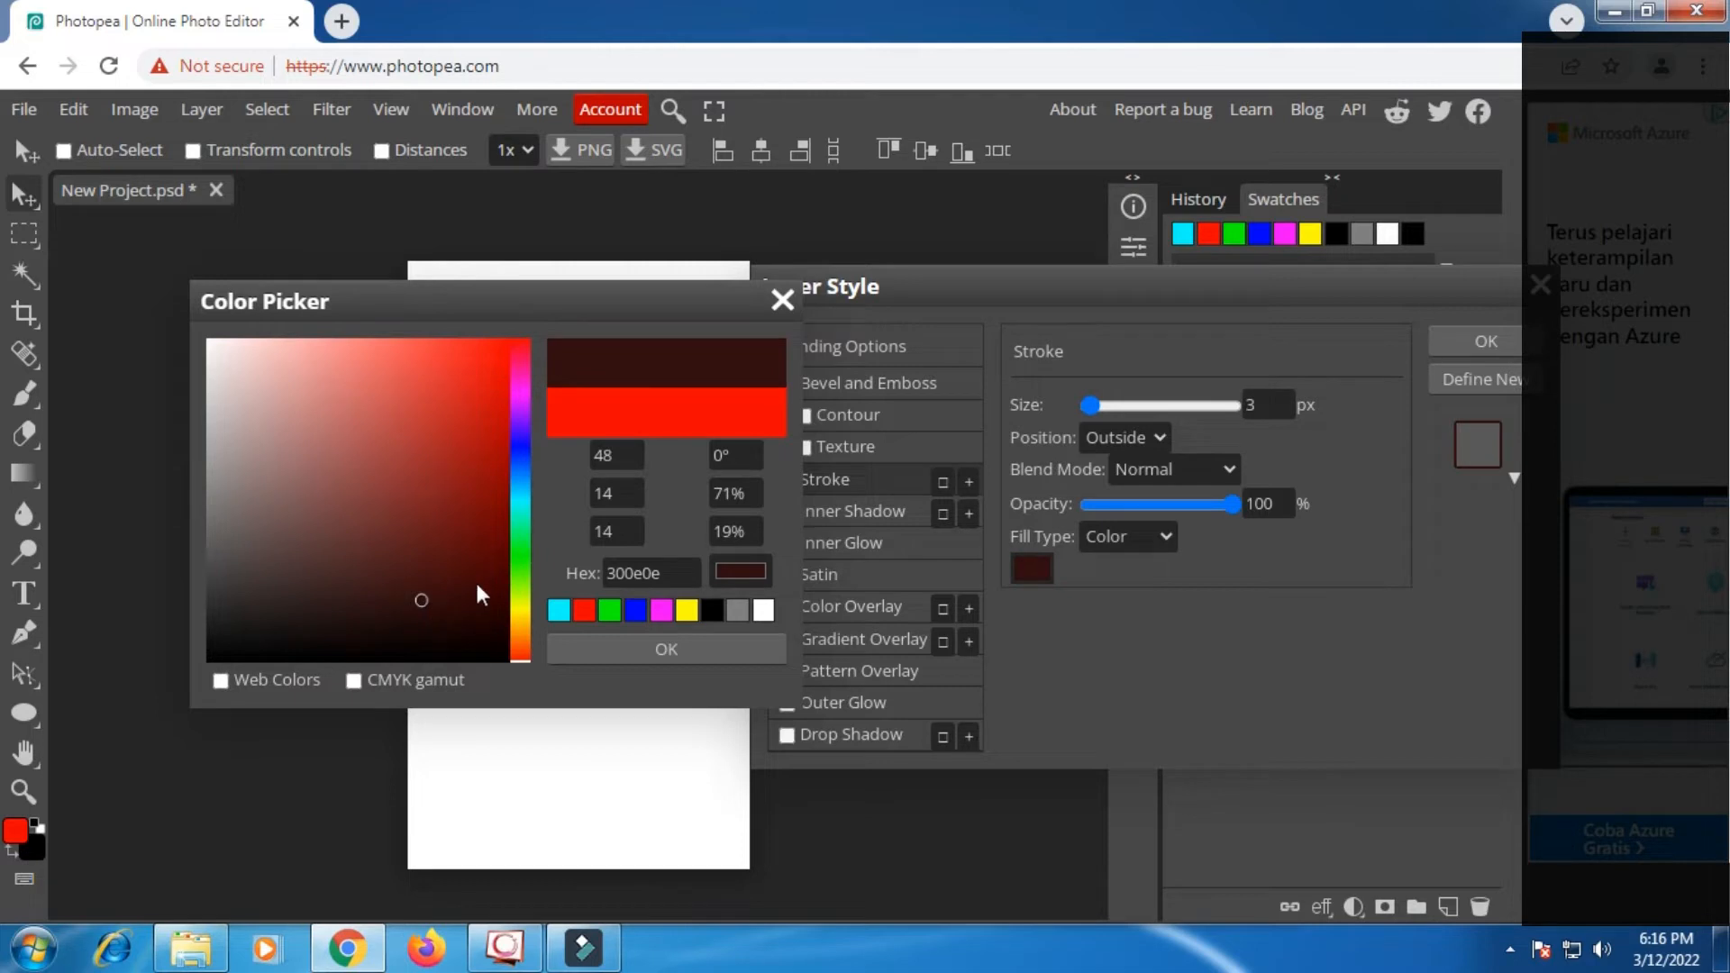
left_click(558, 612)
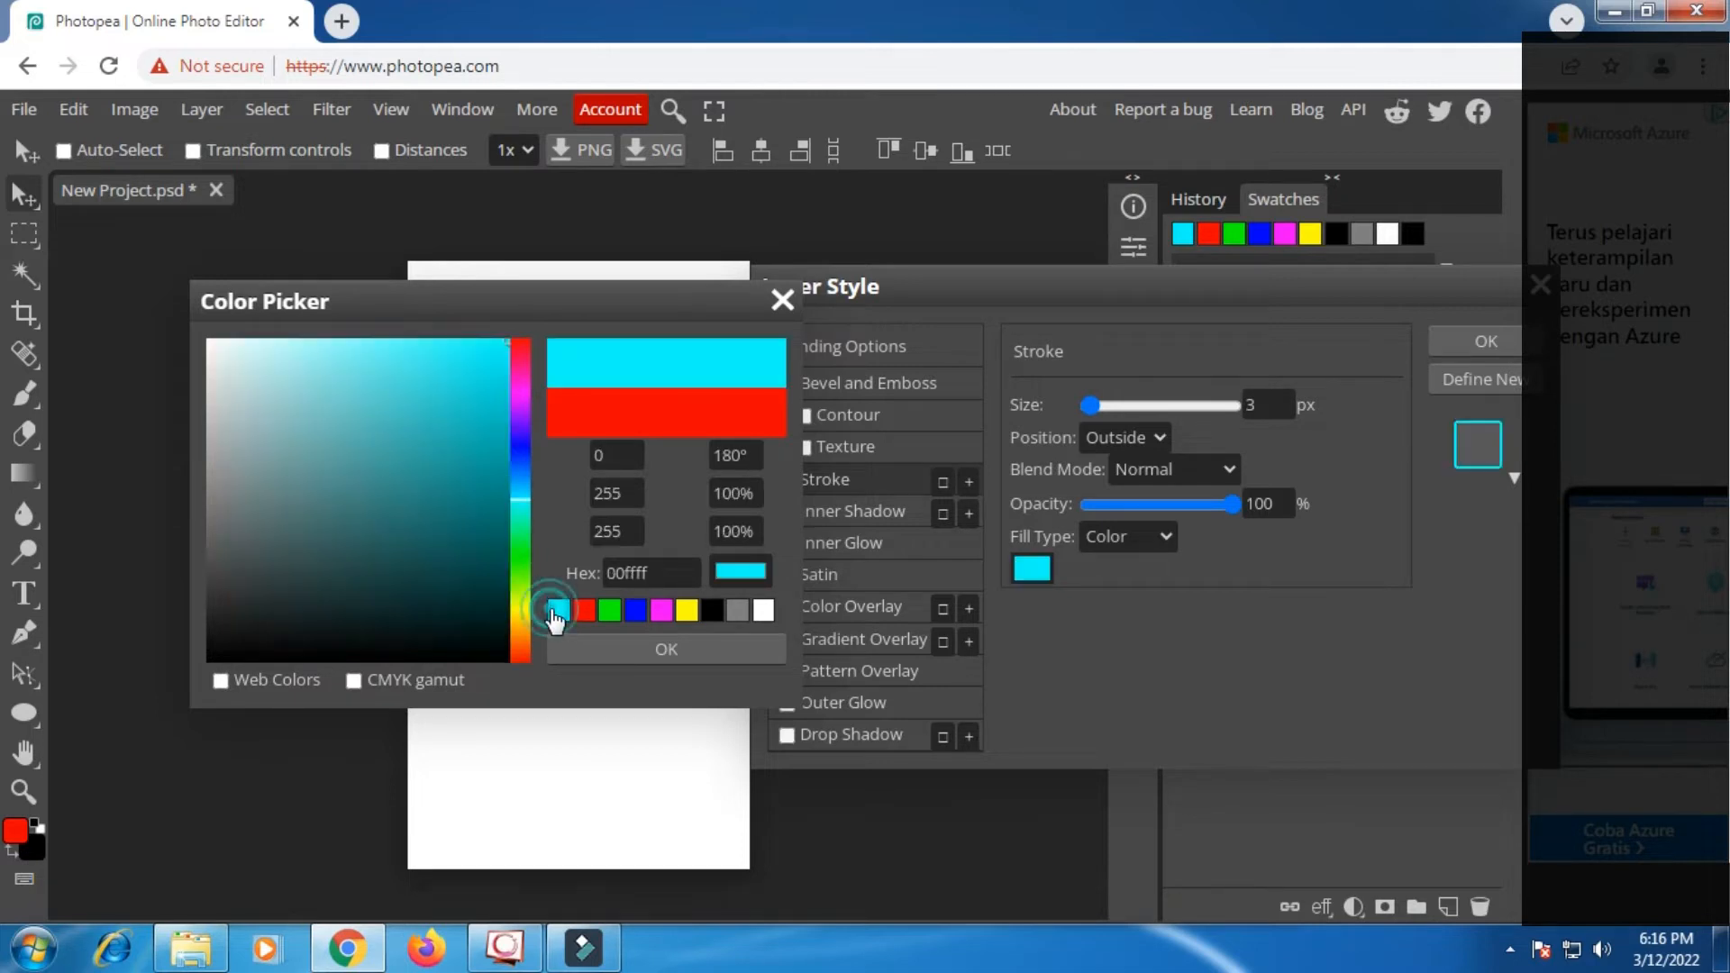
left_click_drag(491, 553, 495, 572)
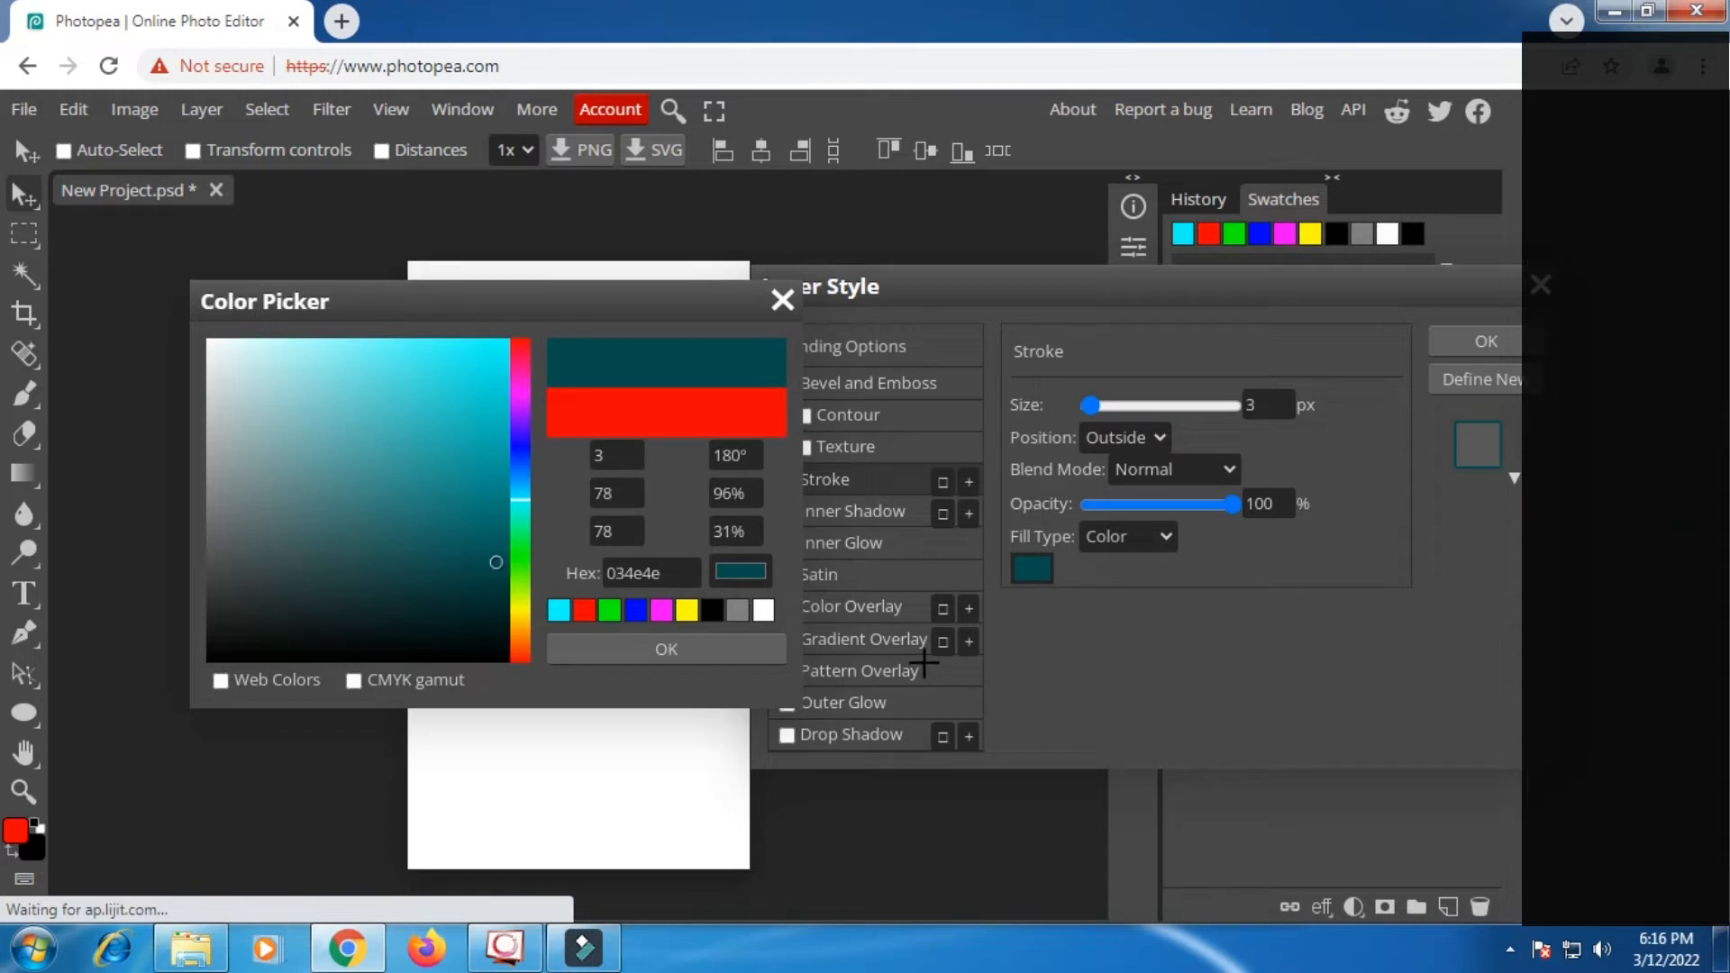
left_click(658, 650)
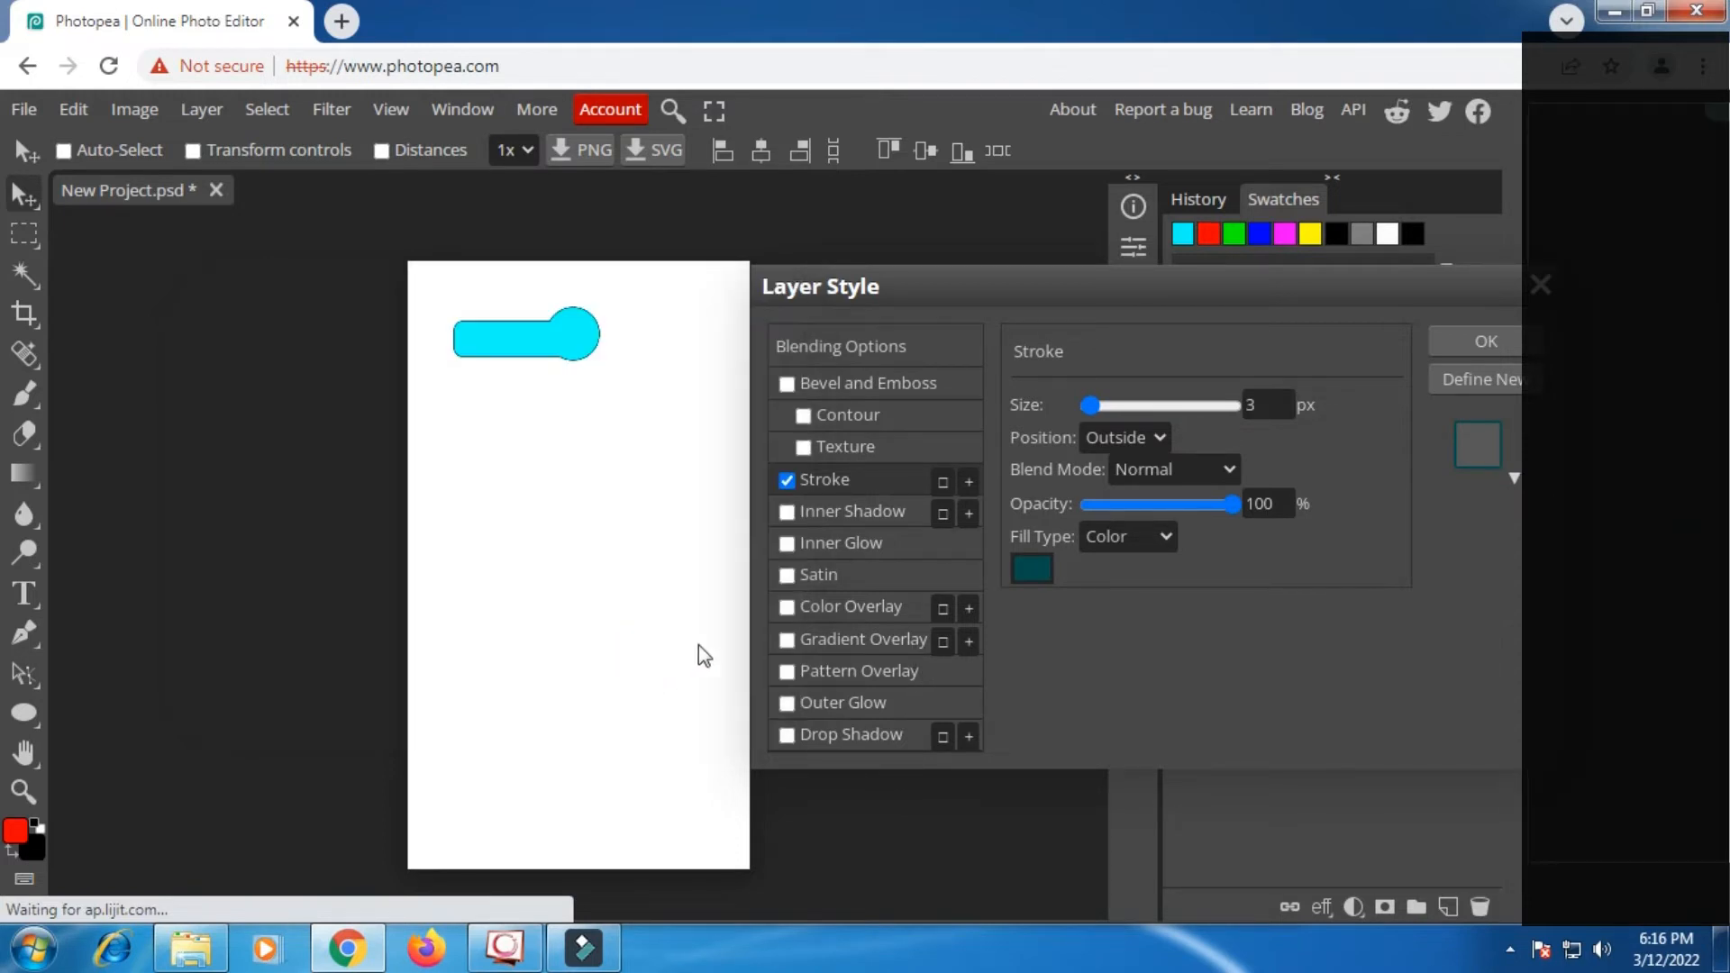
Set the stroke size to 6 px.
left_click(1267, 407)
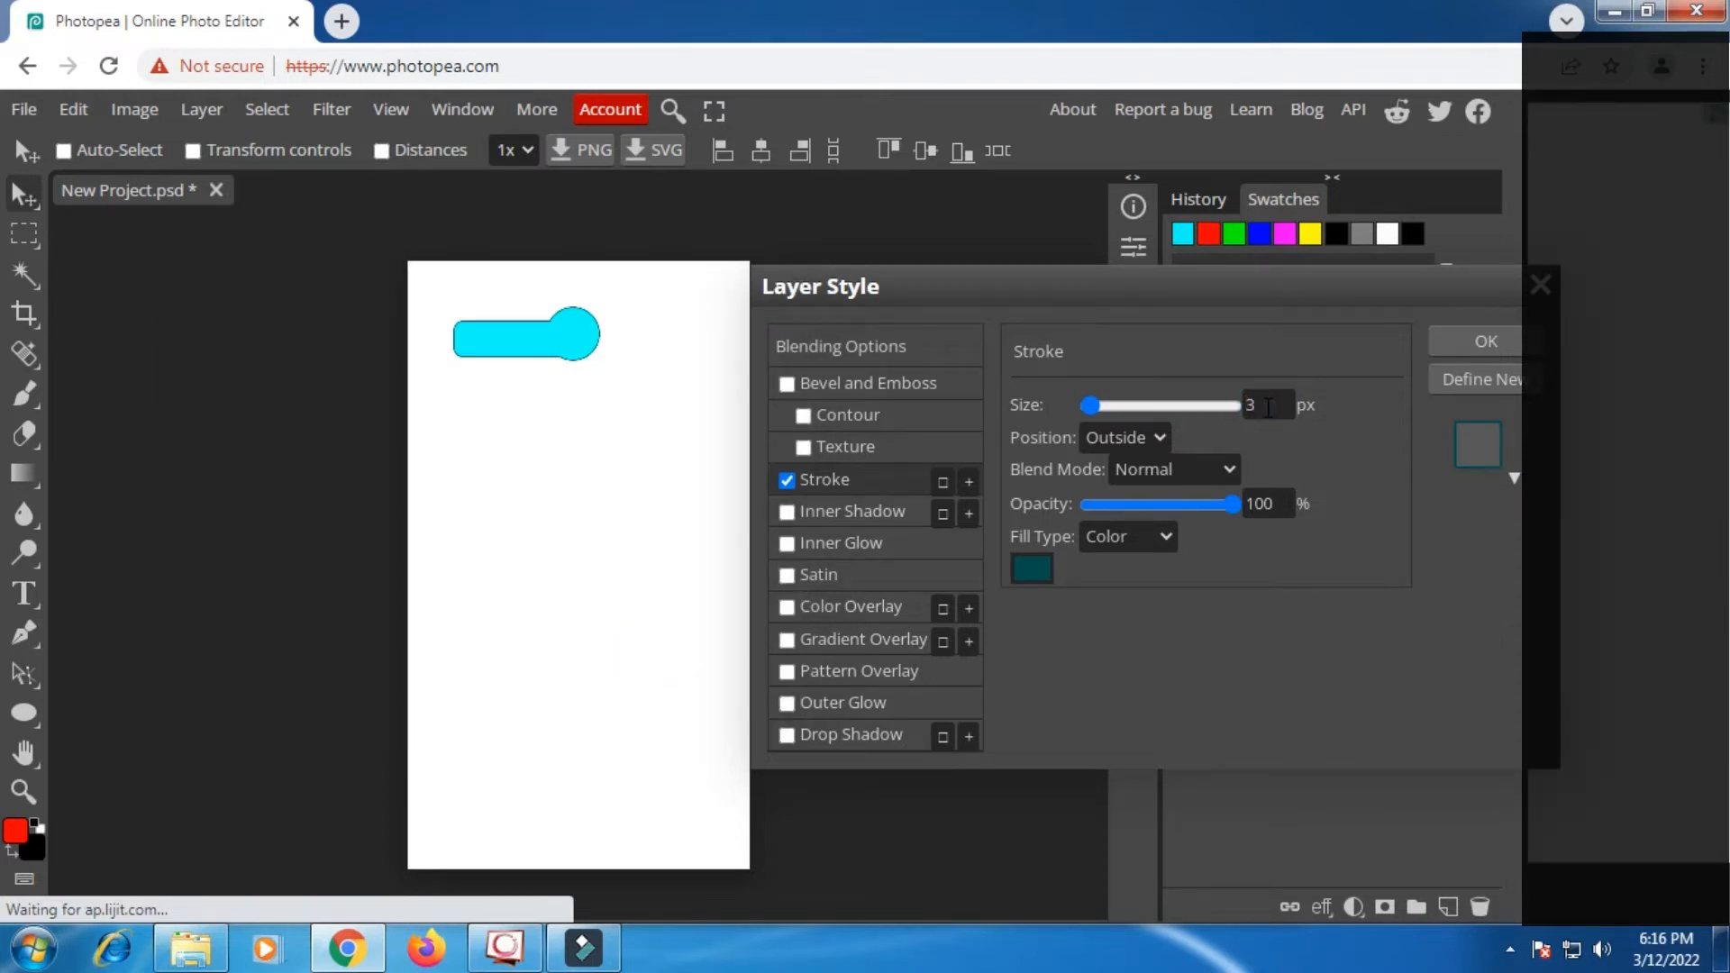
key("Up")
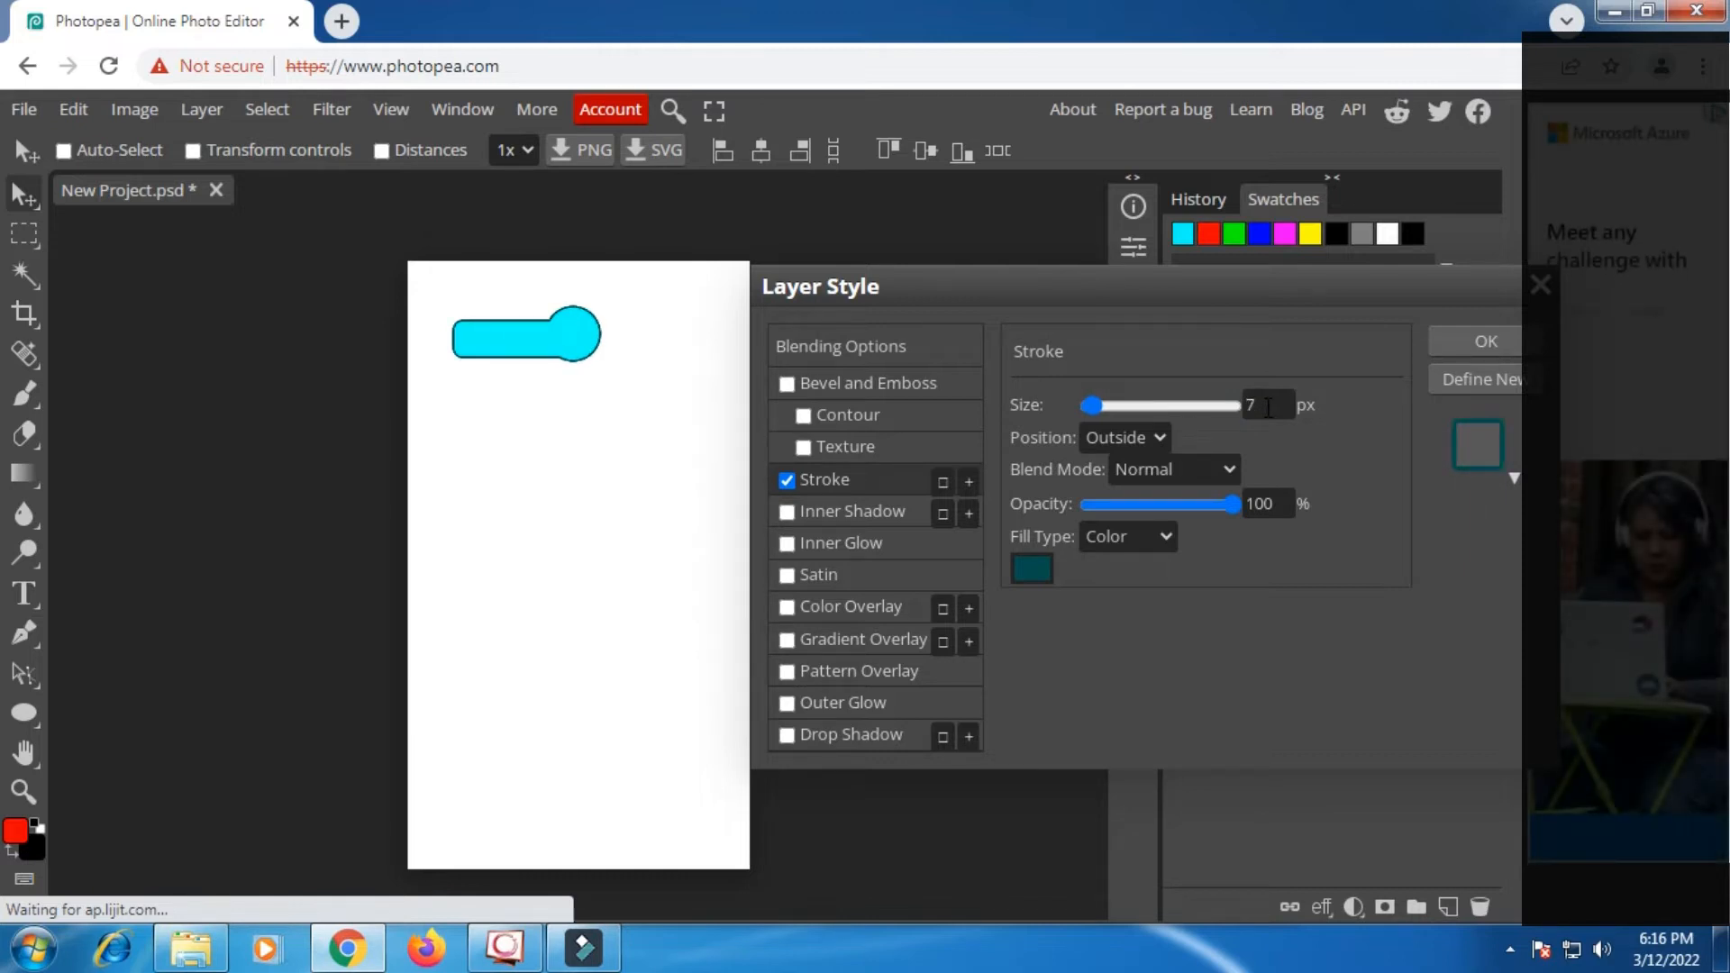
key("Up")
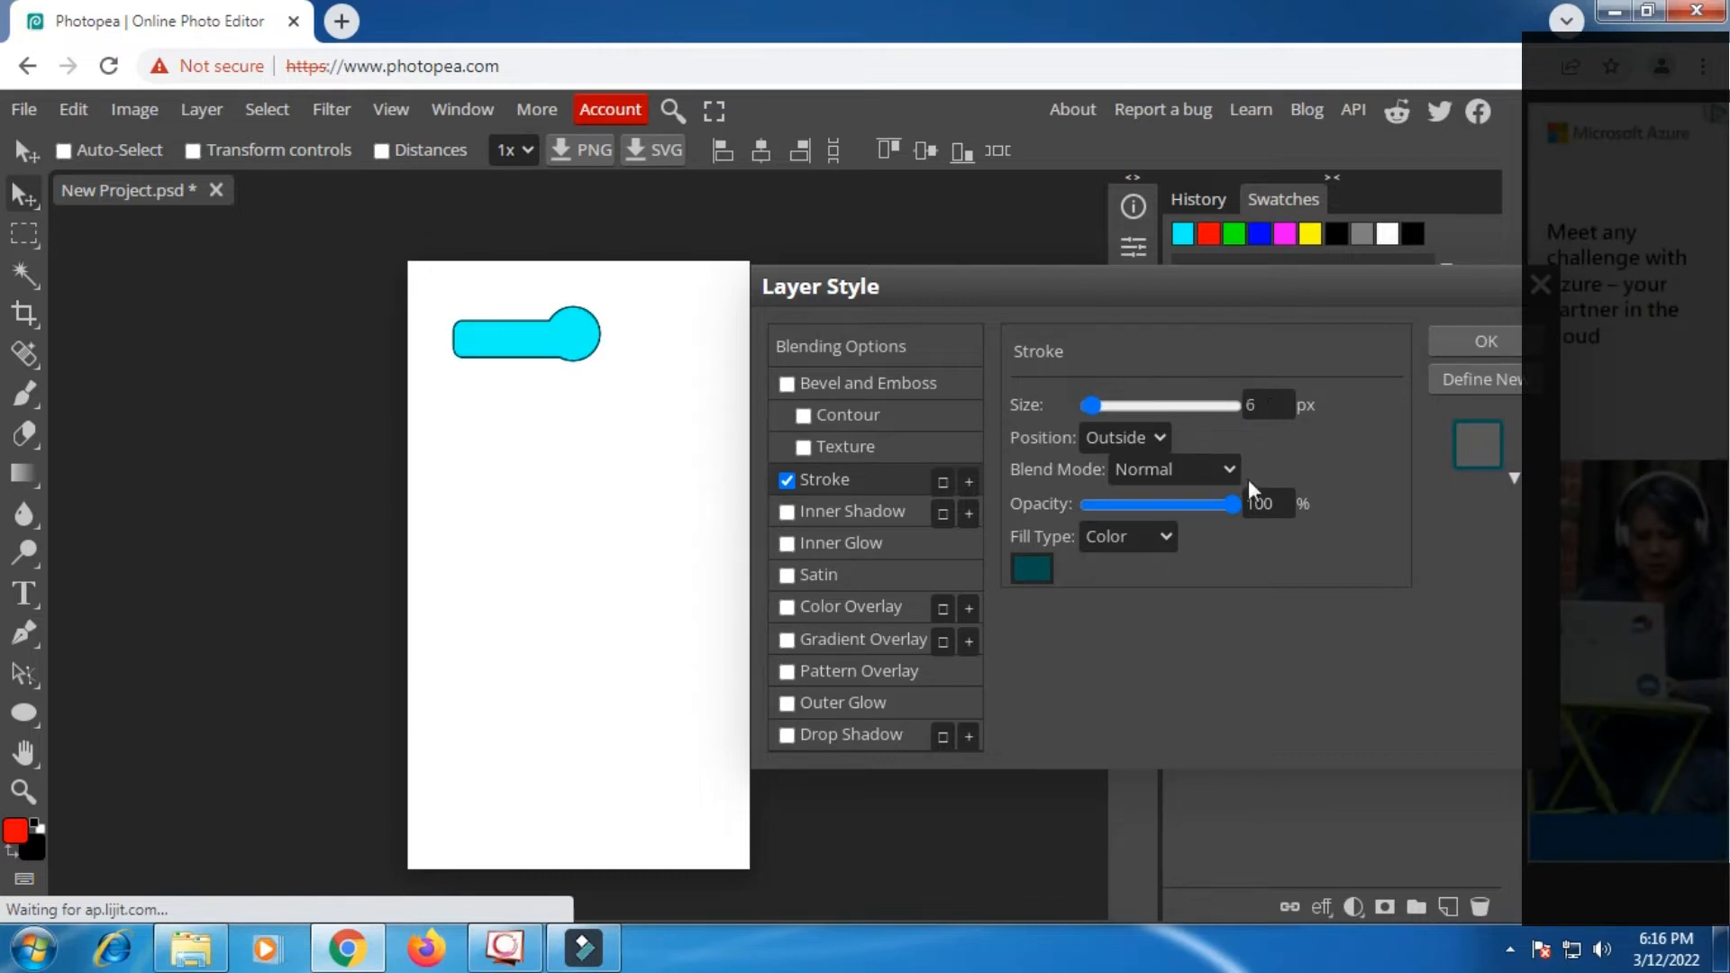
Add a Drop Shadow to the shape and rasterize its layer style.
left_click(788, 735)
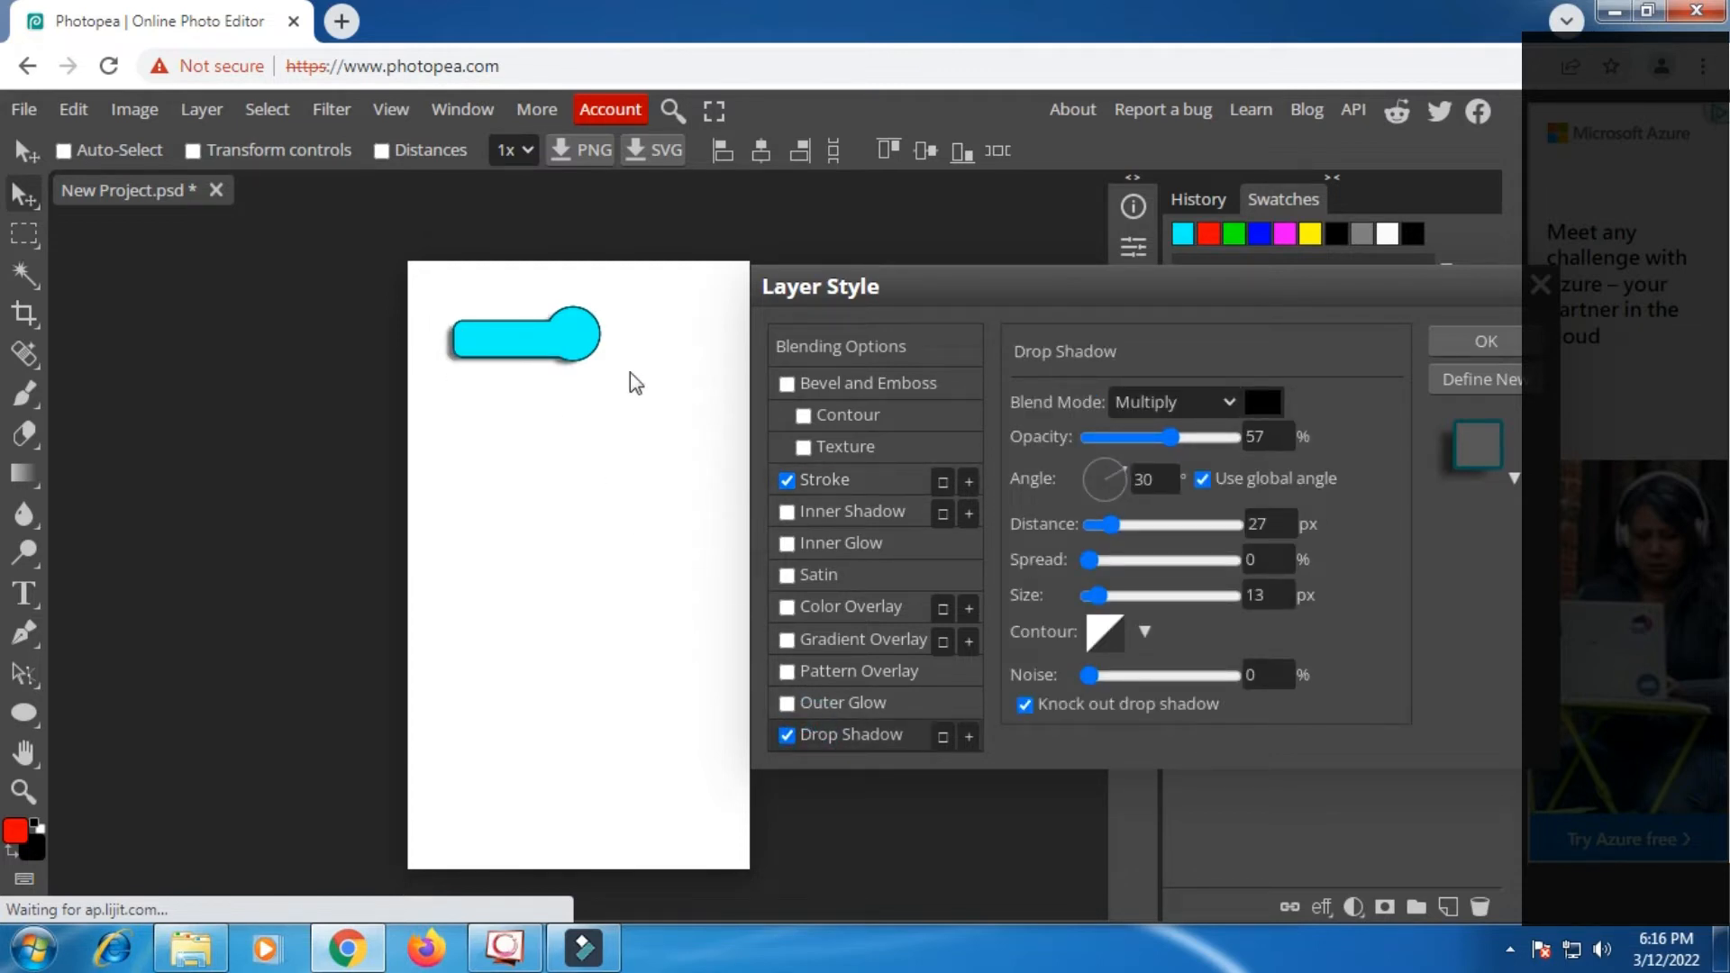
left_click(1484, 342)
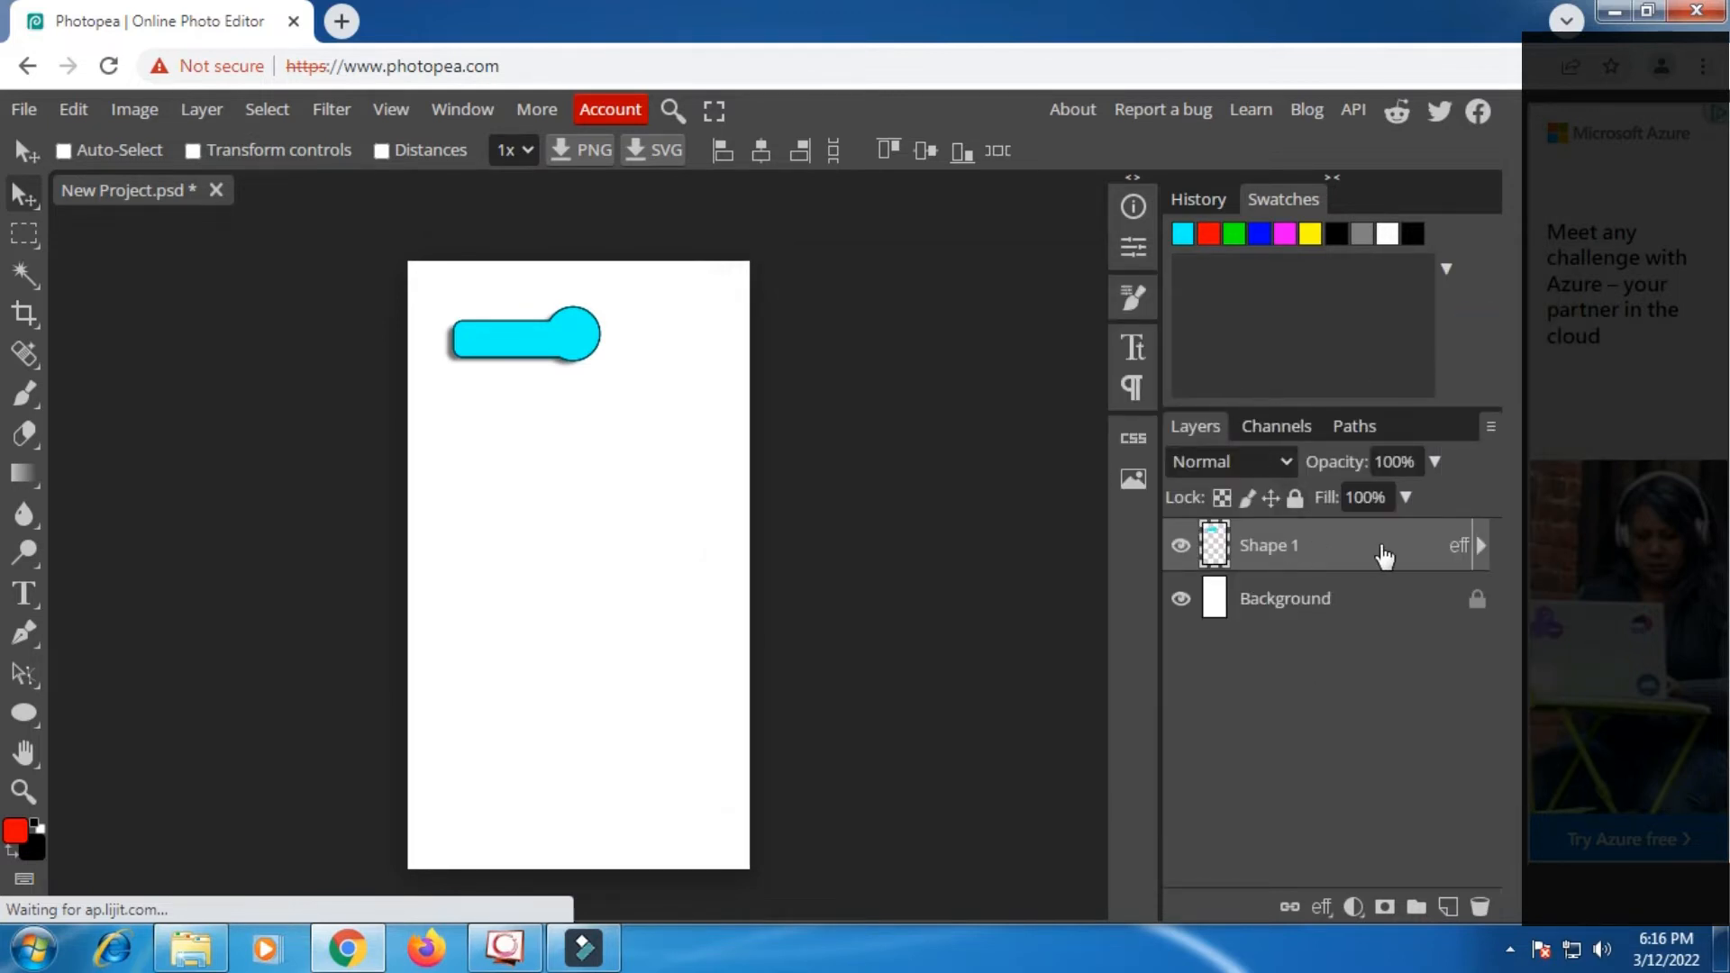
right_click(1360, 556)
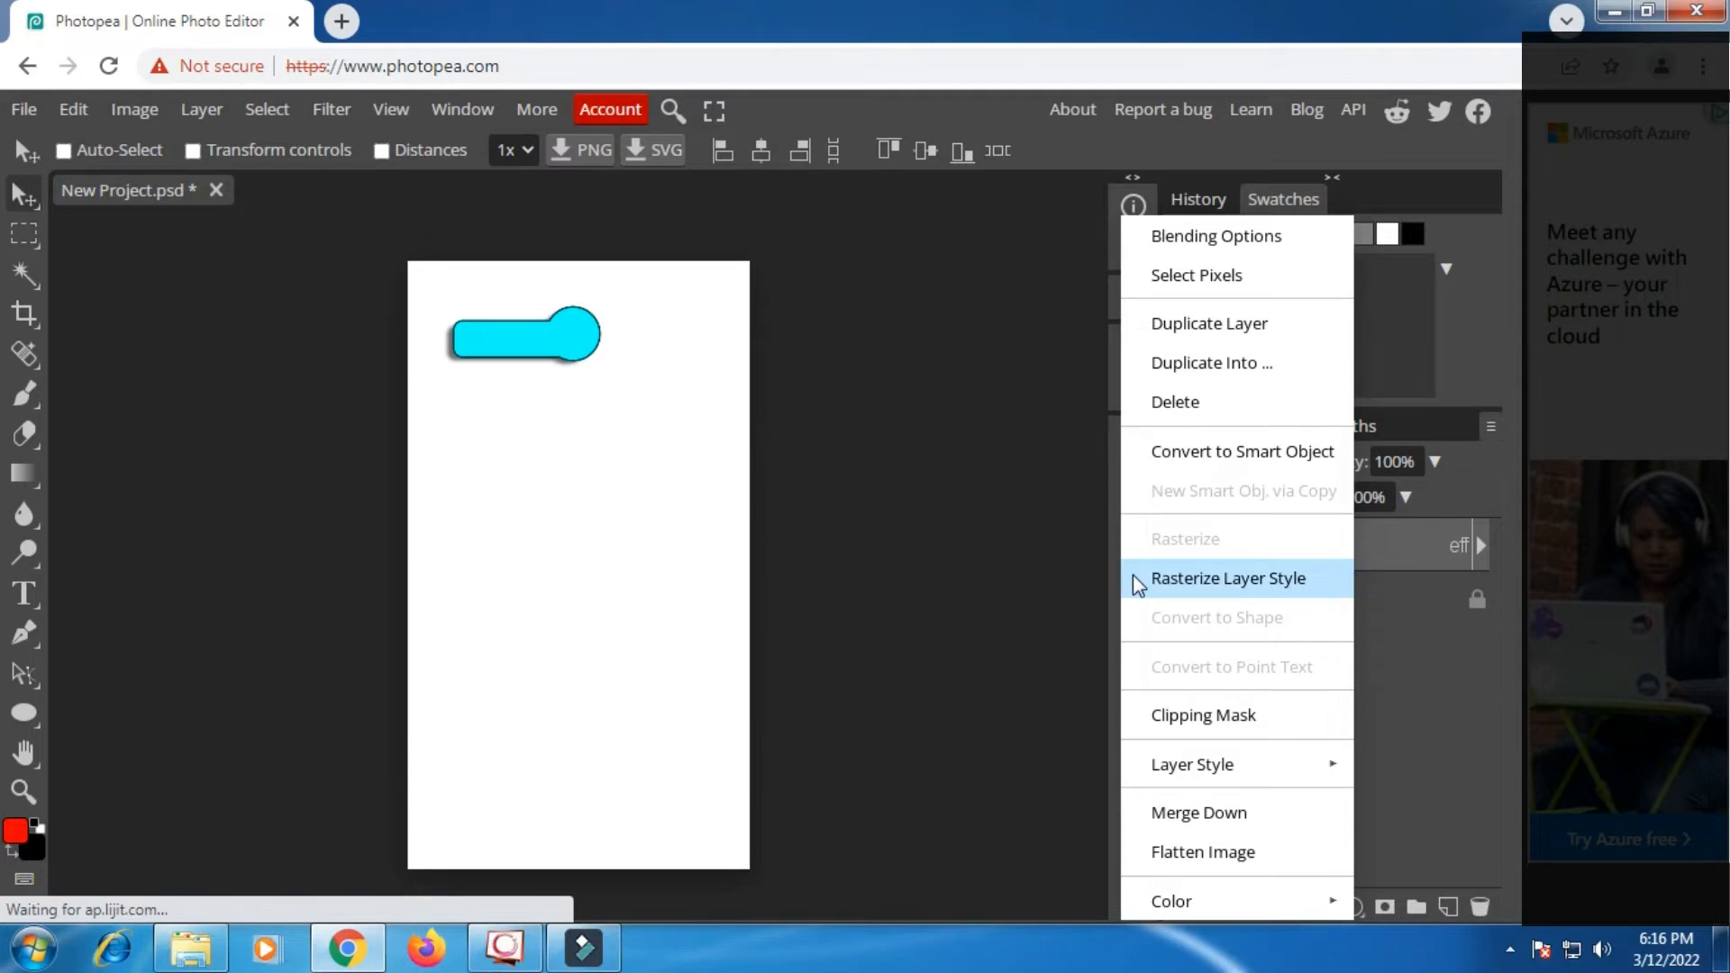
left_click(1229, 579)
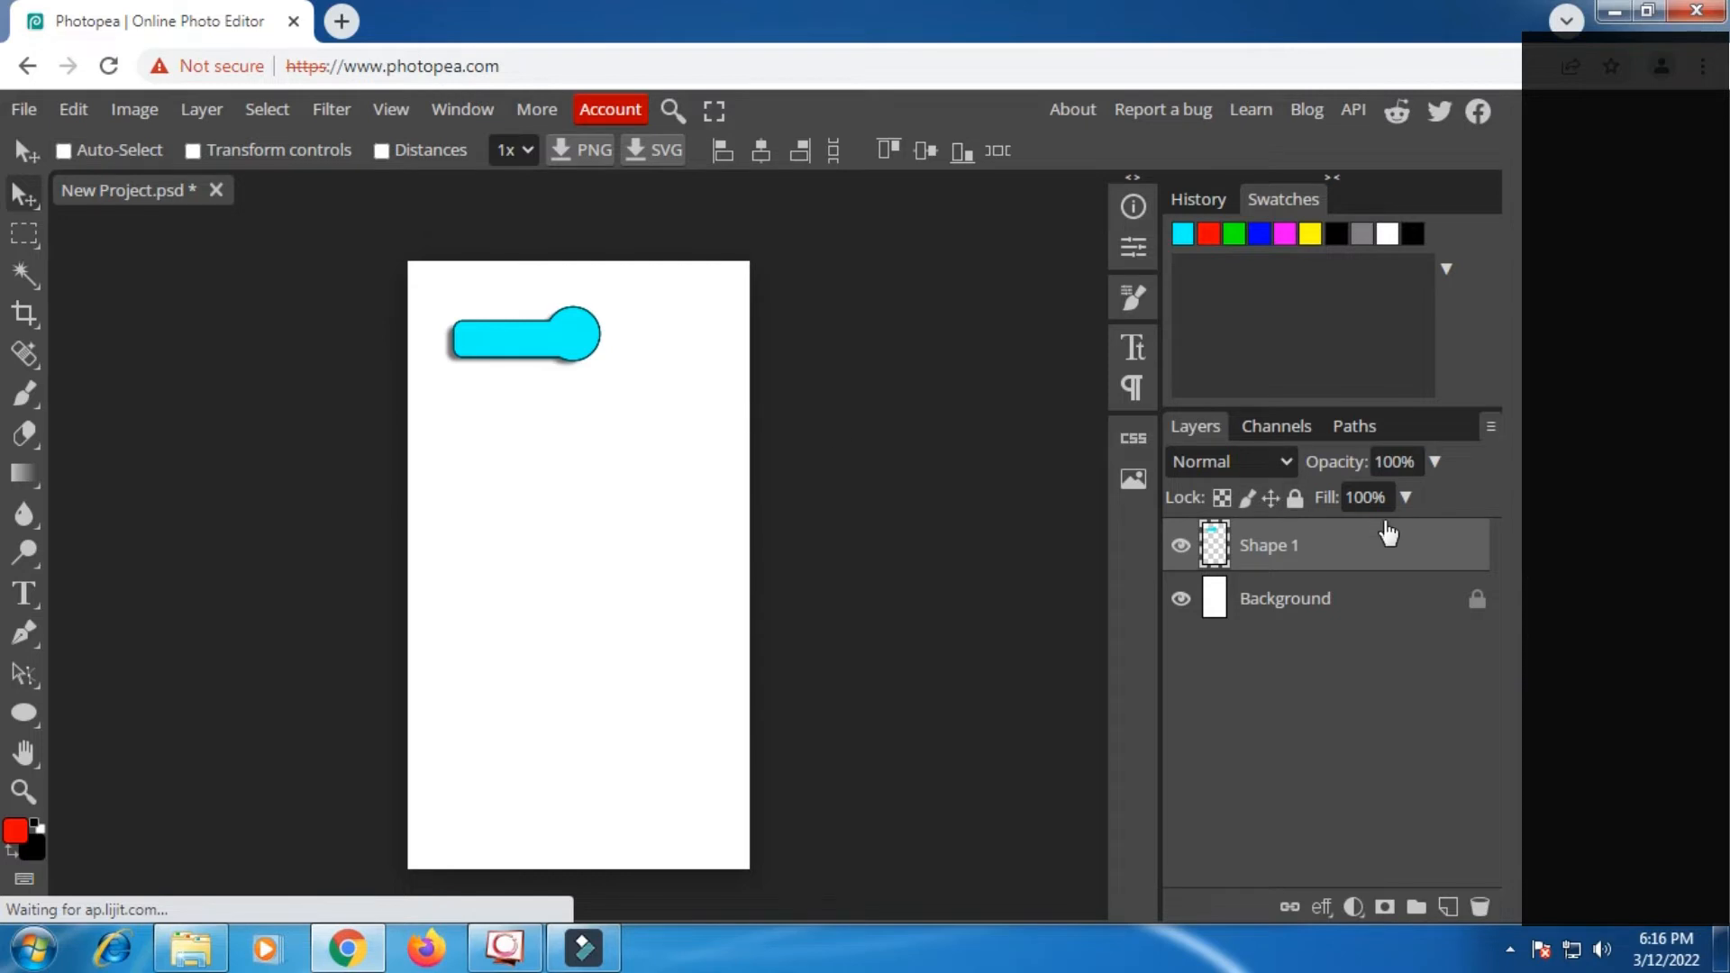
Duplicate the shape layer and draw a rectangular selection across the page's full width, leaving narrow margins above and below.
right_click(1354, 547)
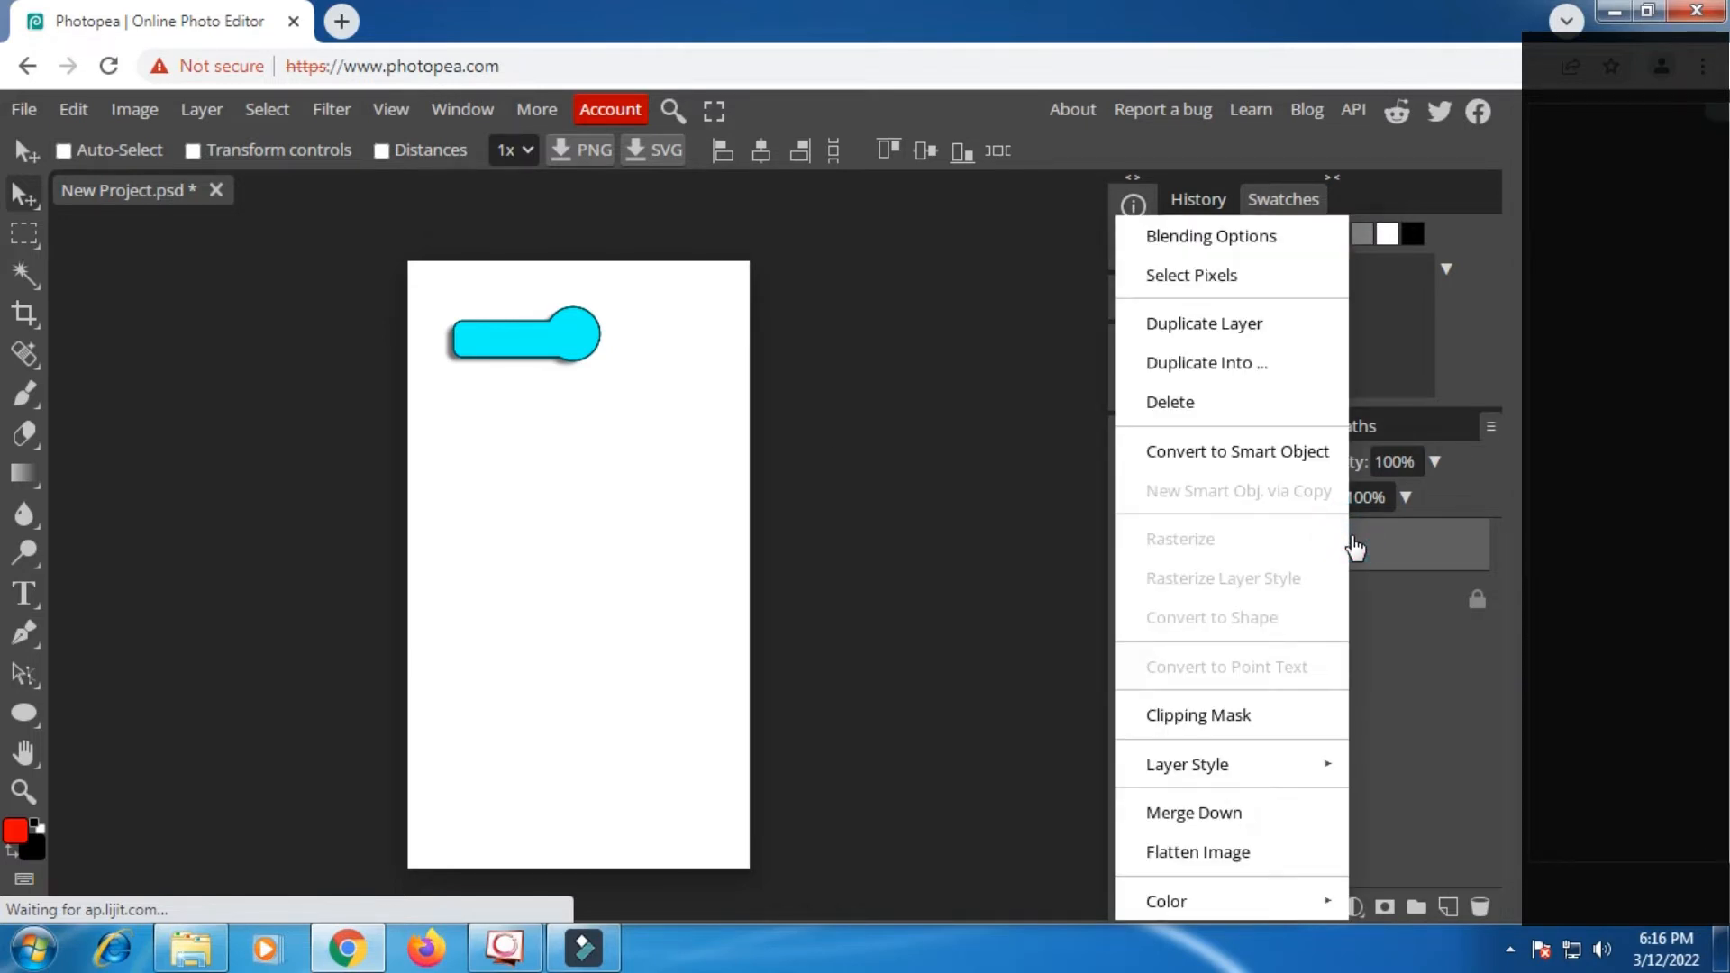
left_click(1234, 334)
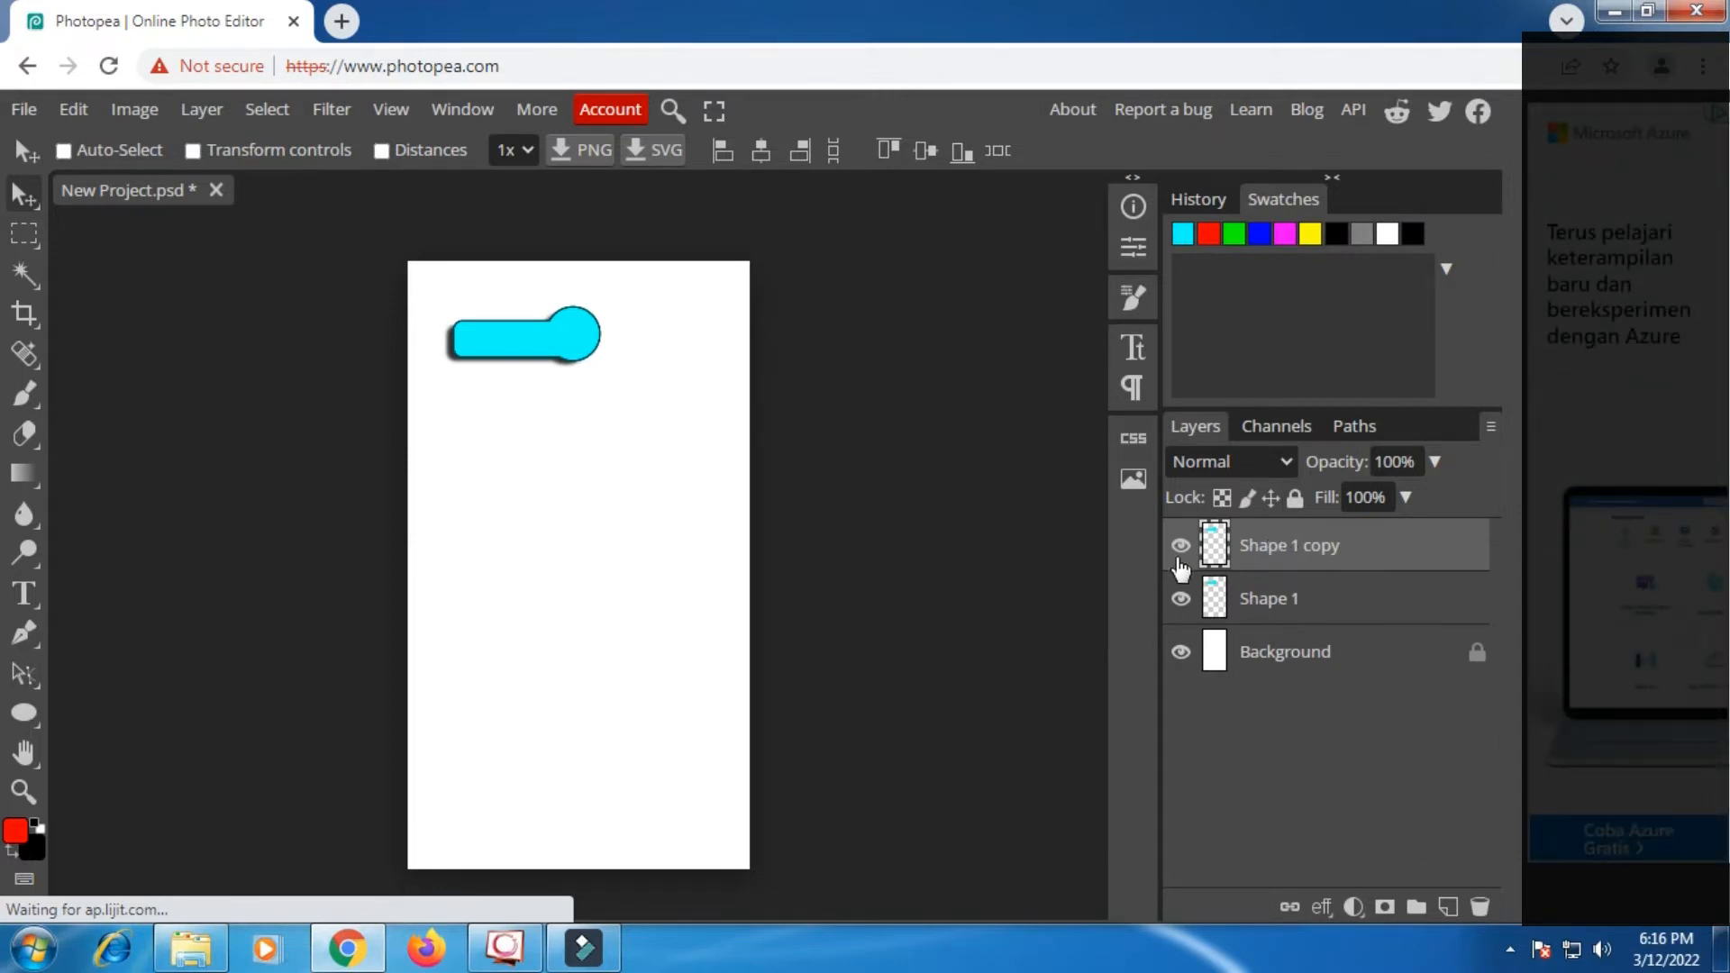
left_click(29, 235)
left_click(90, 234)
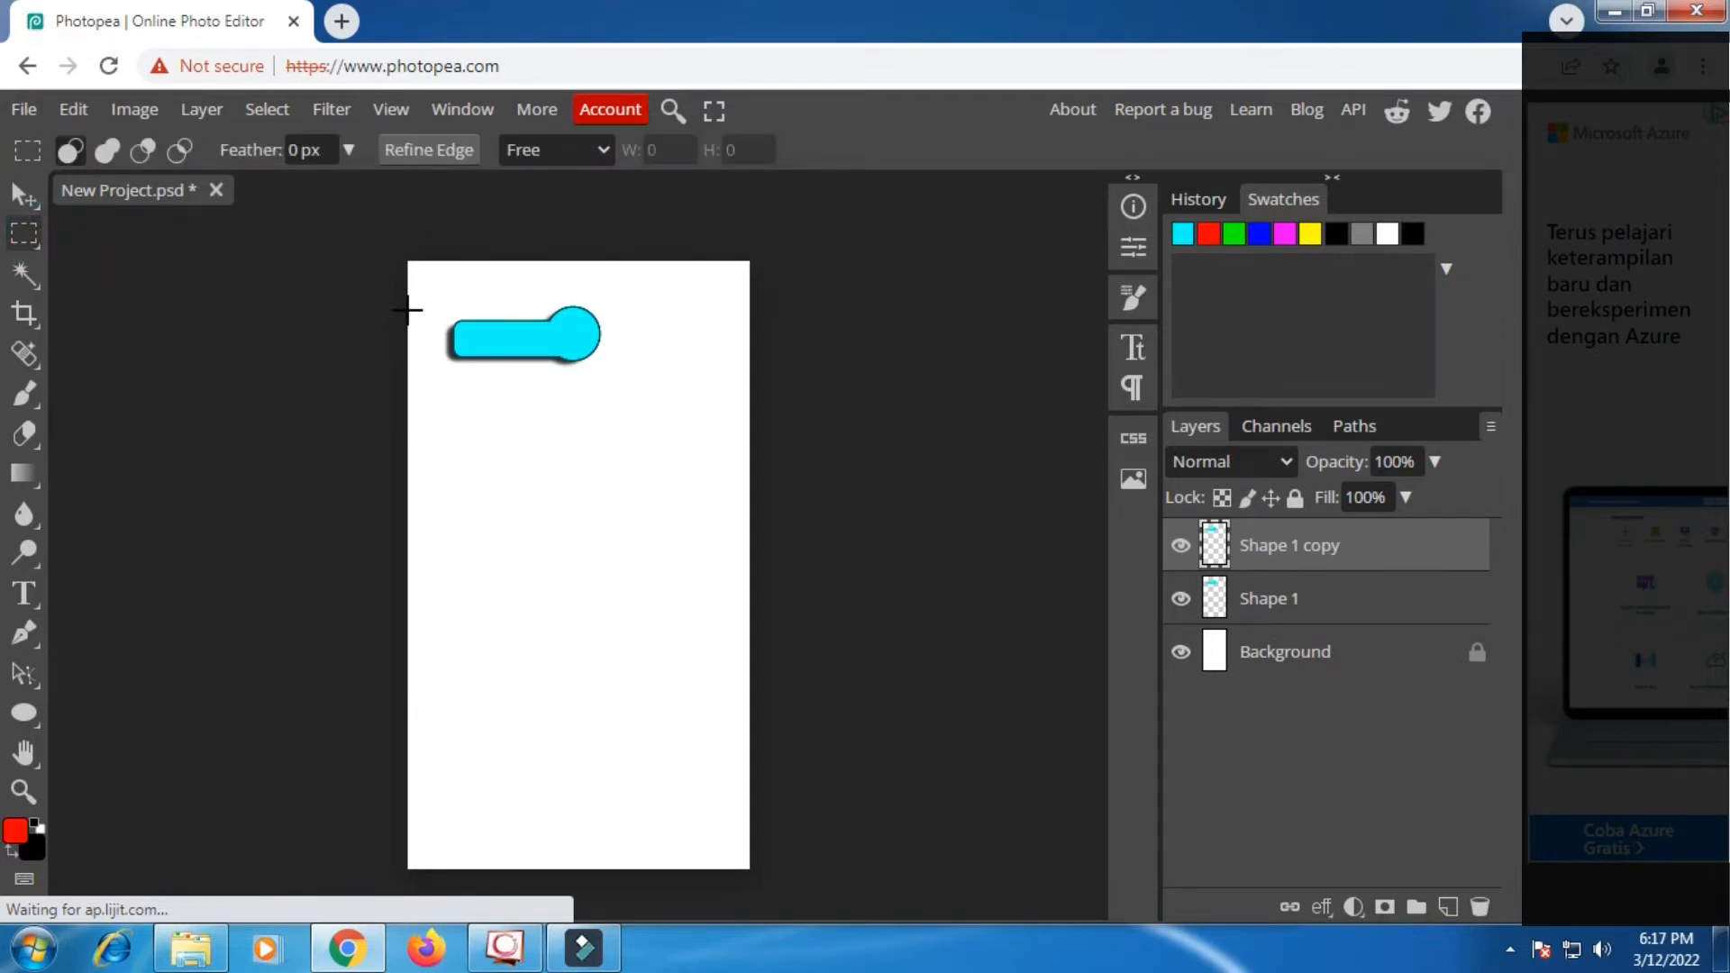
left_click_drag(407, 300, 757, 843)
Align the Shape 1 copy layer to the selection's horizontal centre and top edge.
left_click(25, 198)
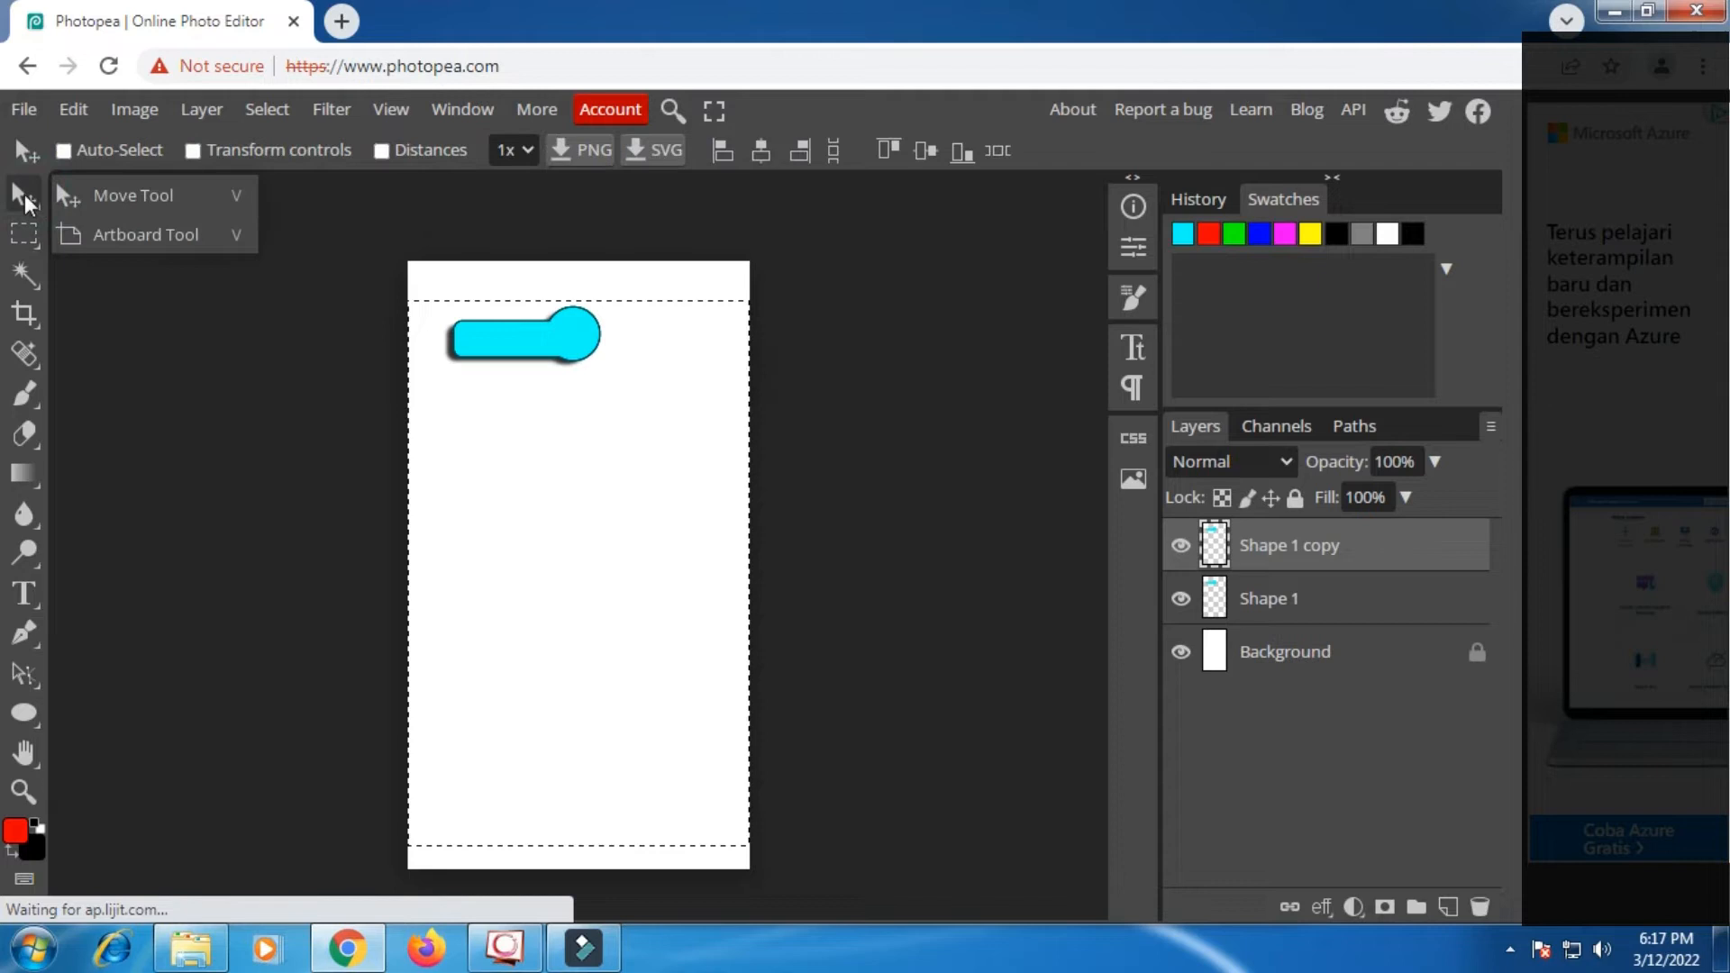
left_click(103, 193)
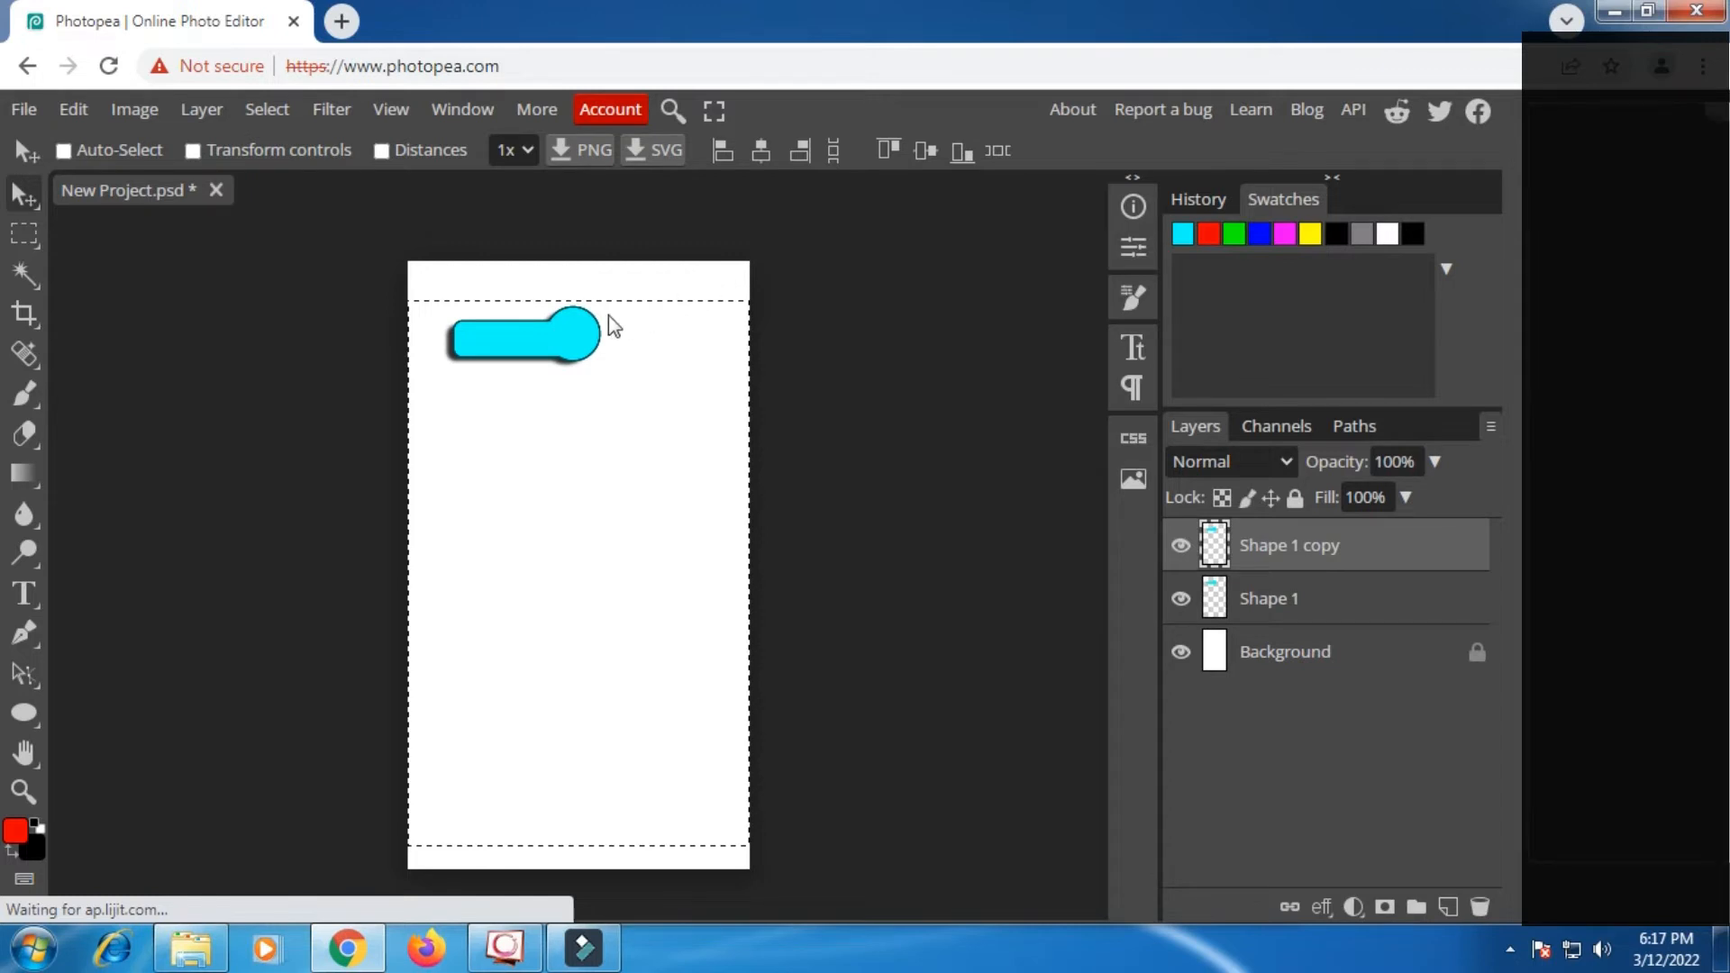
left_click(762, 150)
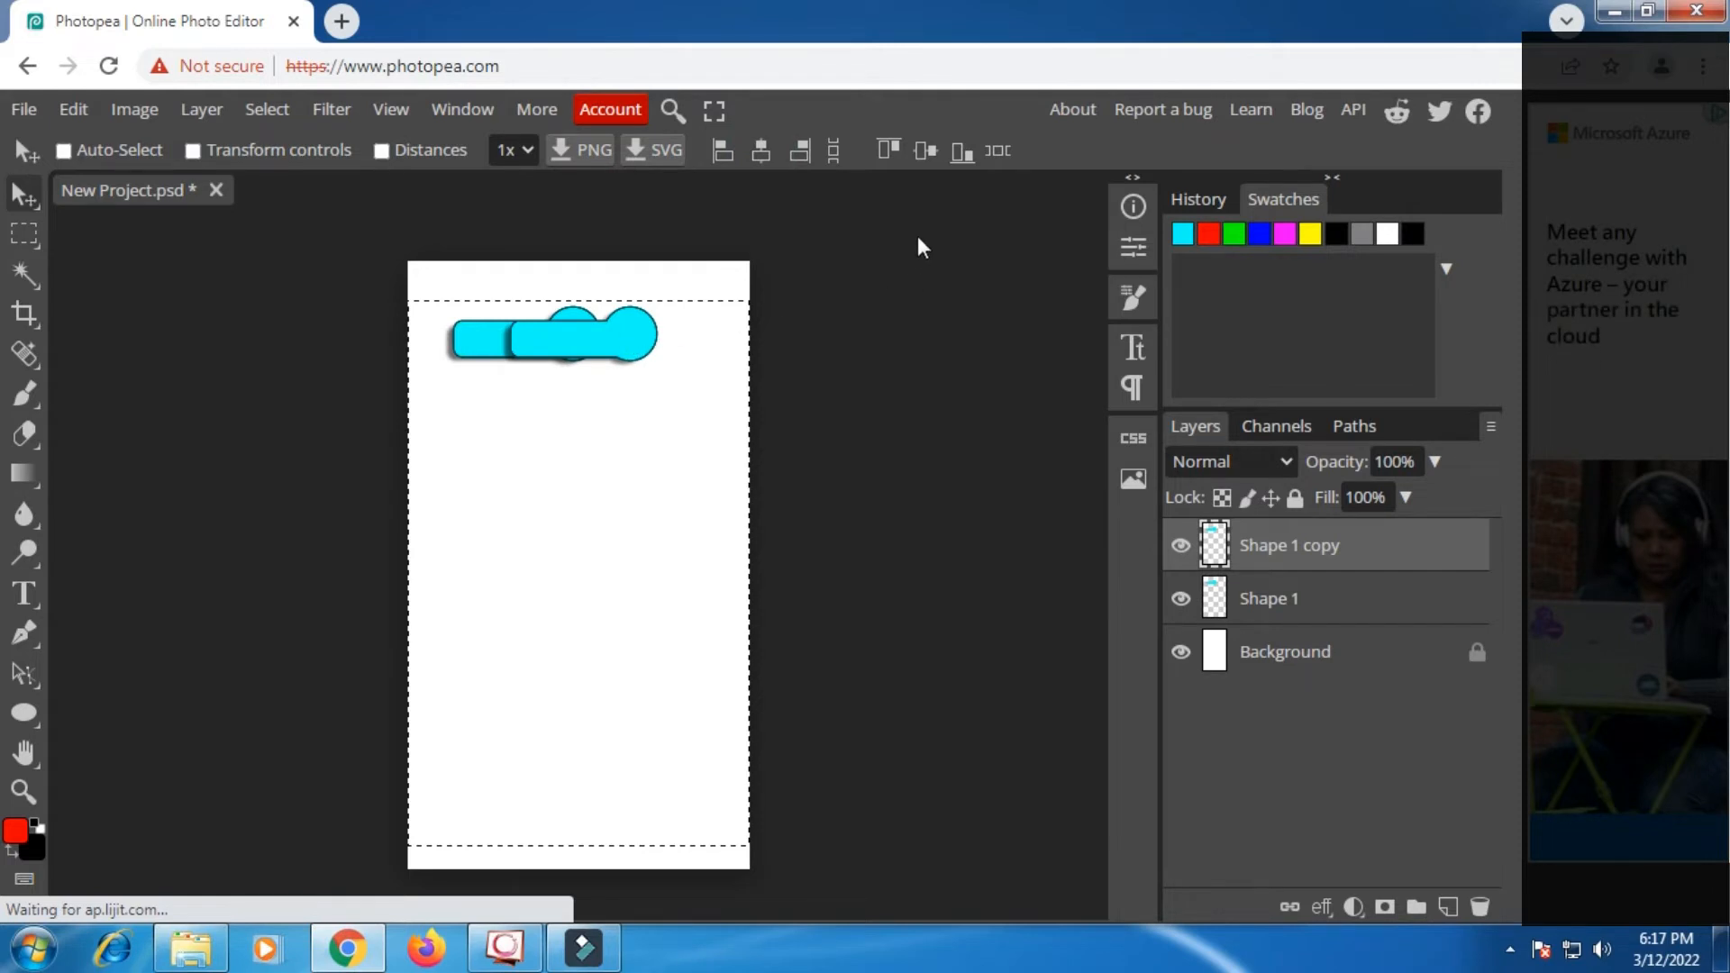
left_click(890, 151)
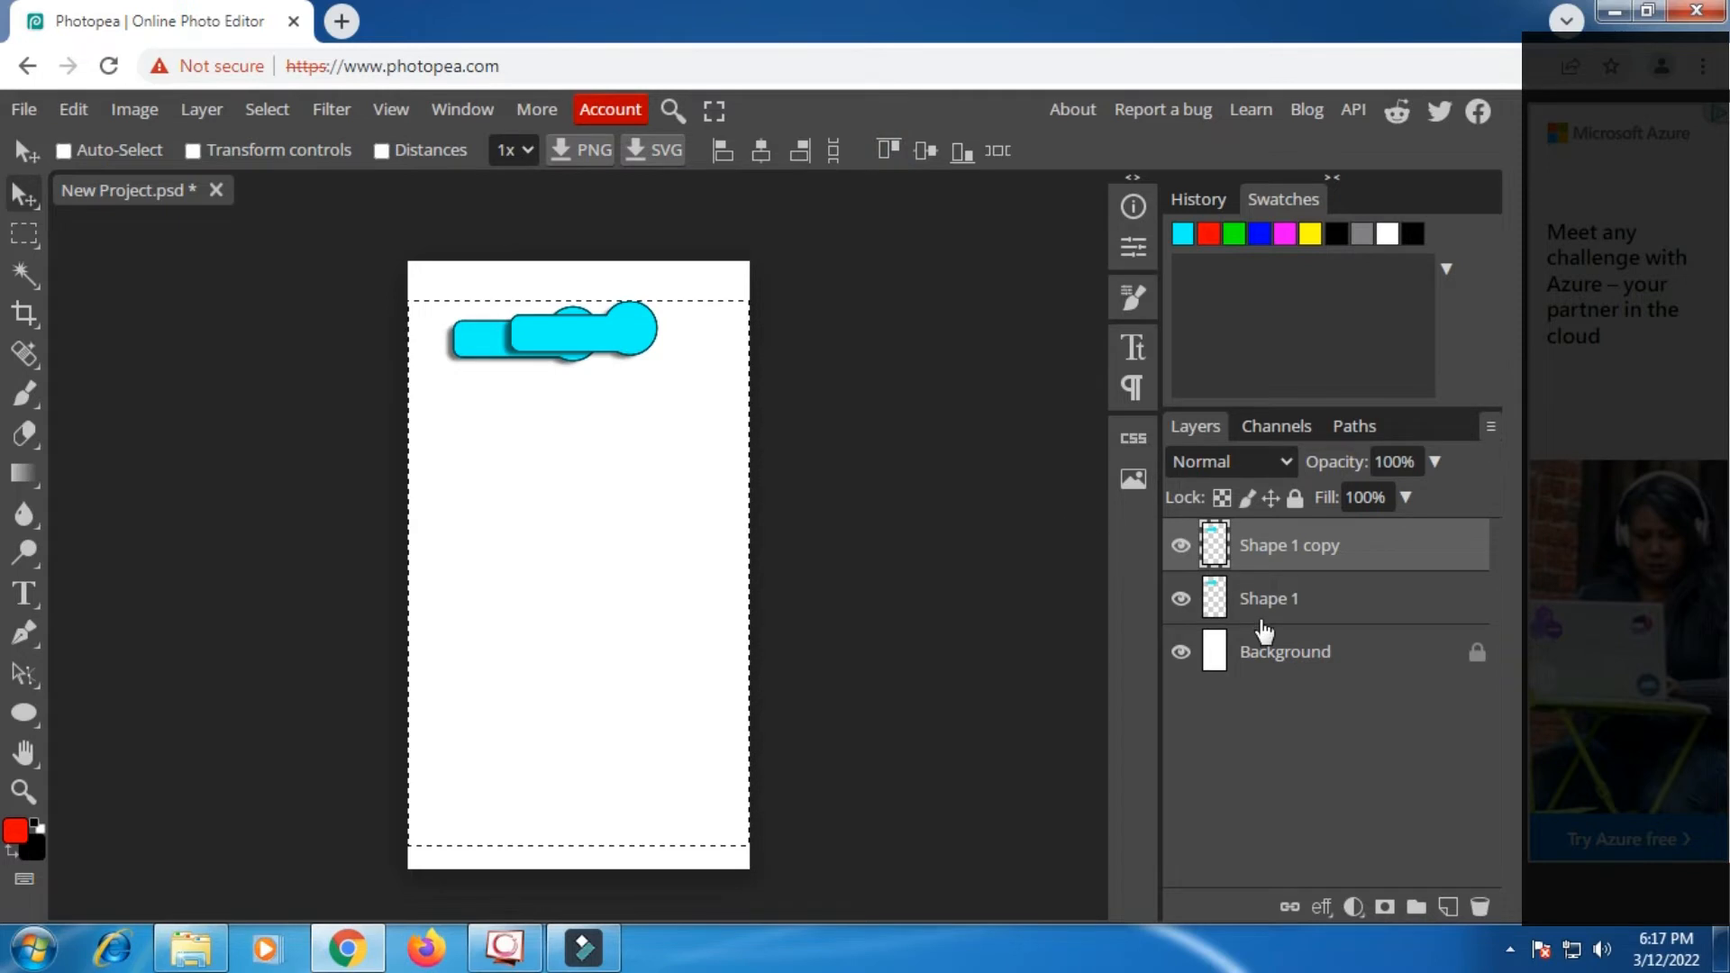
Align the original Shape 1 layer to the selection's horizontal centre and bottom edge.
left_click(1275, 600)
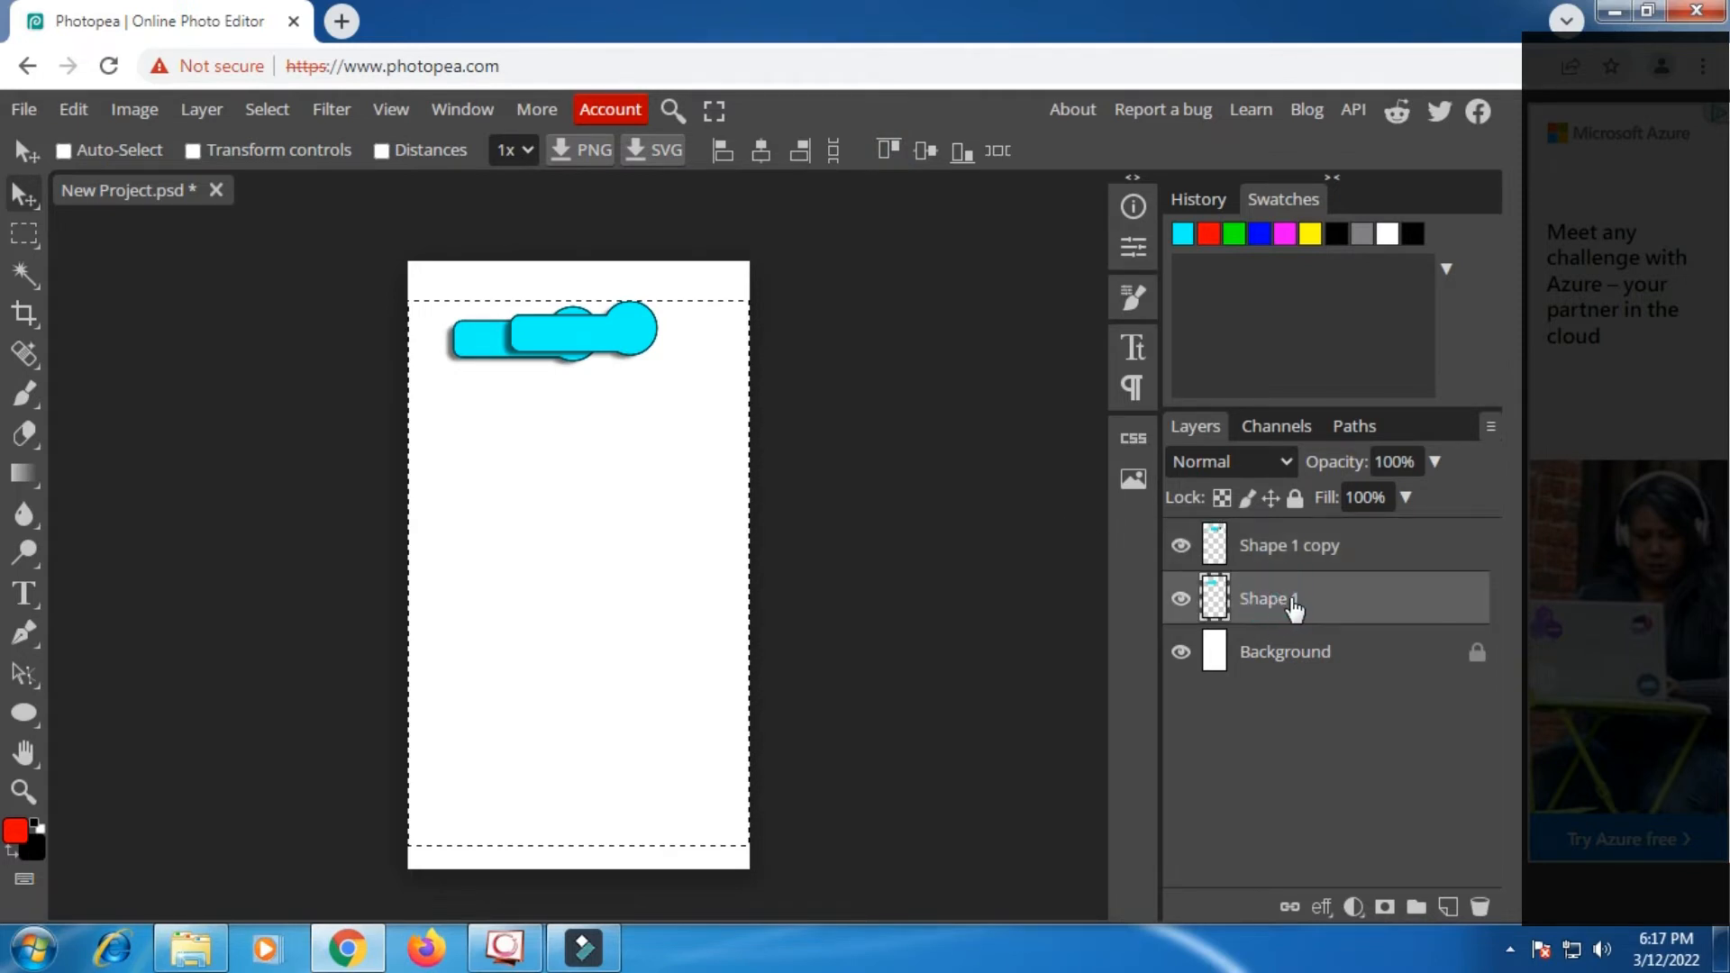
left_click(759, 153)
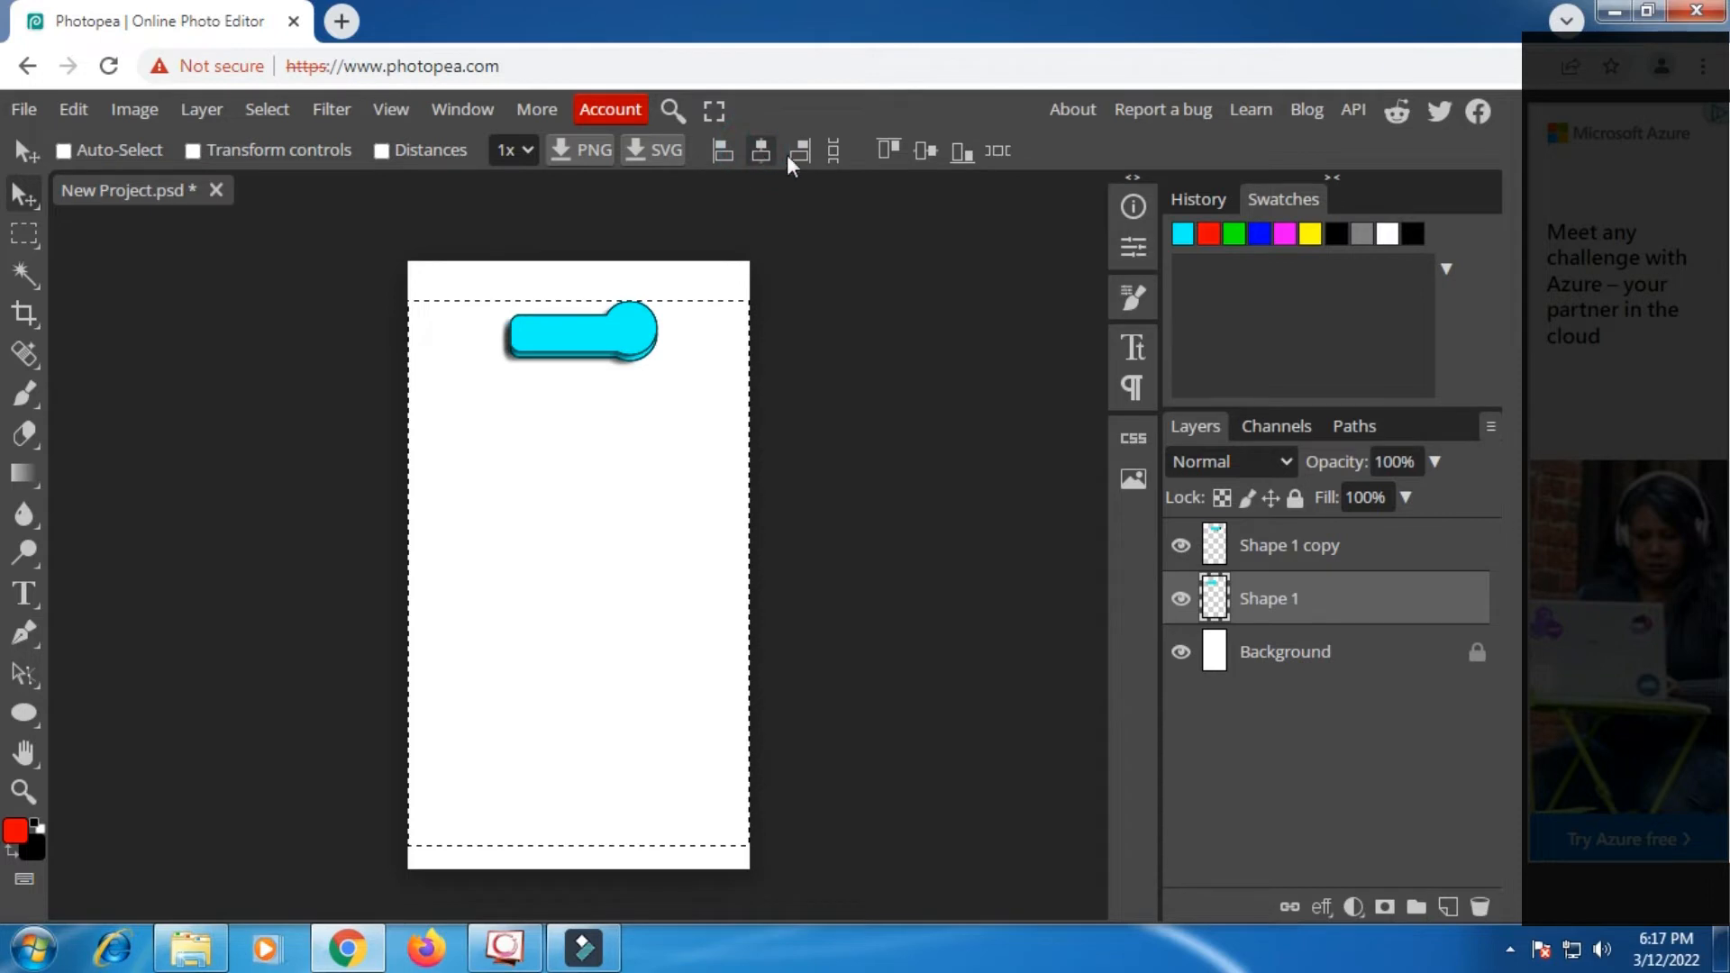
left_click(957, 149)
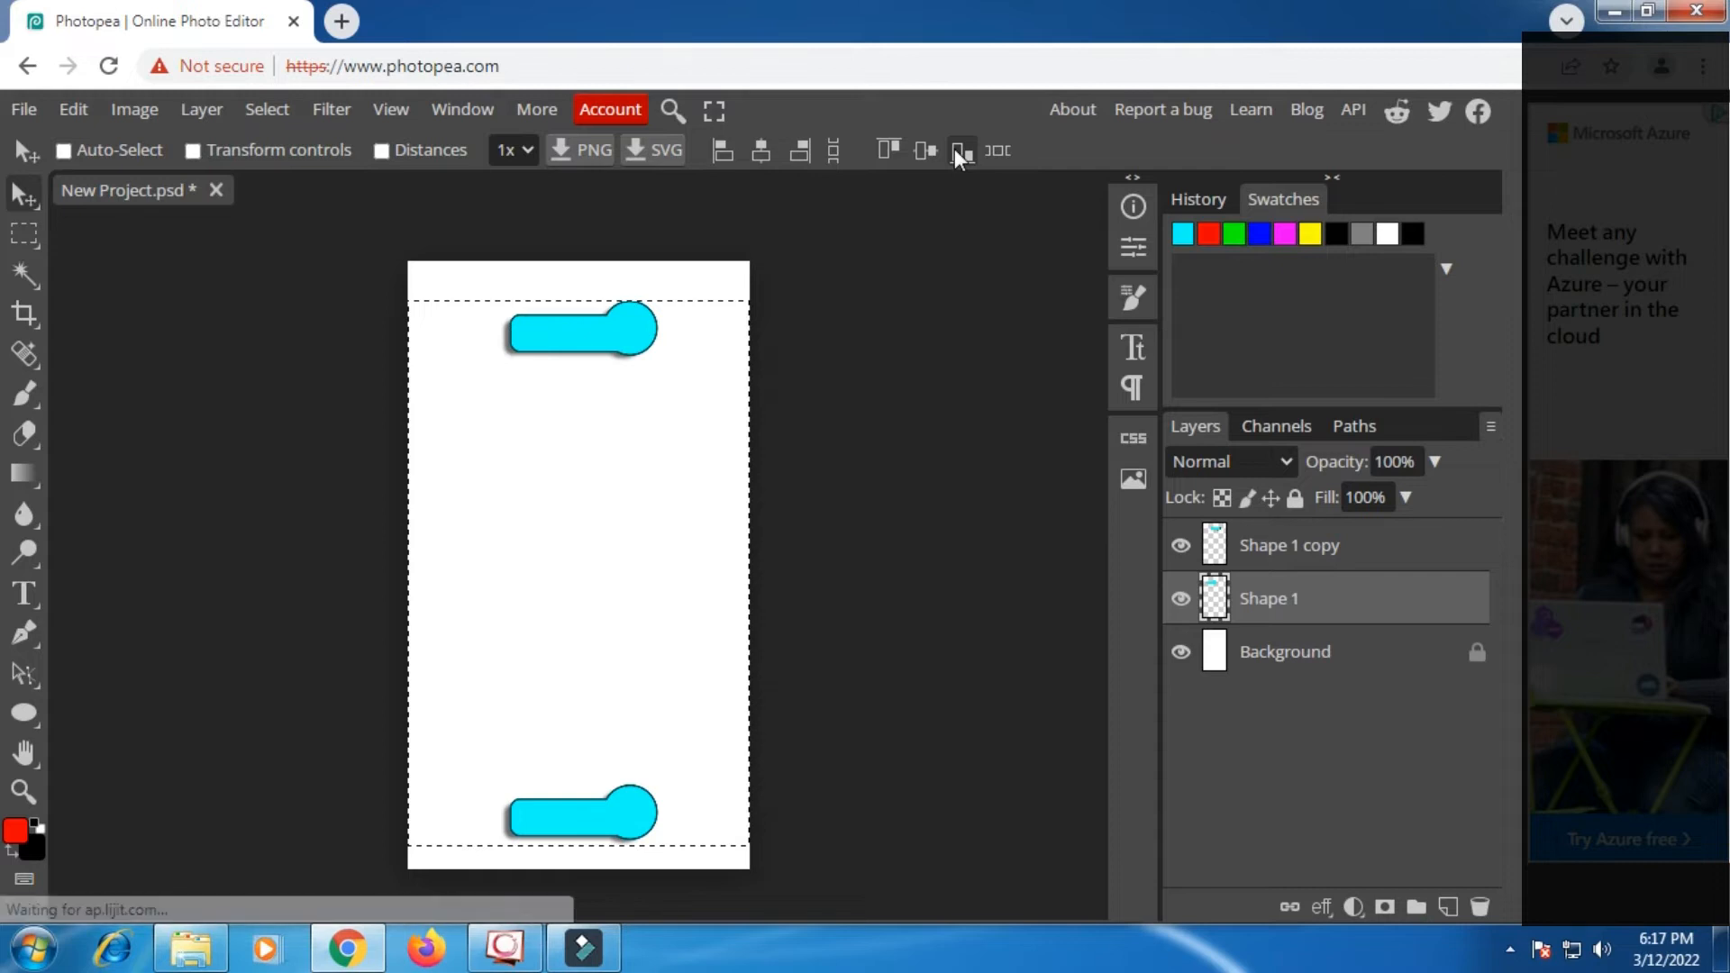
Duplicate the Shape 1 copy layer and align the lower of the two copies to the selection's vertical centre.
left_click(1362, 559)
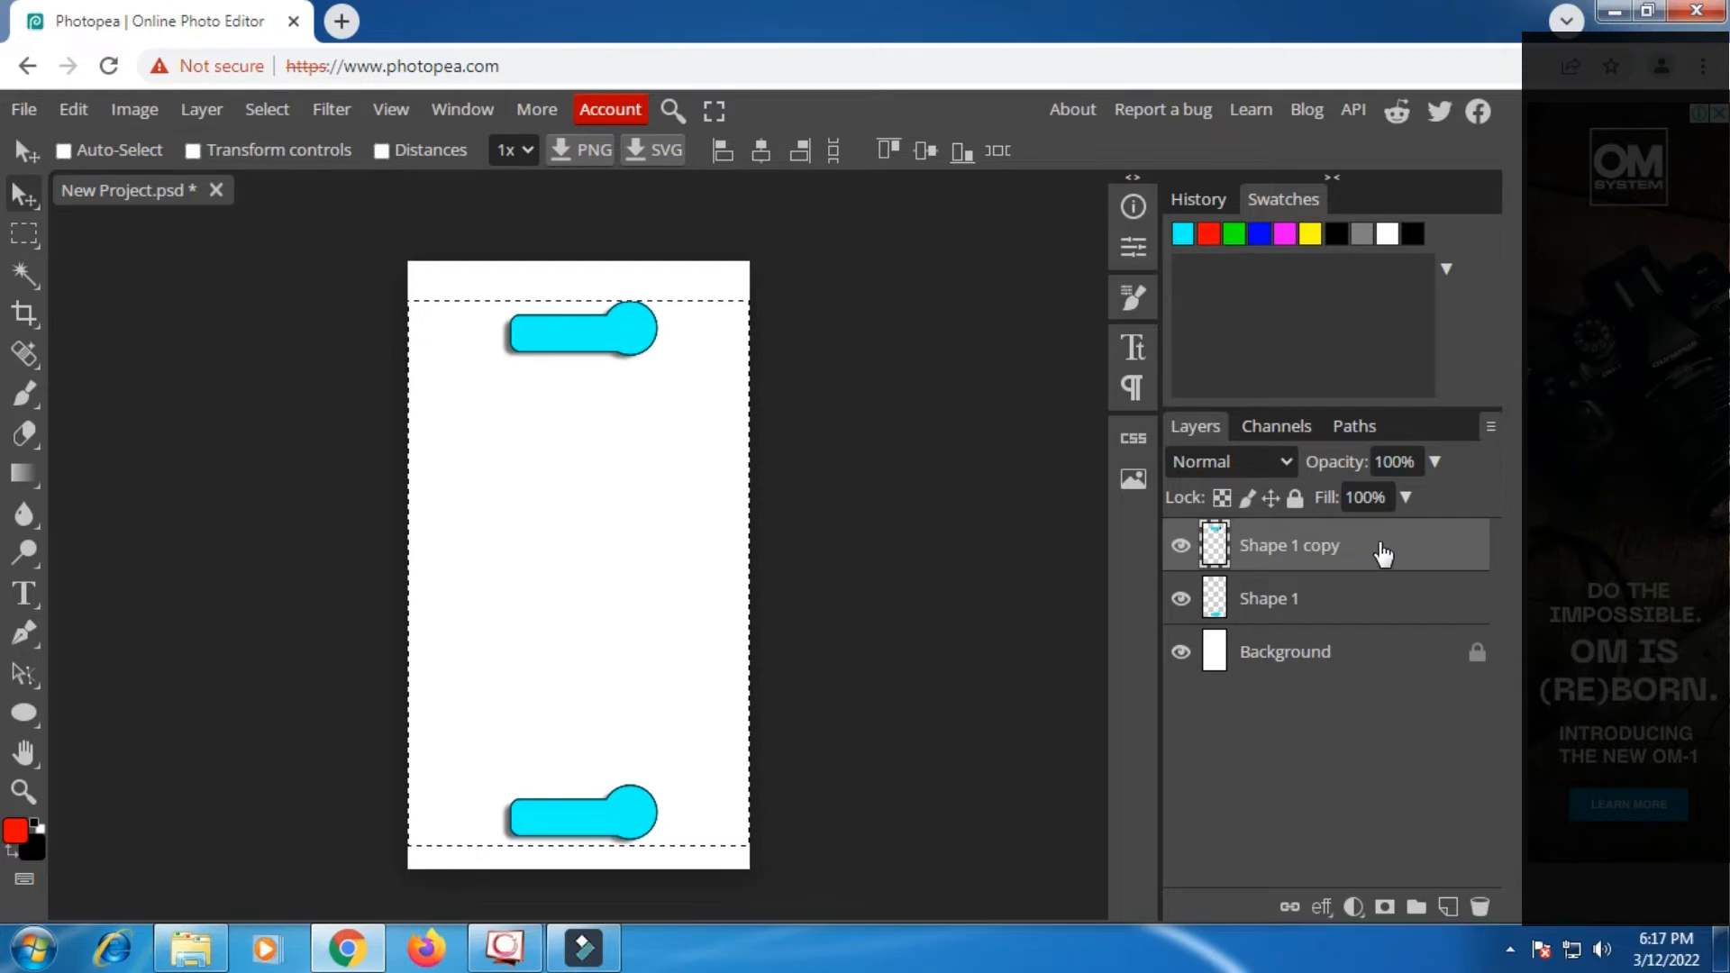
right_click(1382, 554)
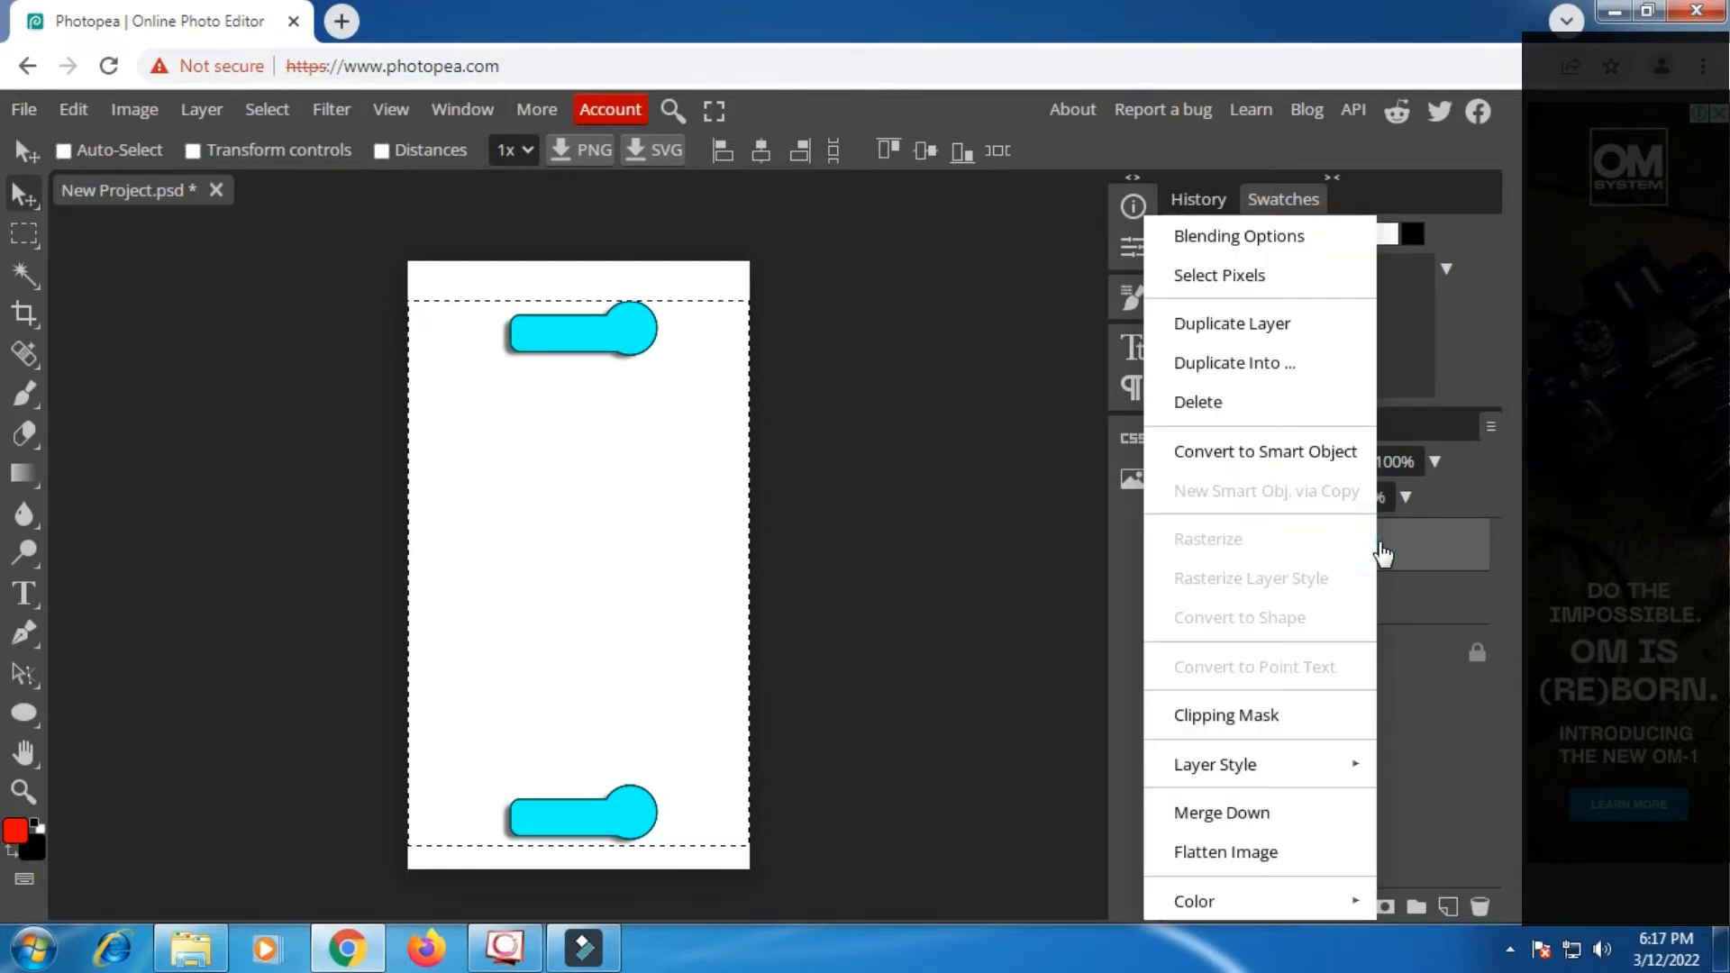
left_click(1279, 326)
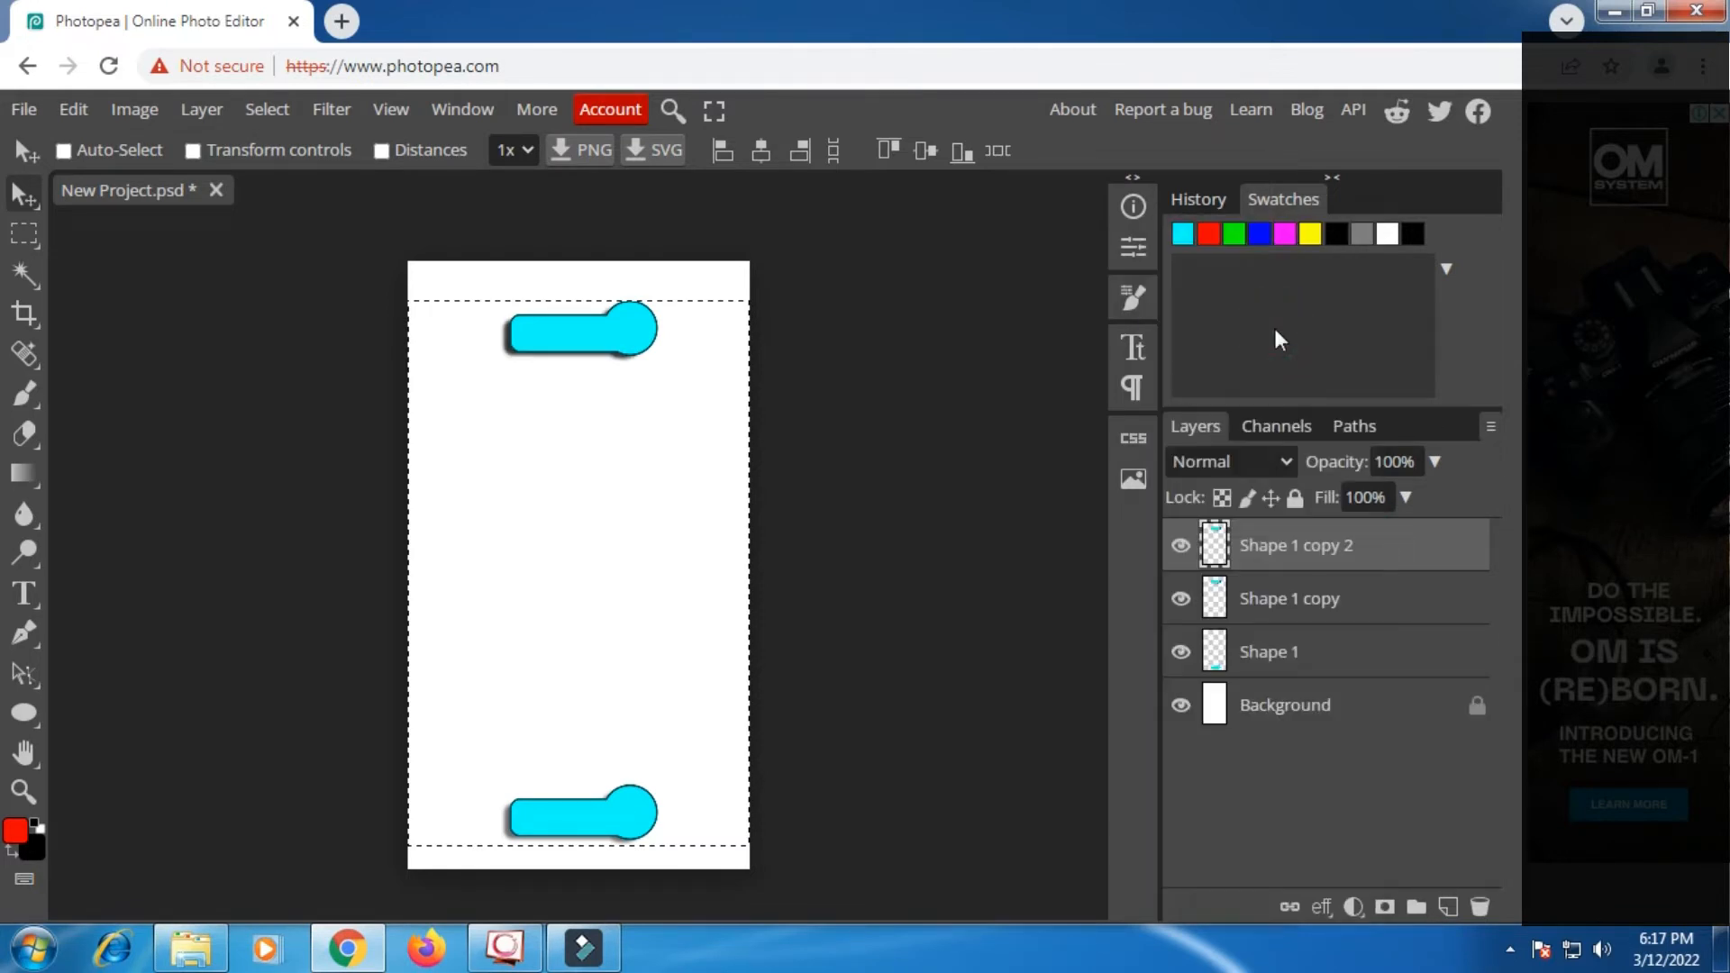
left_click(1312, 605)
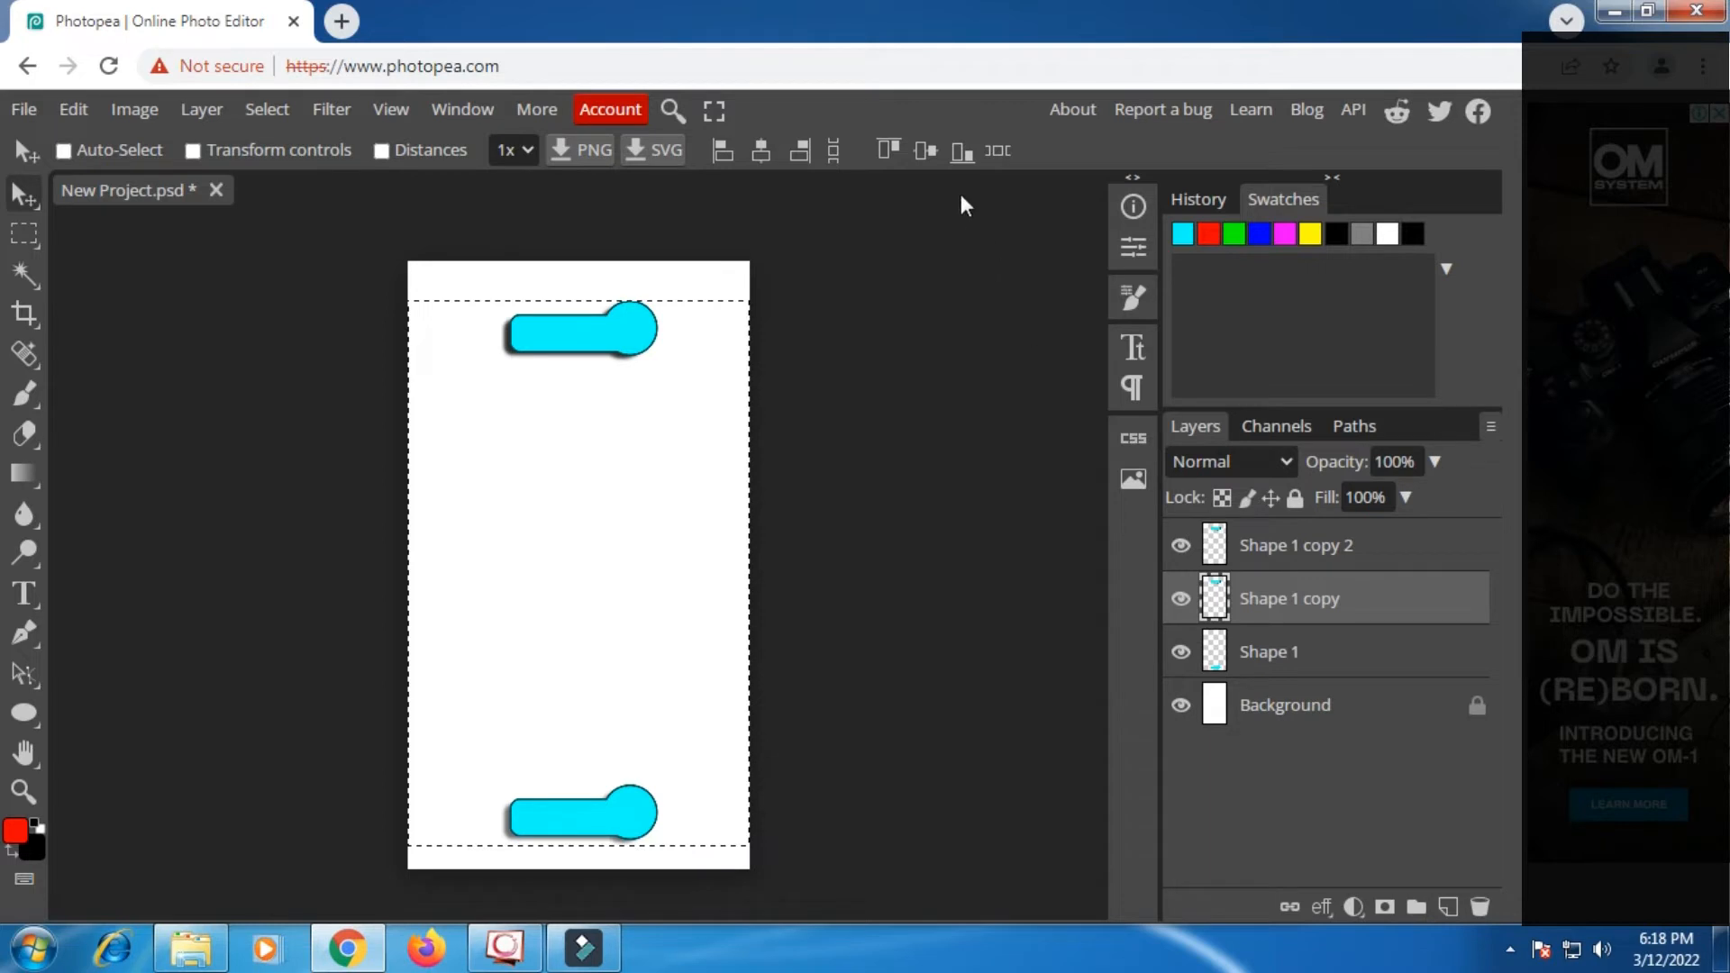
left_click(924, 152)
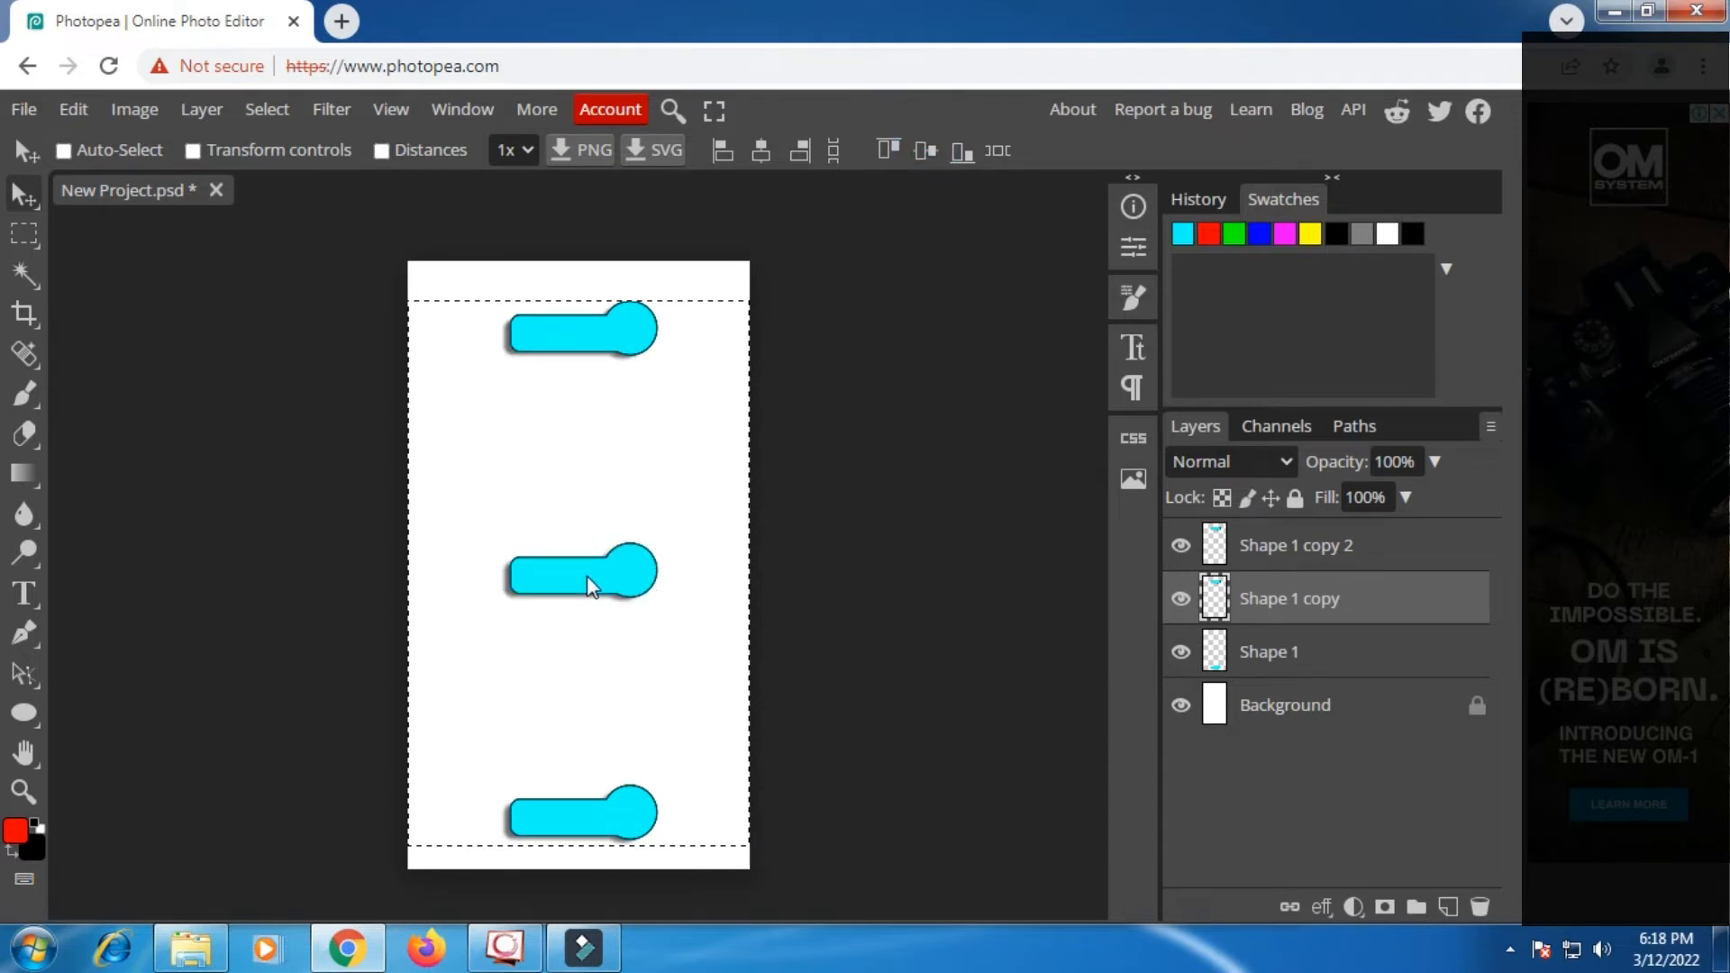
Duplicate the shape layer in the middle of the page three times.
right_click(1280, 612)
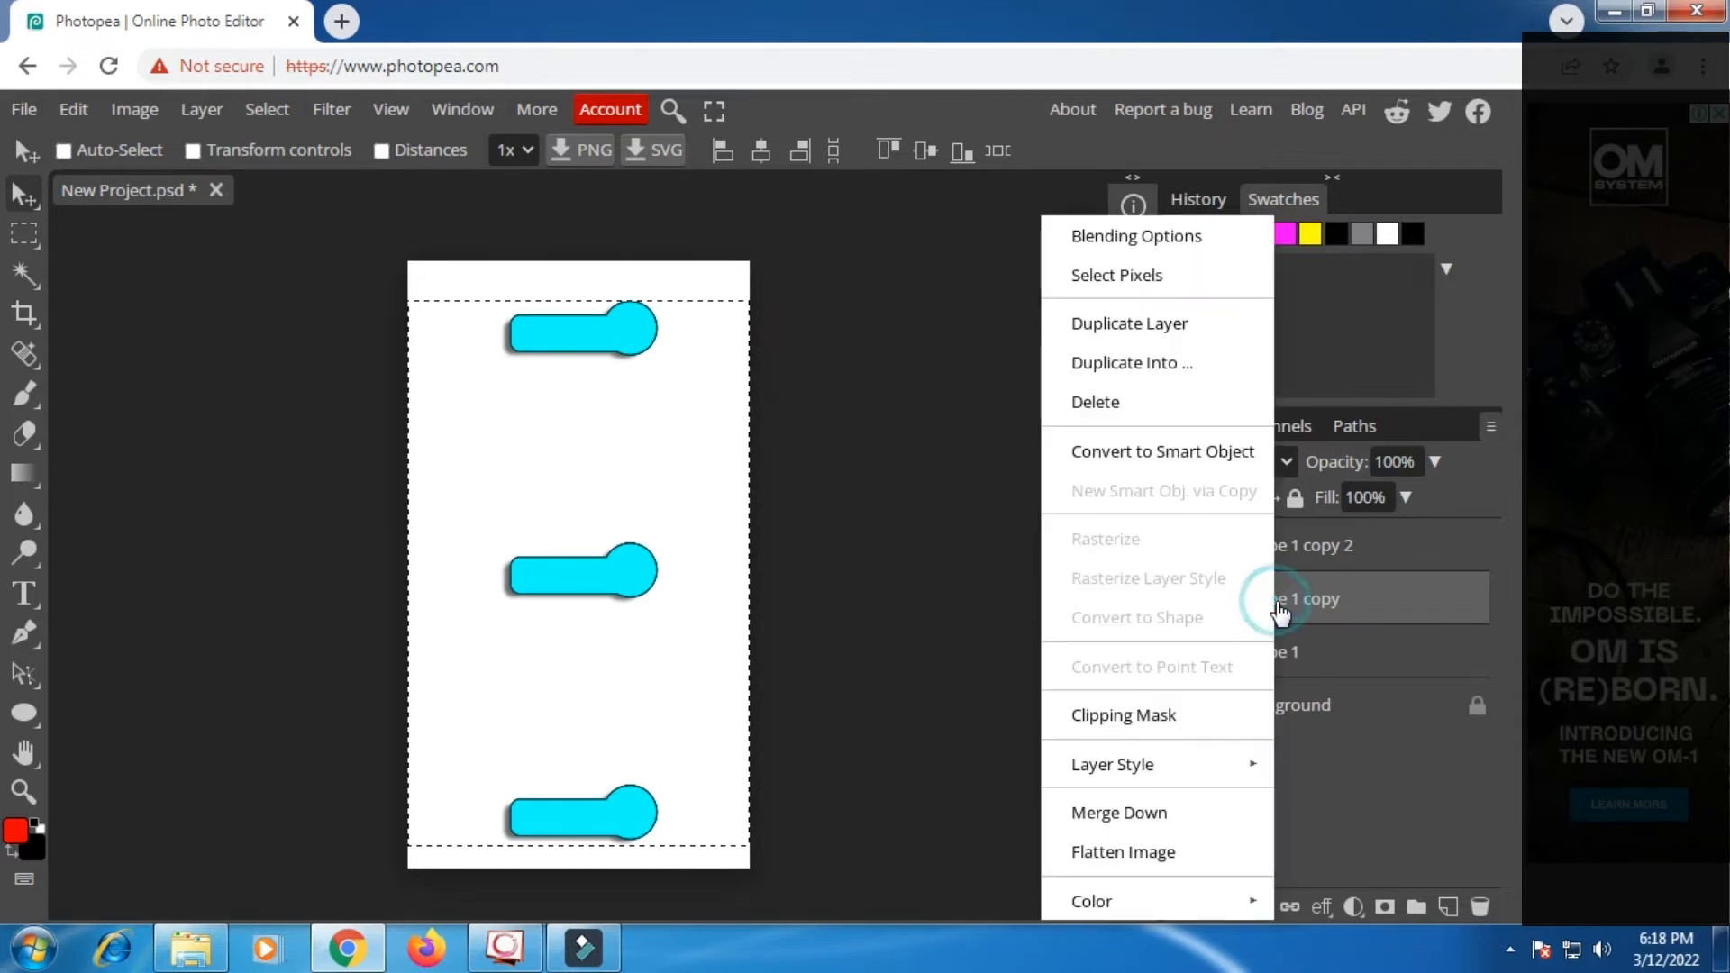
left_click(1187, 326)
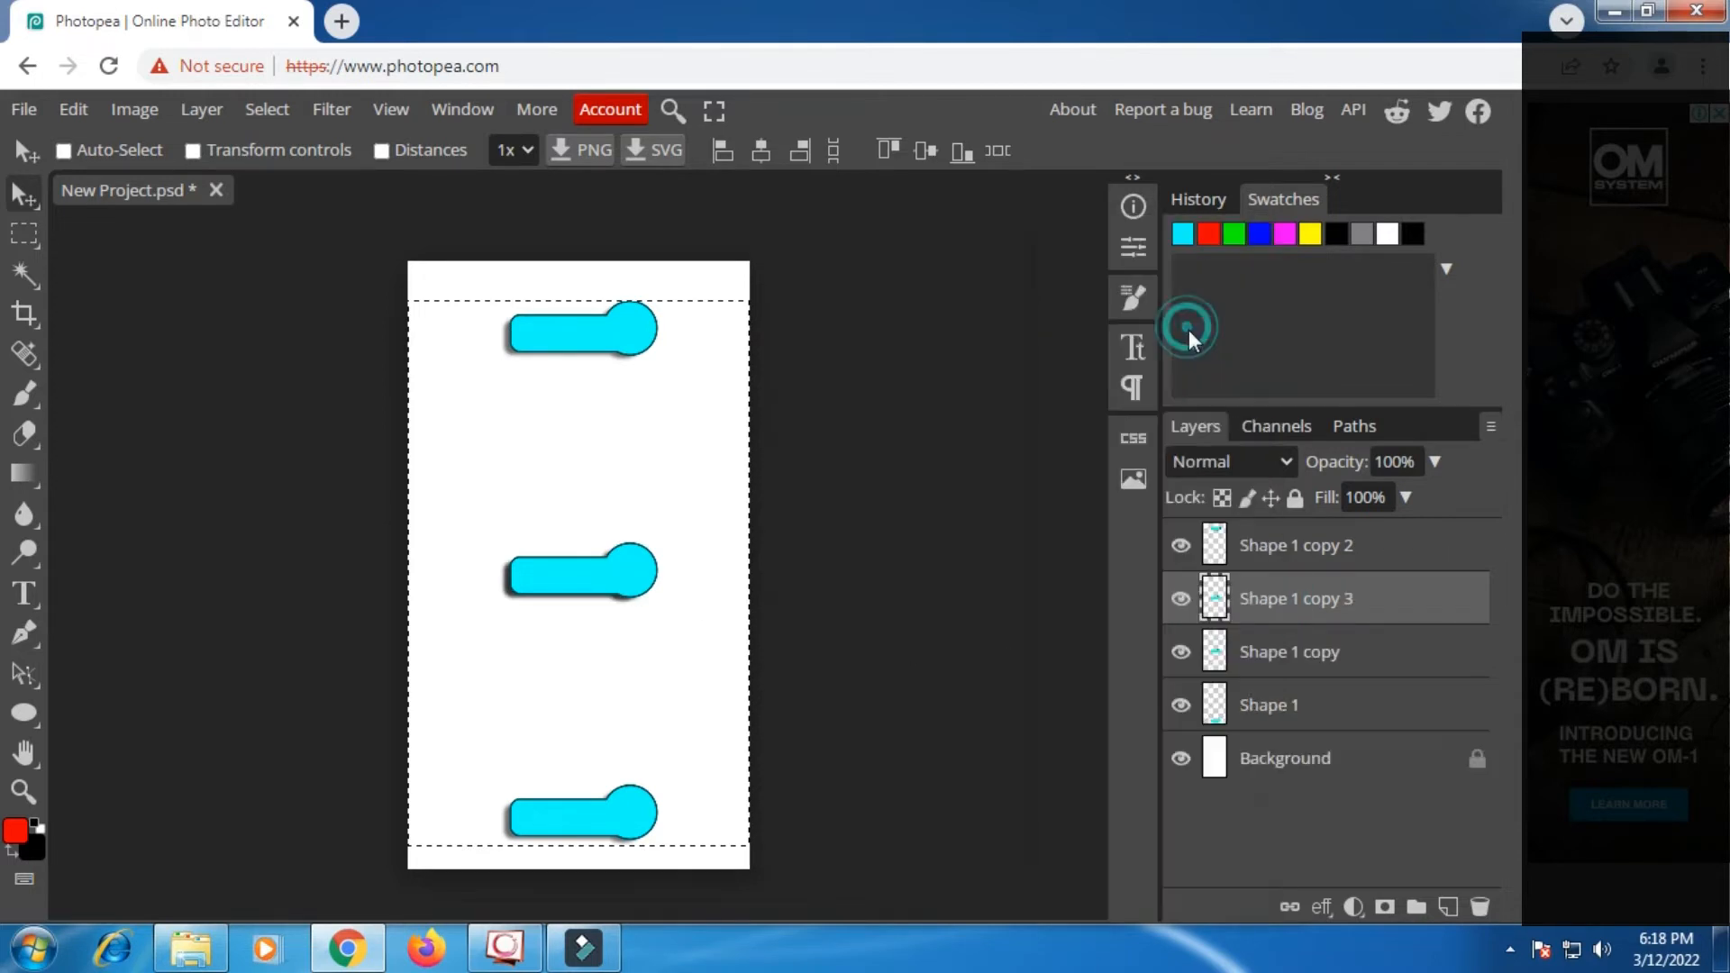
right_click(1311, 598)
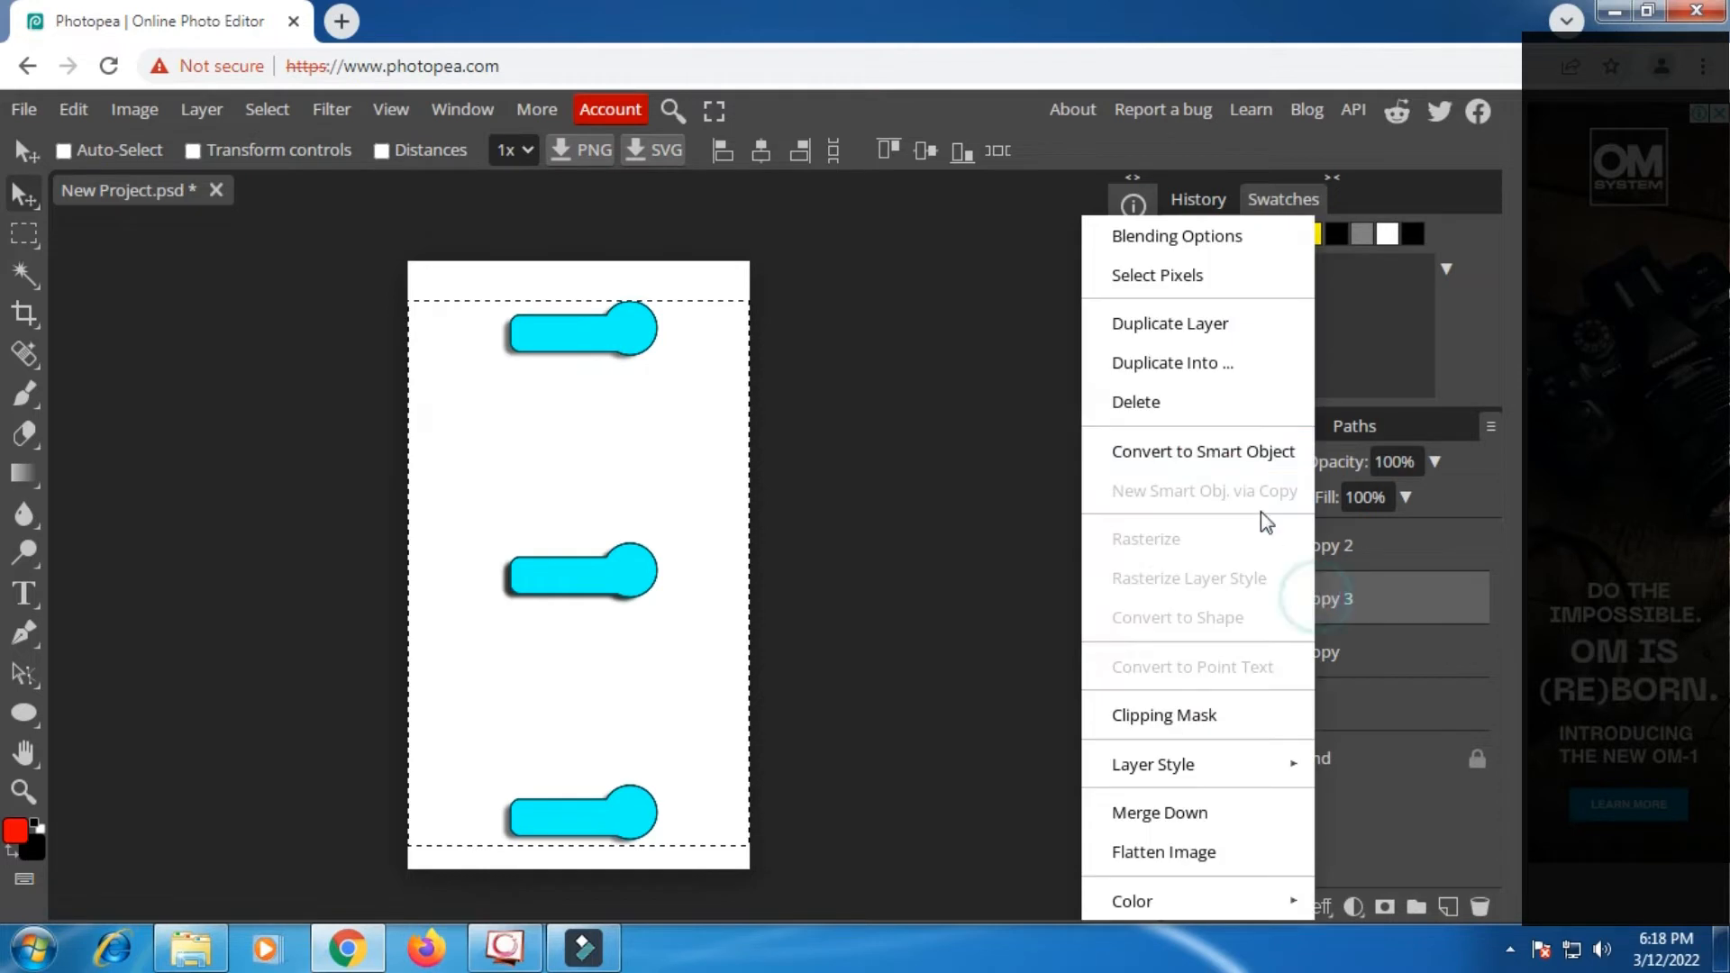
left_click(1202, 323)
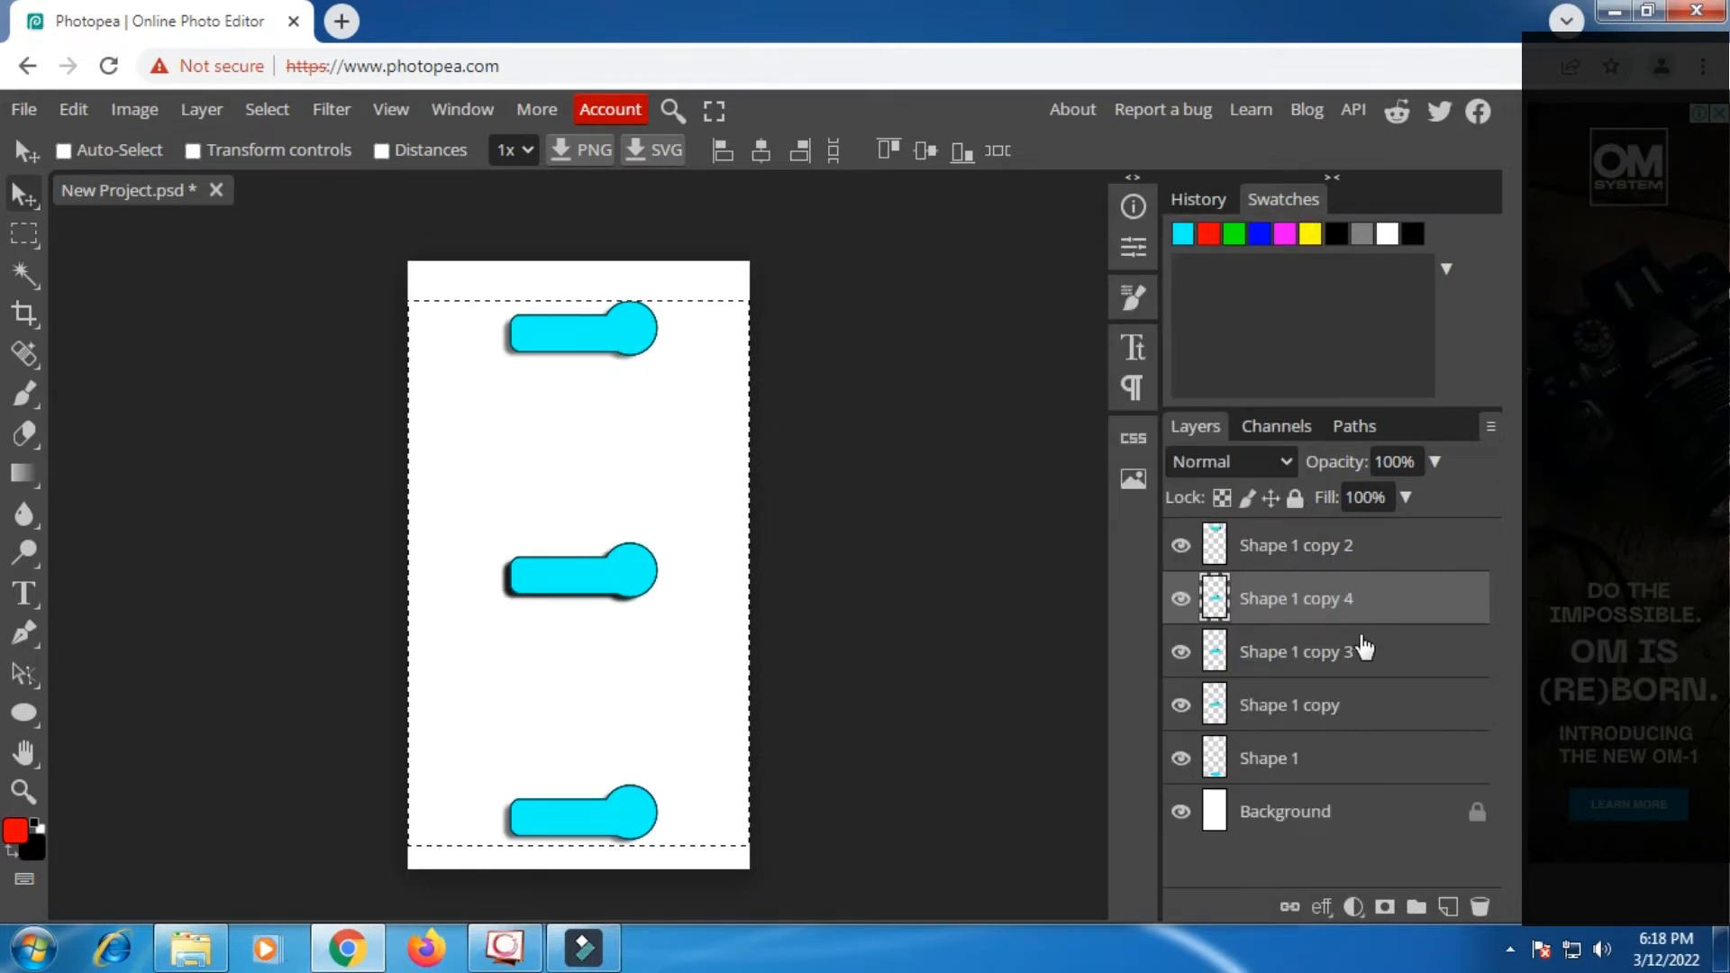
right_click(1298, 603)
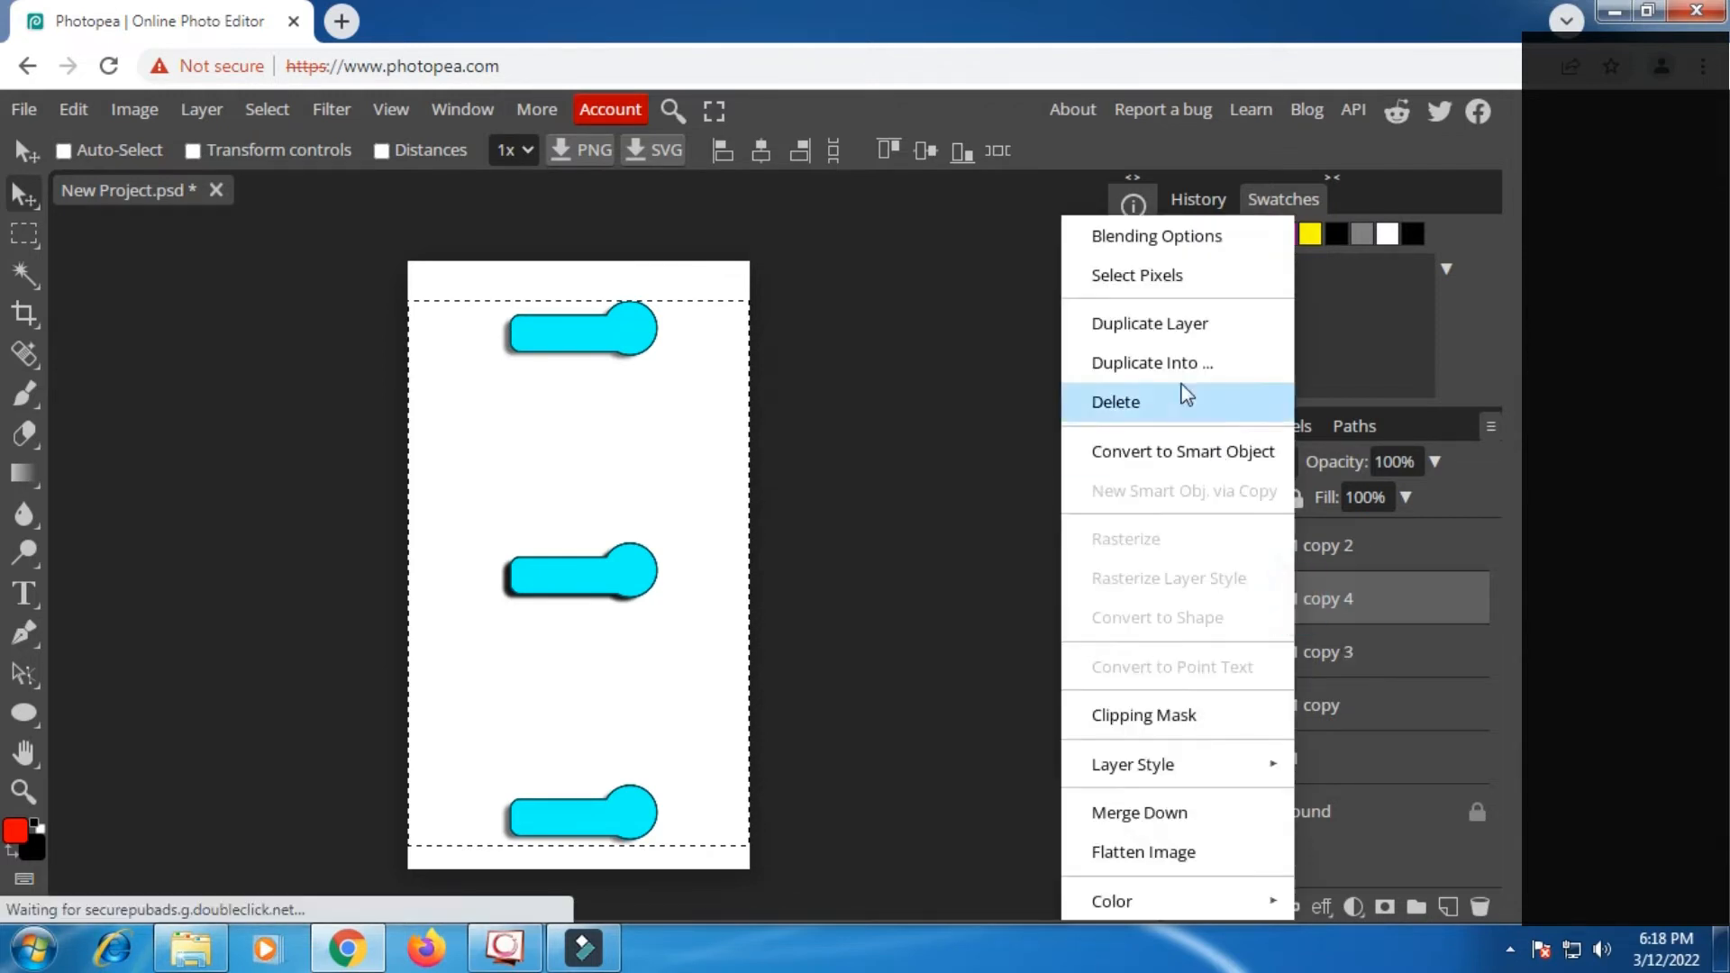
left_click(1158, 324)
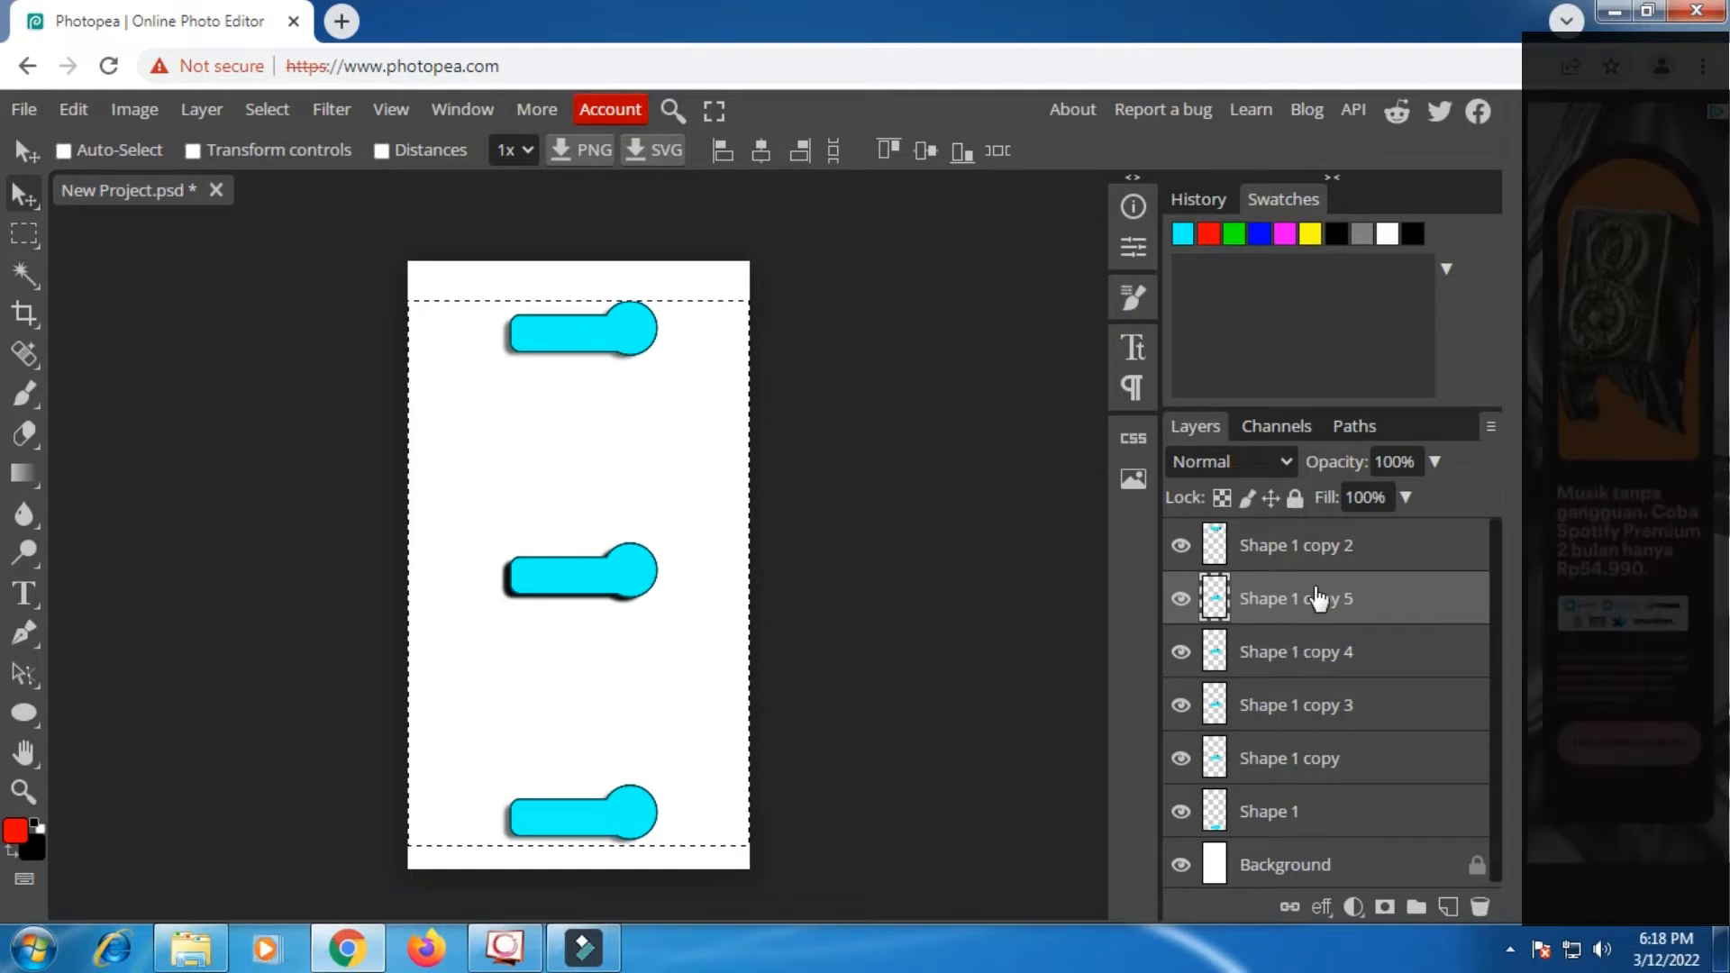
Select all six shape layers from Shape 1 copy 2 through Shape 1 and distribute them evenly down the page.
left_click(1316, 547)
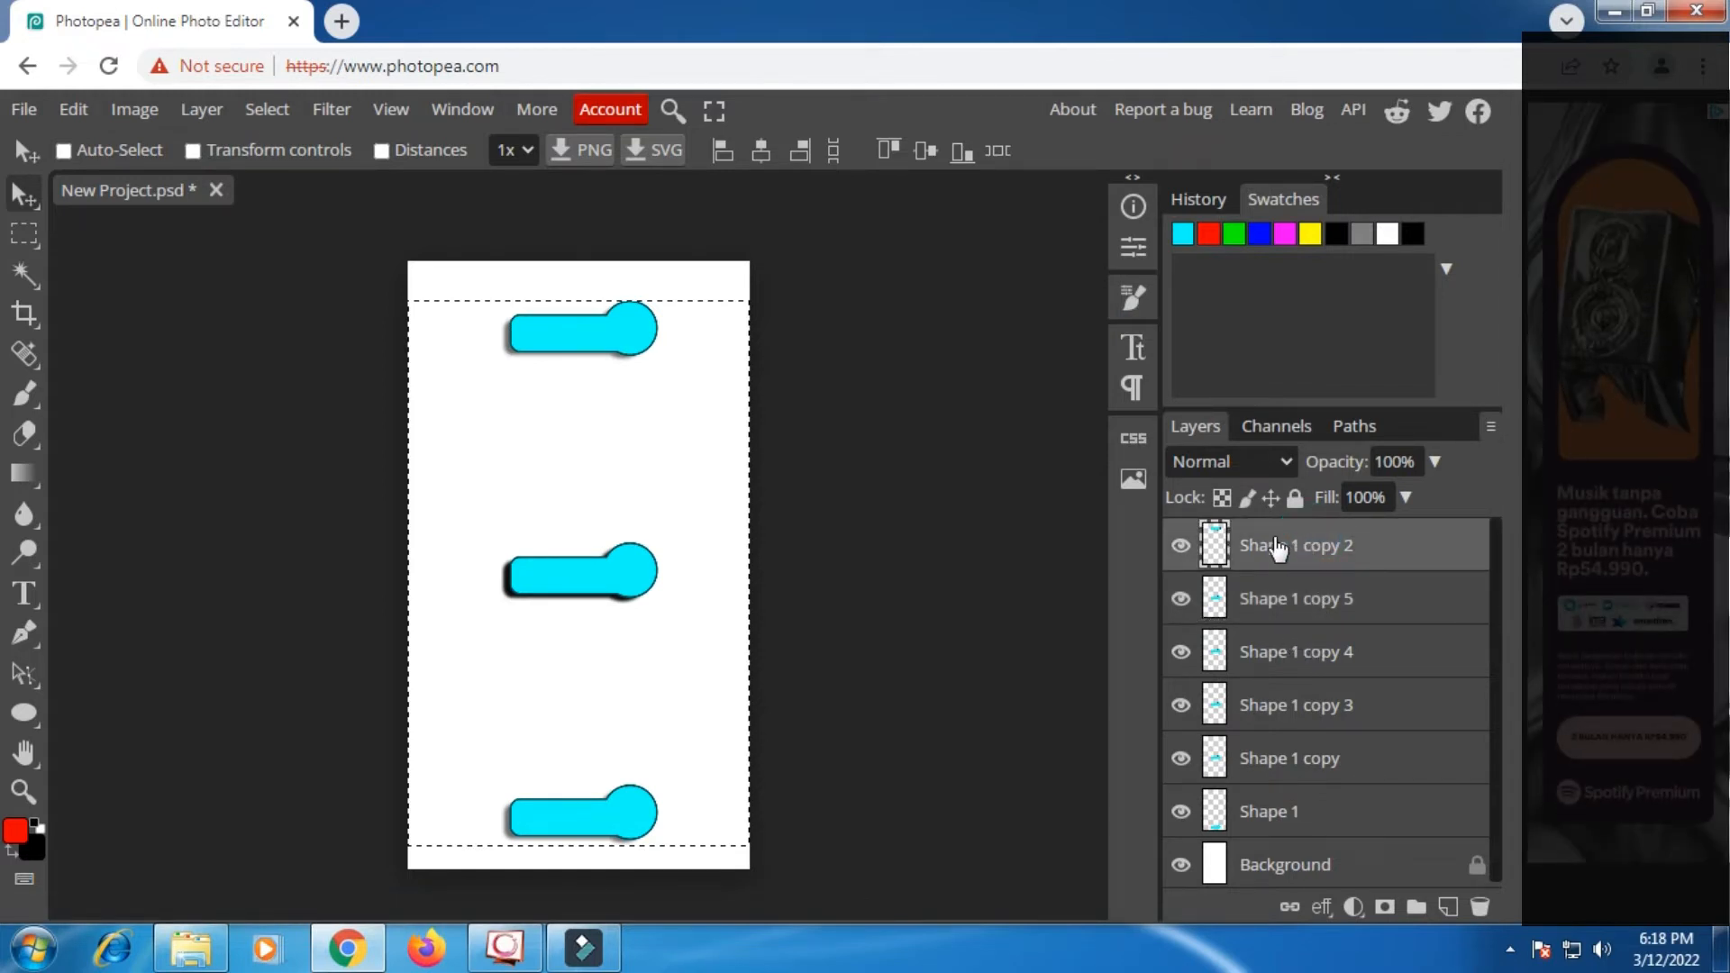
left_click(29, 879)
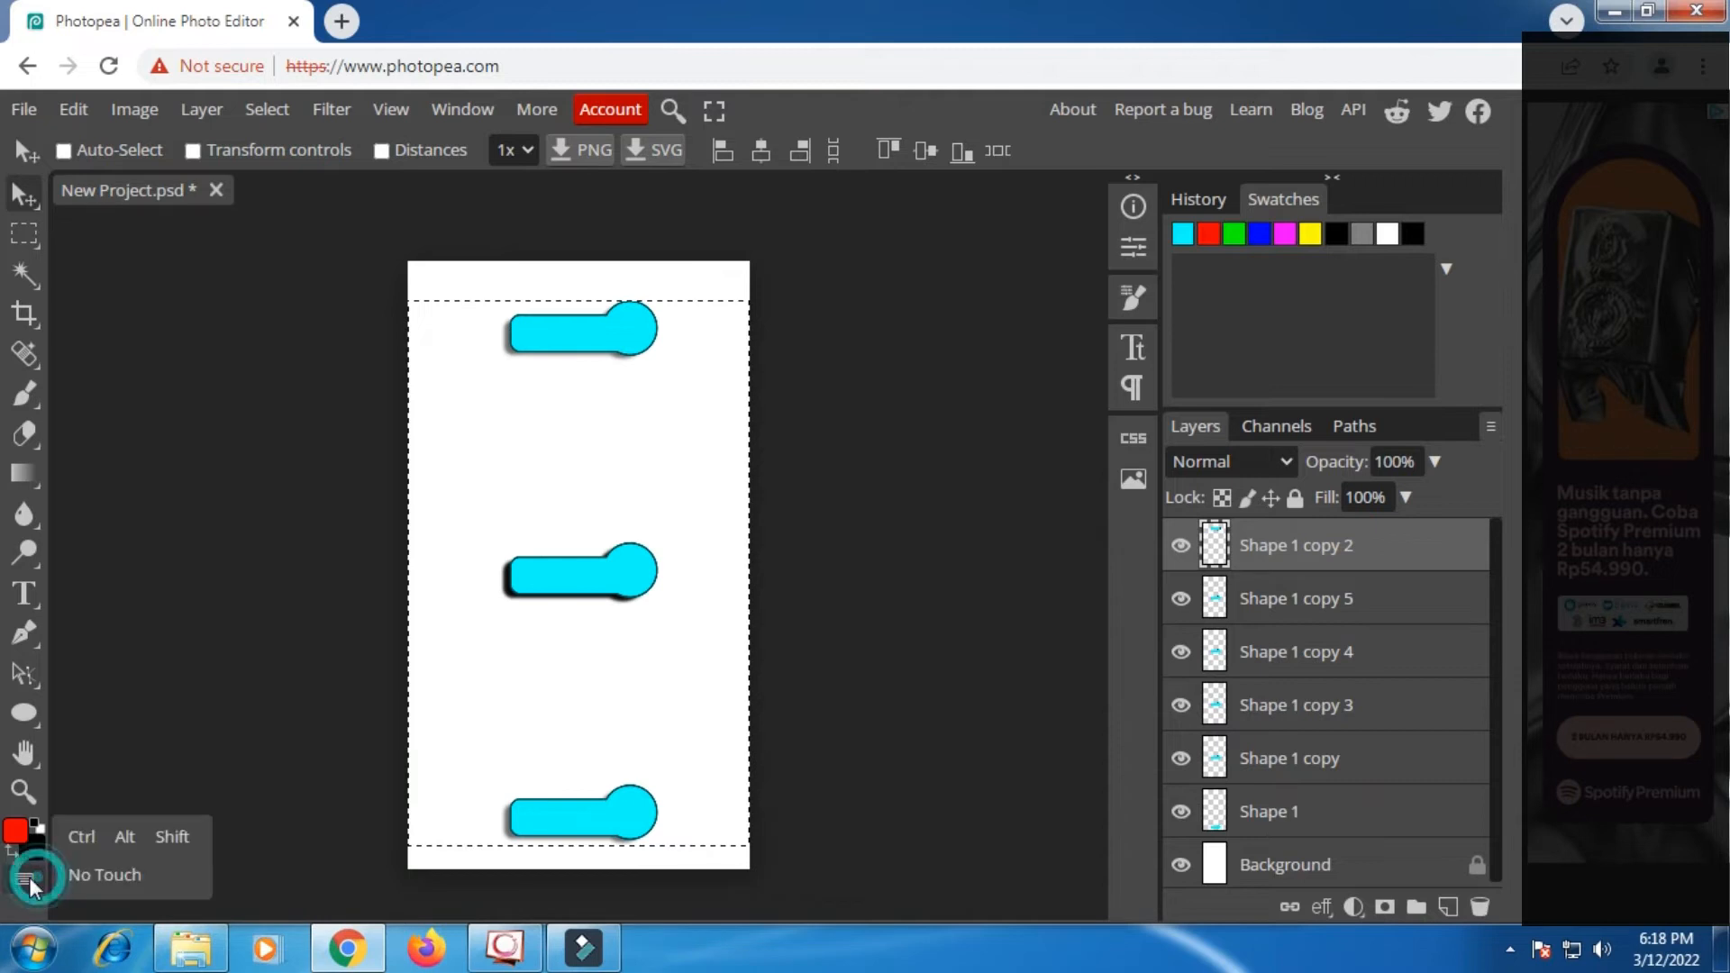
left_click(177, 836)
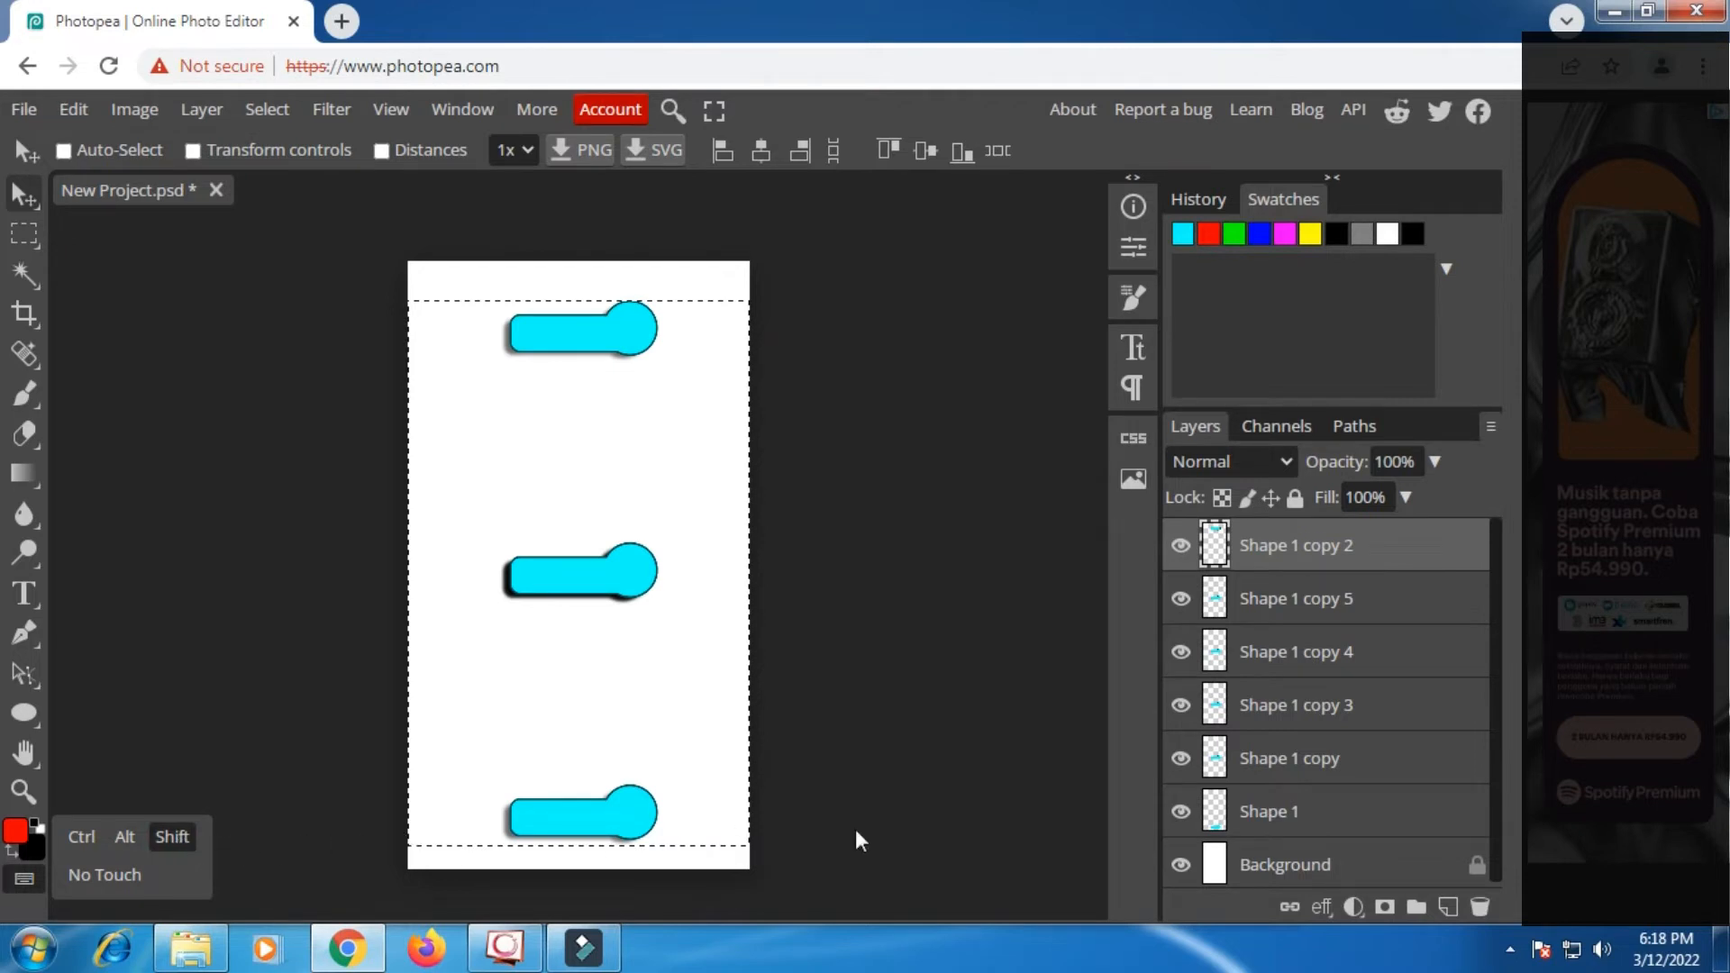
scroll(1407, 818, "down", 1)
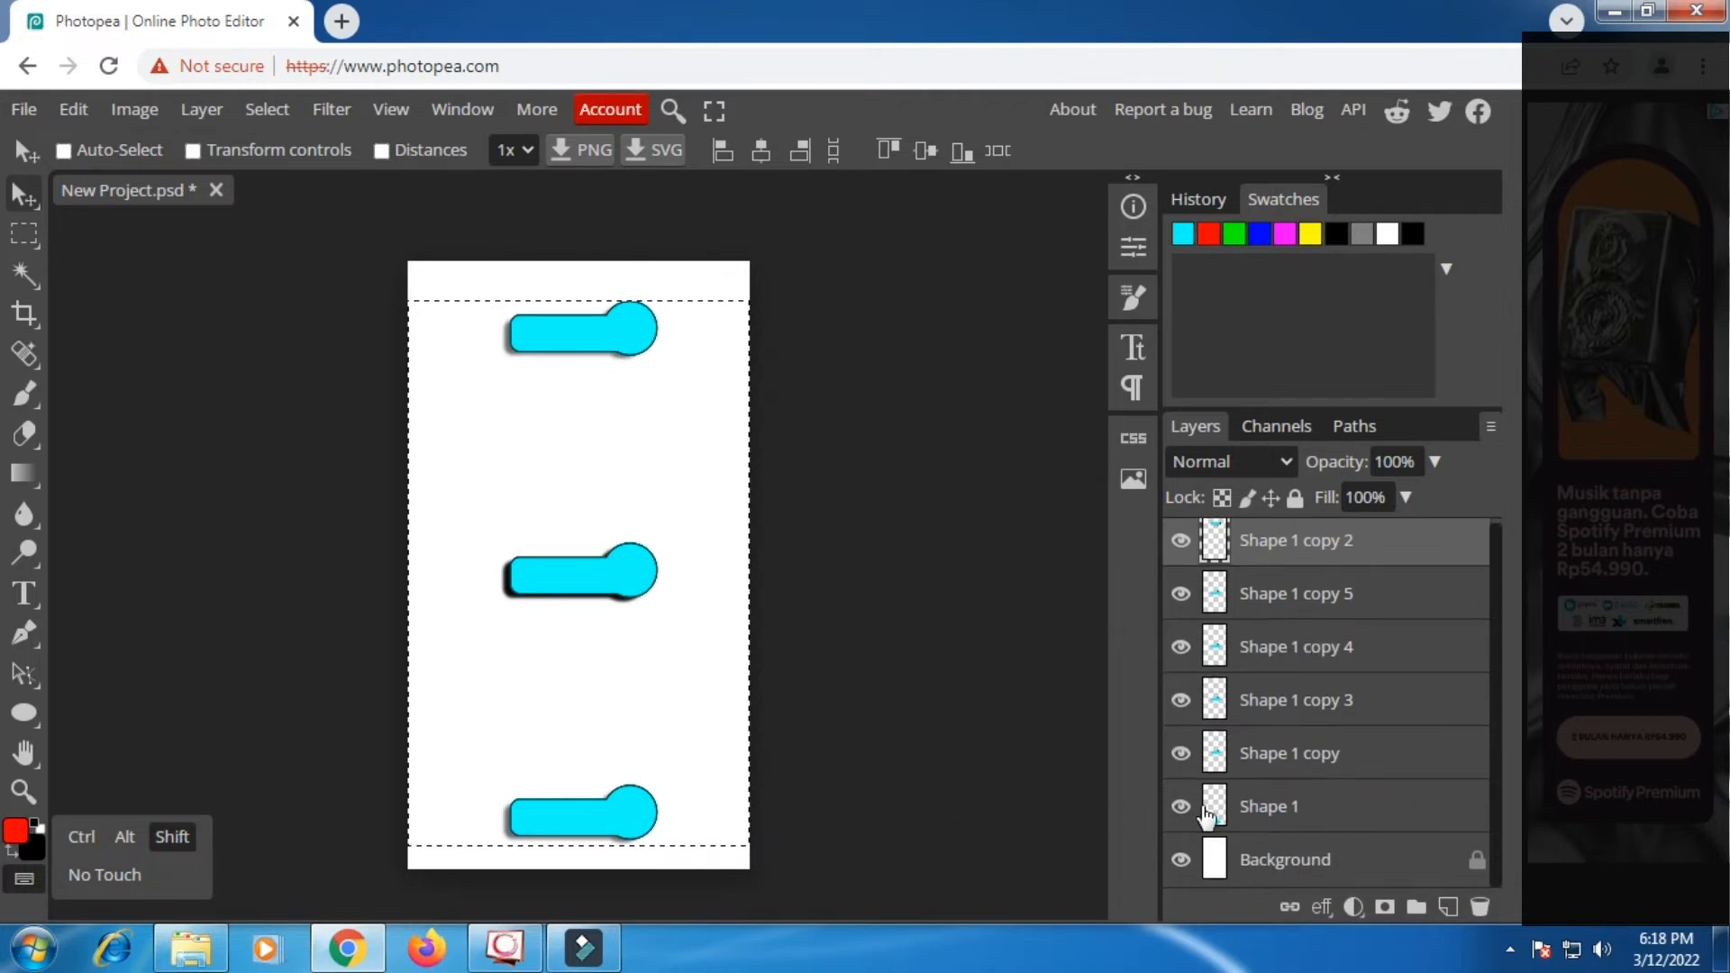
left_click(1301, 811)
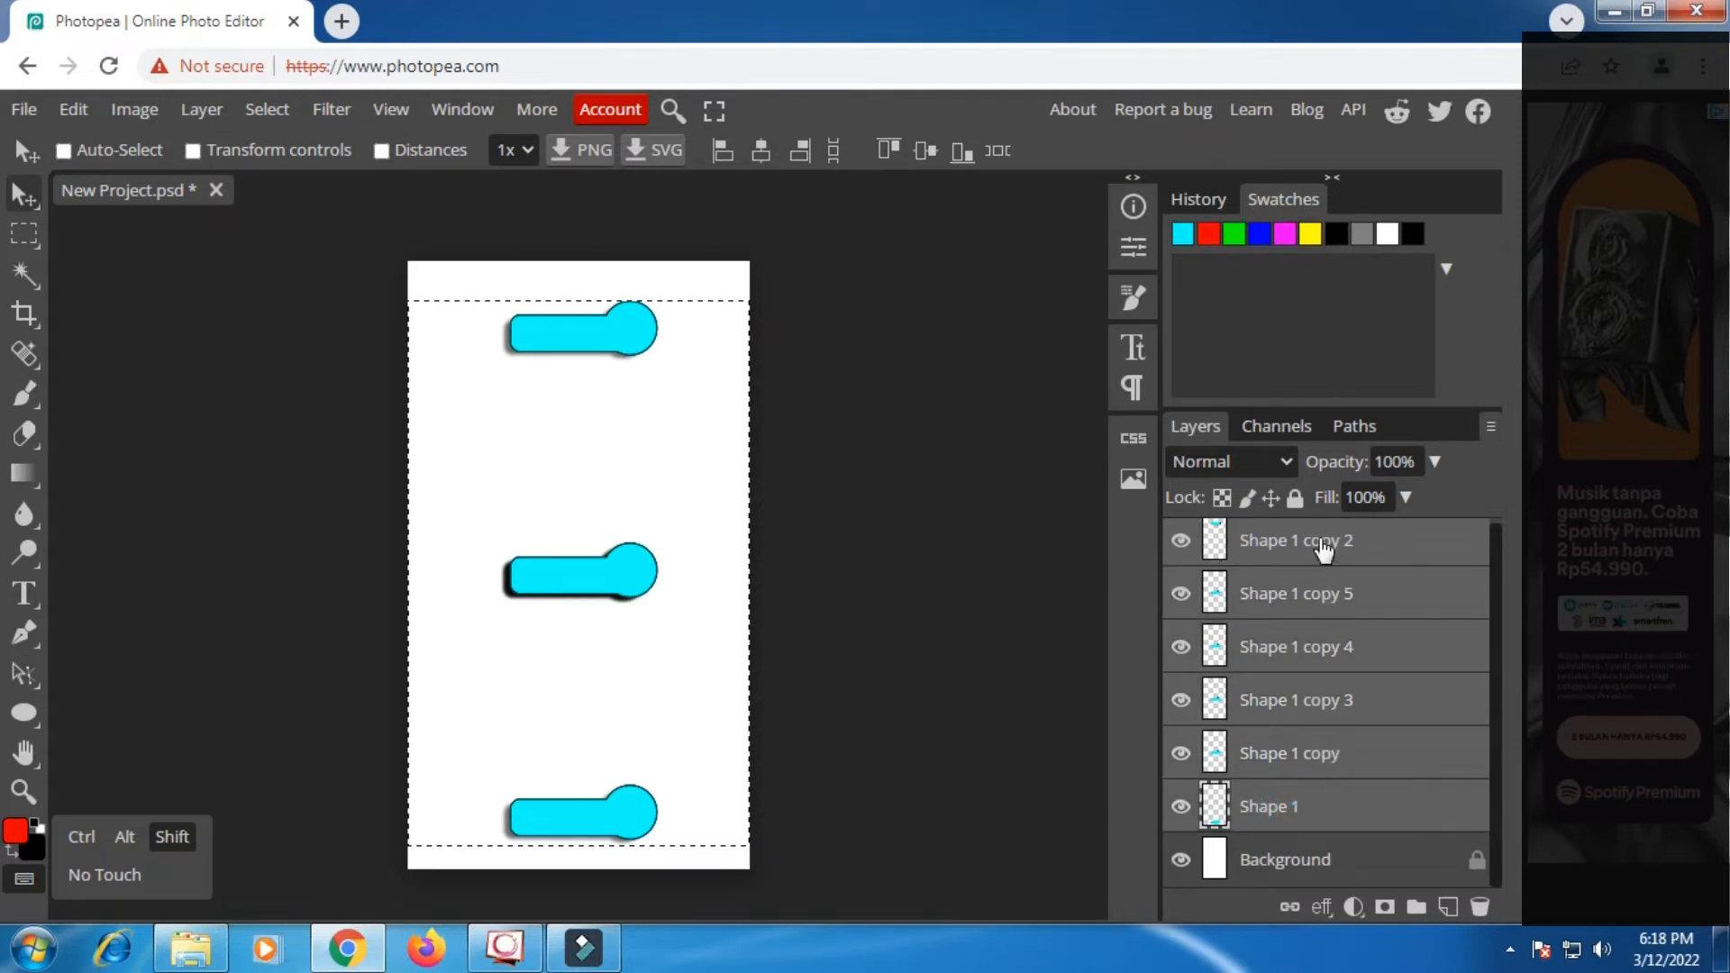
left_click(173, 836)
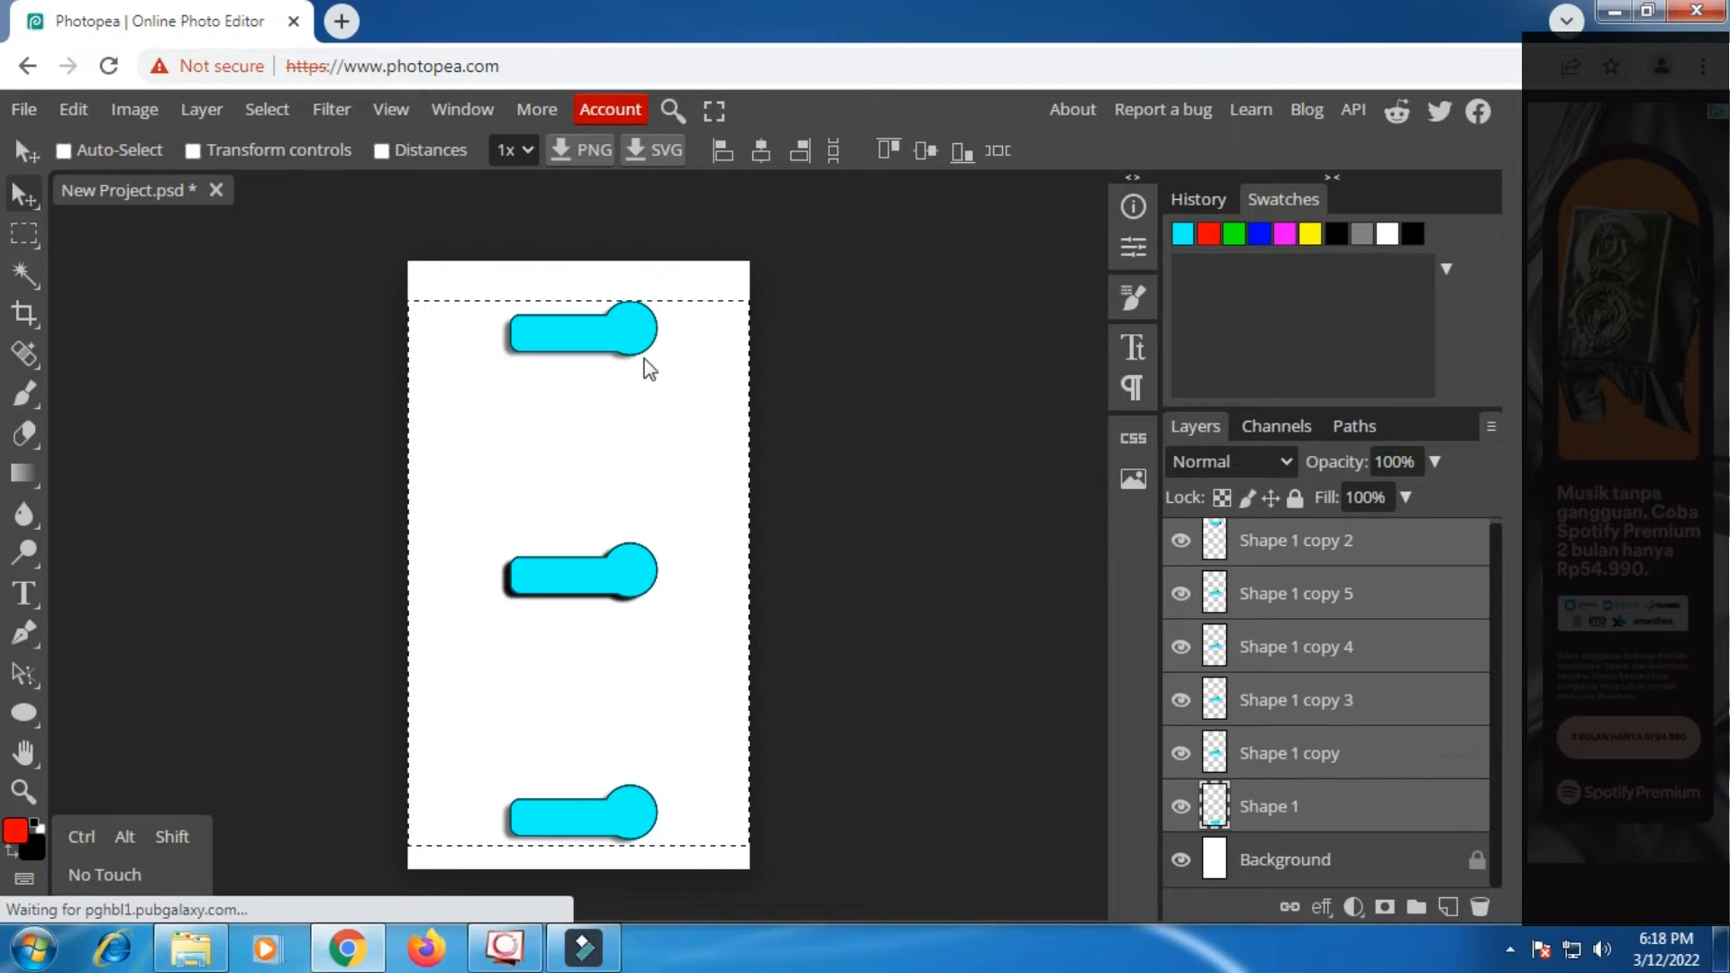
left_click(834, 150)
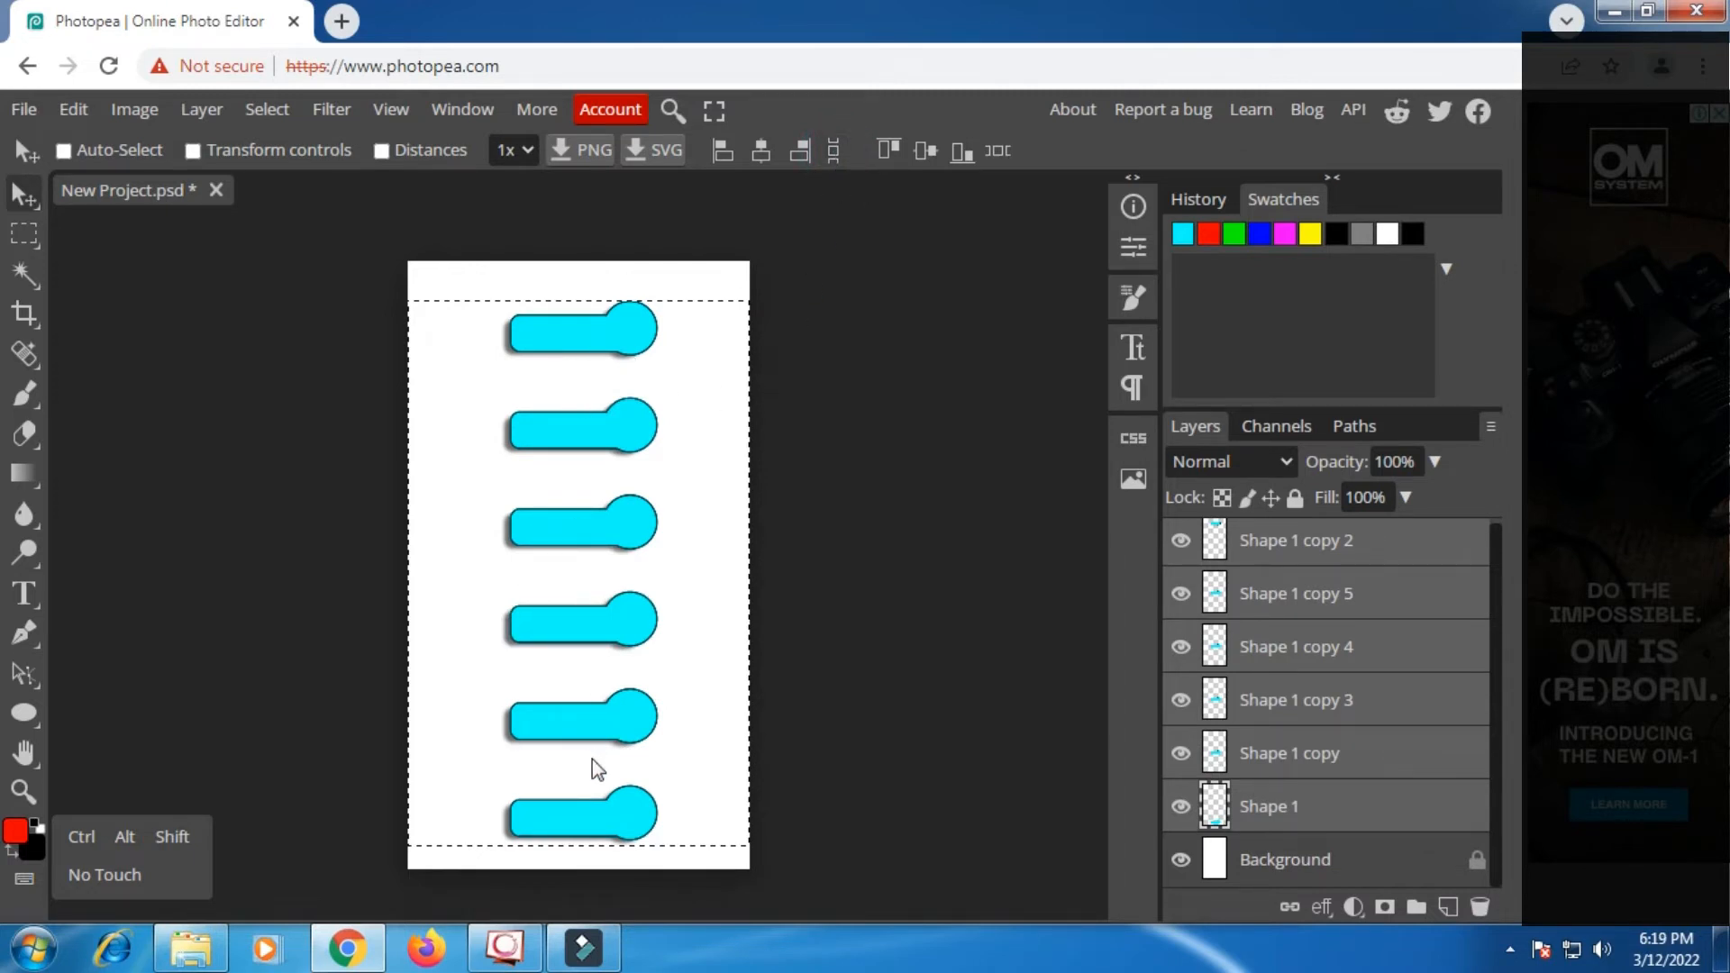
Select only the Shape 1 copy 2 layer and clear the rectangular selection.
left_click(1317, 546)
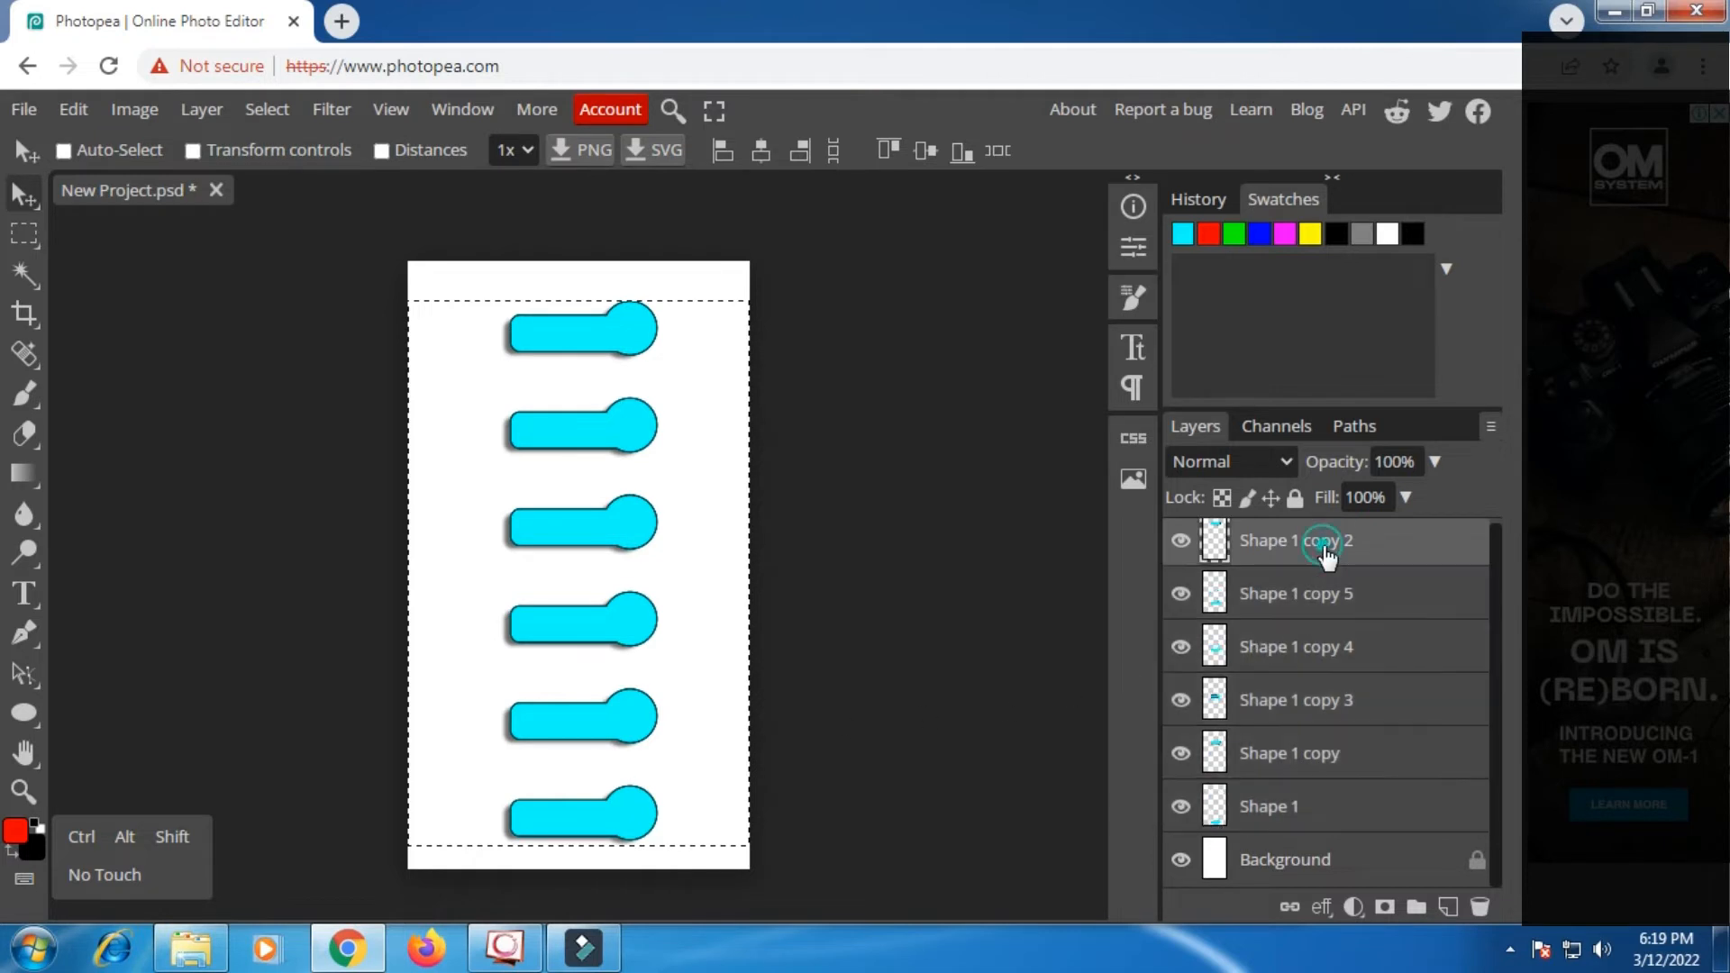
left_click(266, 109)
left_click(287, 183)
Convert each of the six shape layers, from Shape 1 copy 2 down to Shape 1, into its own smart object.
right_click(1312, 540)
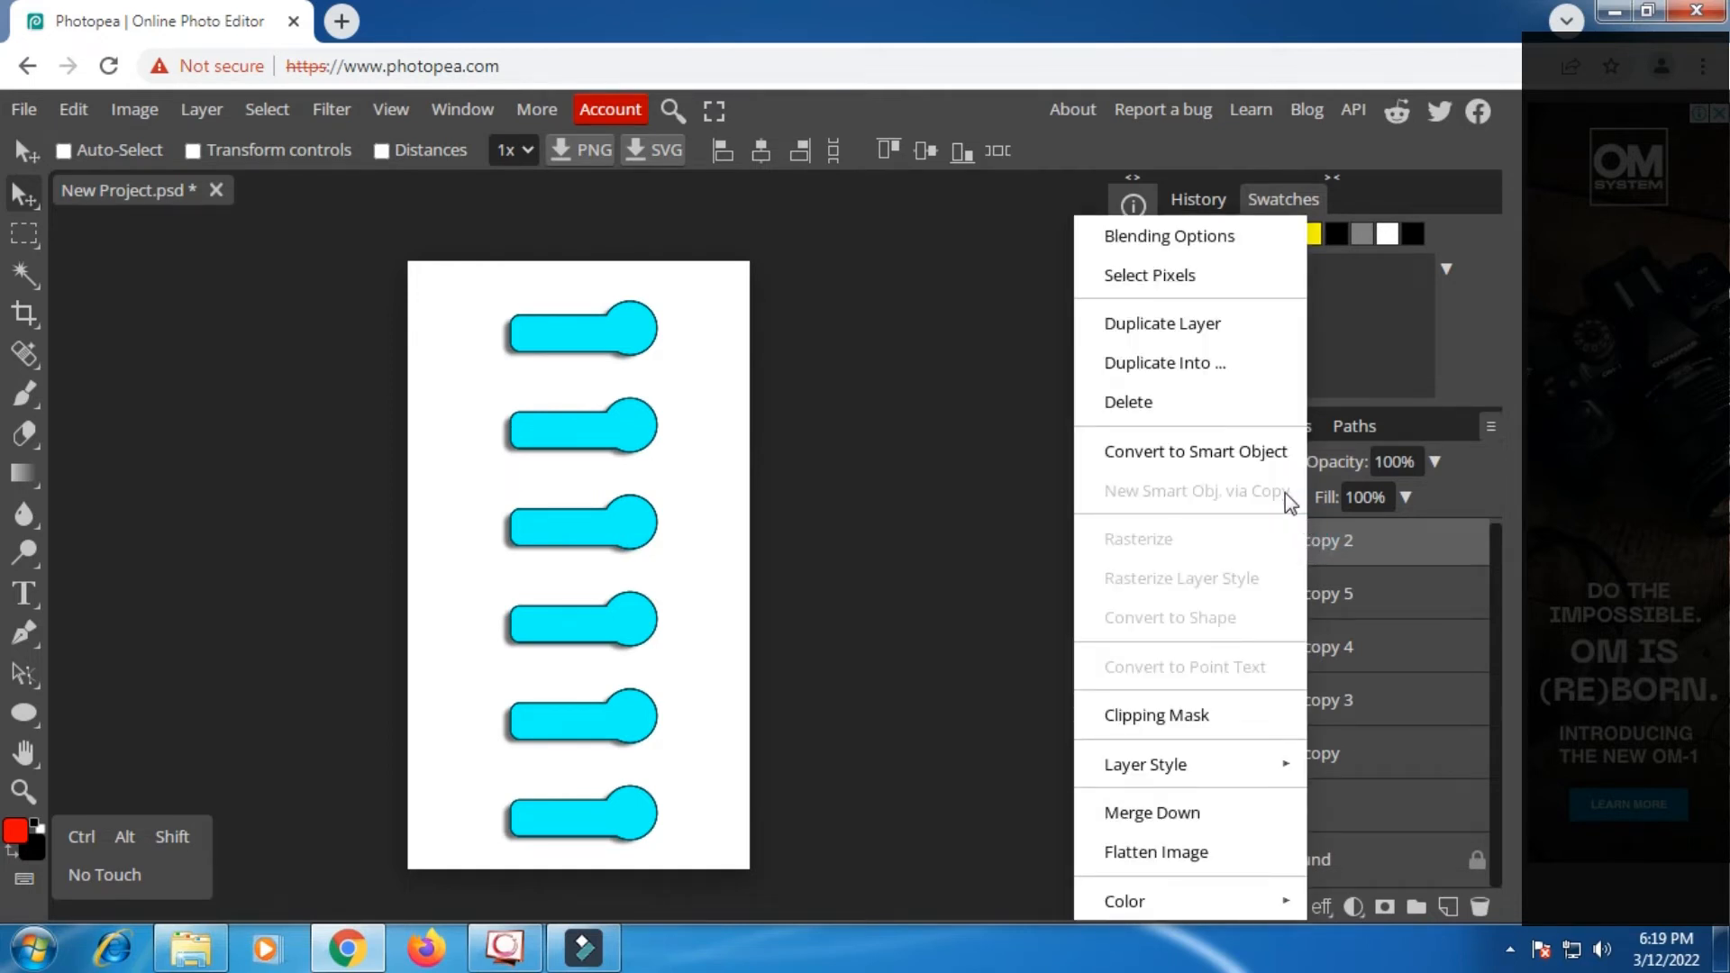
left_click(1258, 462)
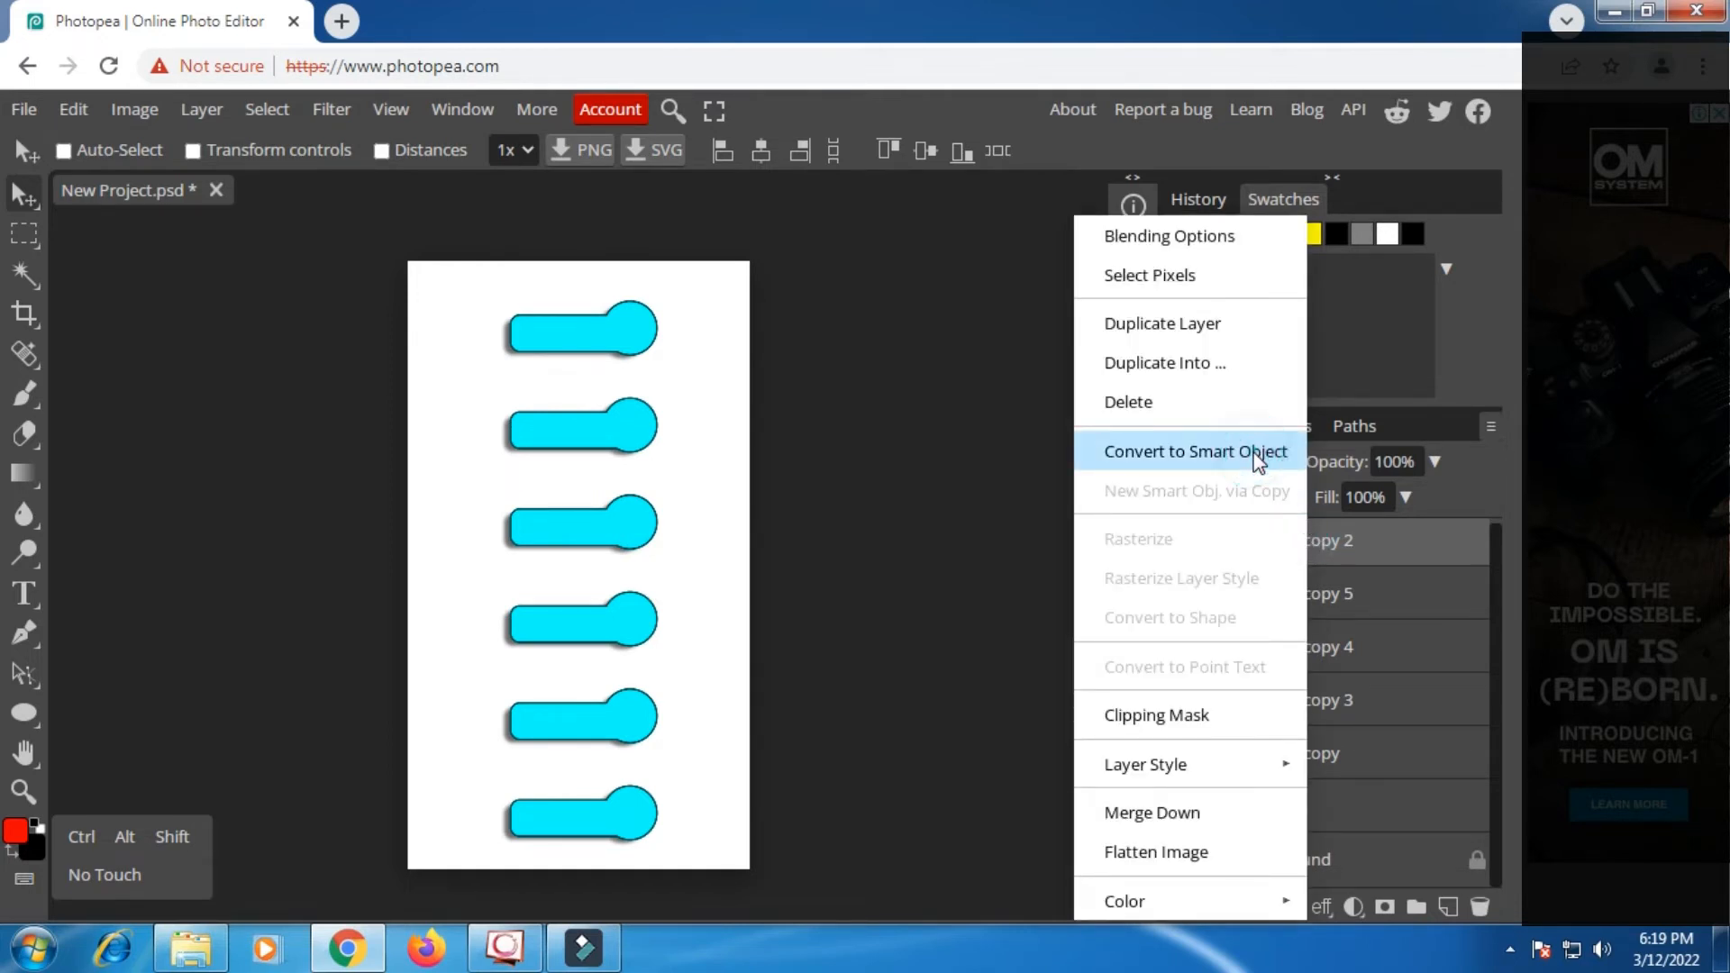
right_click(1311, 597)
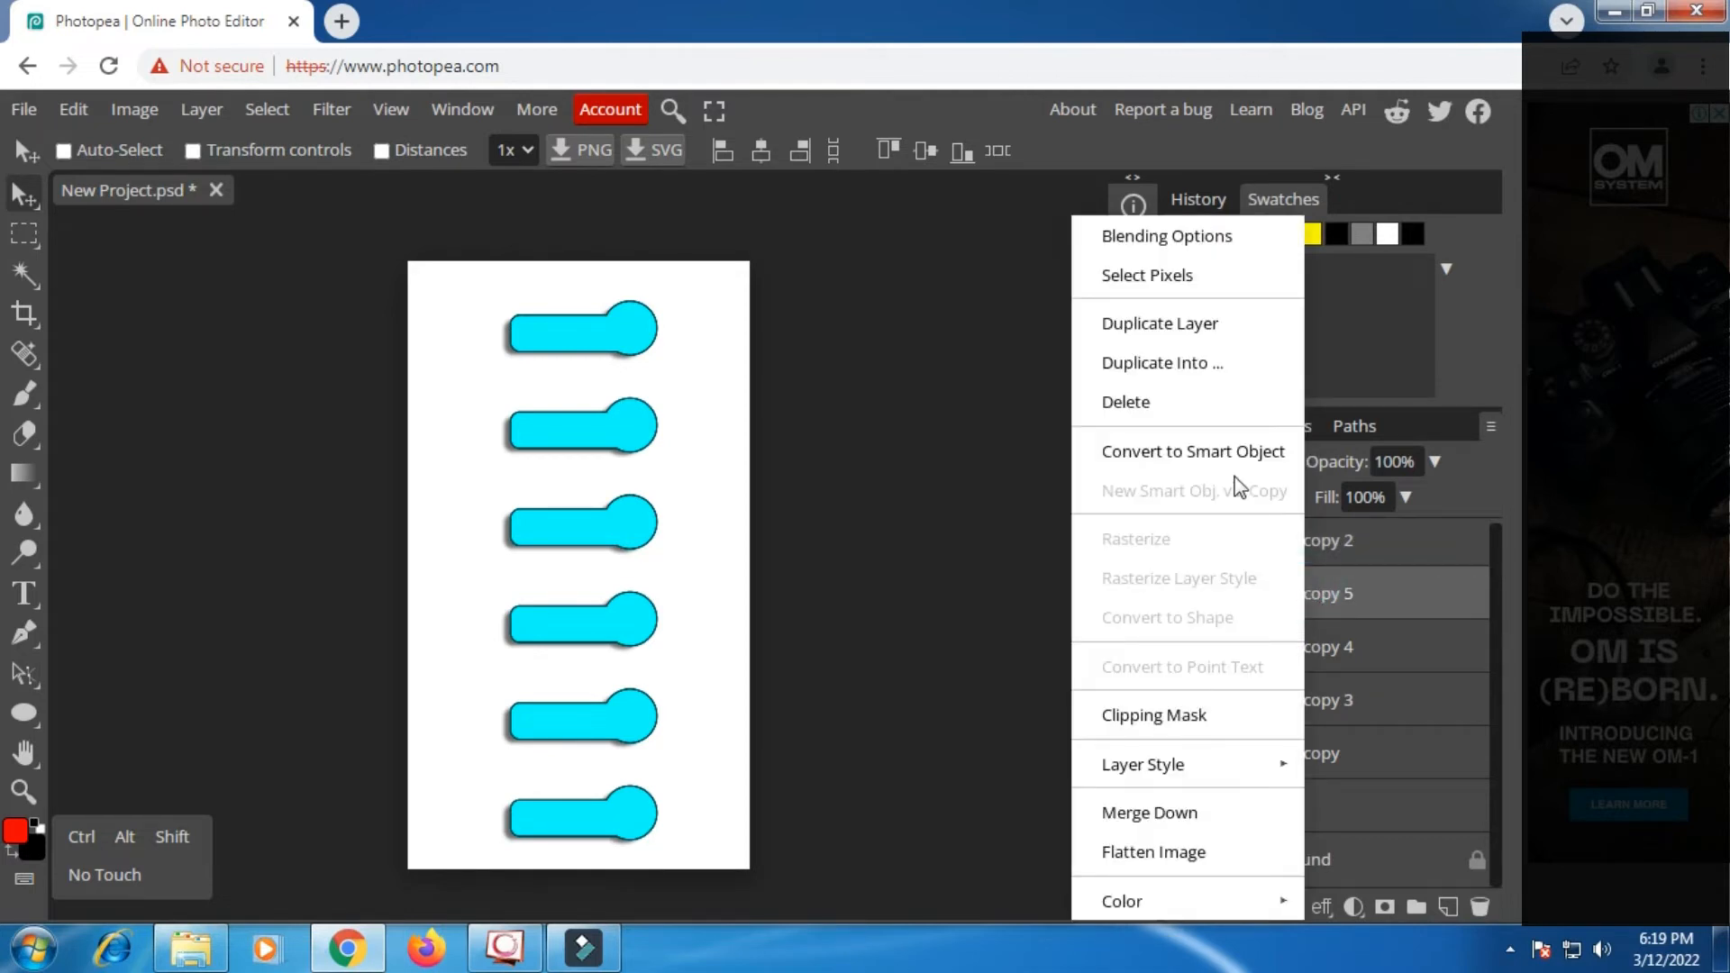
left_click(1207, 452)
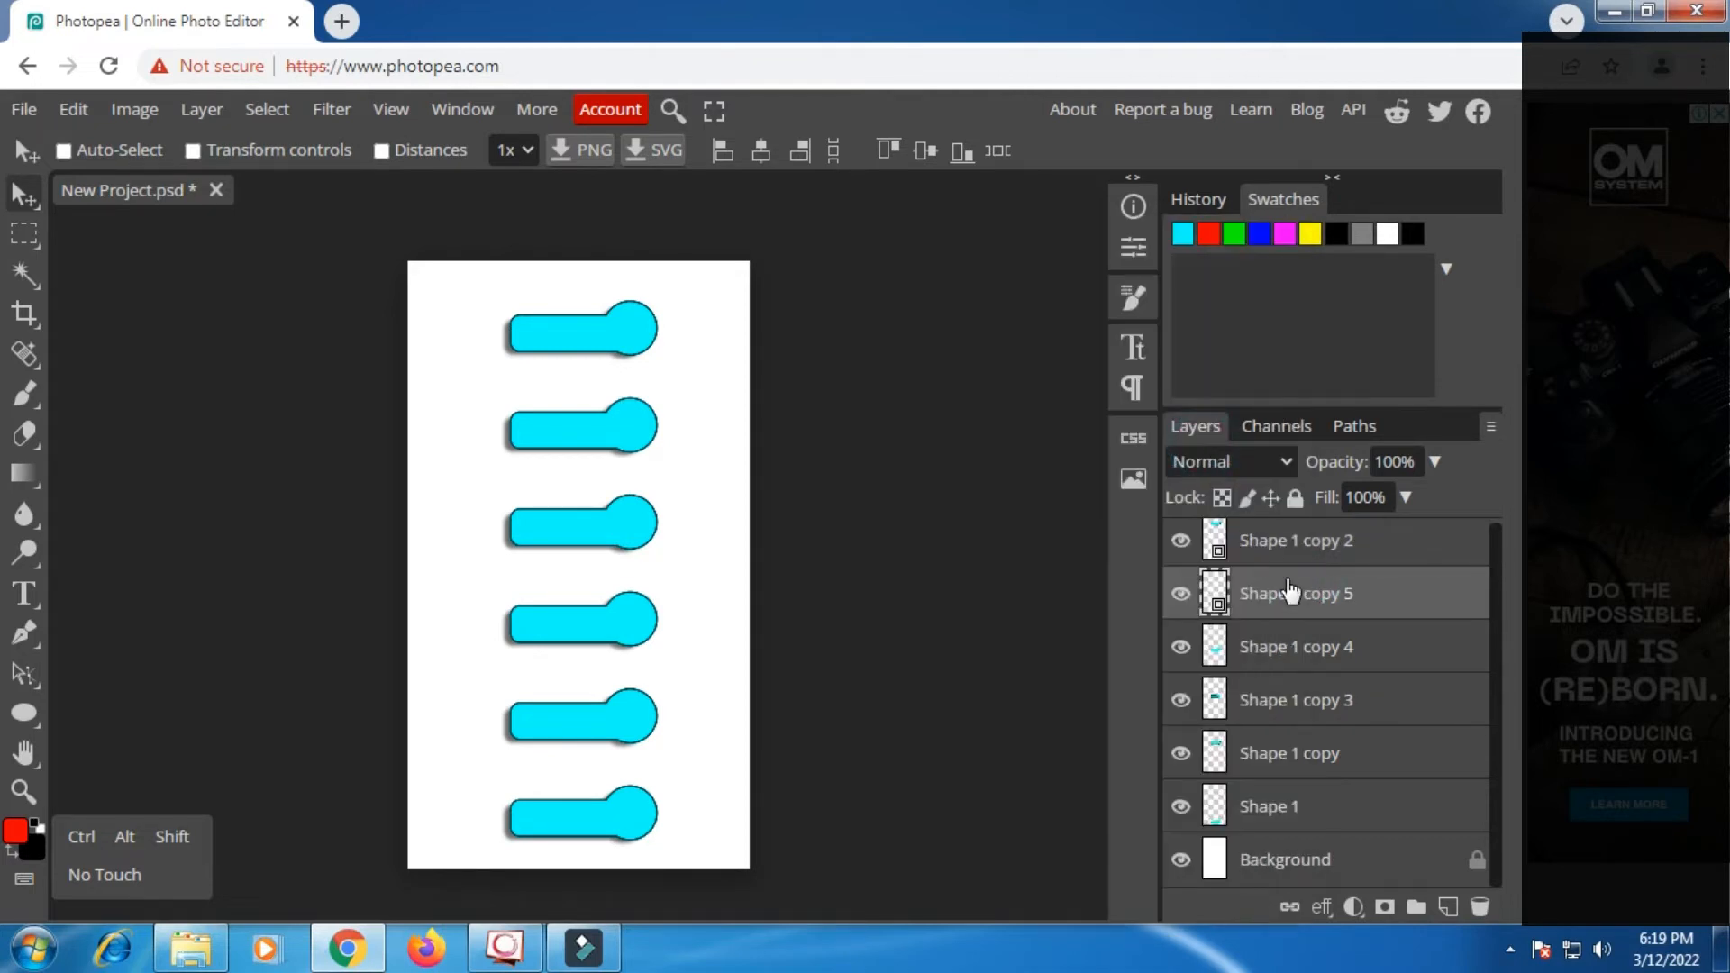
right_click(1301, 648)
left_click(1218, 455)
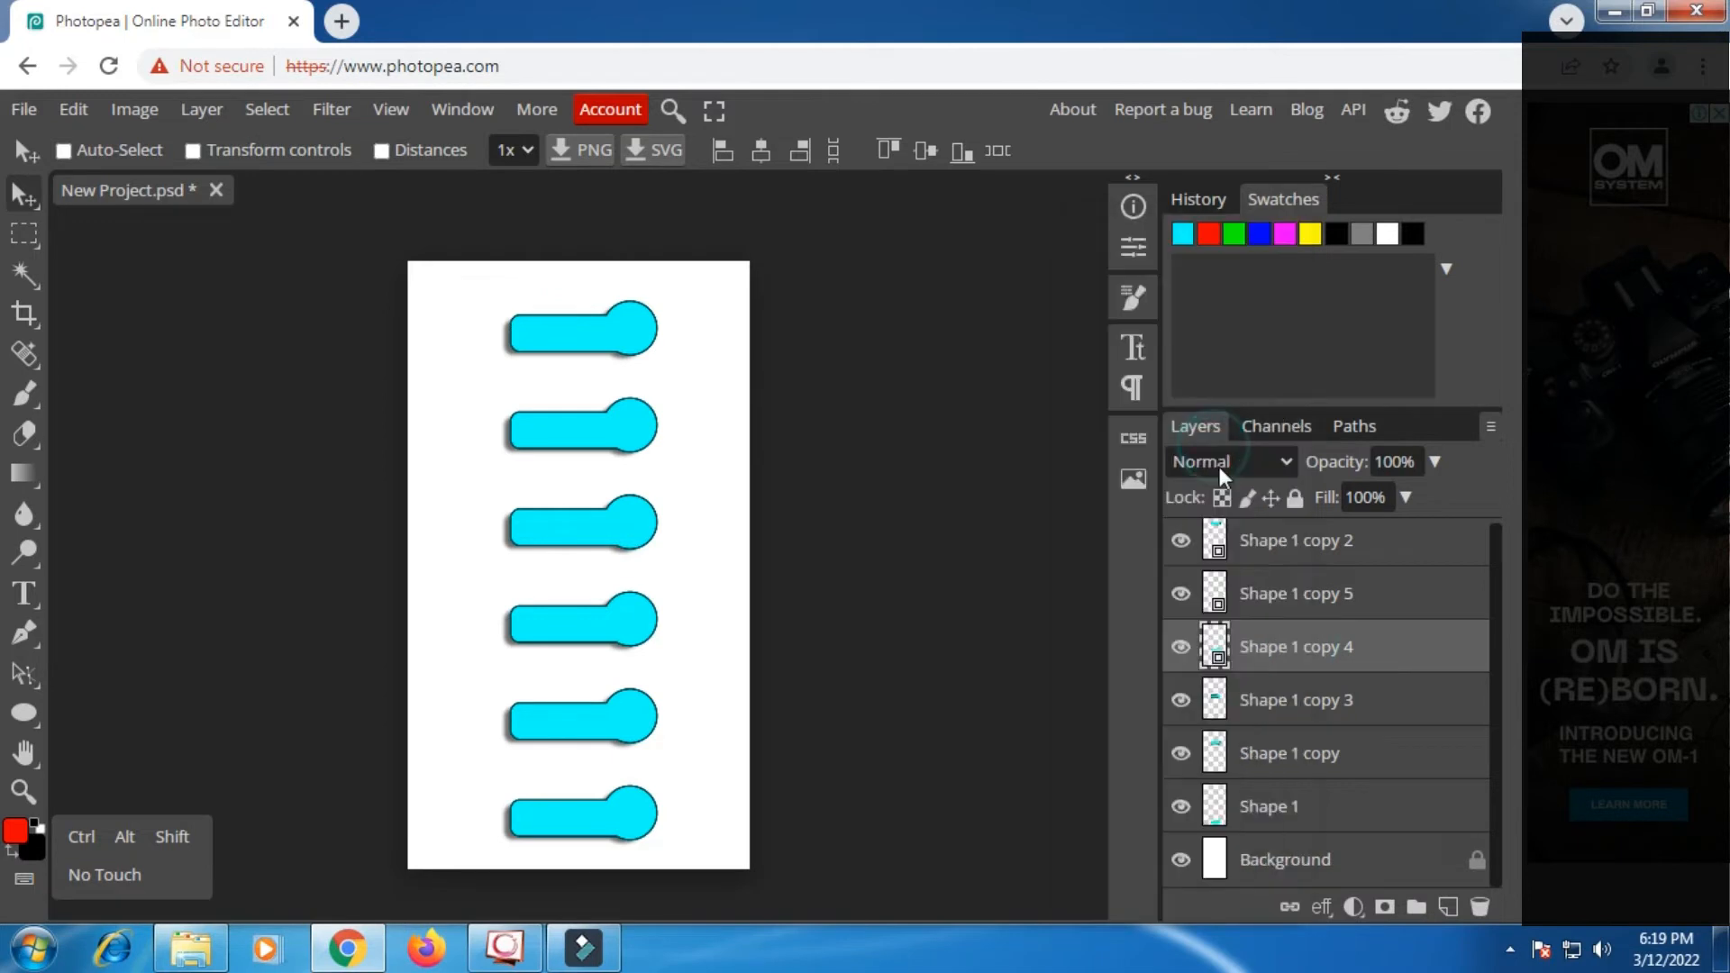
right_click(1282, 703)
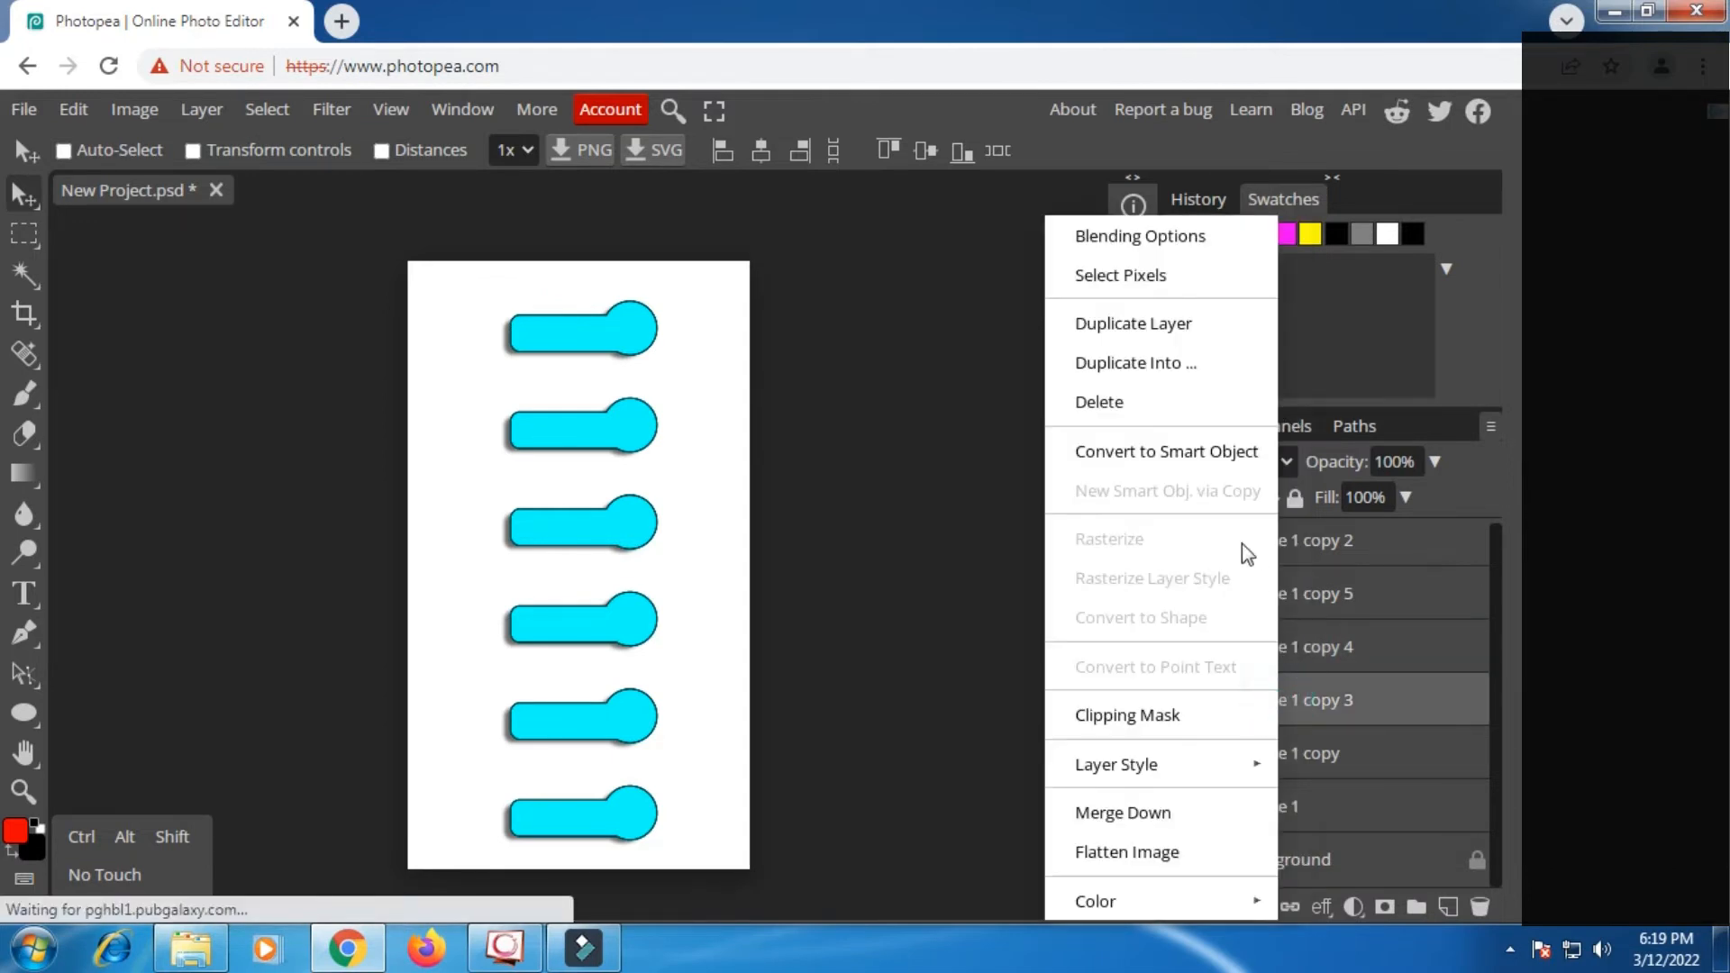
left_click(1203, 452)
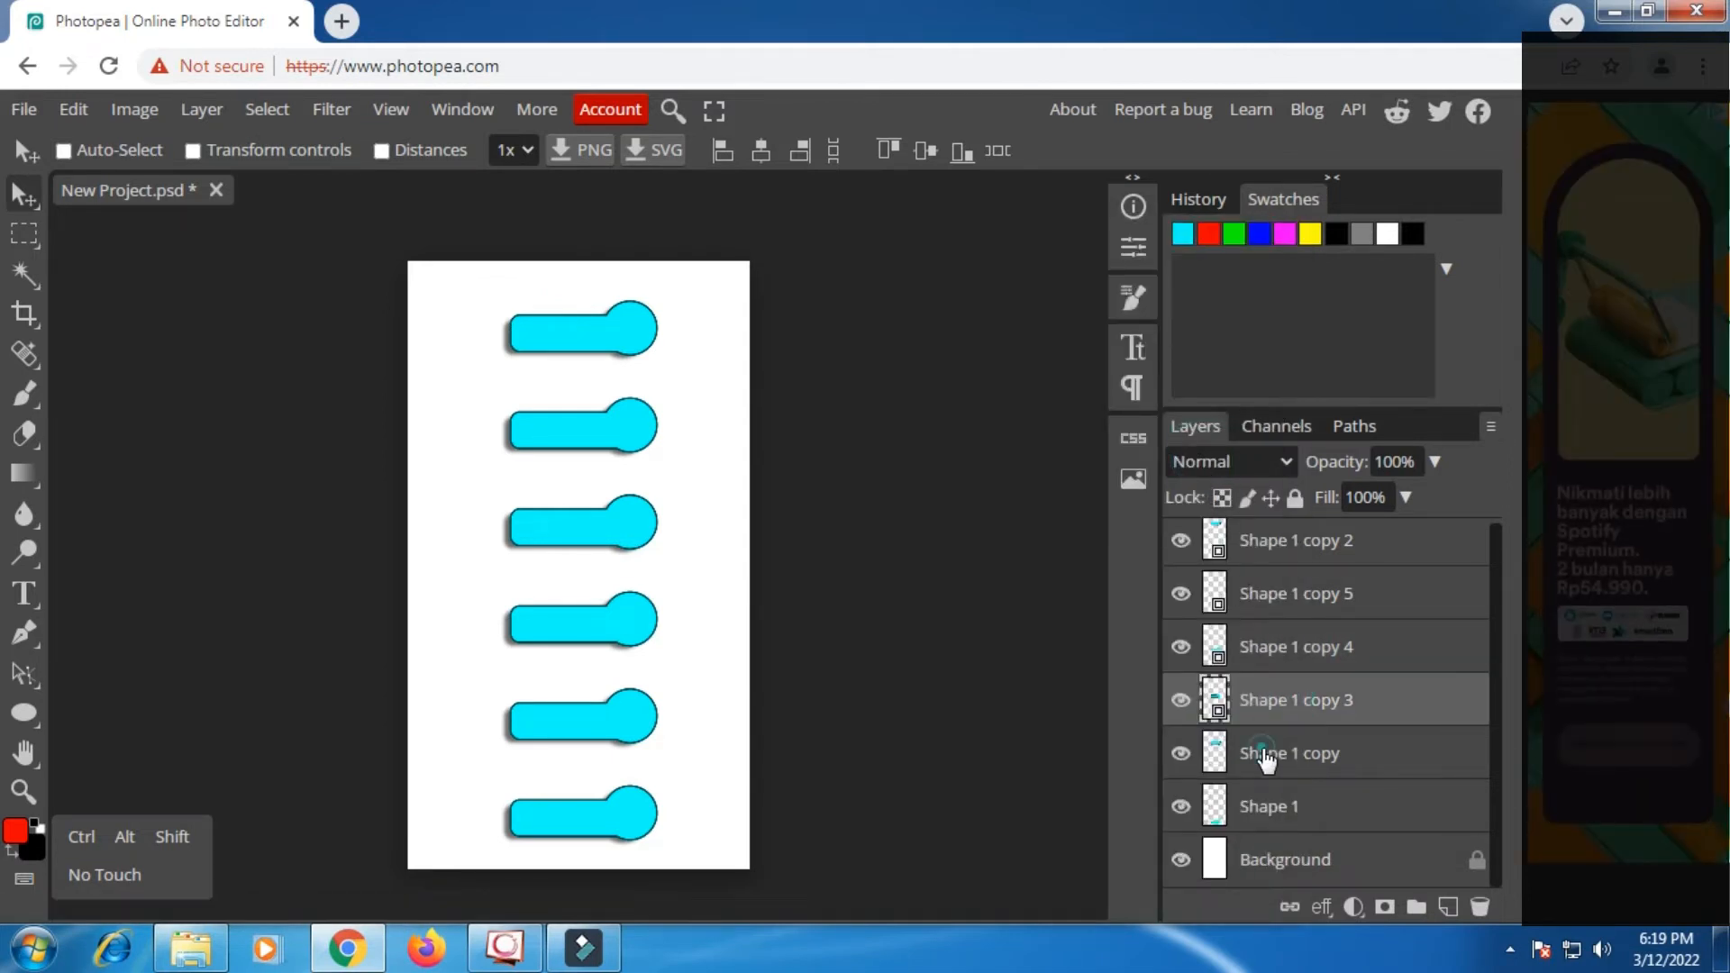
right_click(1262, 756)
left_click(1344, 455)
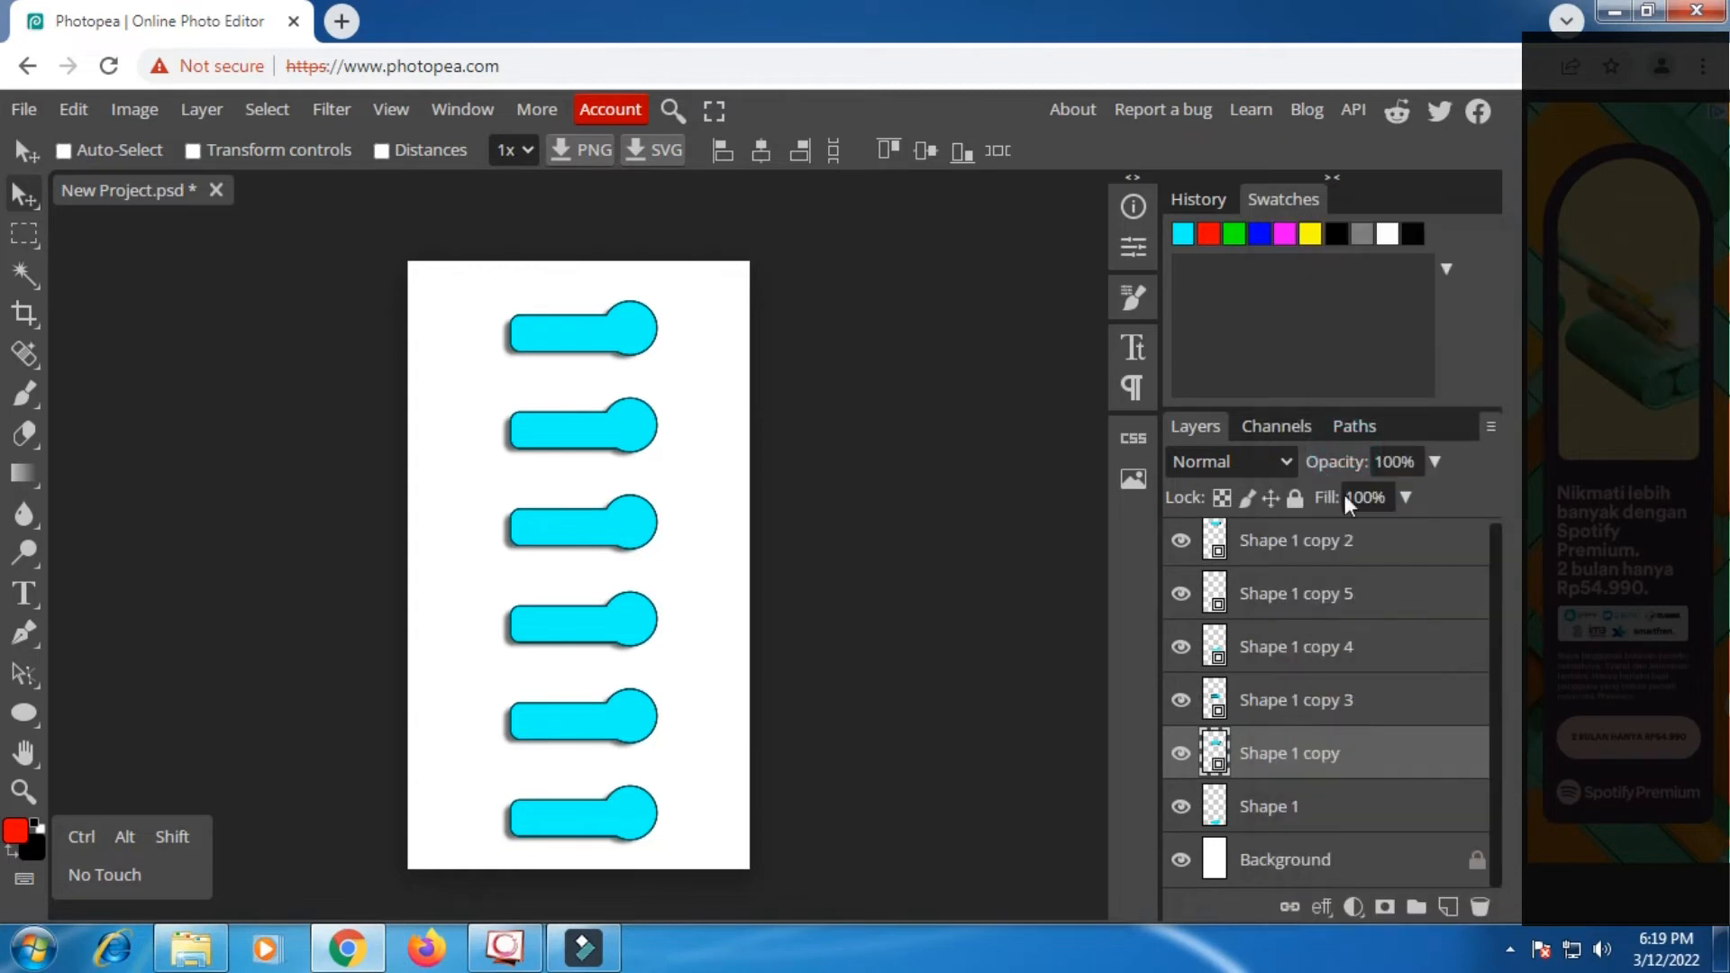
right_click(1350, 801)
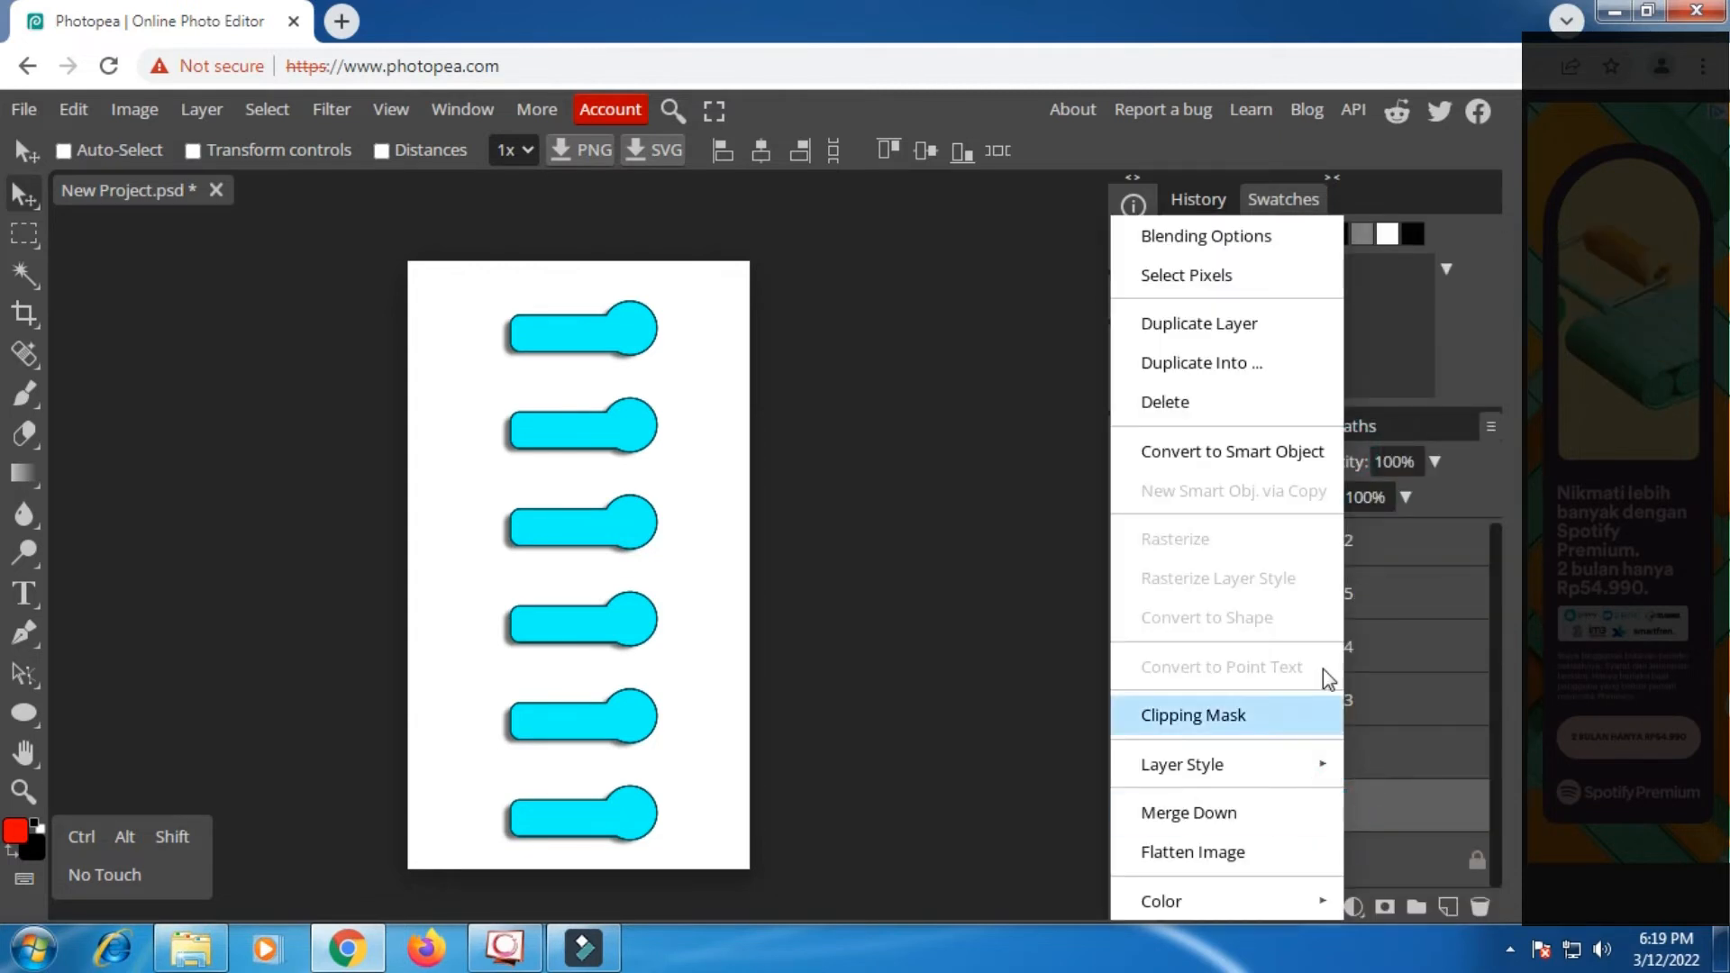
left_click(1270, 454)
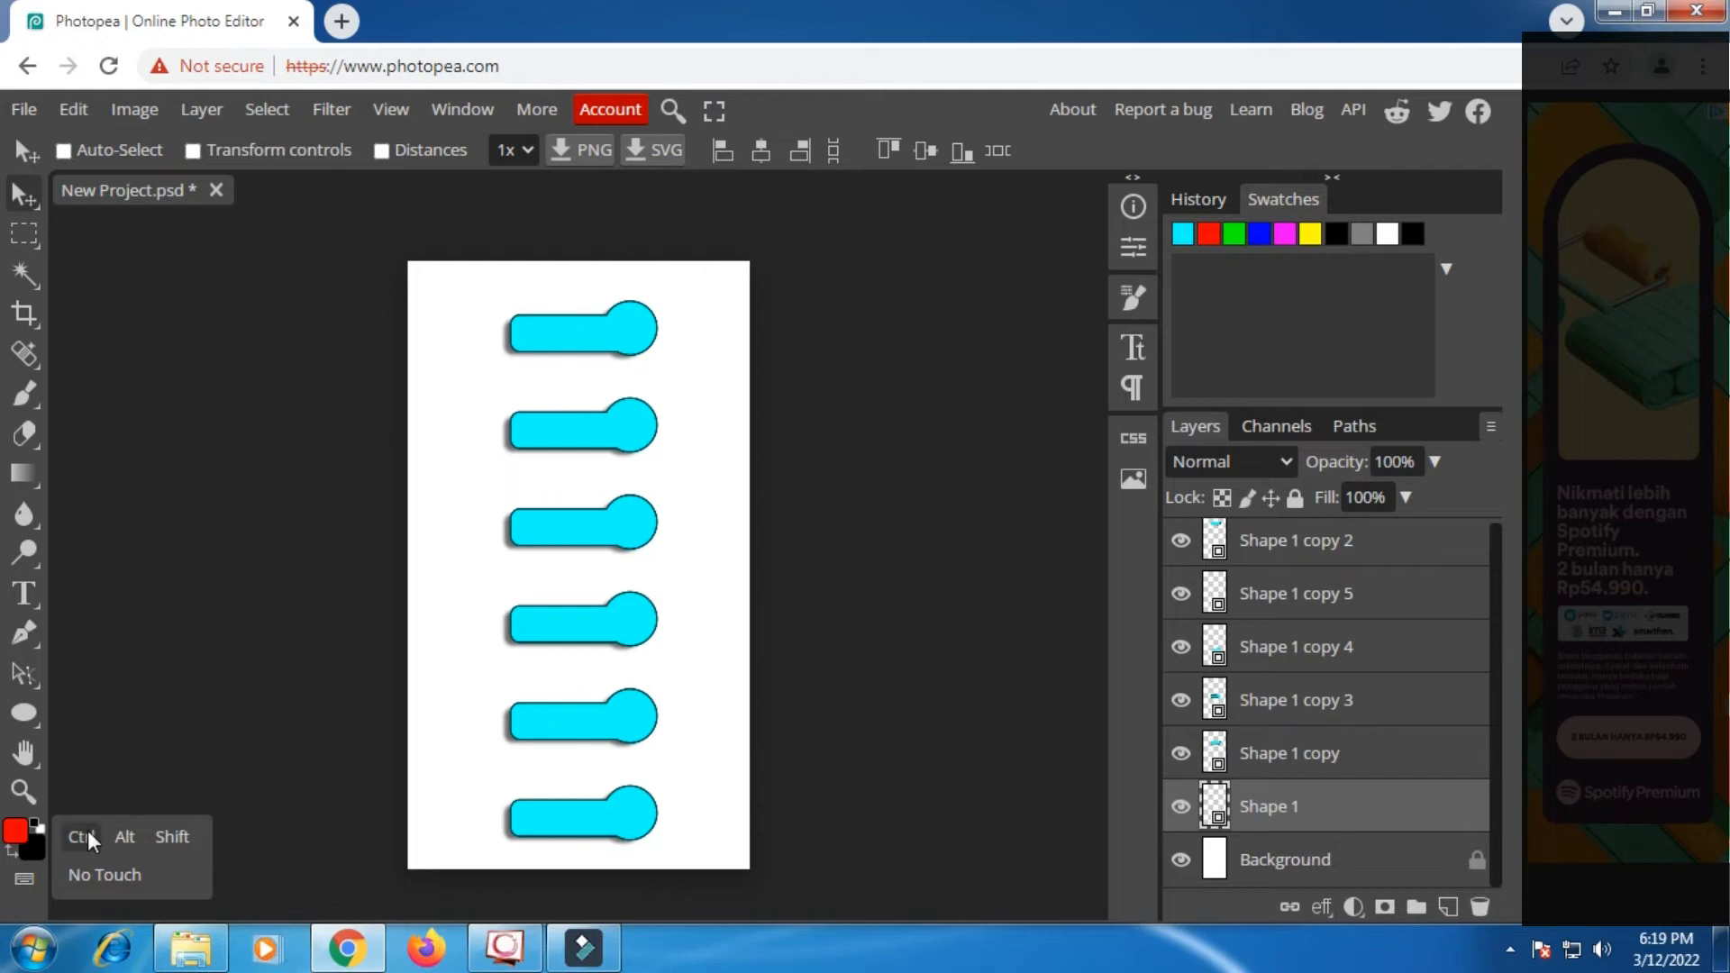
Toggle the visibility of individual shape layers off and on to check which label each one holds.
left_click(1180, 807)
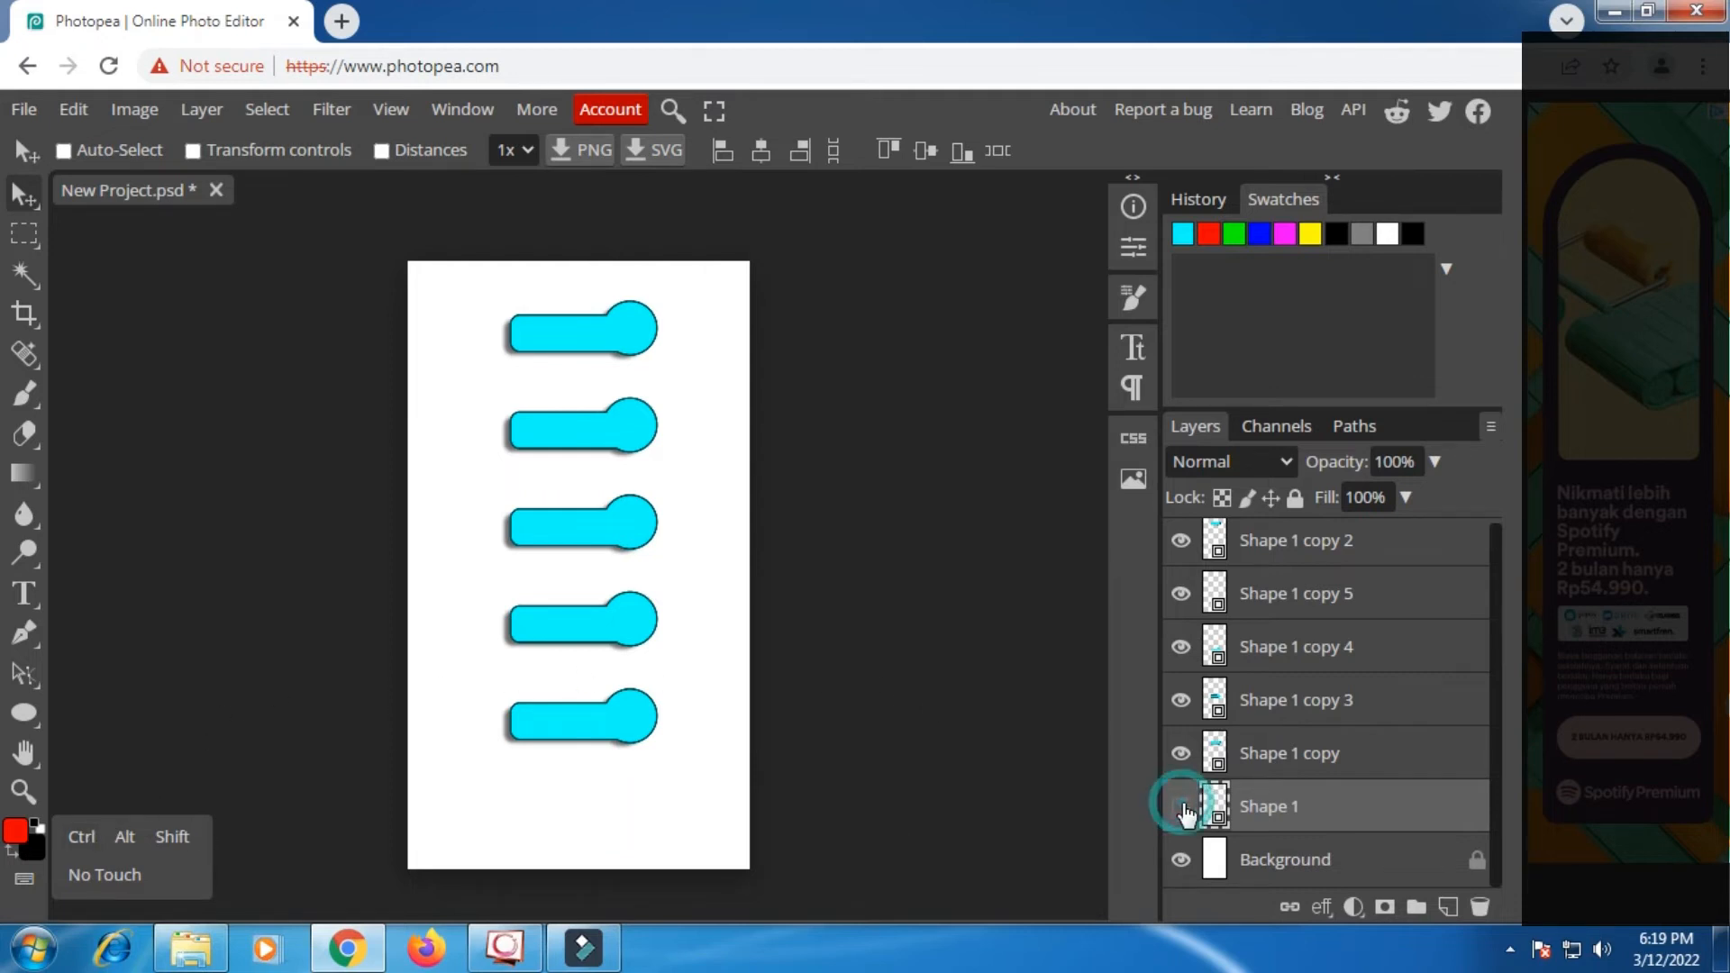
left_click(1180, 806)
left_click(1179, 648)
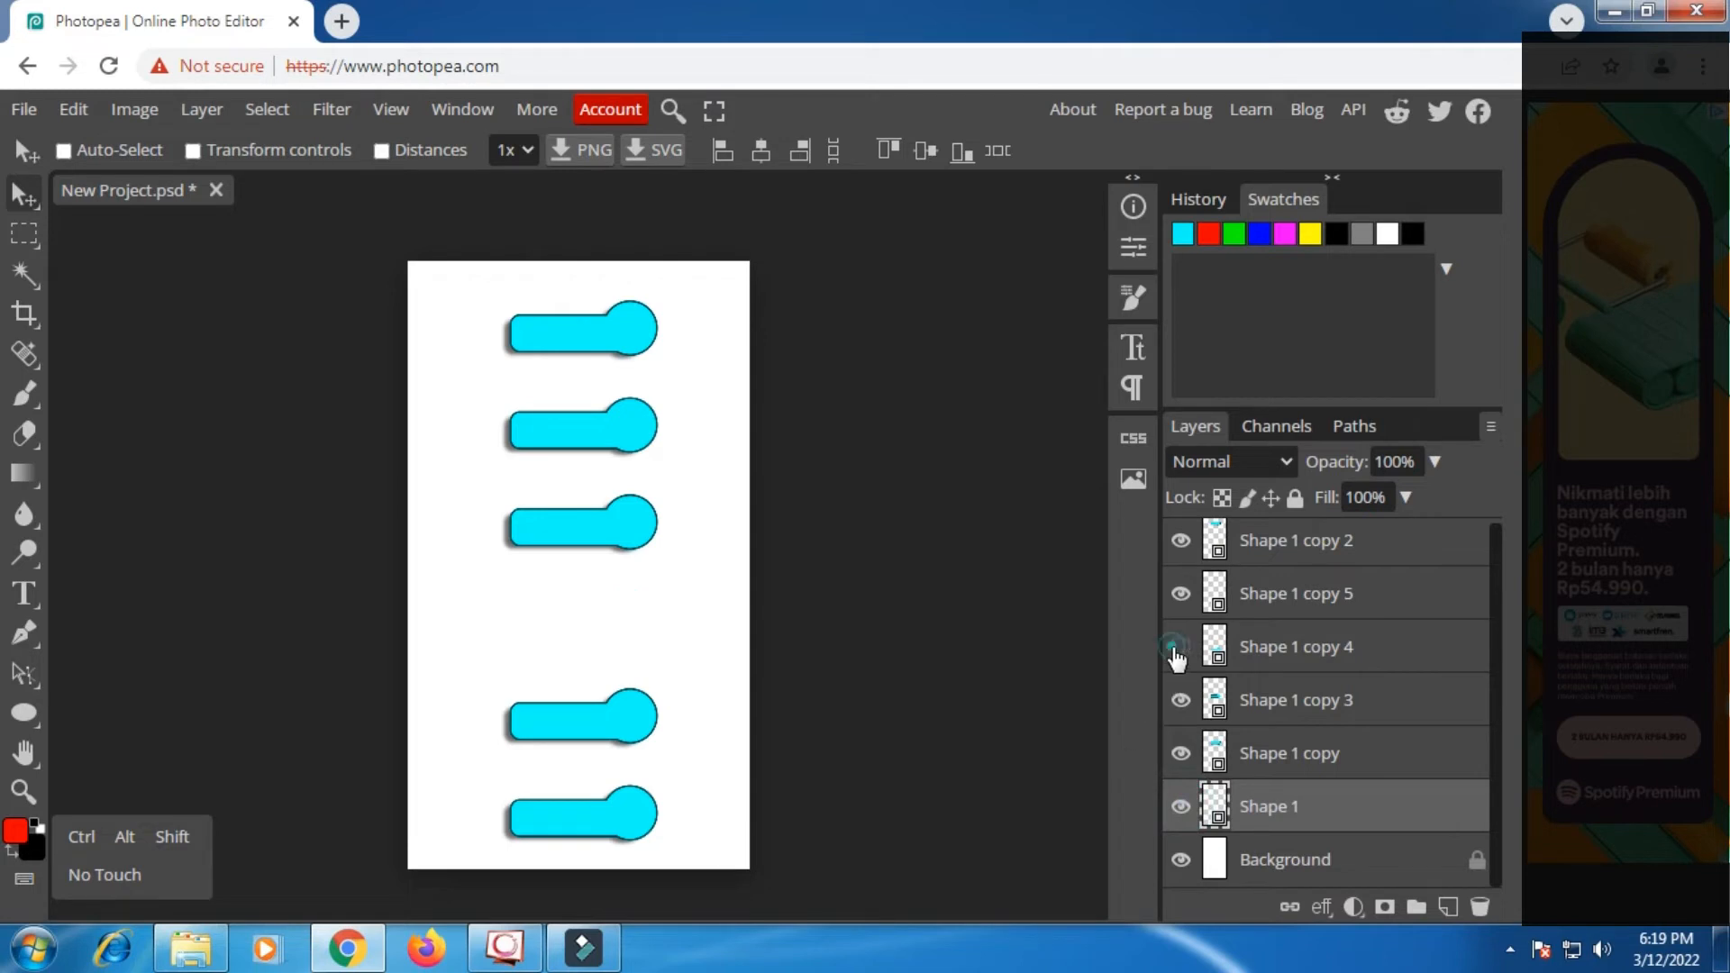
left_click(1178, 649)
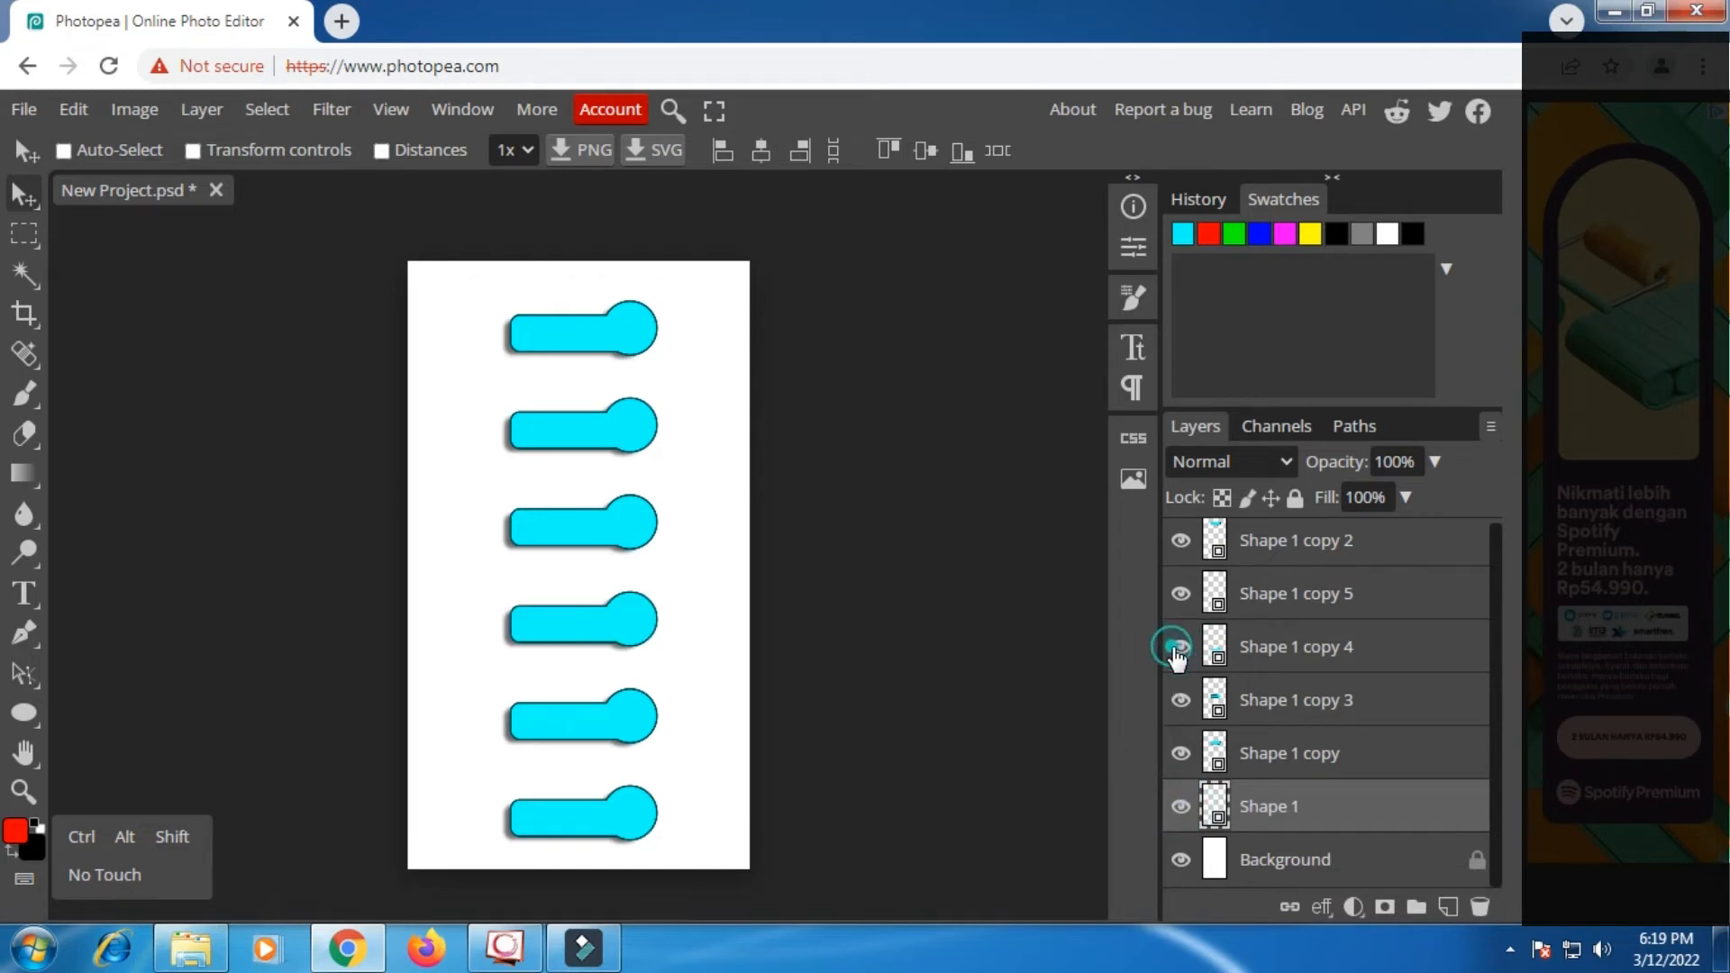
left_click(1182, 594)
left_click(1182, 593)
left_click(1182, 594)
left_click(1181, 594)
left_click(1180, 540)
left_click(1180, 541)
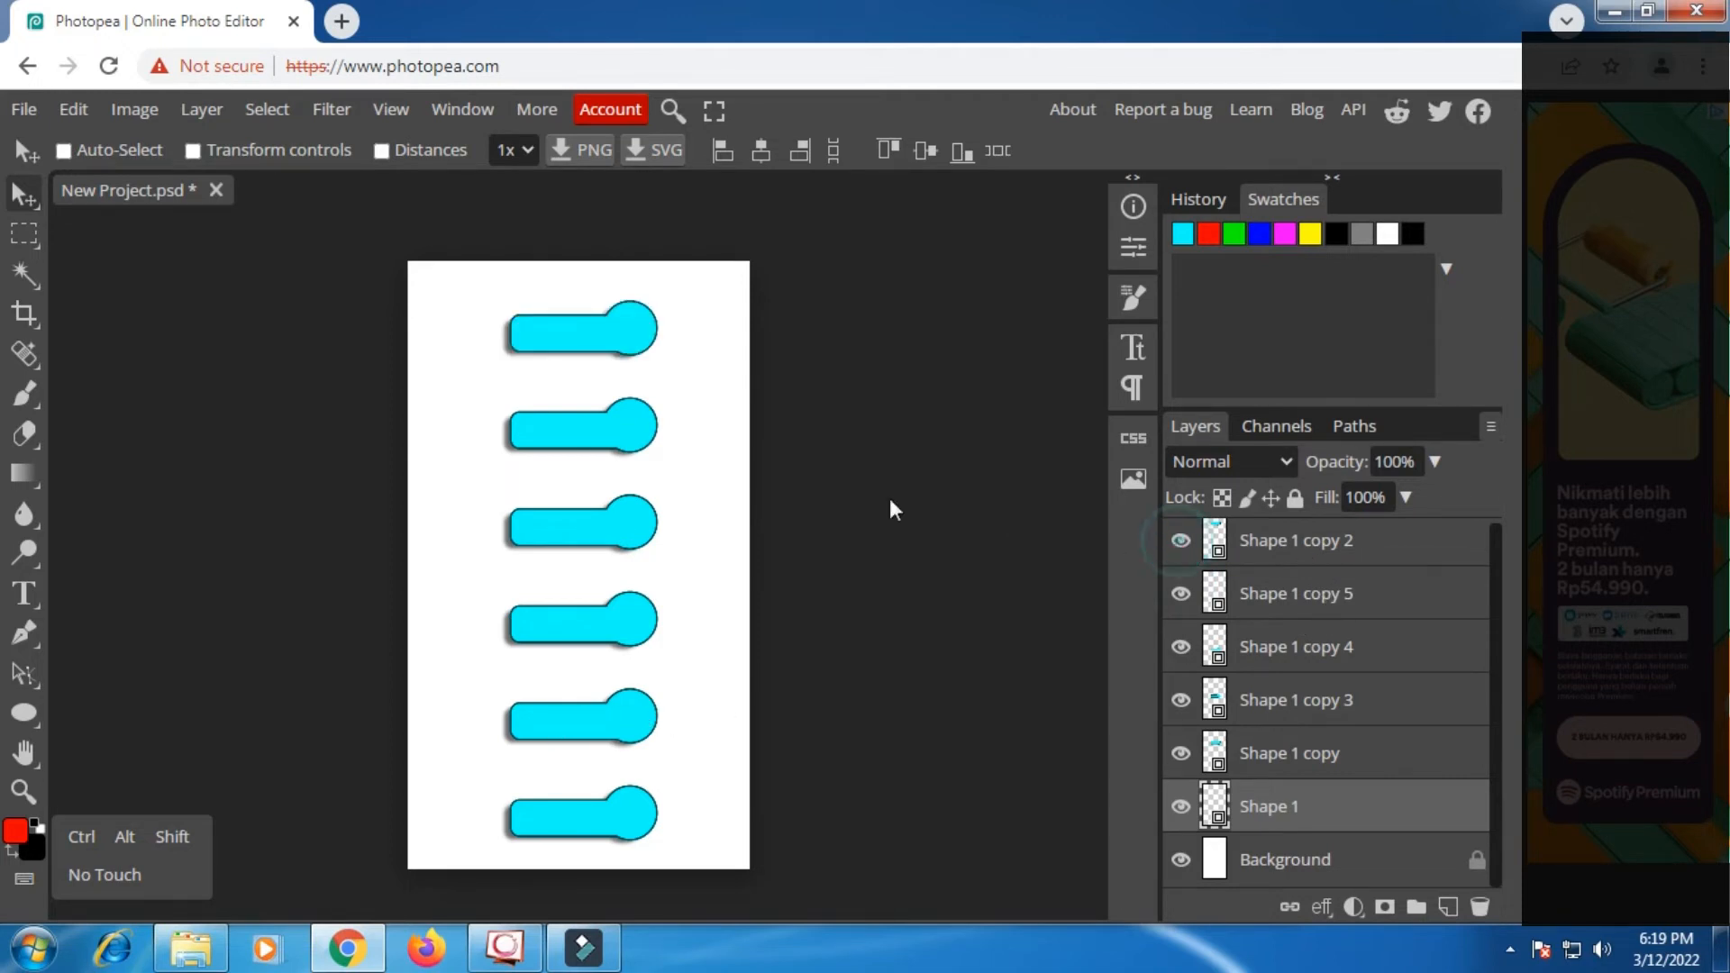
left_click(1182, 594)
left_click(1182, 594)
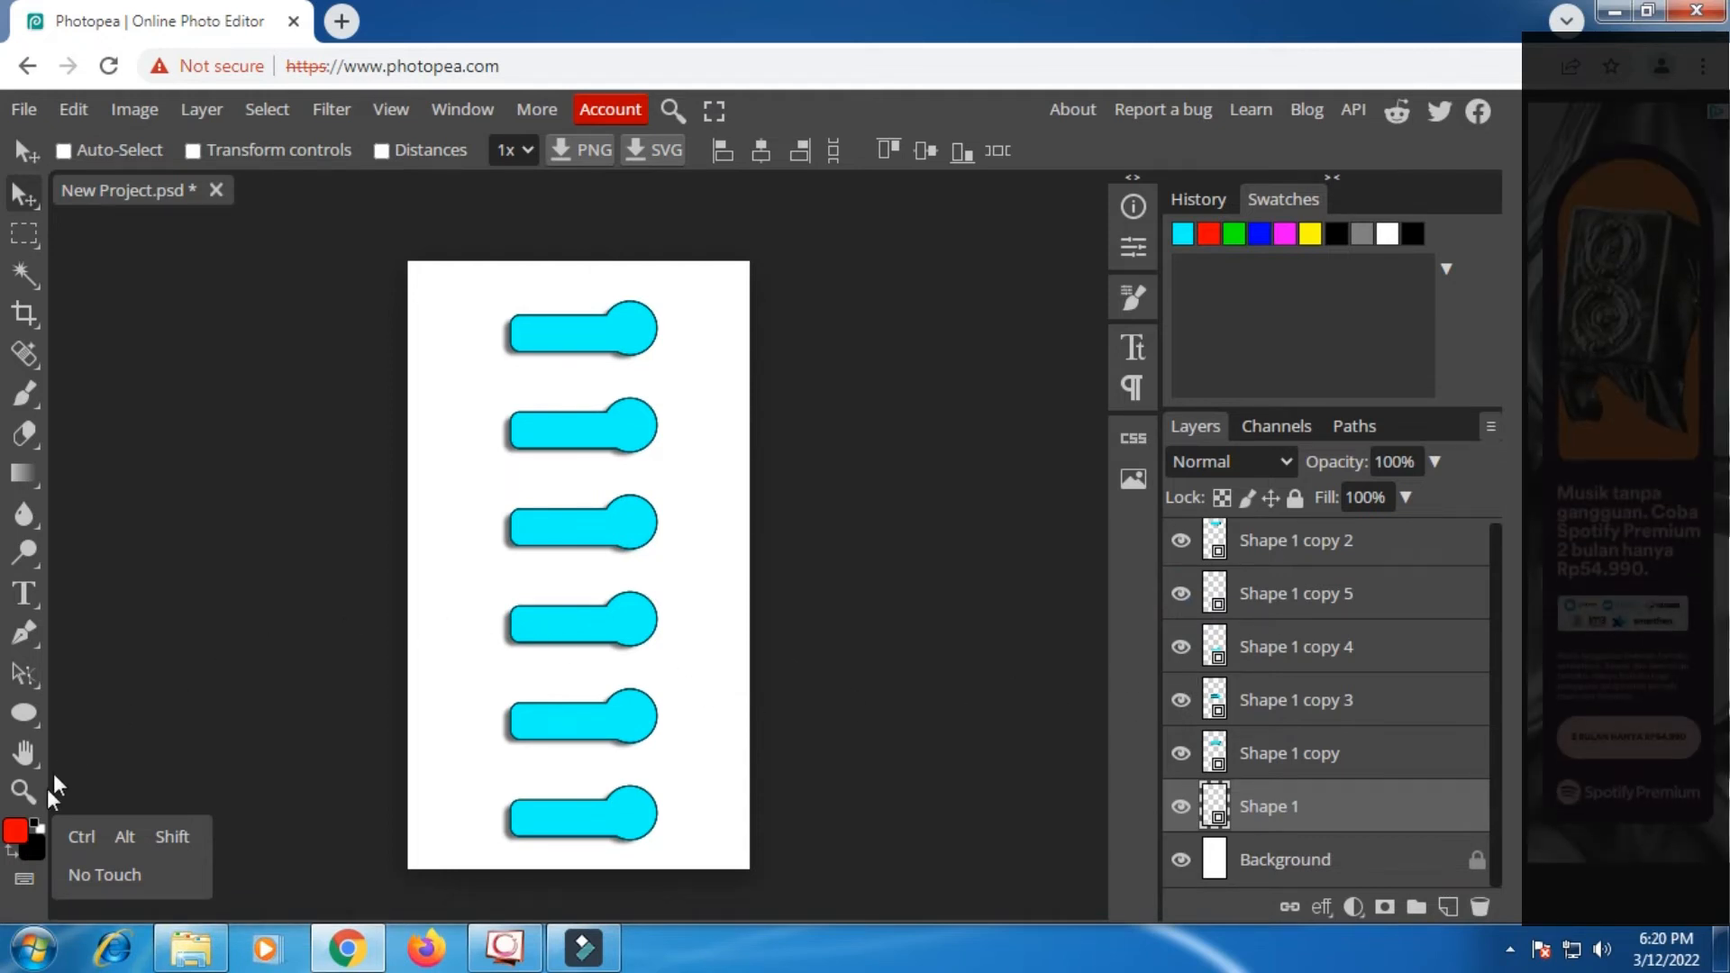
Pick the topmost label on the page with temporary auto-select and open its smart object's contents for editing.
left_click(83, 836)
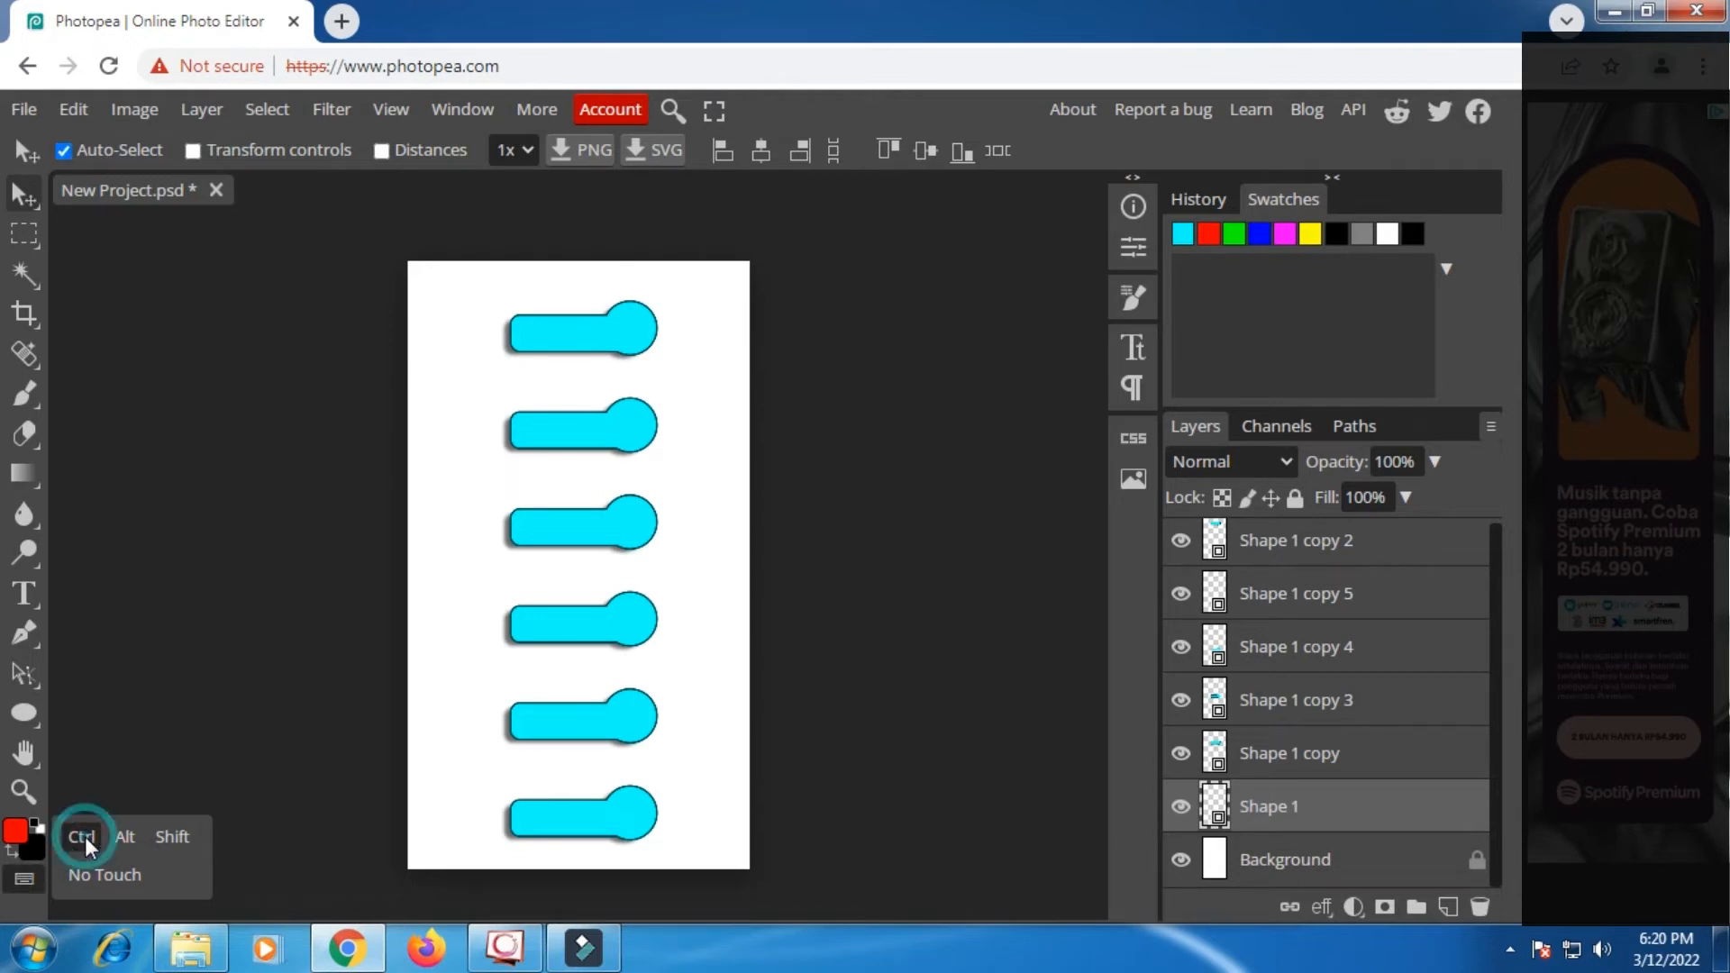
left_click(562, 350)
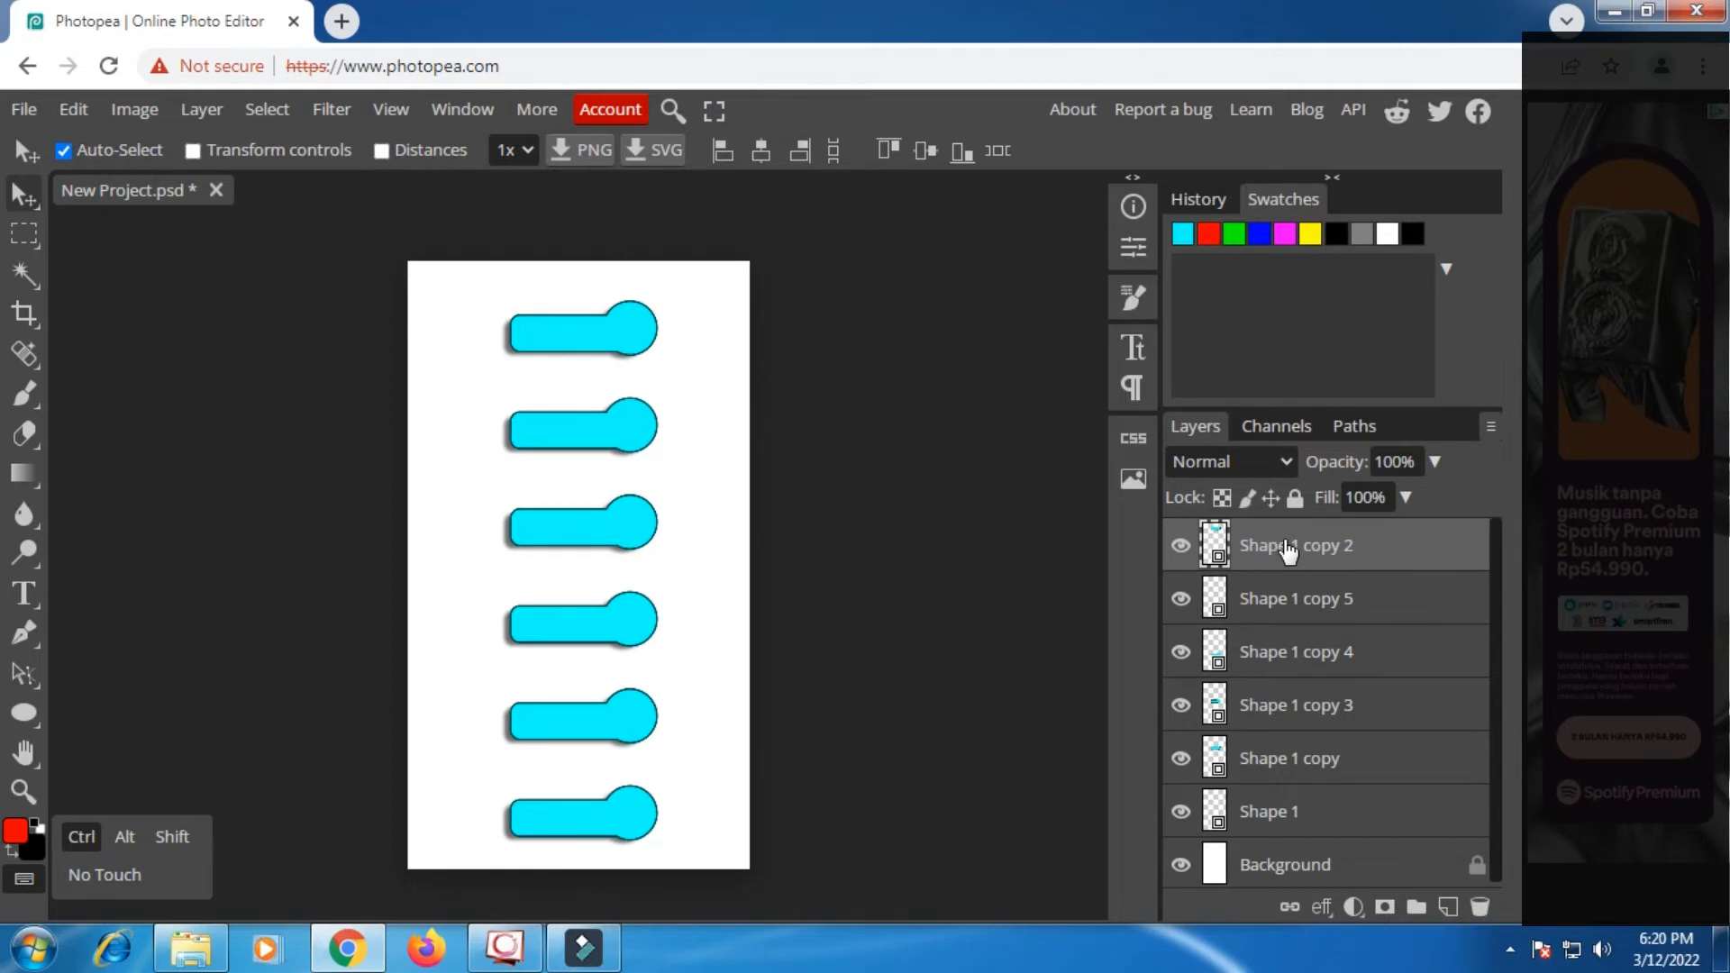
left_click(83, 838)
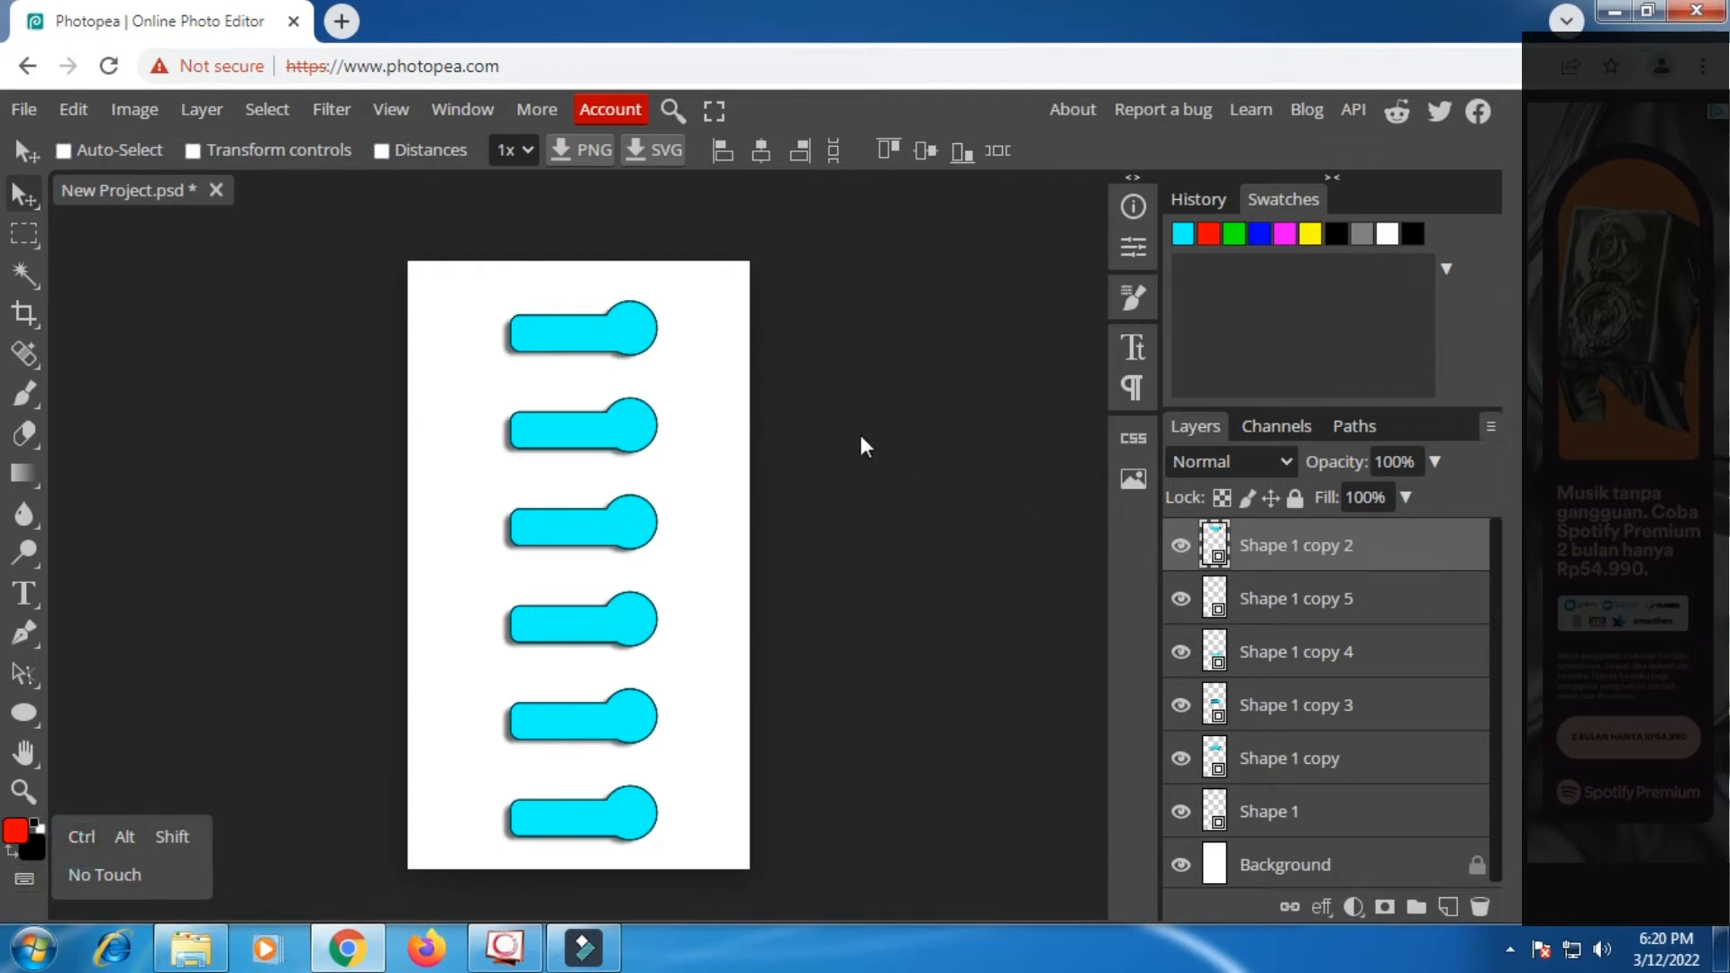
double_click(1216, 547)
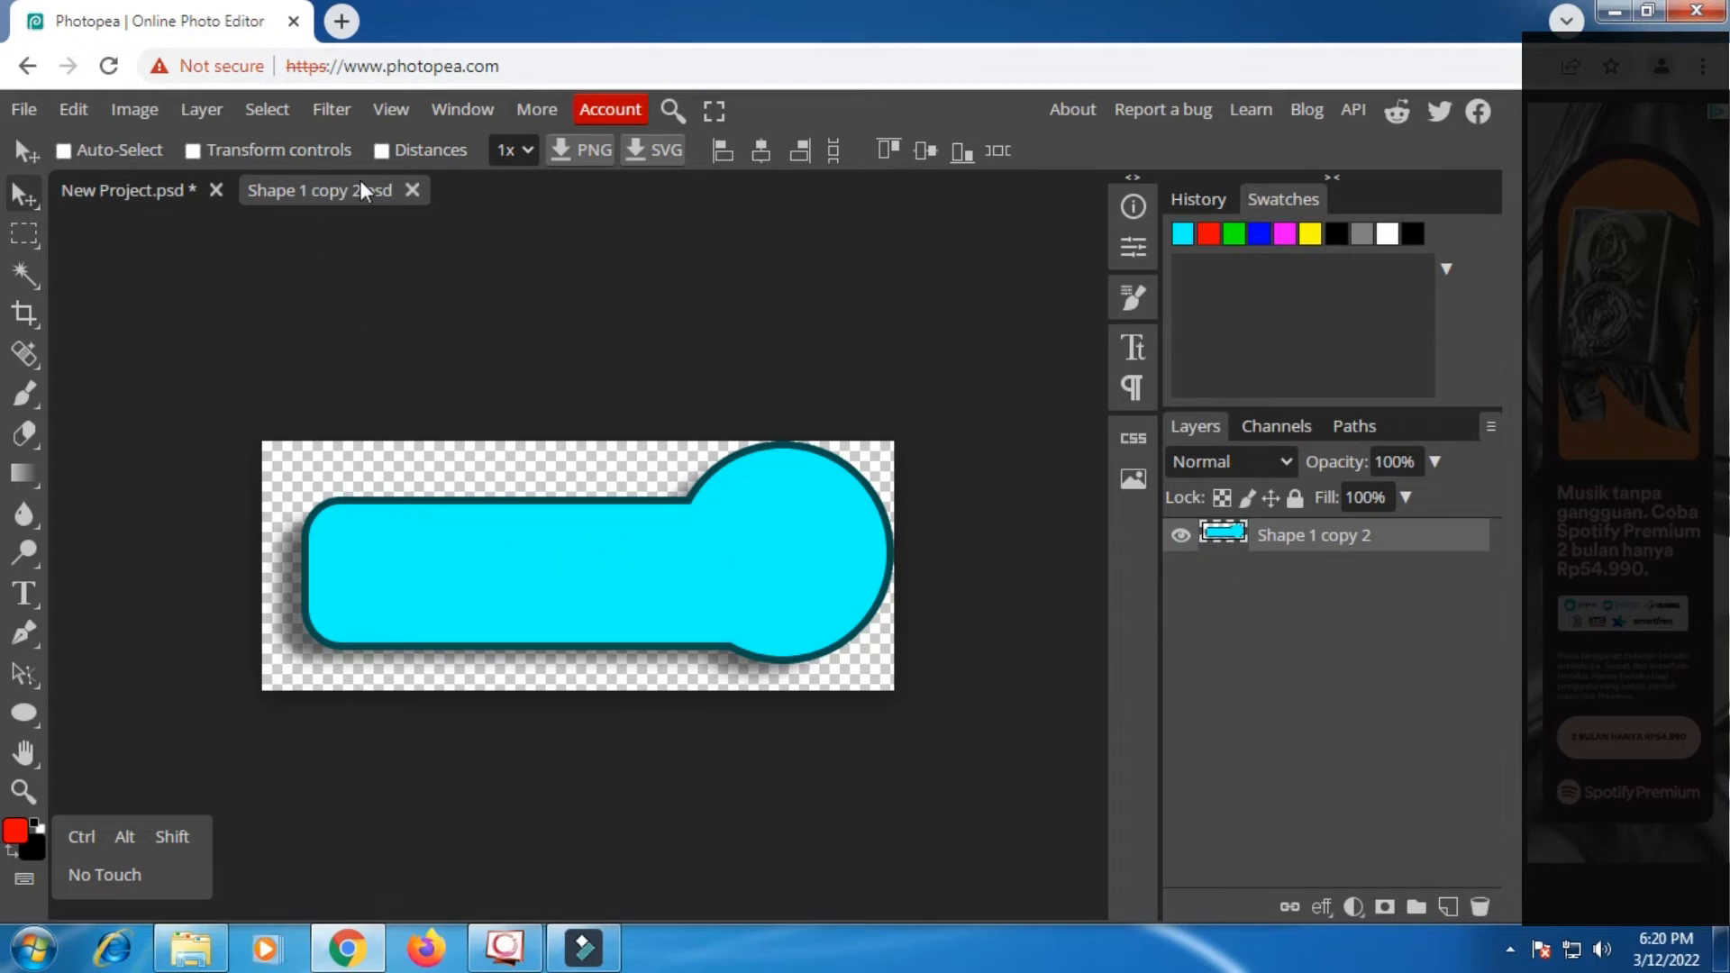
Add the horizontal text COUNTER on the bar of the label and centre-align it.
left_click(25, 592)
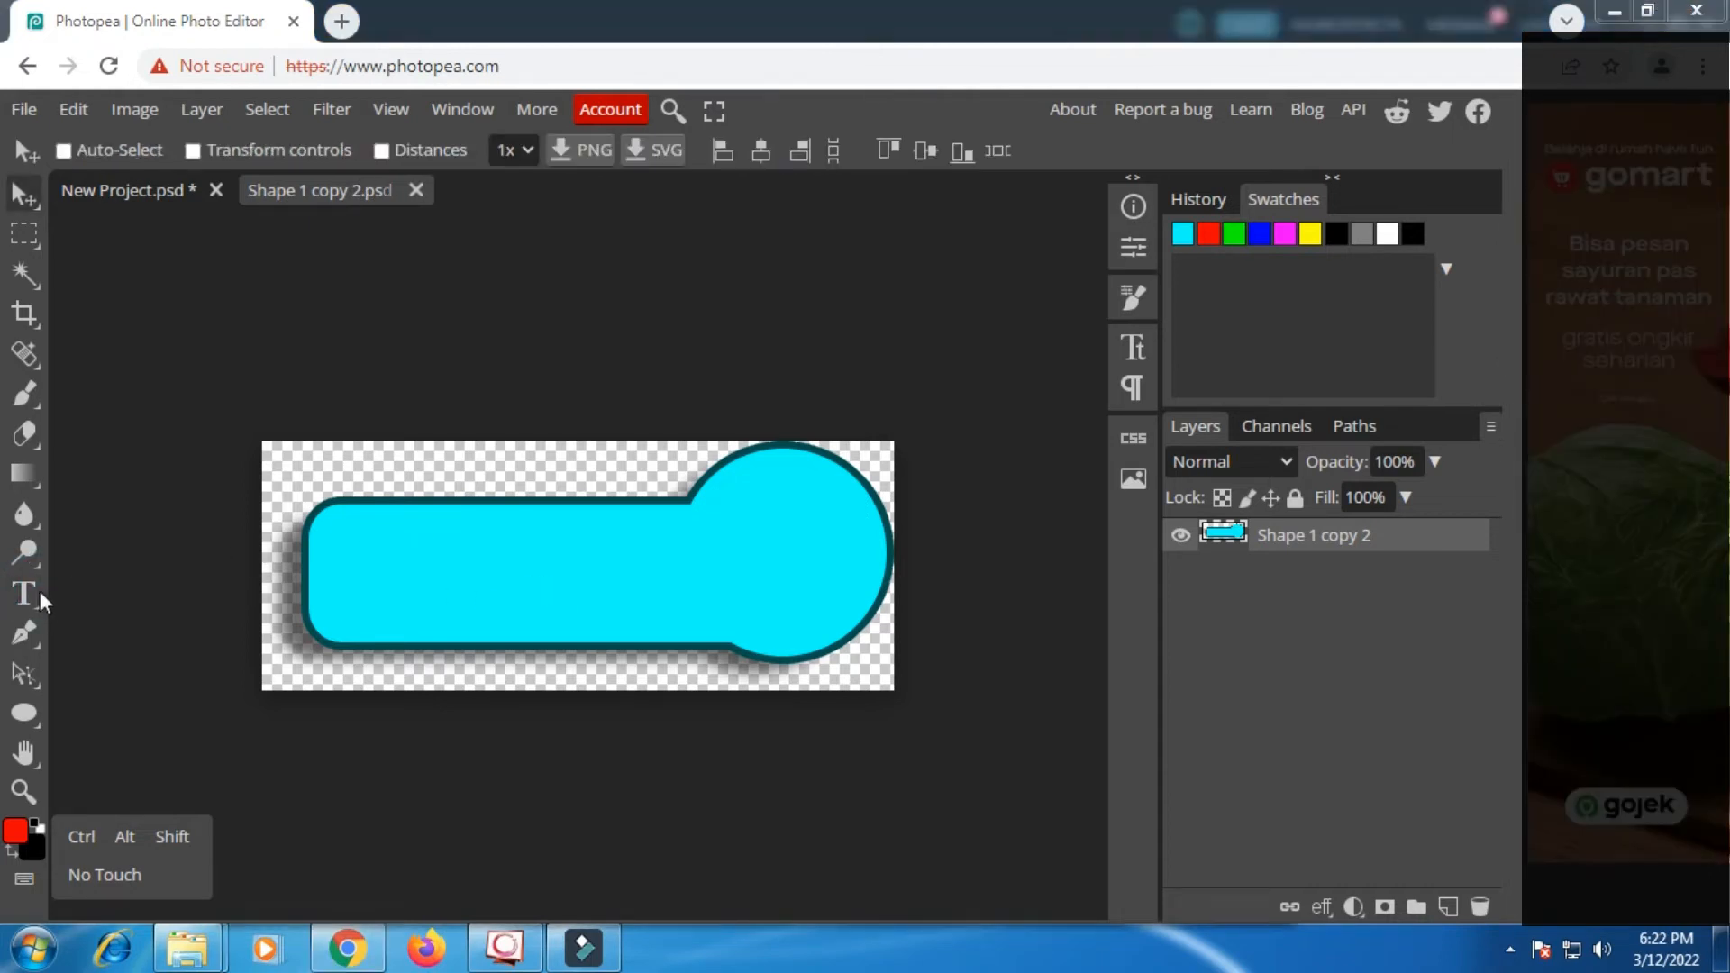
left_click(36, 593)
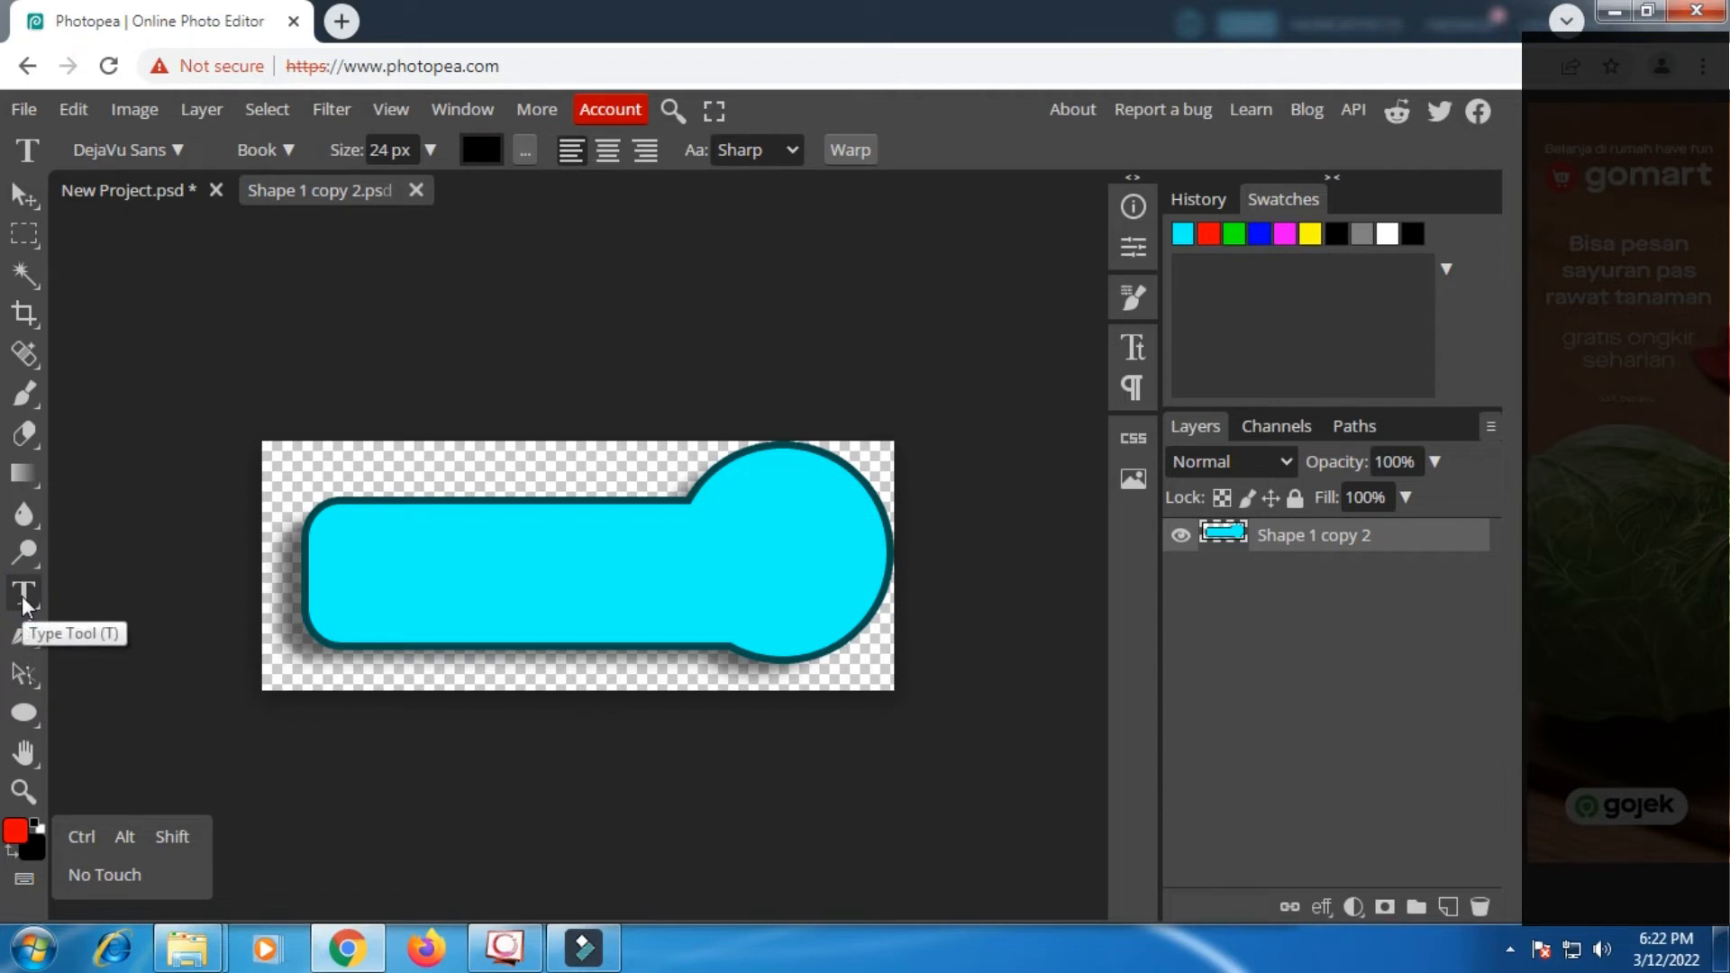
left_click(32, 595)
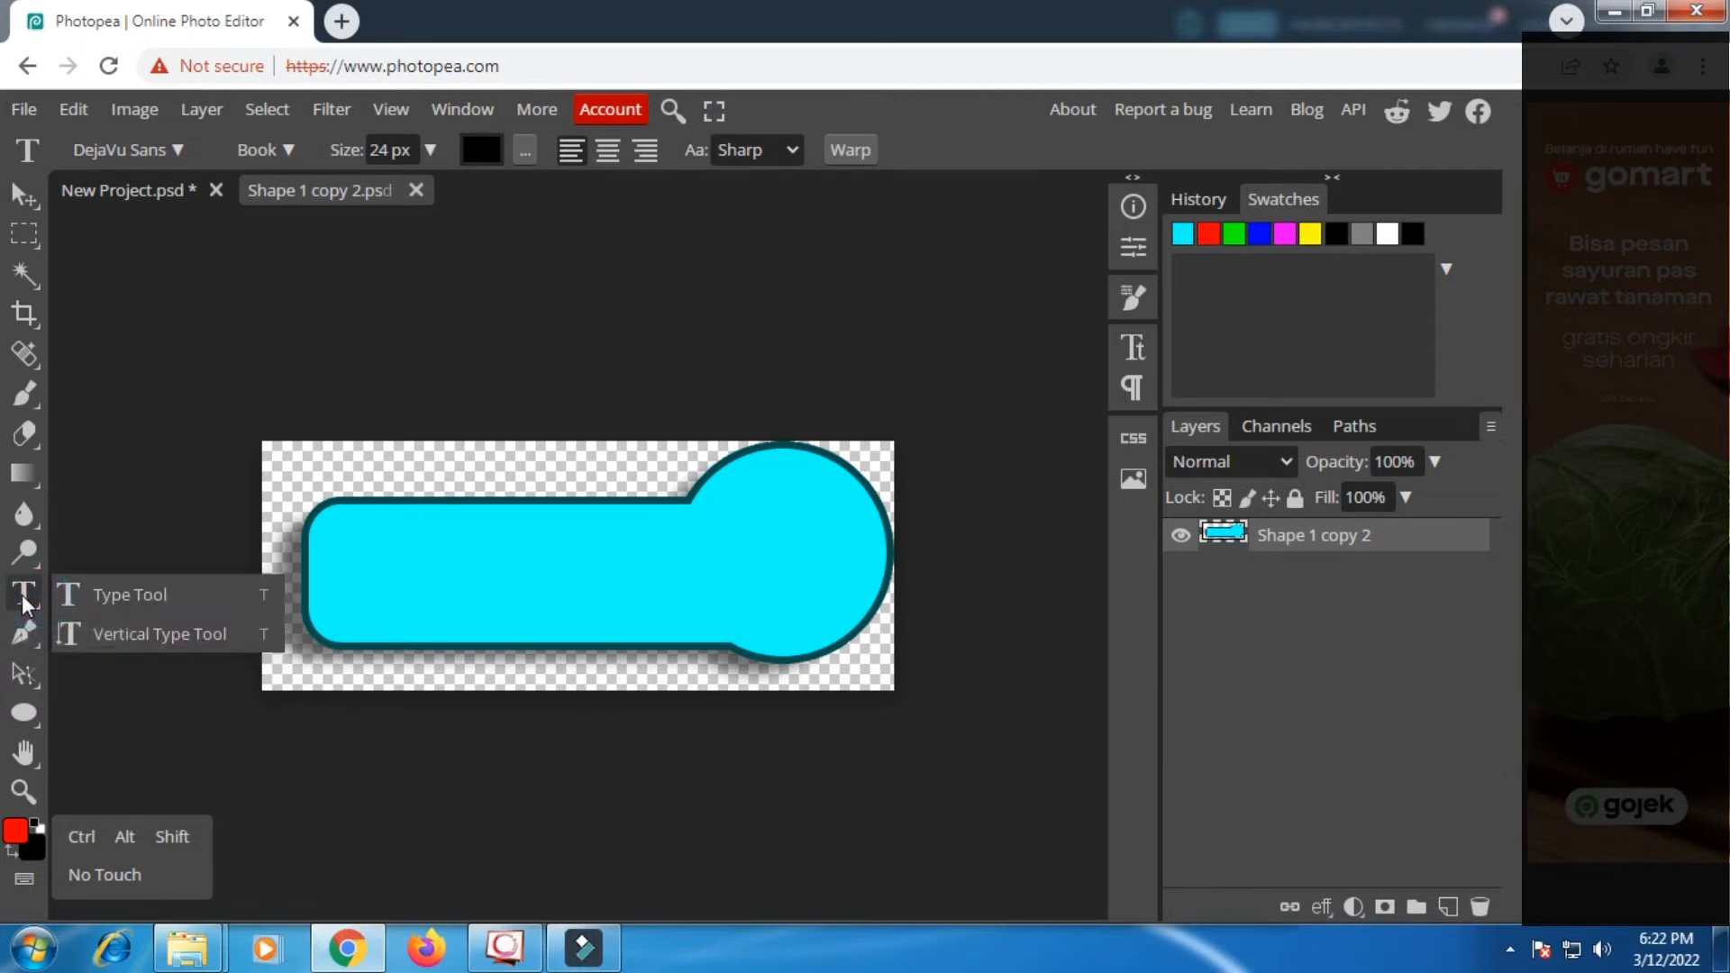
left_click(33, 593)
left_click(36, 595)
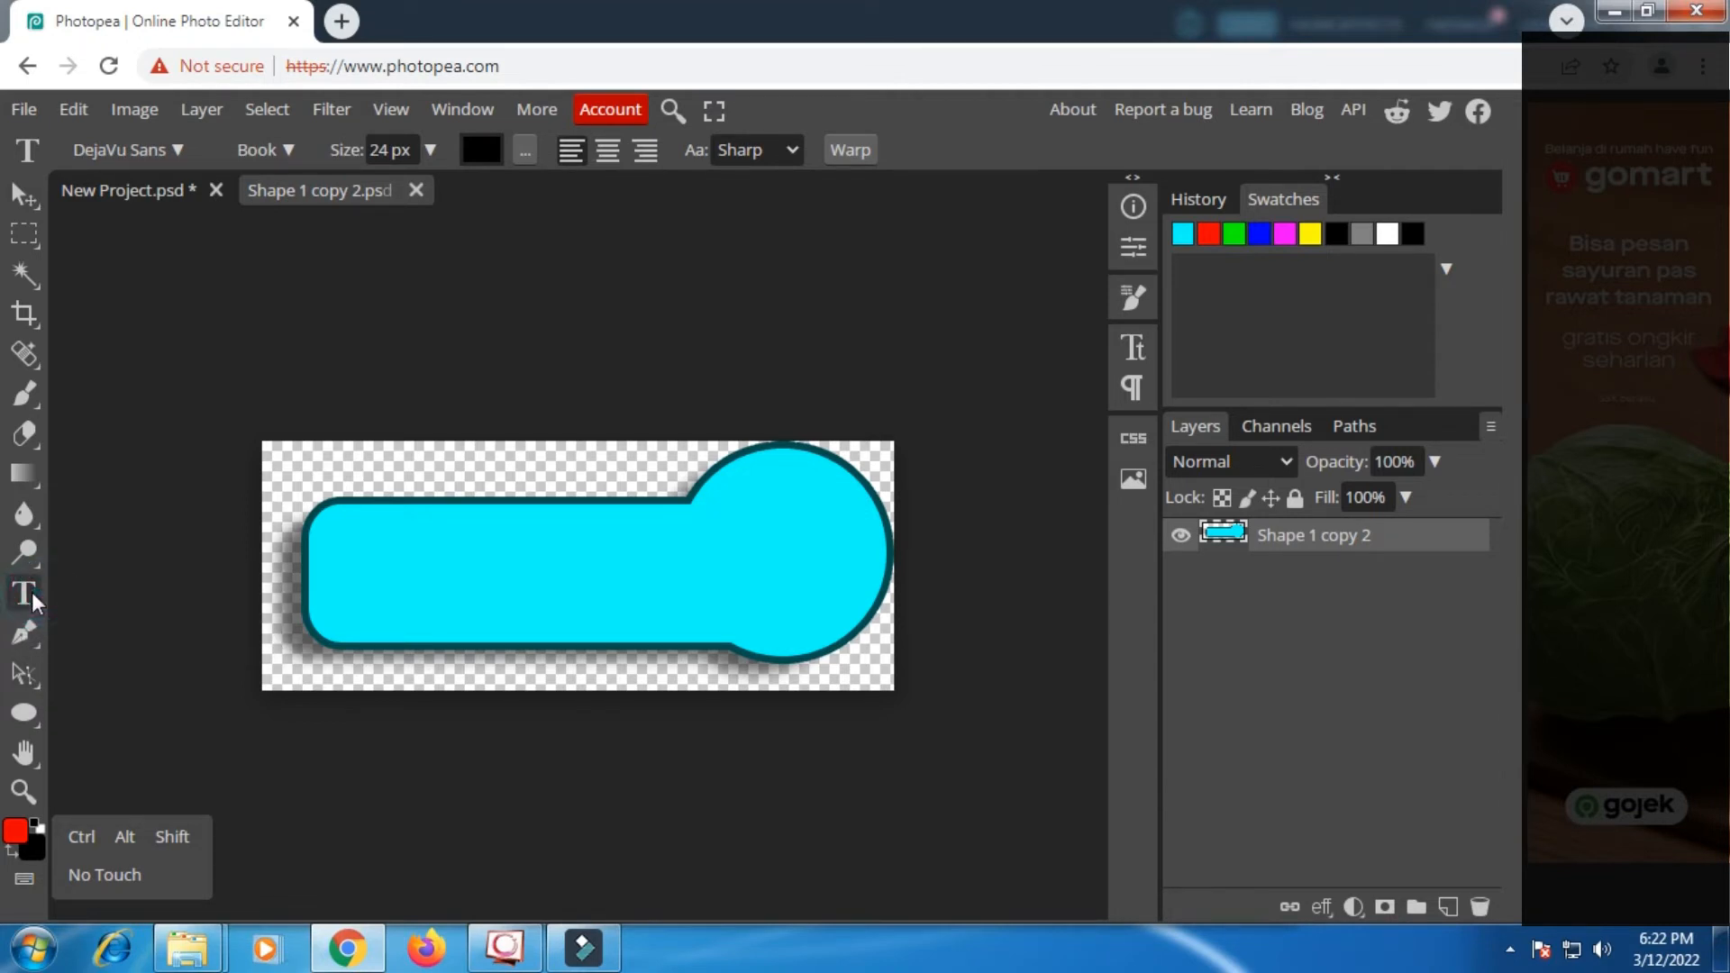
left_click(33, 596)
left_click(107, 592)
left_click(551, 587)
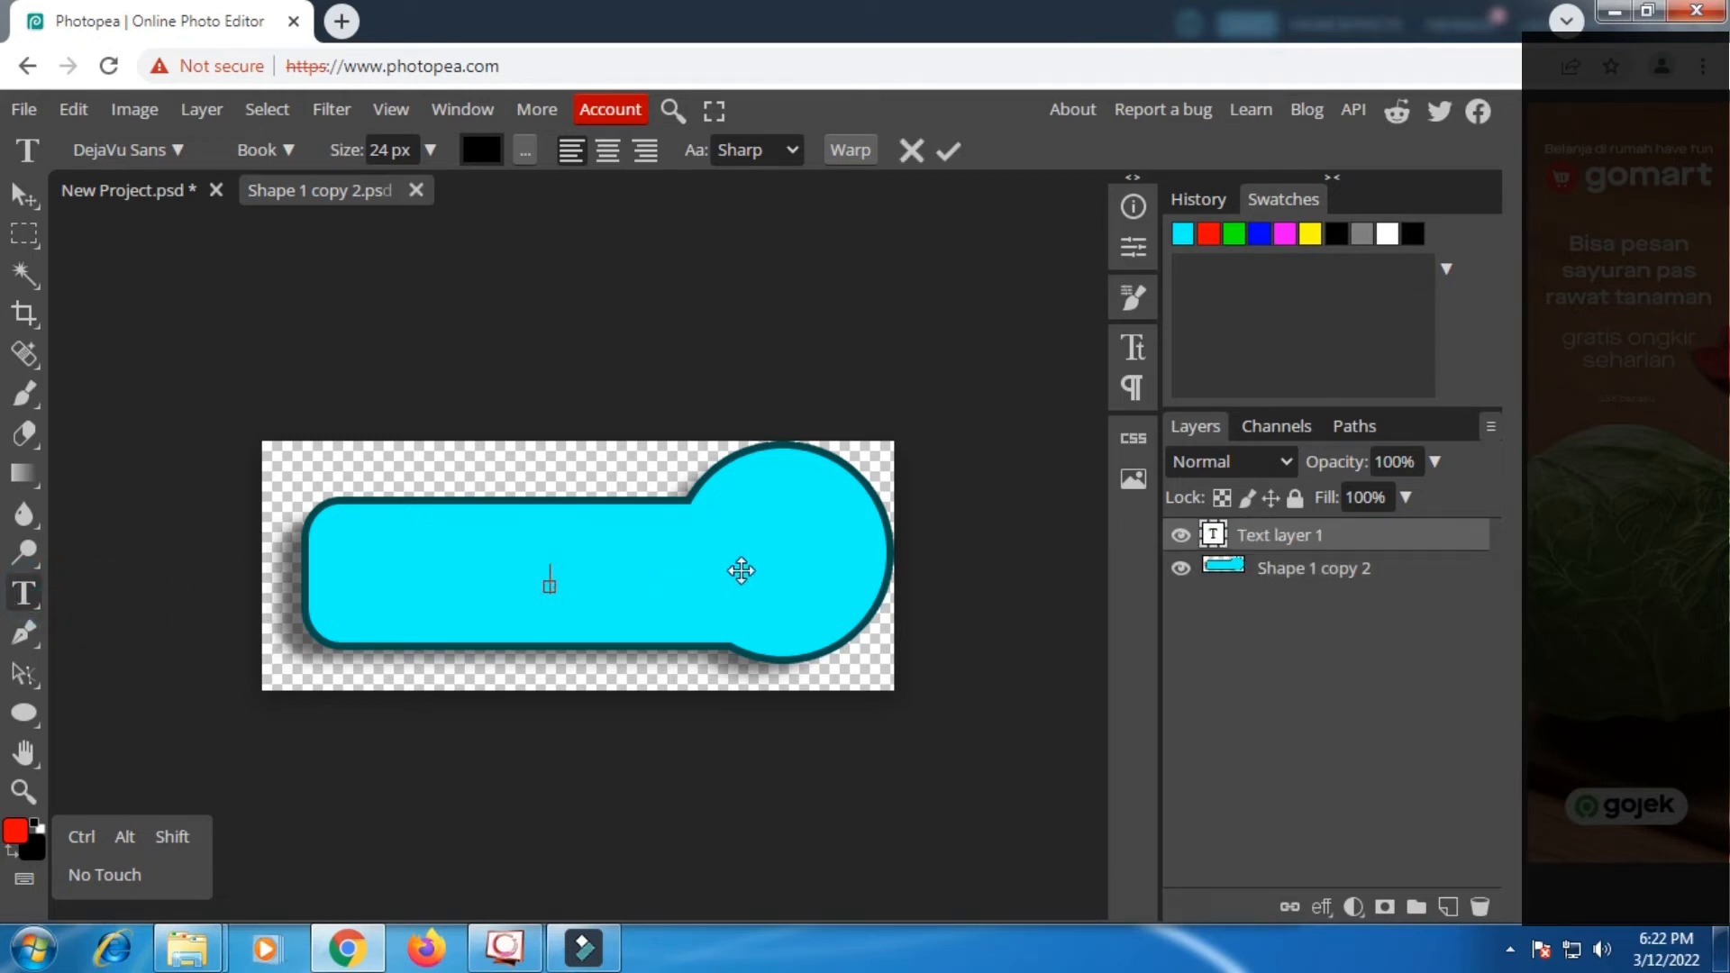
type("O")
type("OUNT")
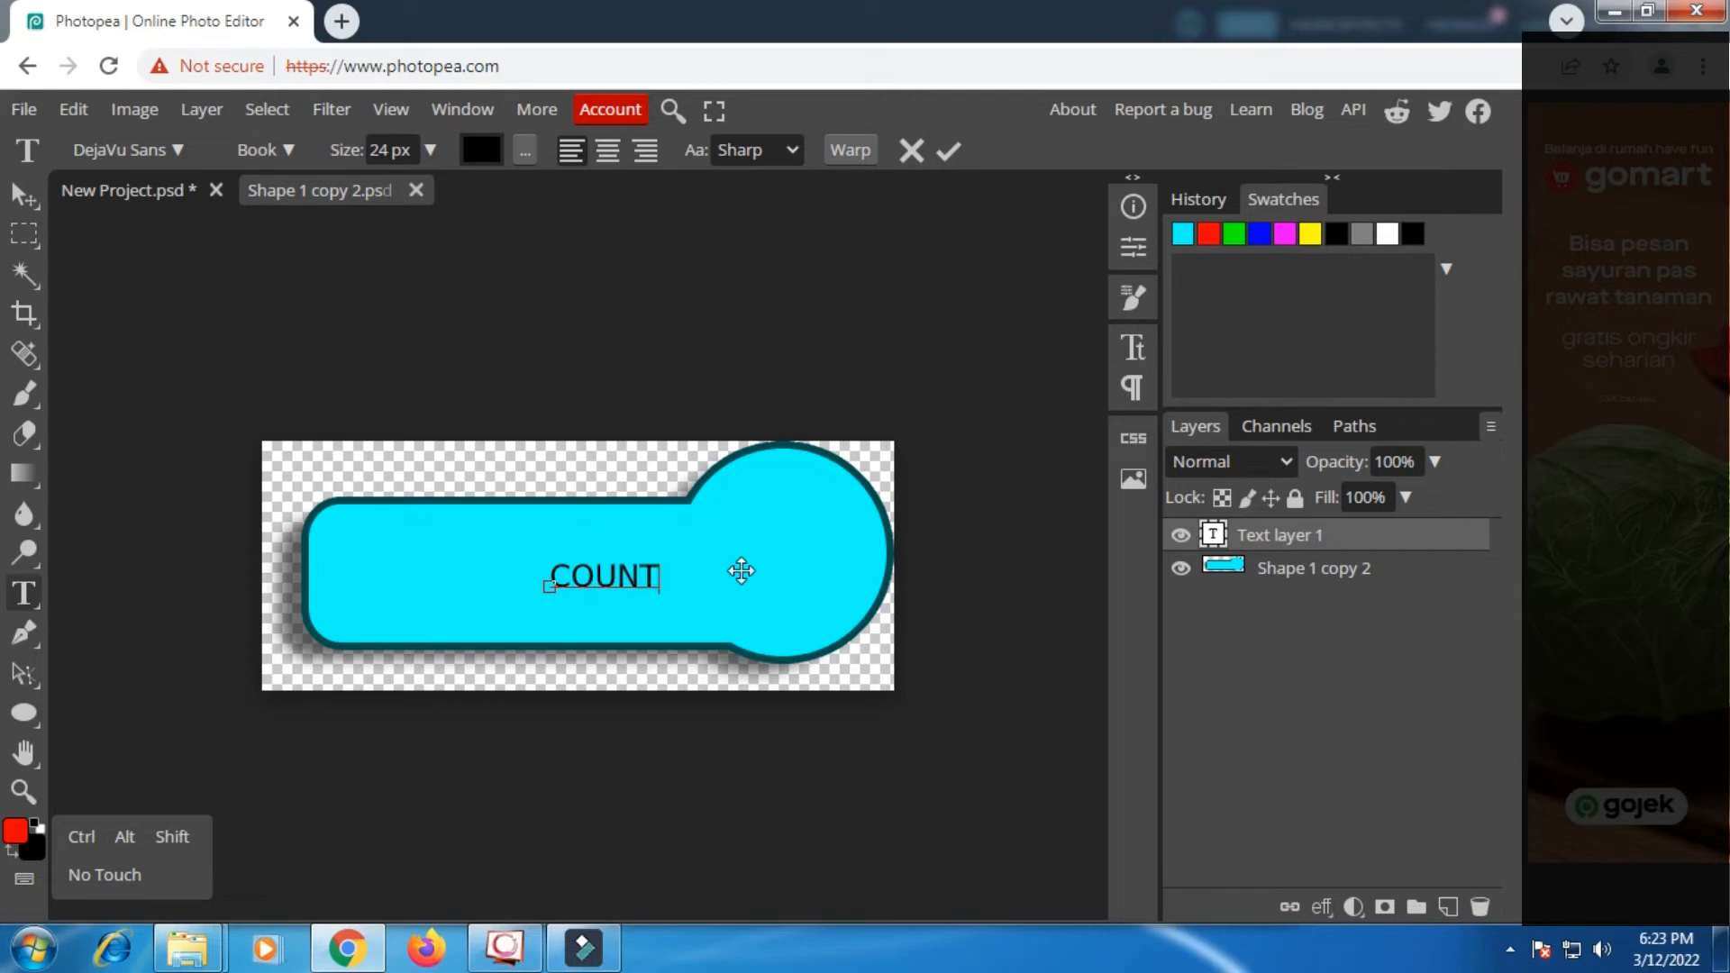
type("ER")
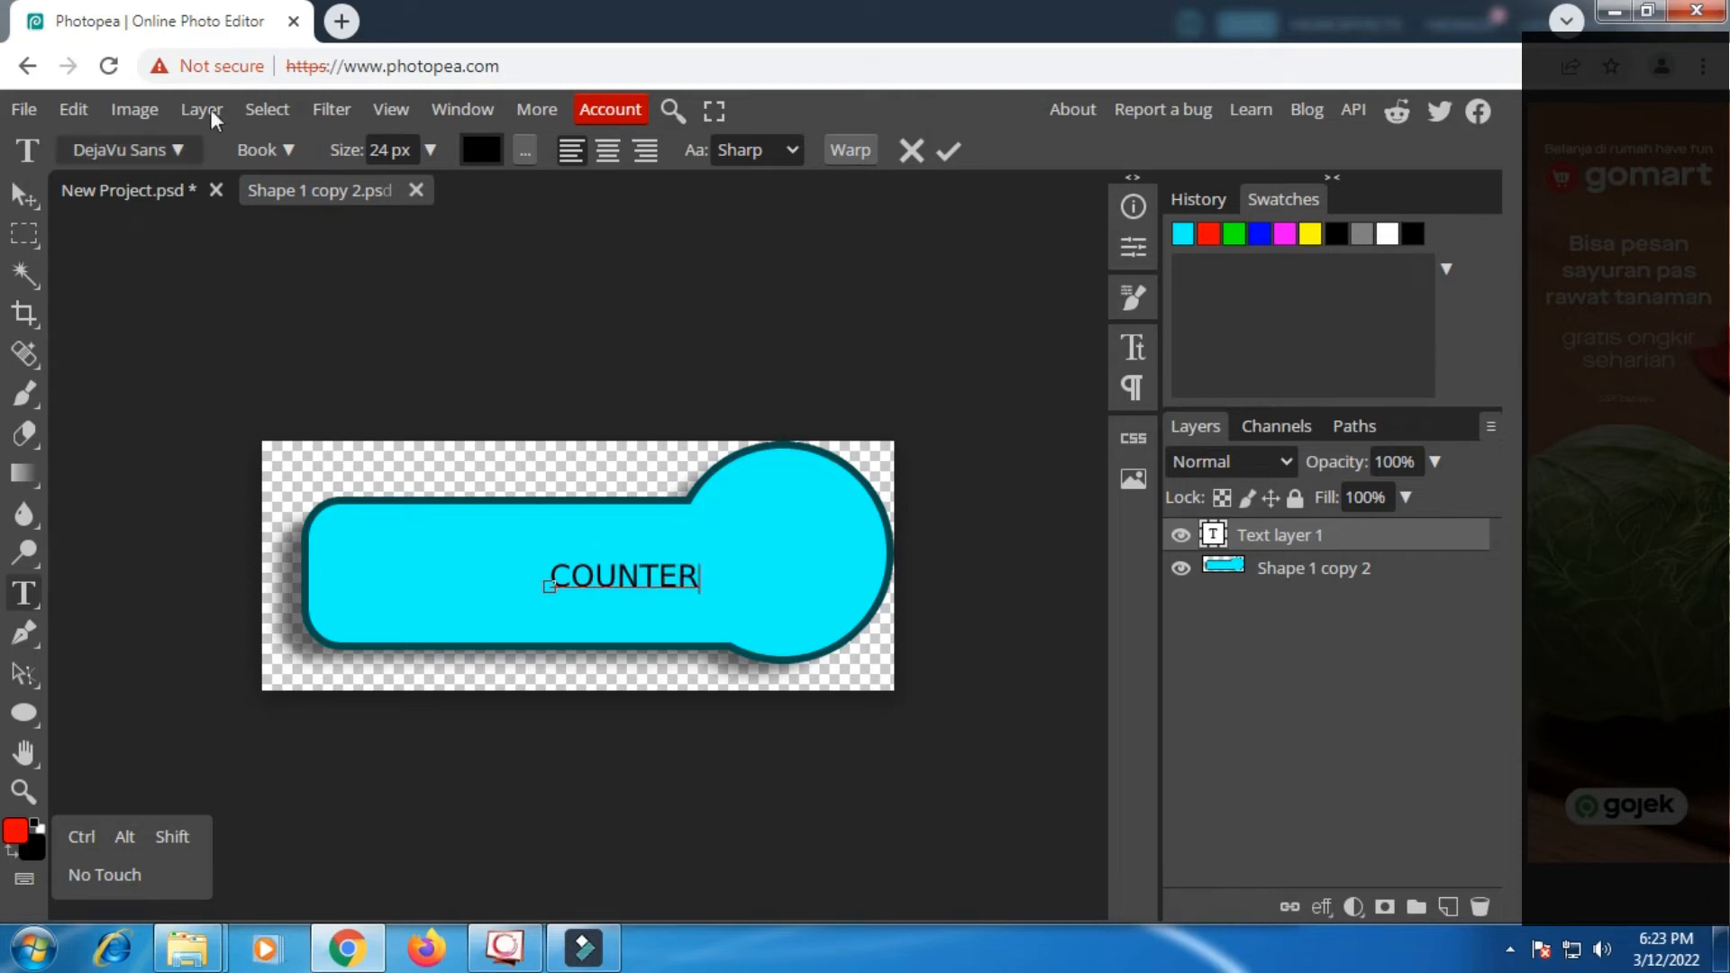
left_click(607, 151)
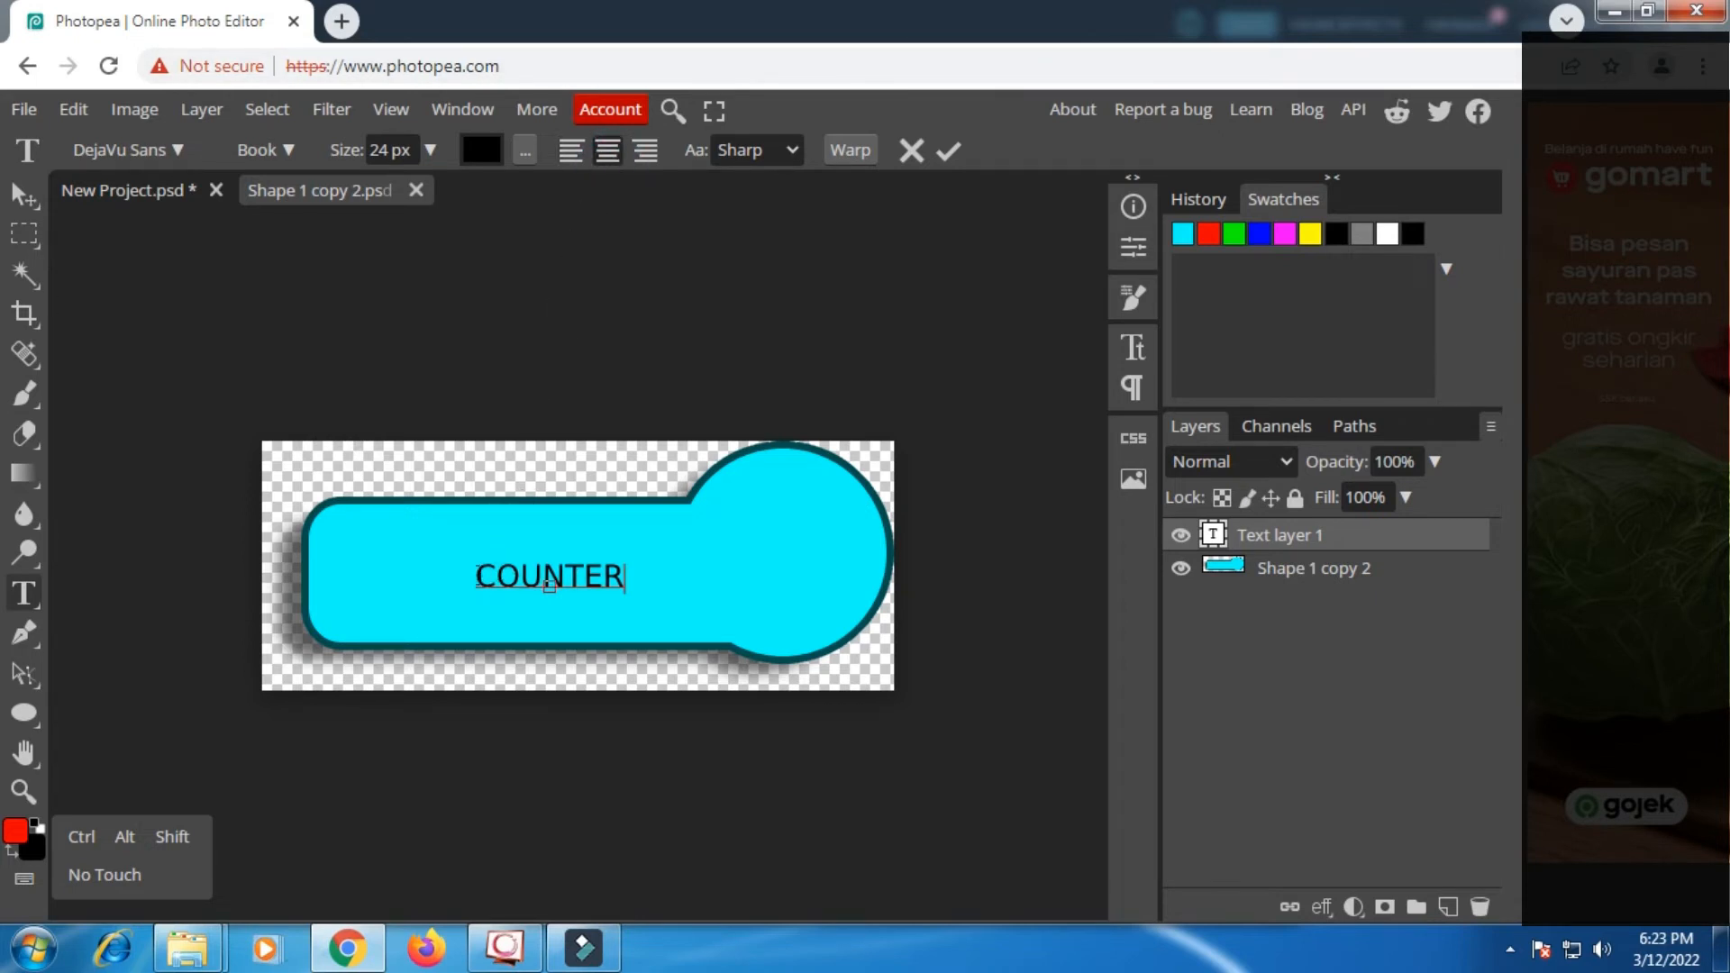
Set the whole COUNTER text to the Bold style at 48 px.
left_click_drag(475, 577, 638, 576)
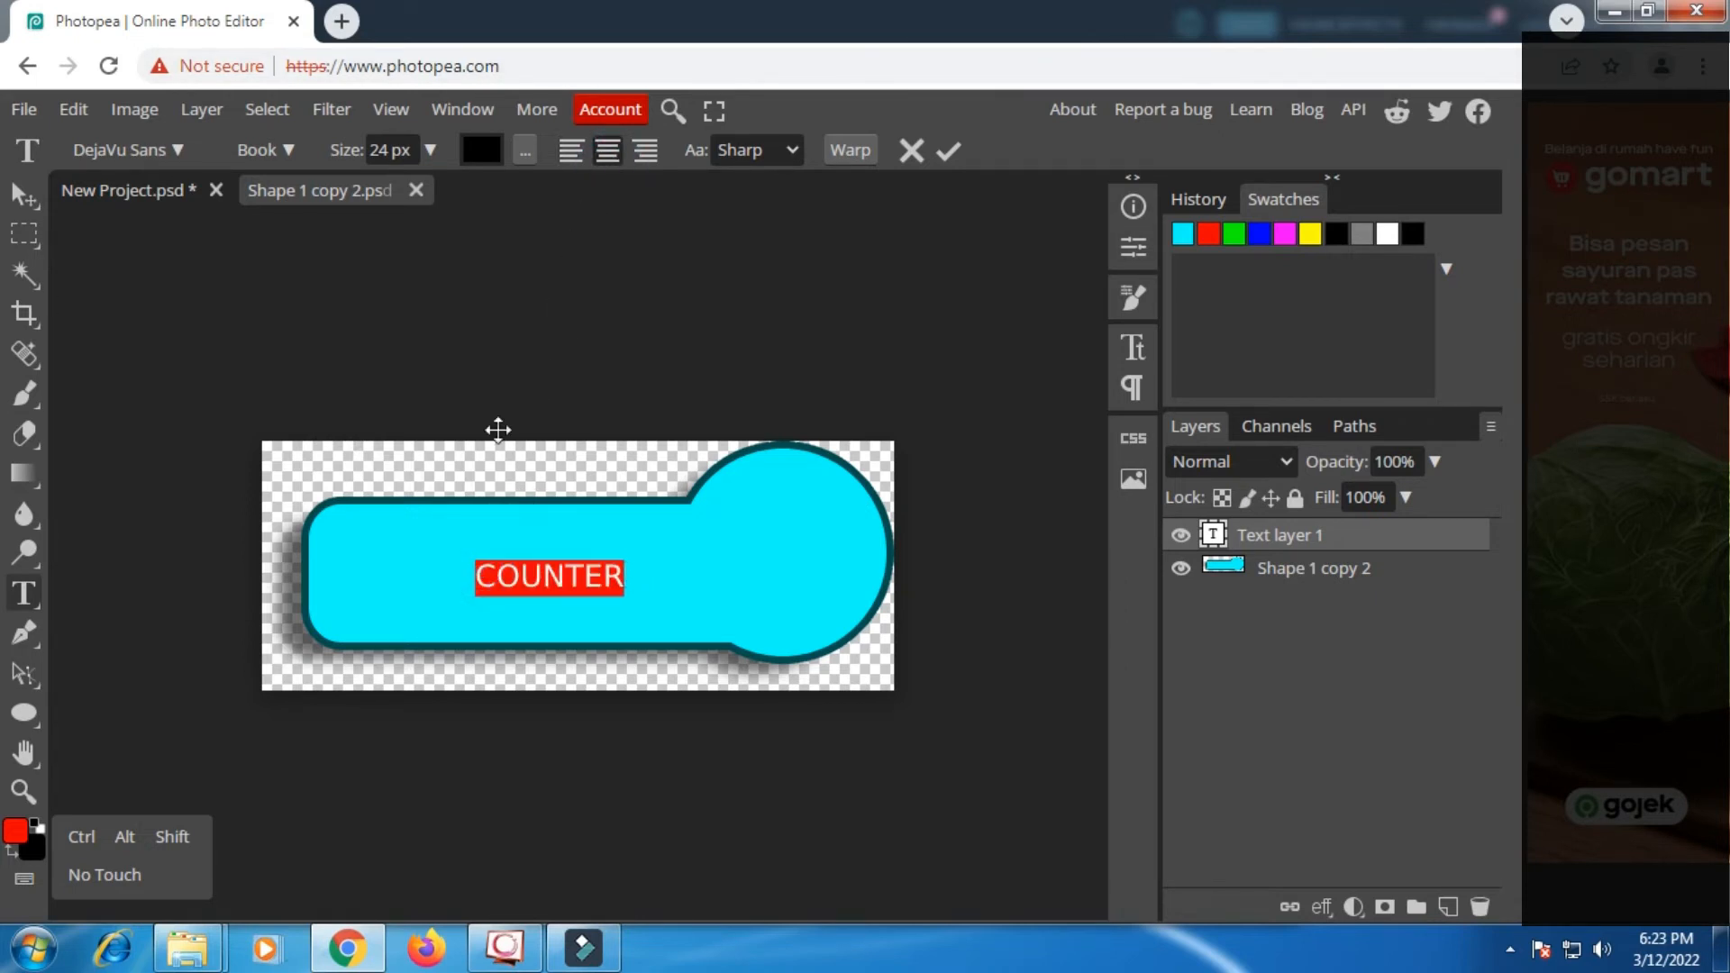
left_click_drag(343, 156, 379, 153)
double_click(379, 152)
left_click(379, 152)
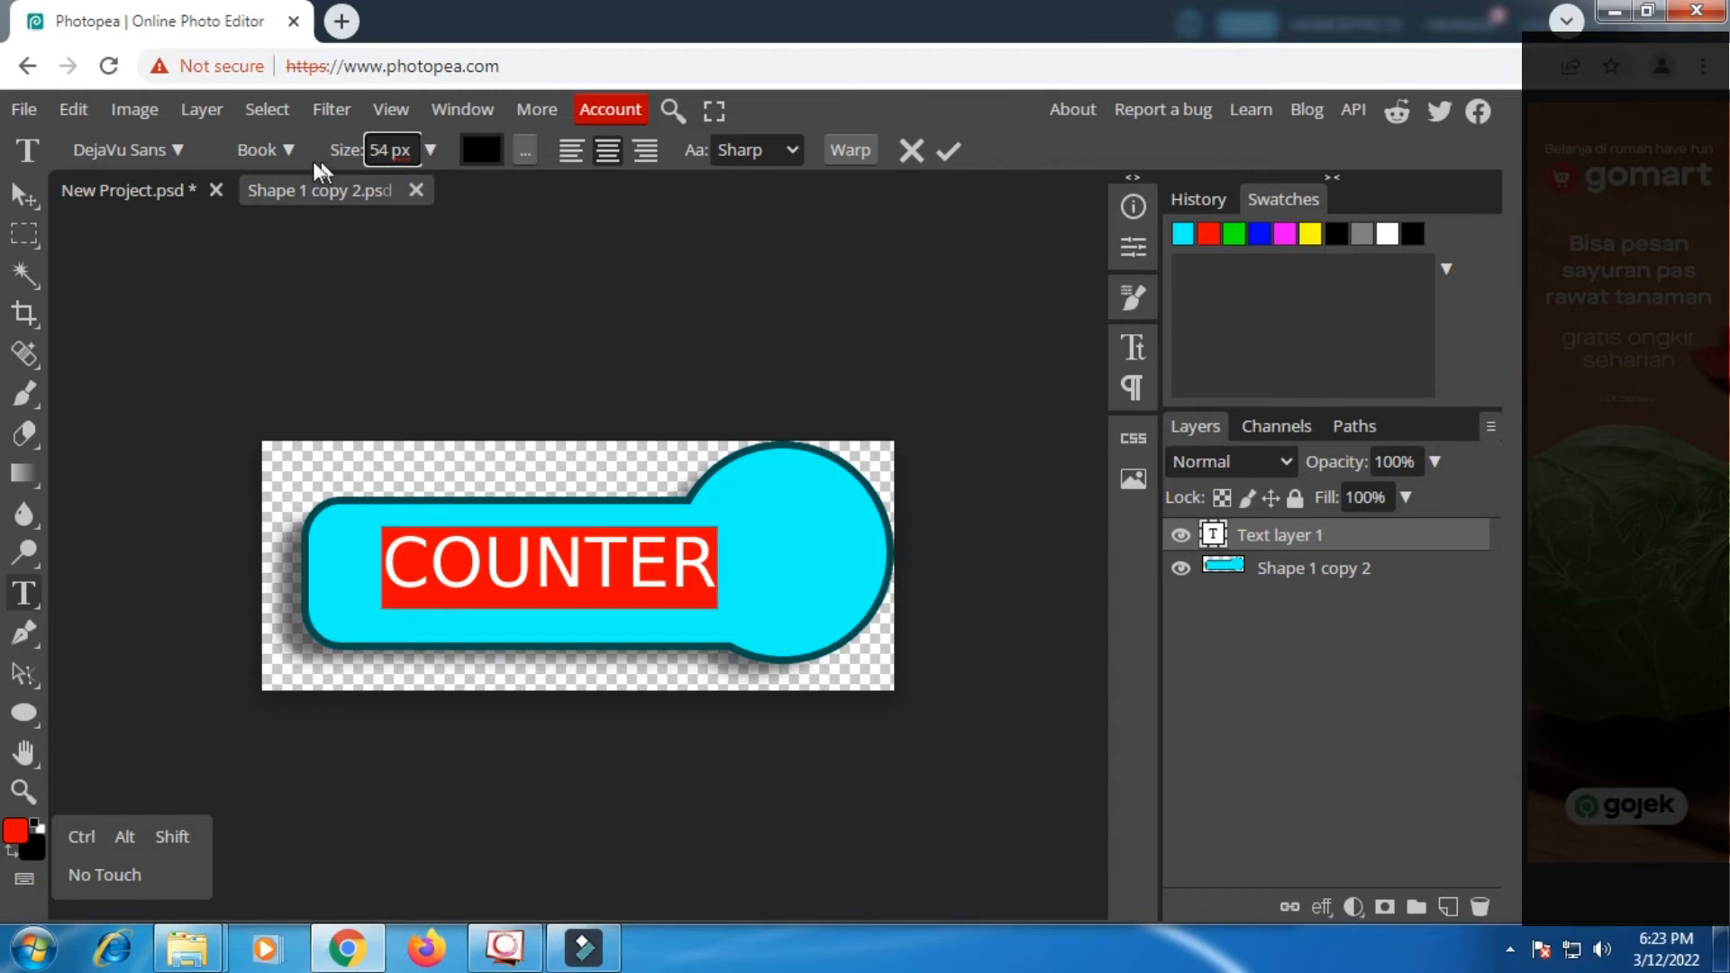
left_click(287, 157)
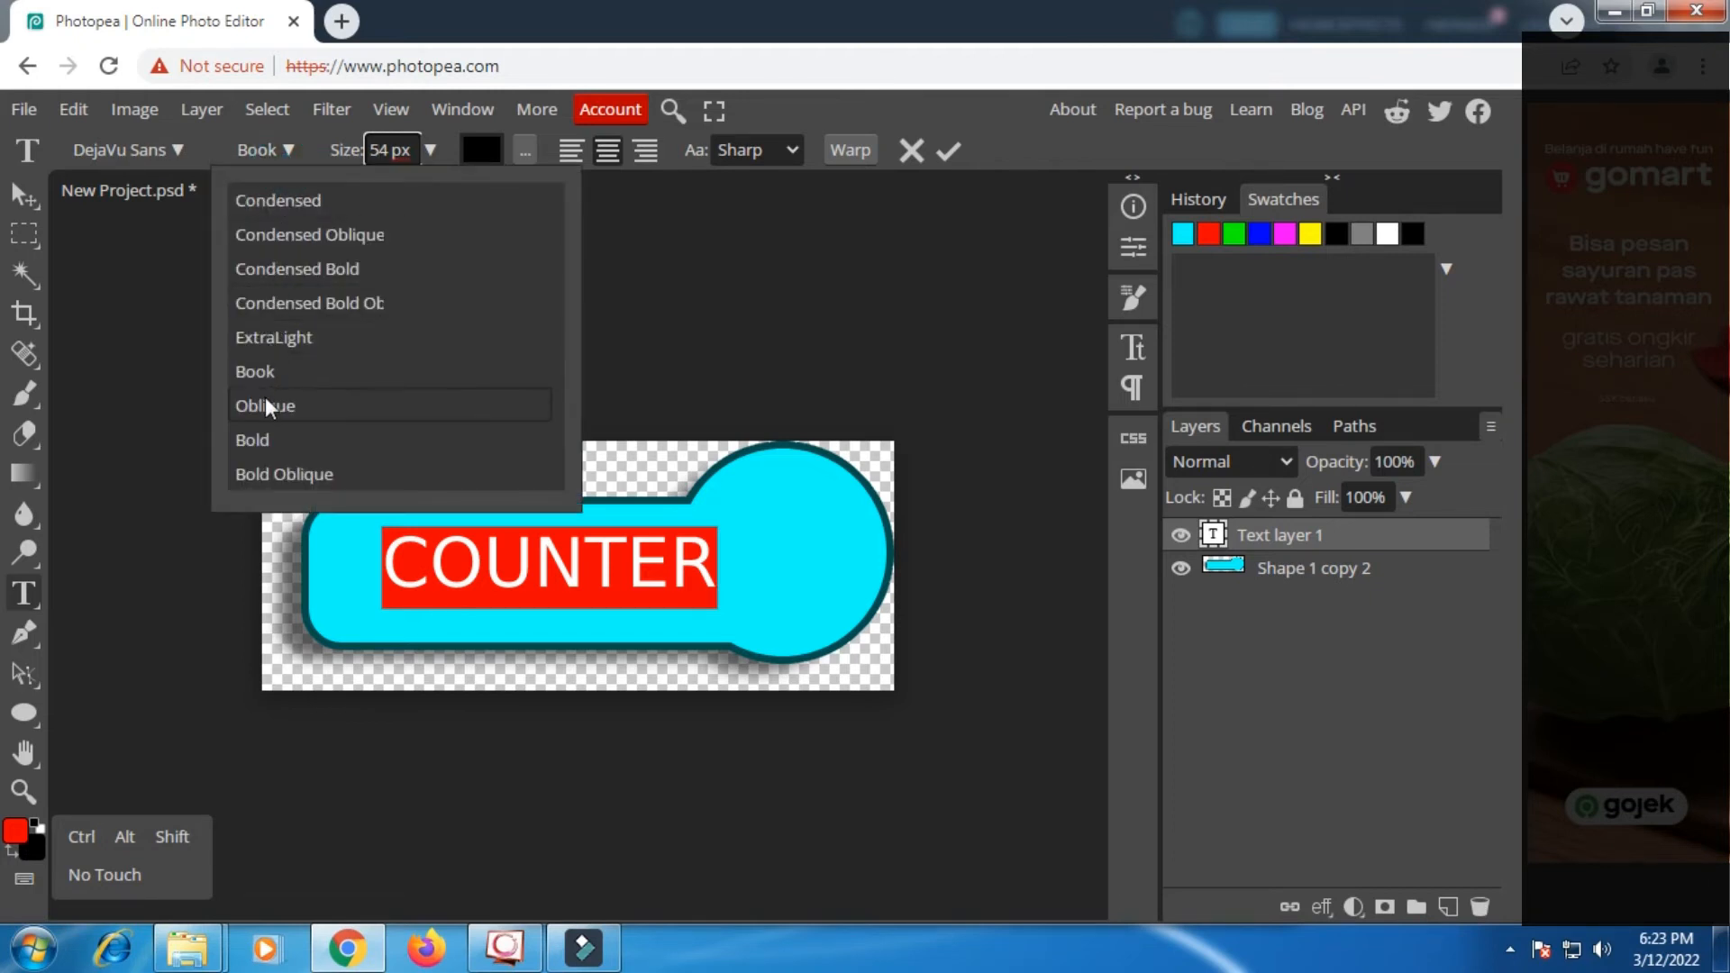
left_click(262, 440)
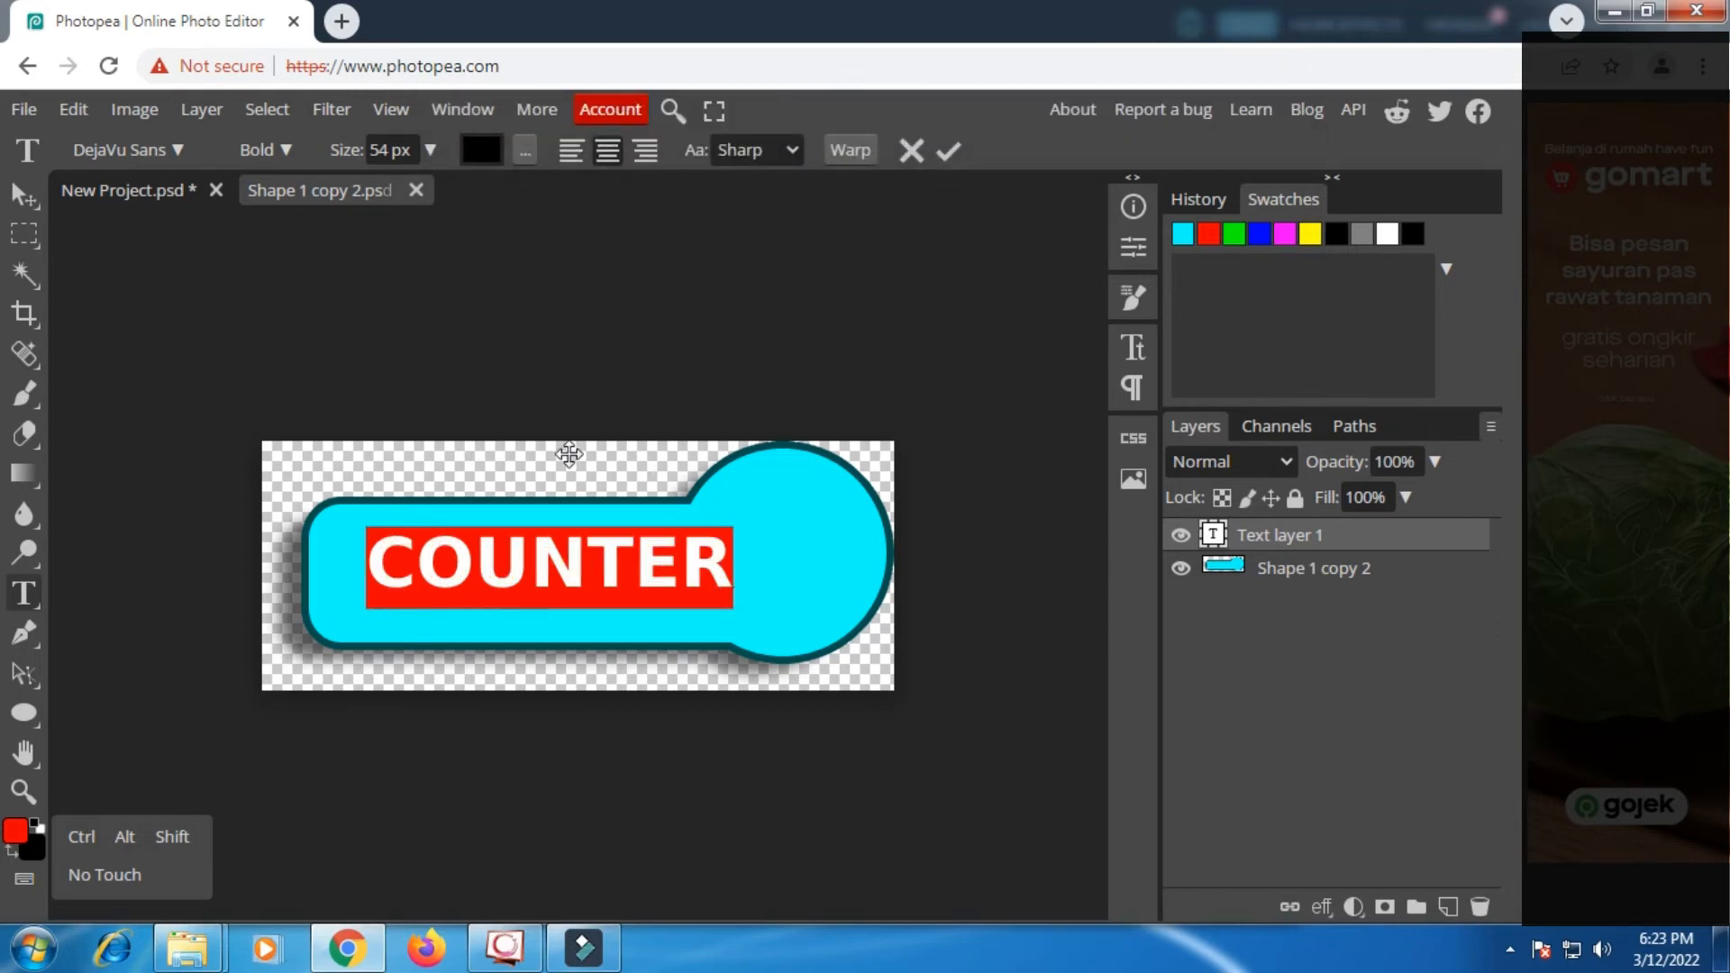
left_click_drag(352, 155, 343, 156)
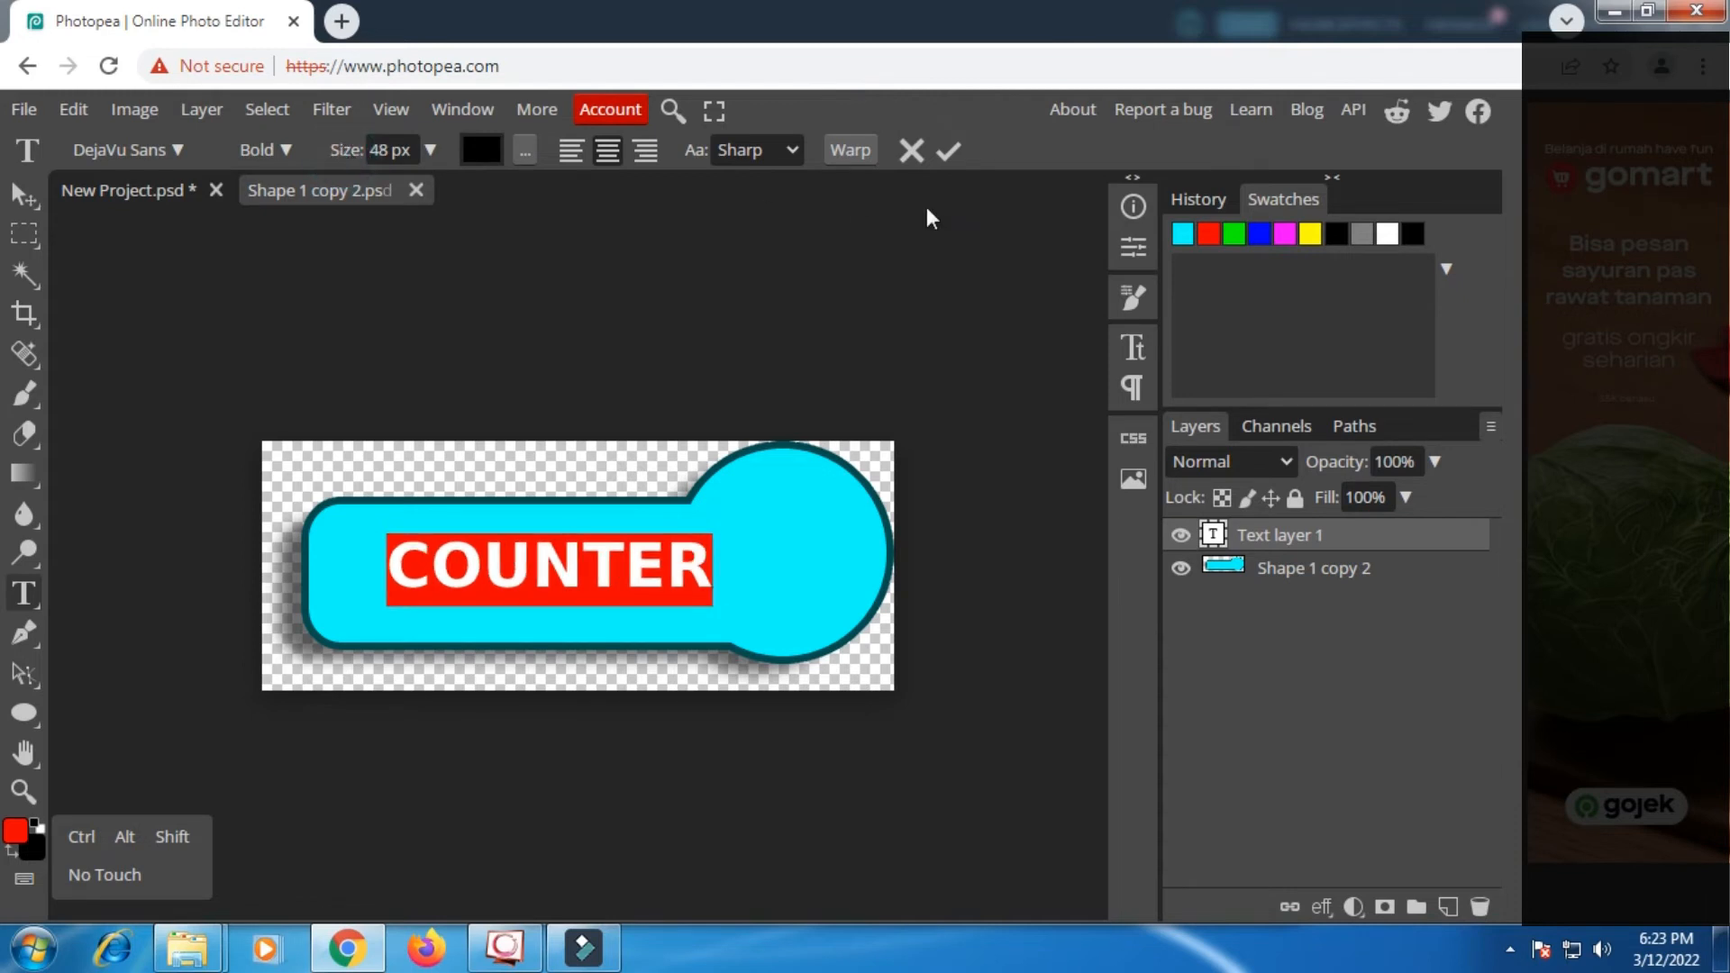
Set the COUNTER text's fill colour to white.
left_click(482, 151)
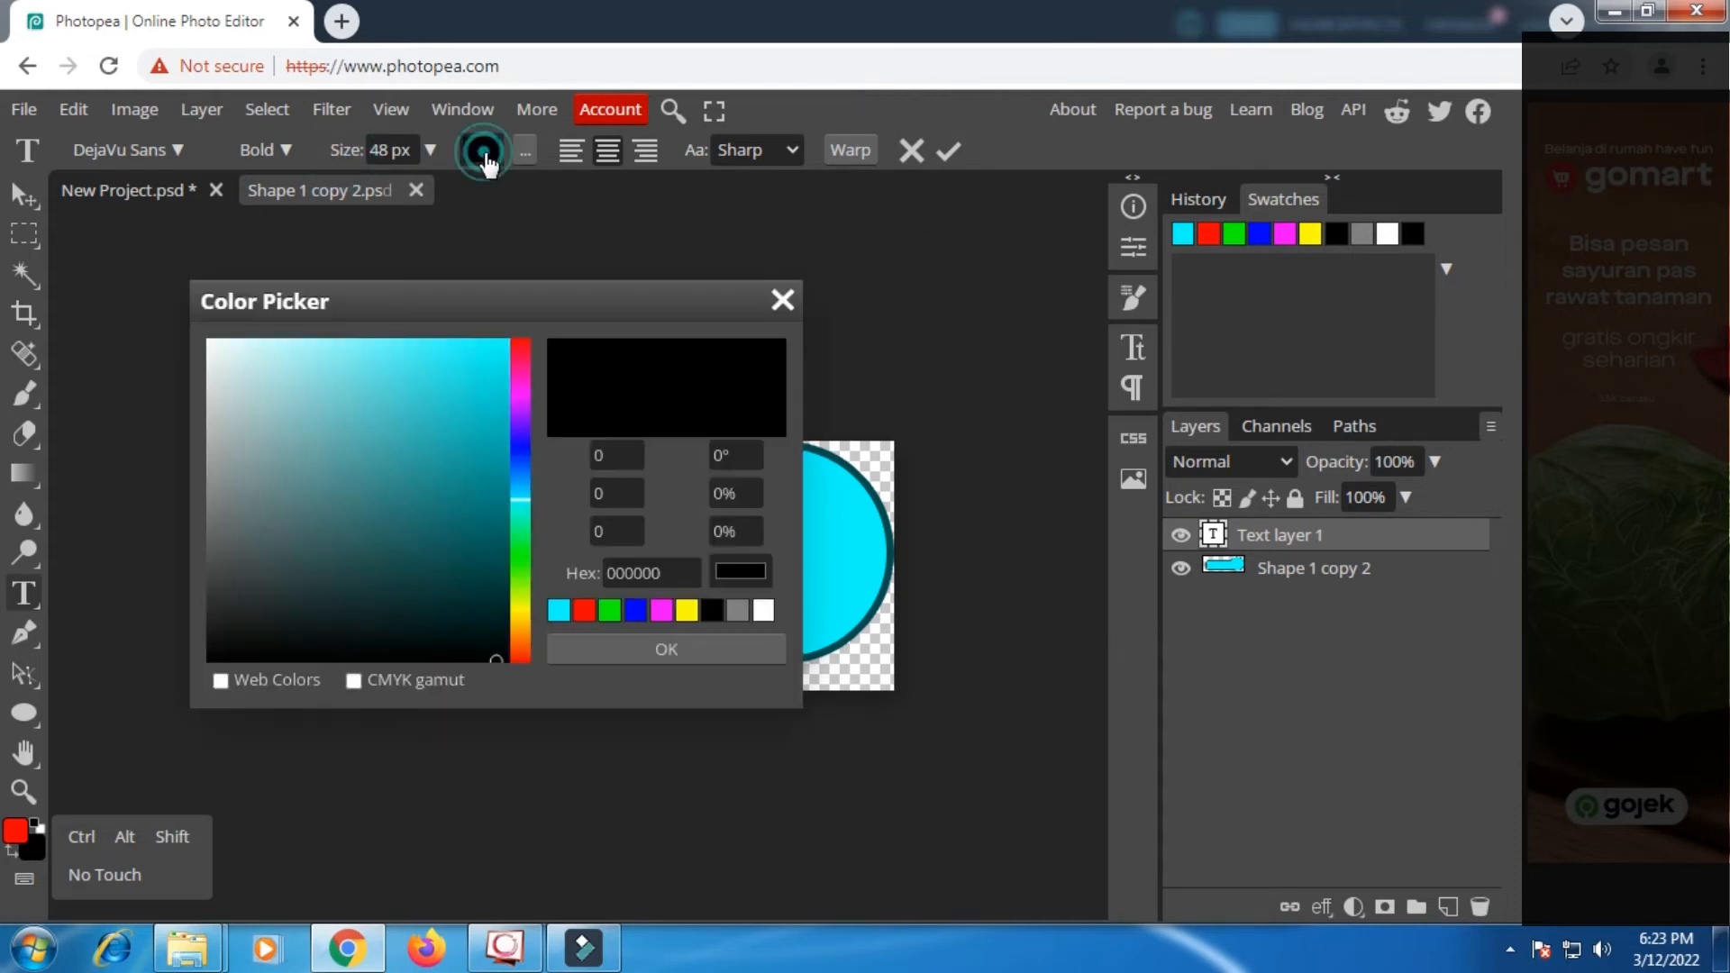
left_click_drag(215, 372, 208, 340)
left_click(667, 650)
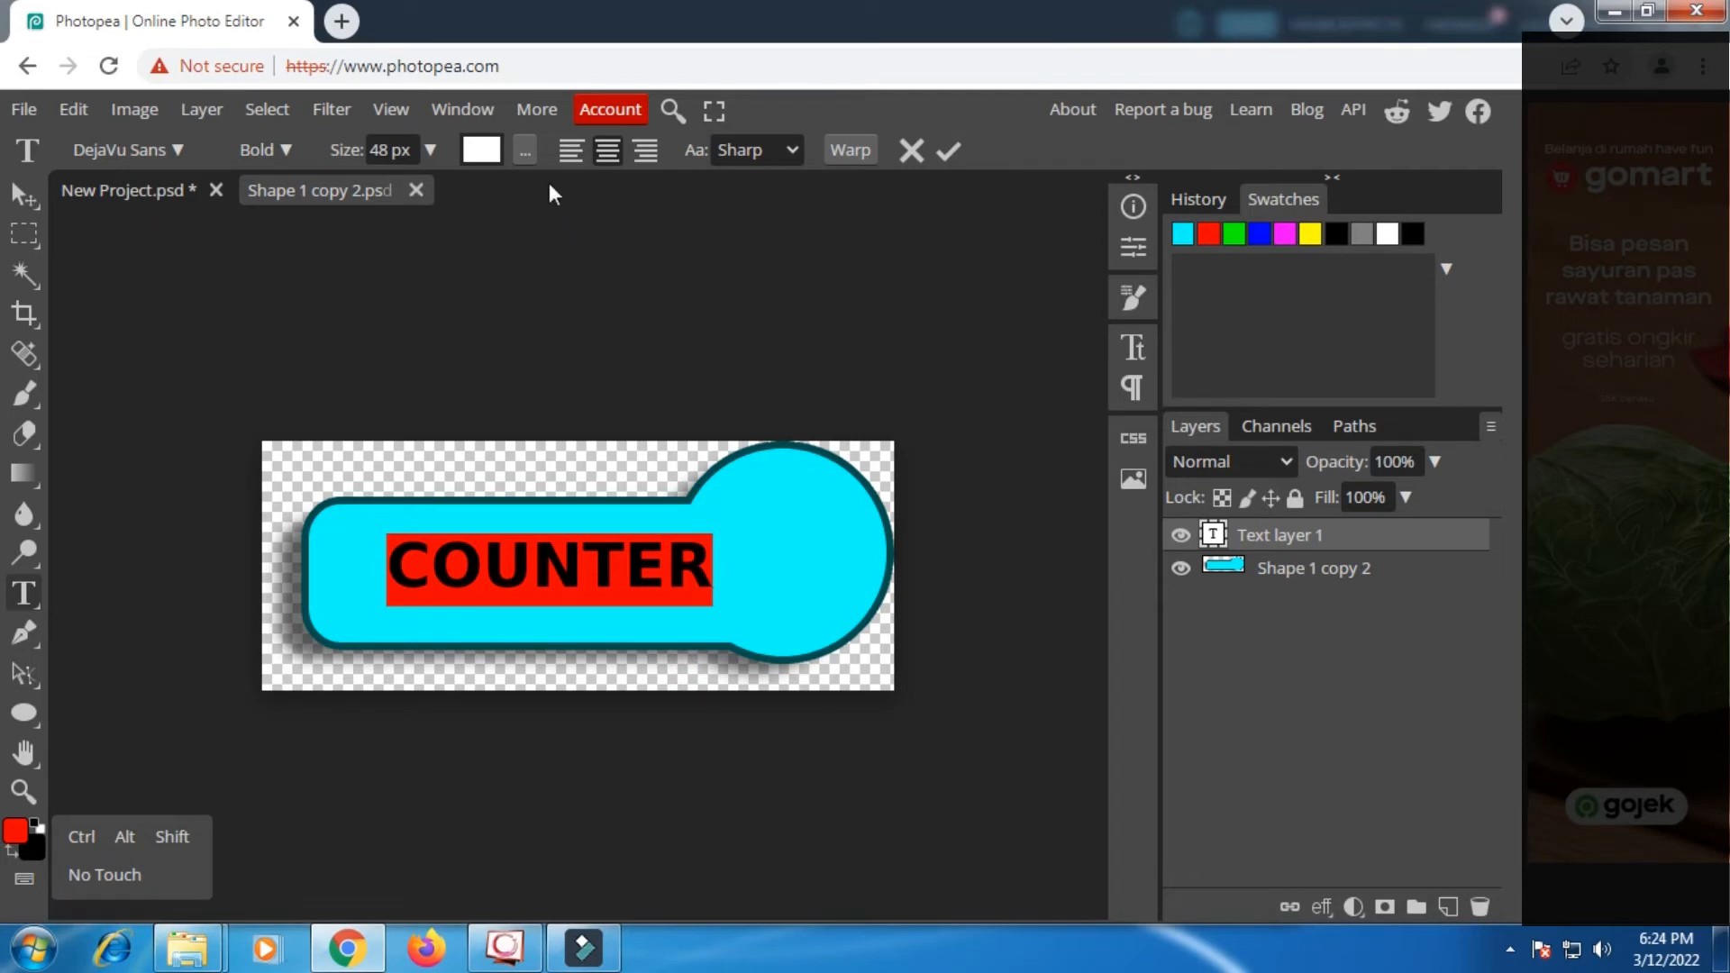
Give the COUNTER text a 2 px black stroke, commit it, and shift the text slightly left on the bar.
left_click(528, 151)
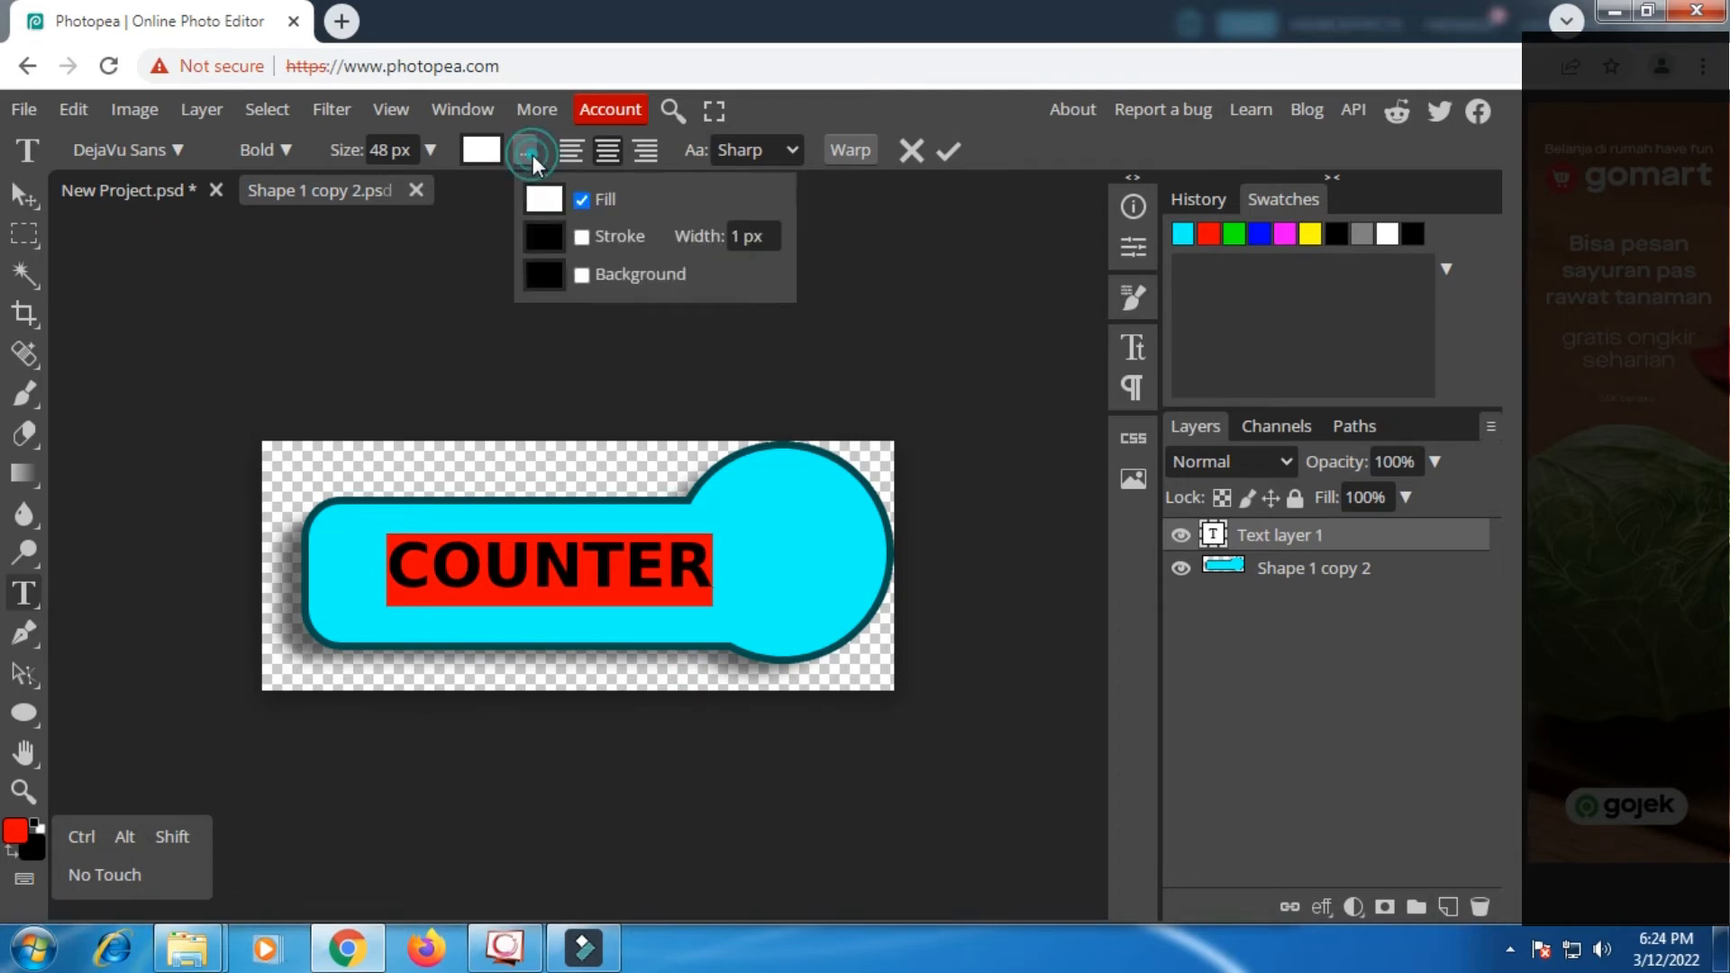
left_click(586, 239)
left_click(774, 237)
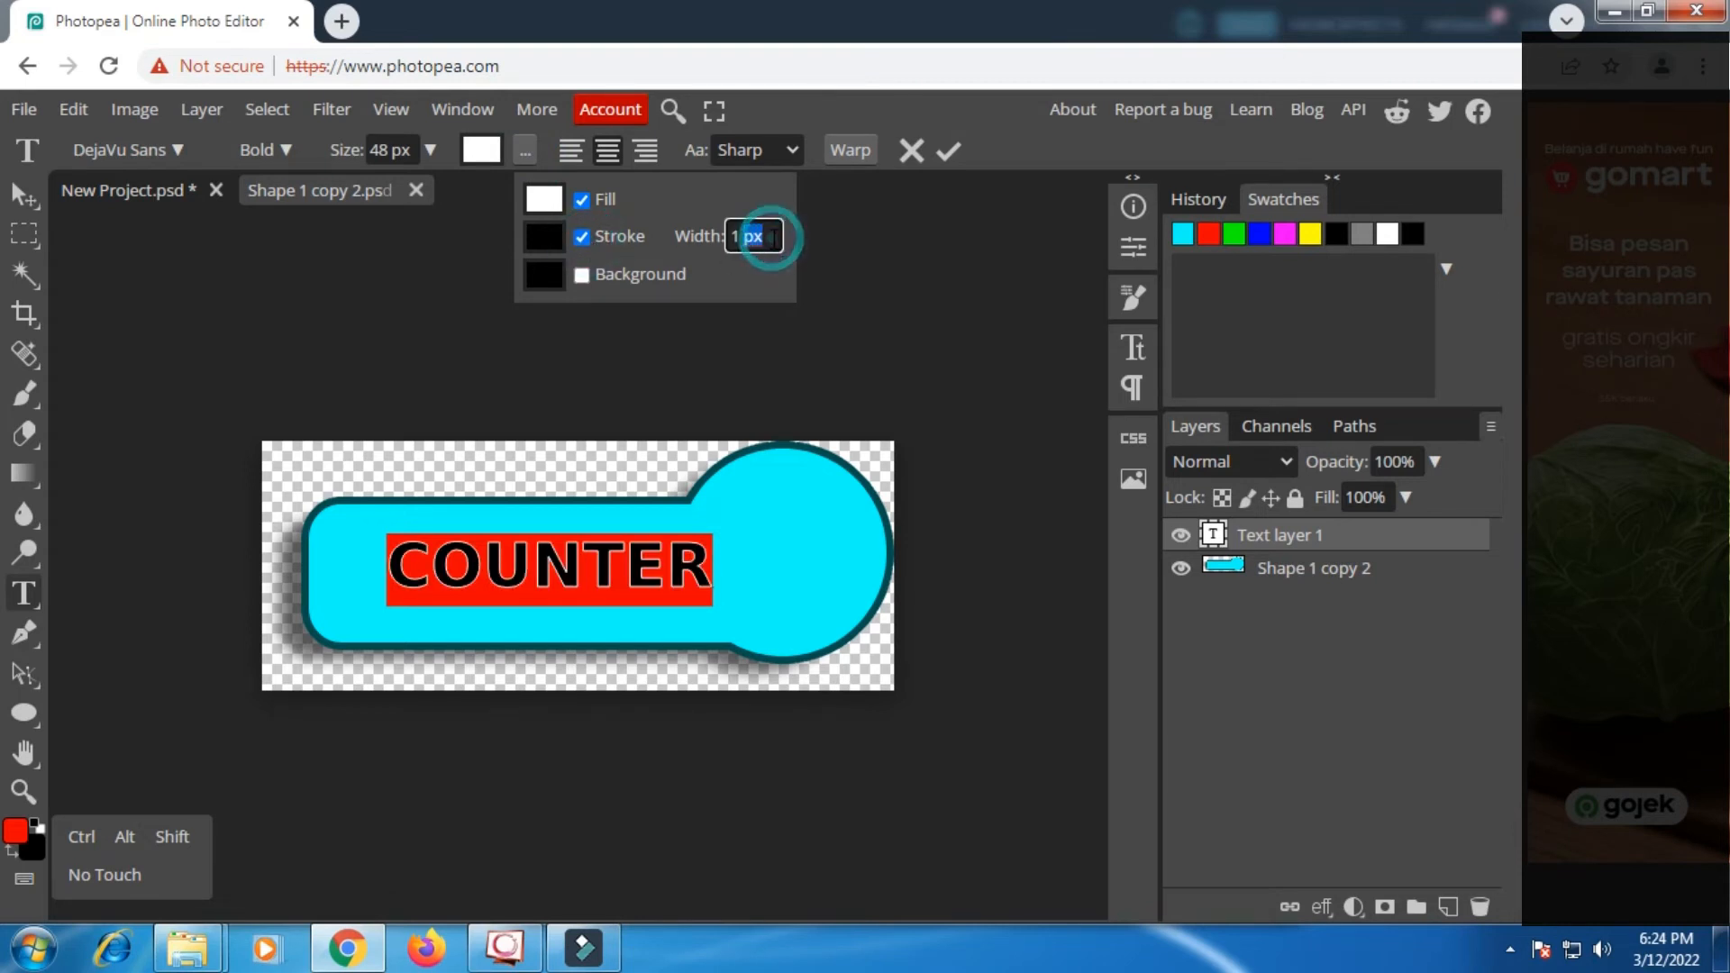
scroll(773, 236, "up", 3)
scroll(773, 237, "down", 2)
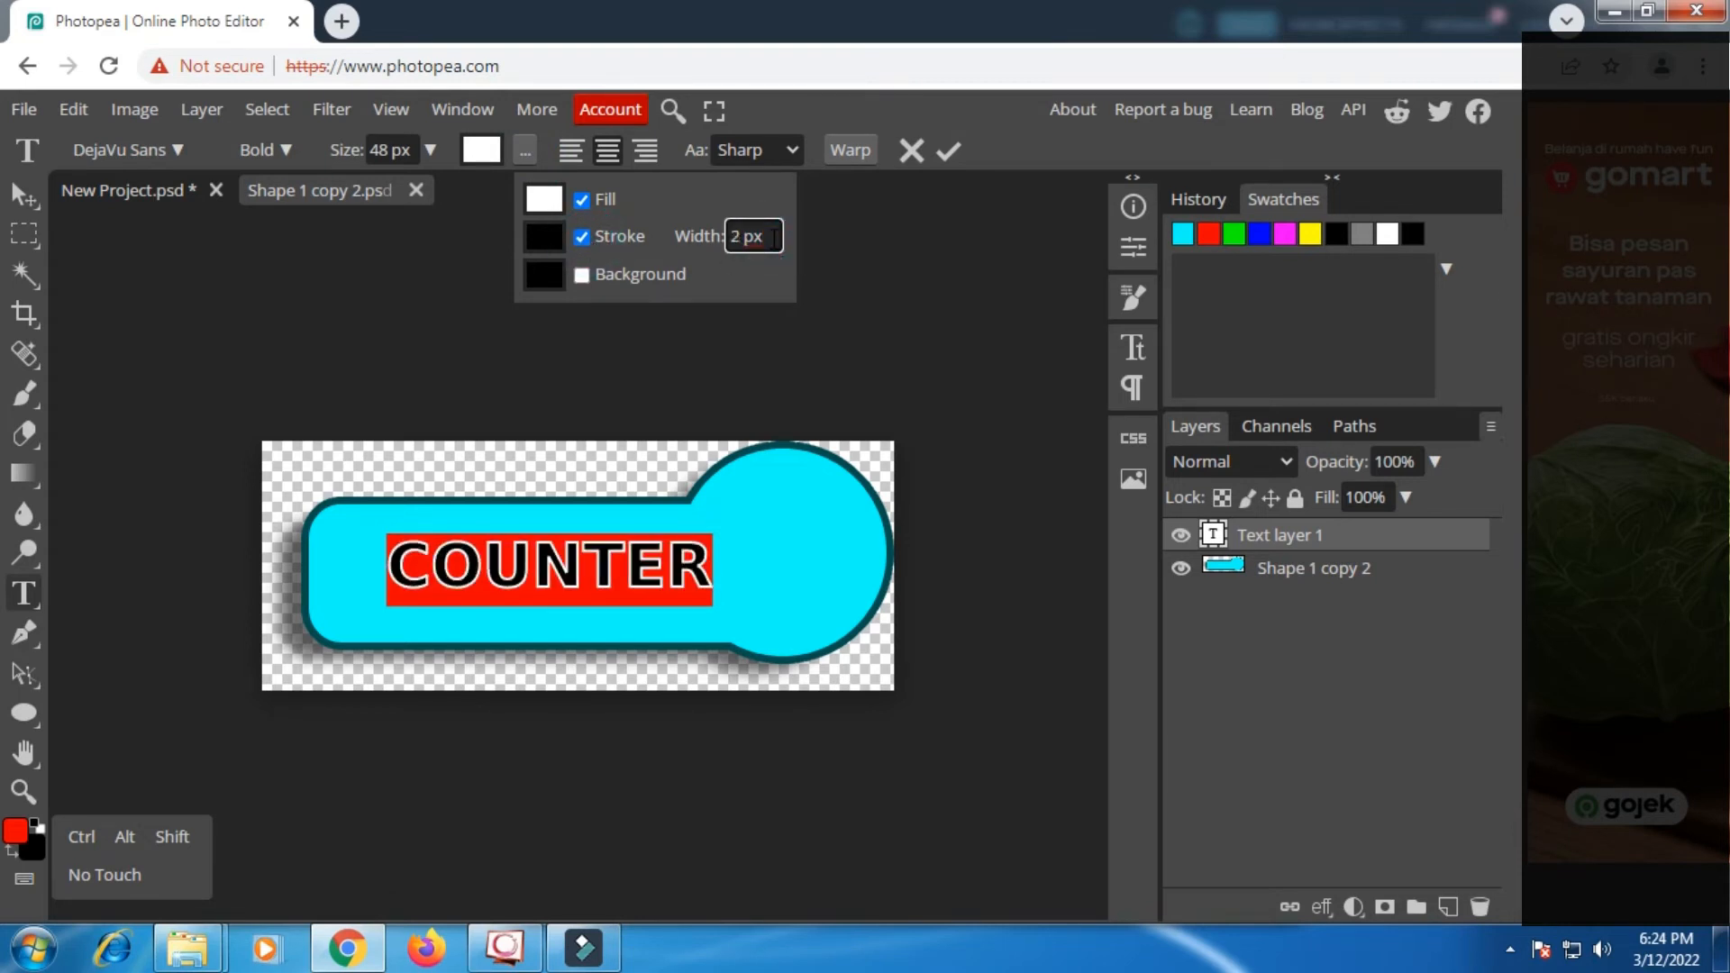
left_click(944, 153)
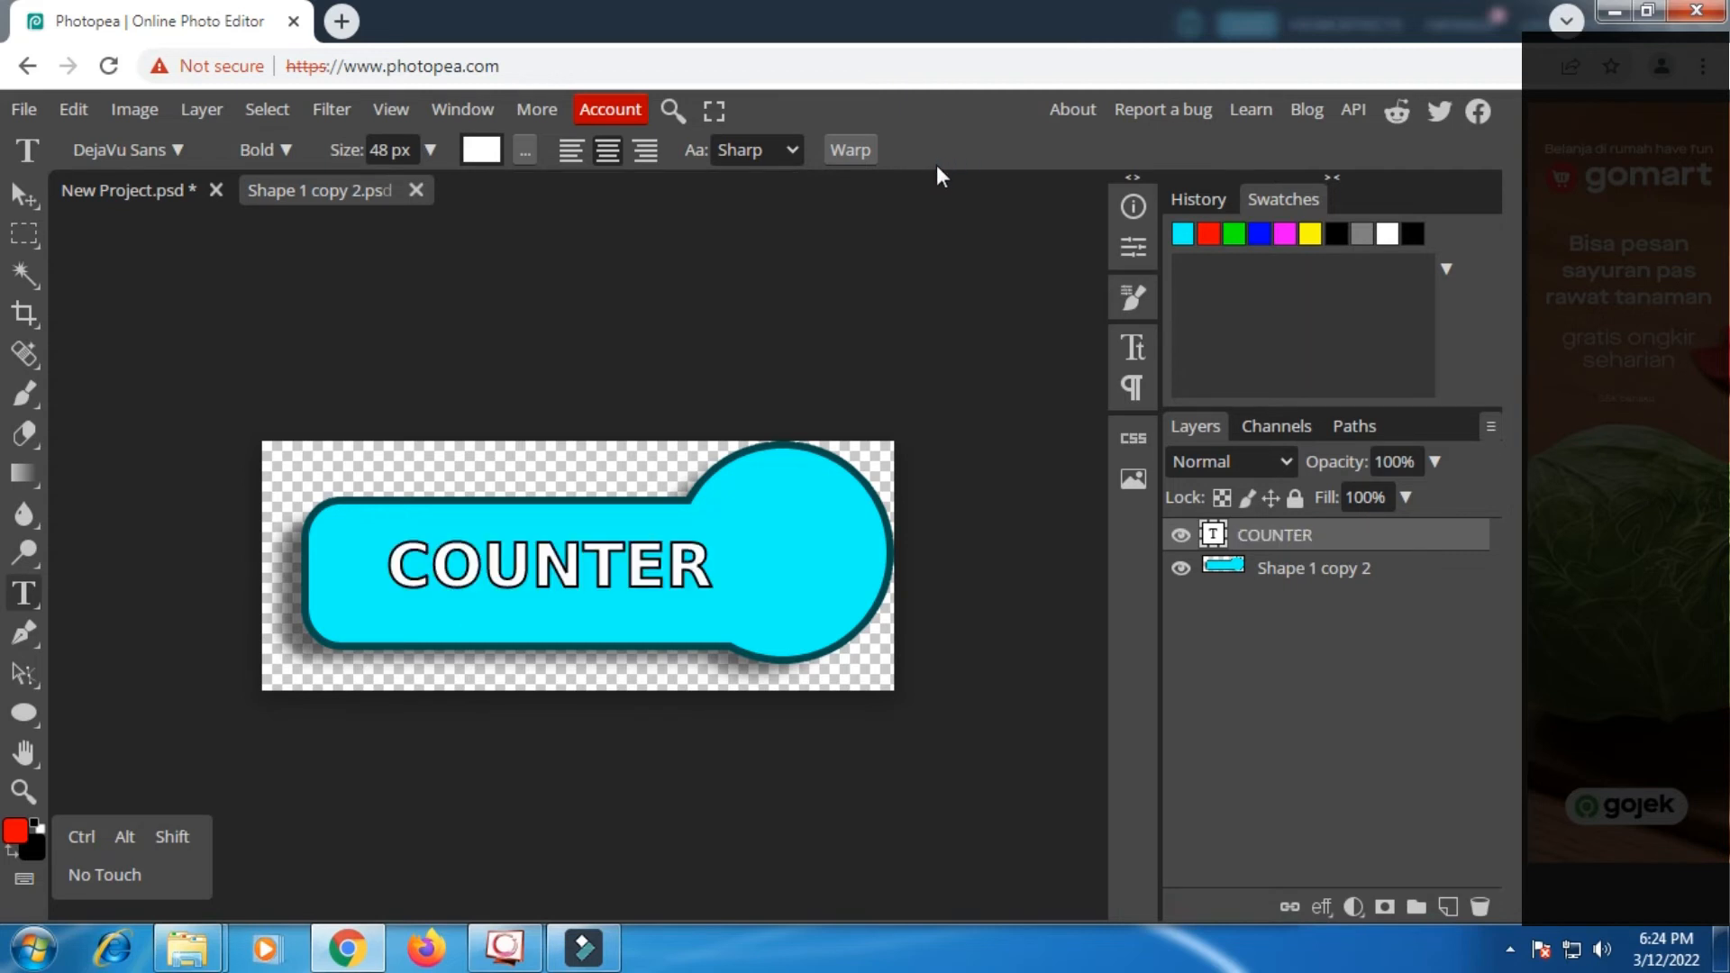
left_click(24, 196)
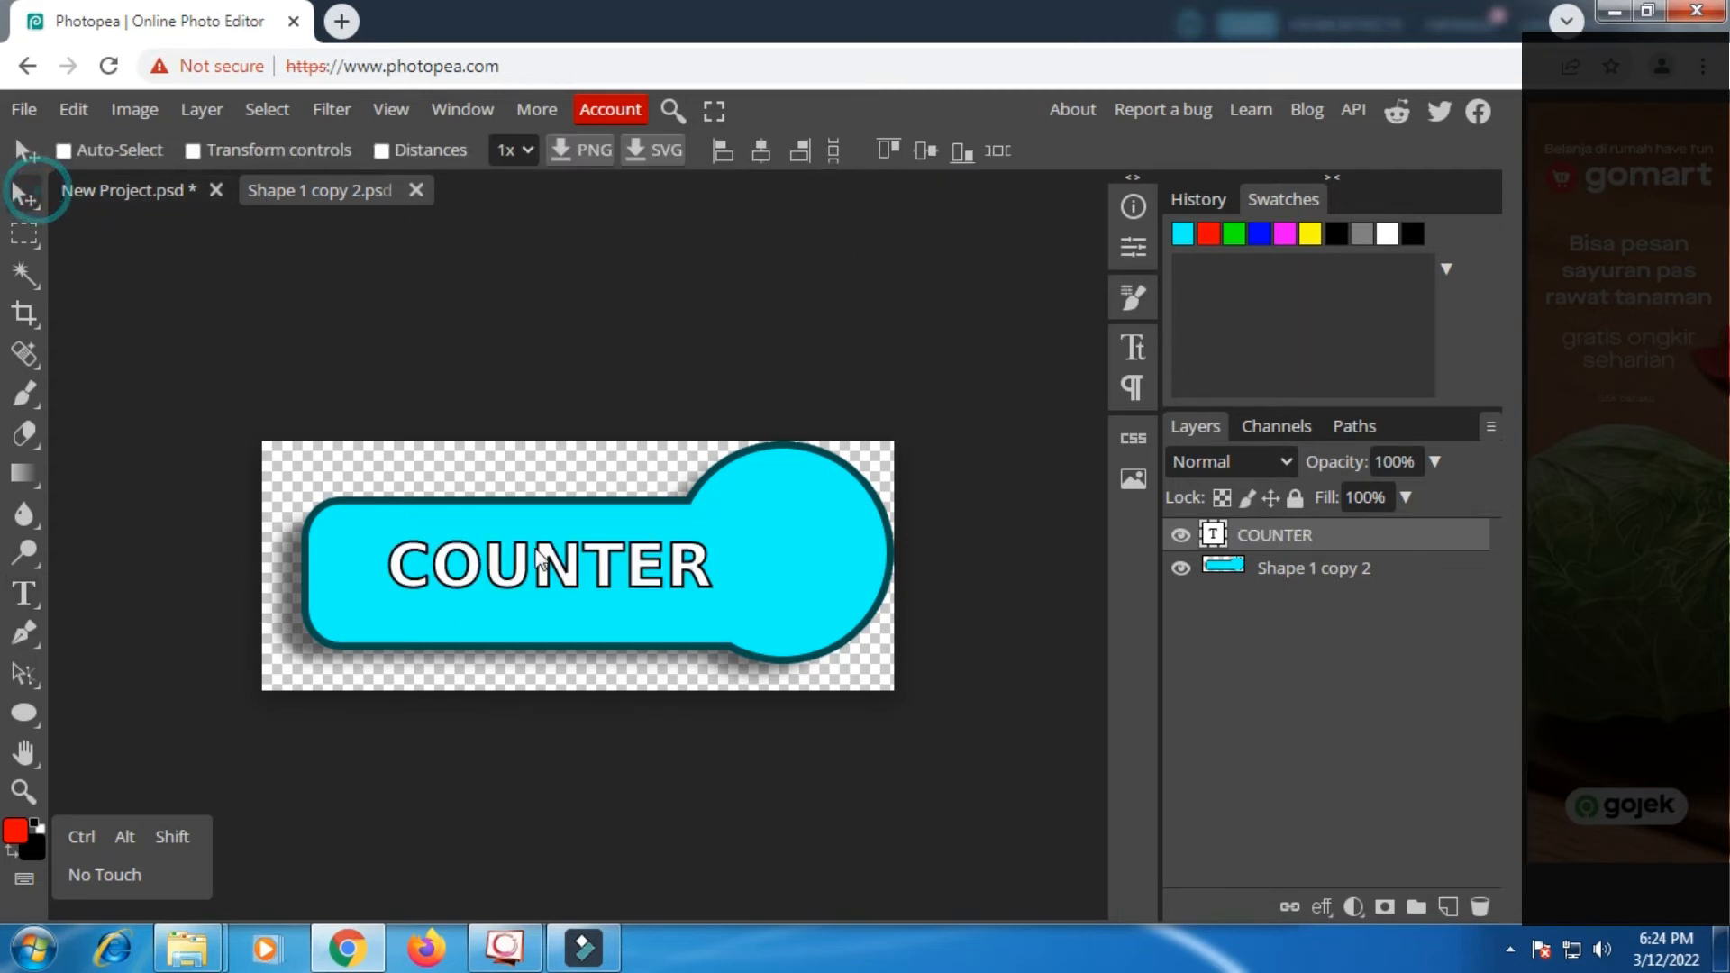
mouse_move(554, 565)
left_mouse_down()
mouse_move(514, 568)
mouse_move(529, 569)
left_mouse_up()
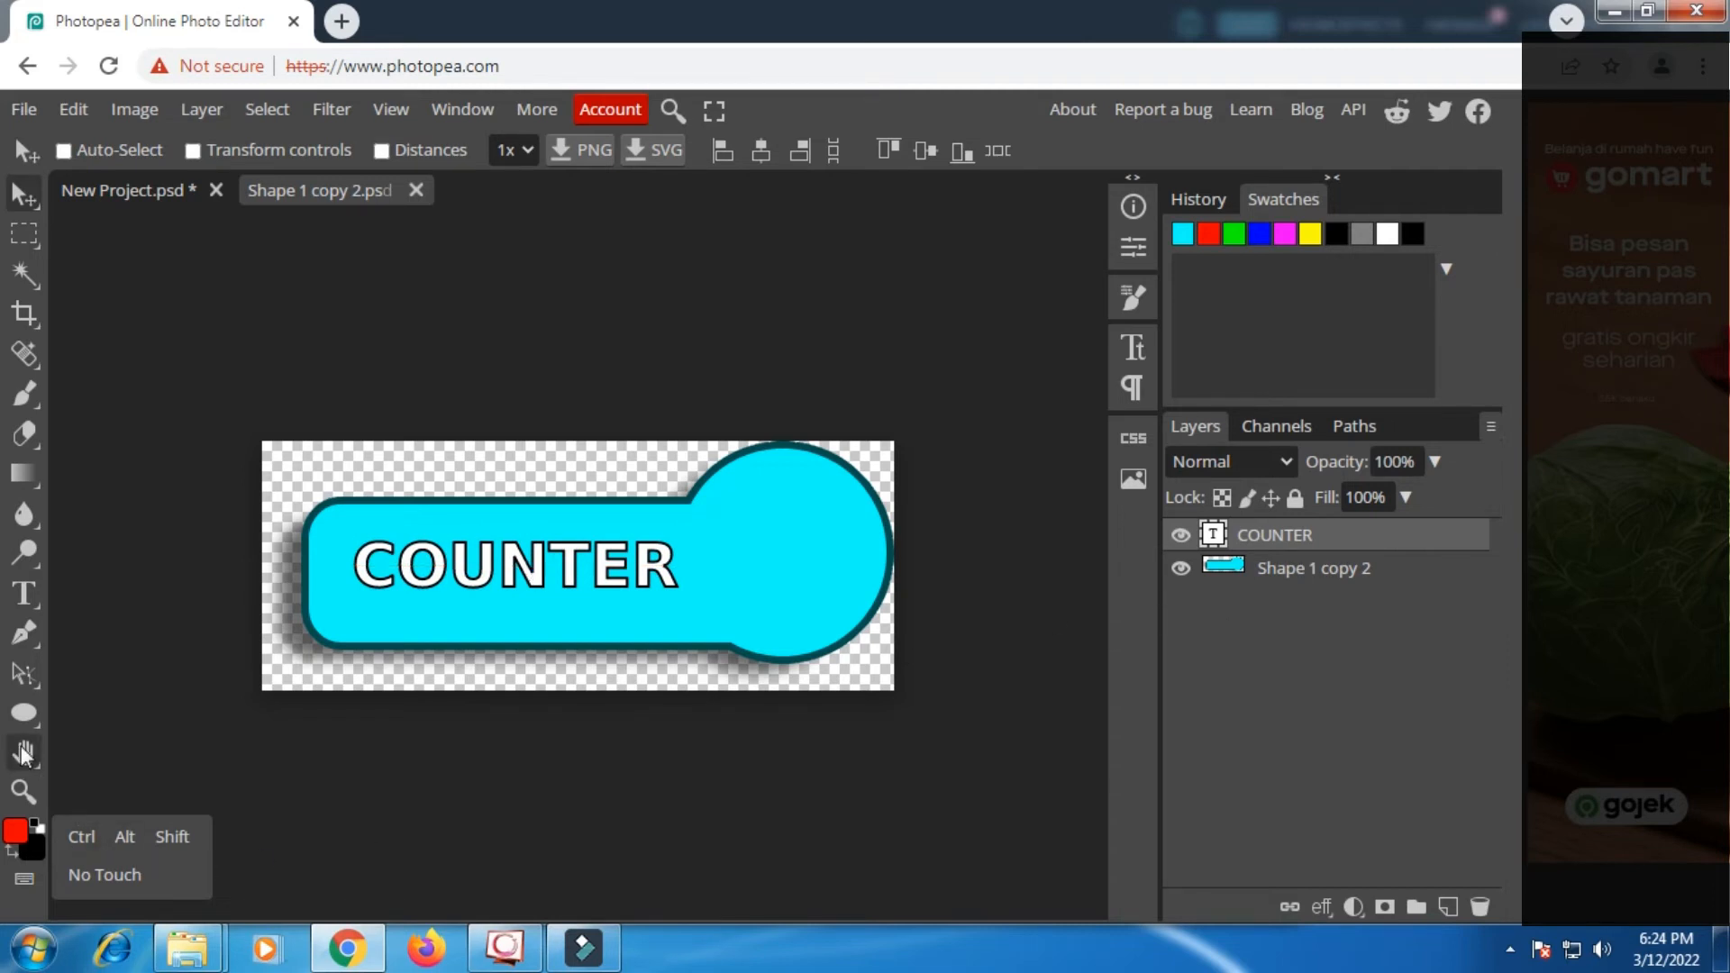
Draw the circled right-arrow custom shape with a fixed 1:1 ratio inside the label's circle.
right_click(24, 712)
left_click(126, 872)
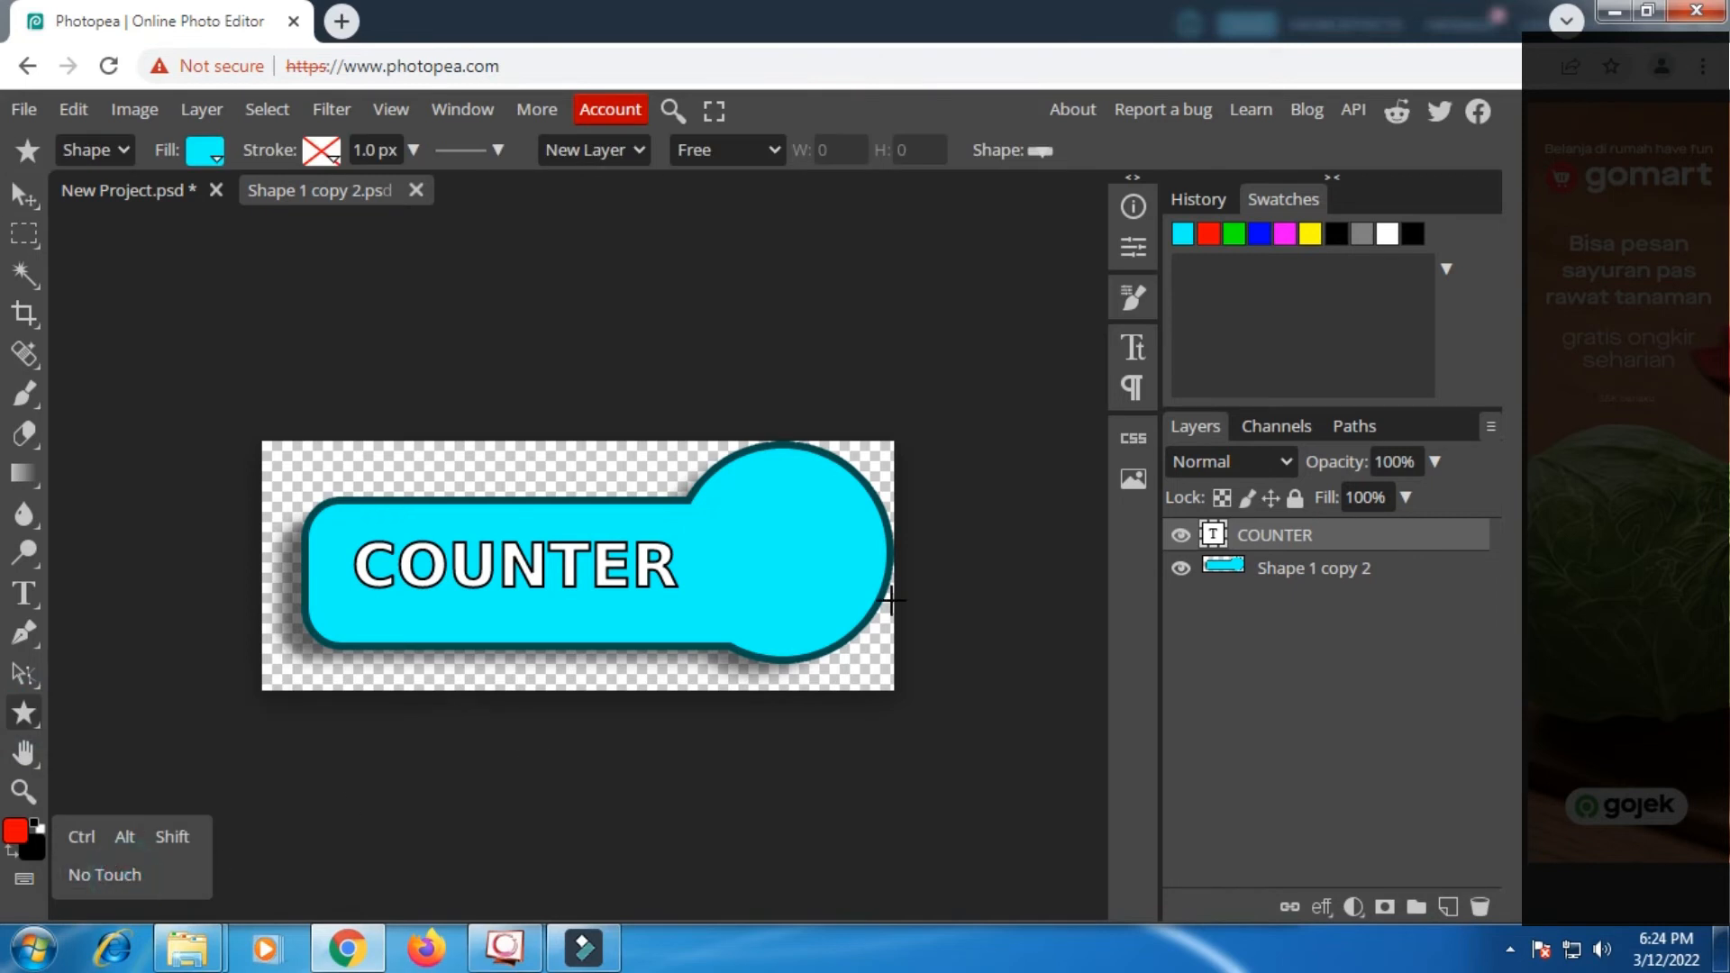
left_click(1041, 153)
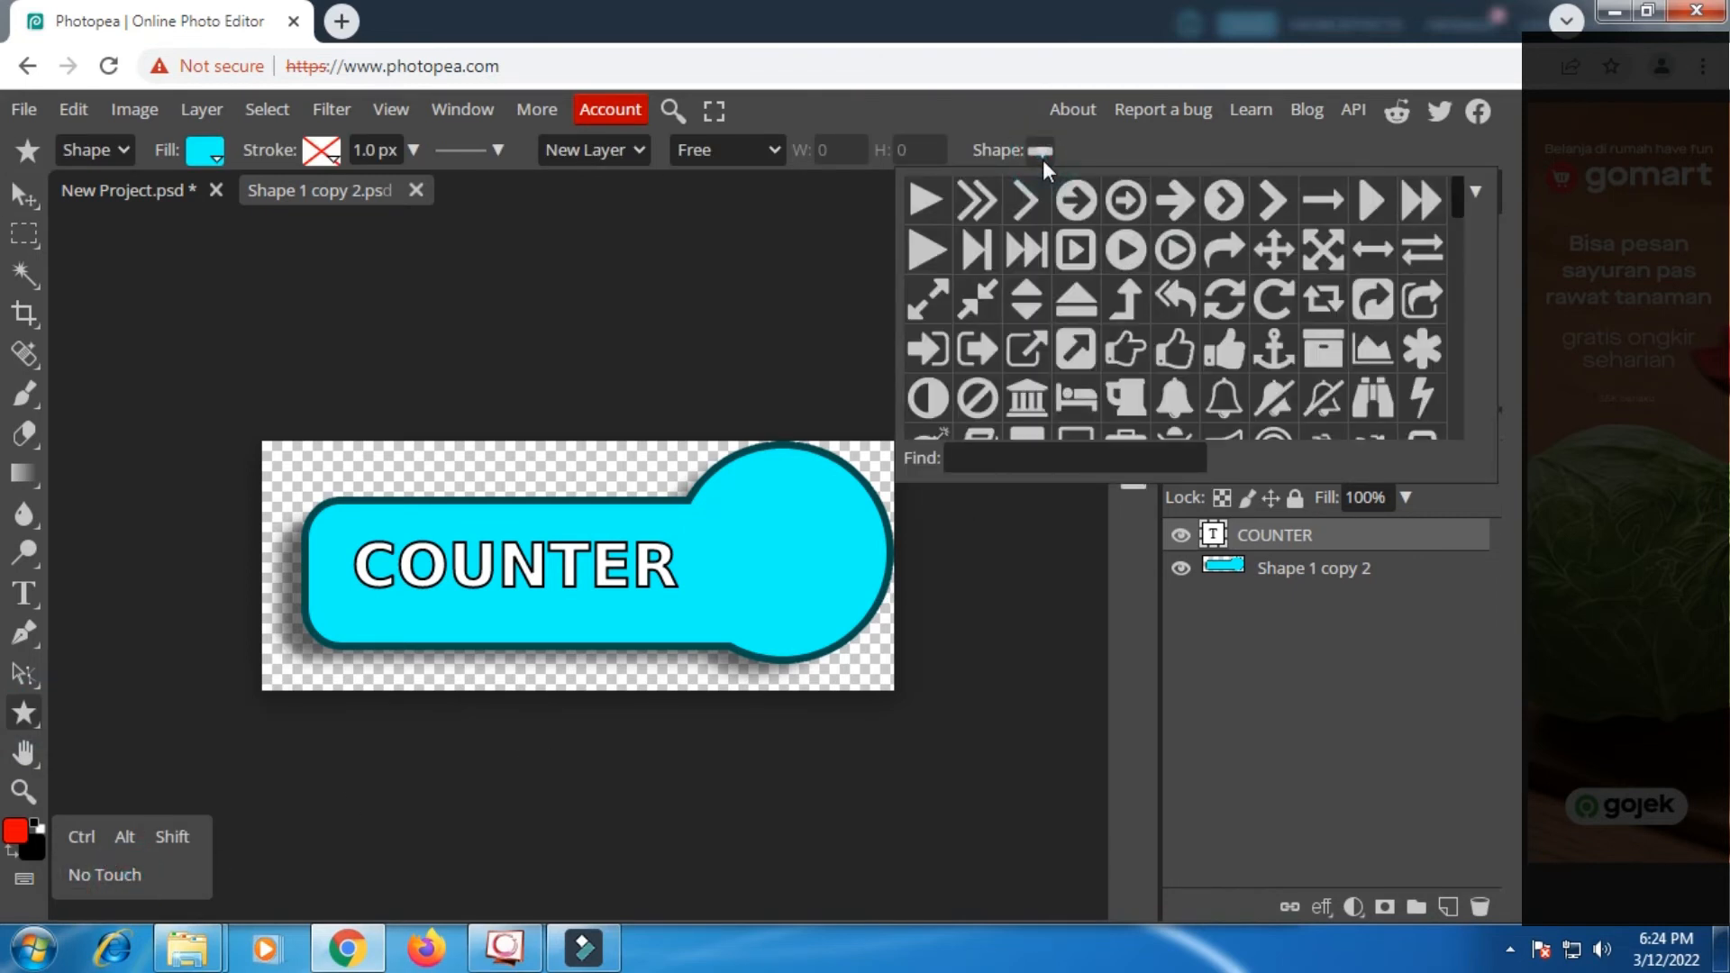
left_click(1075, 200)
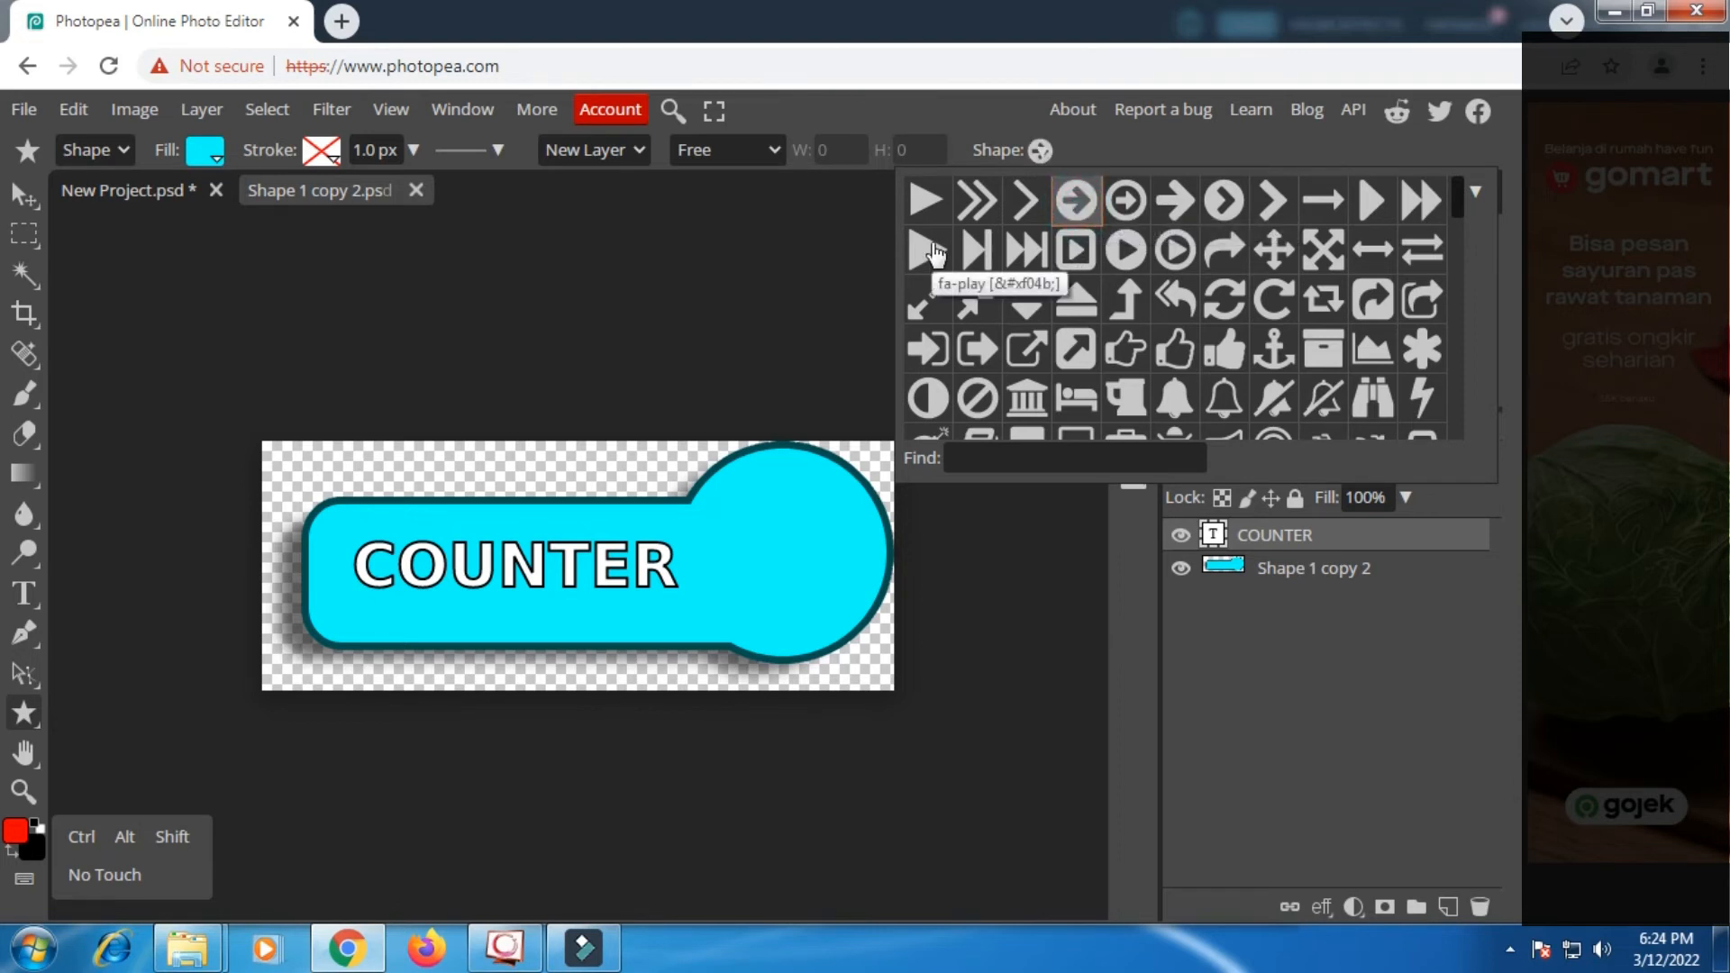
left_click(775, 149)
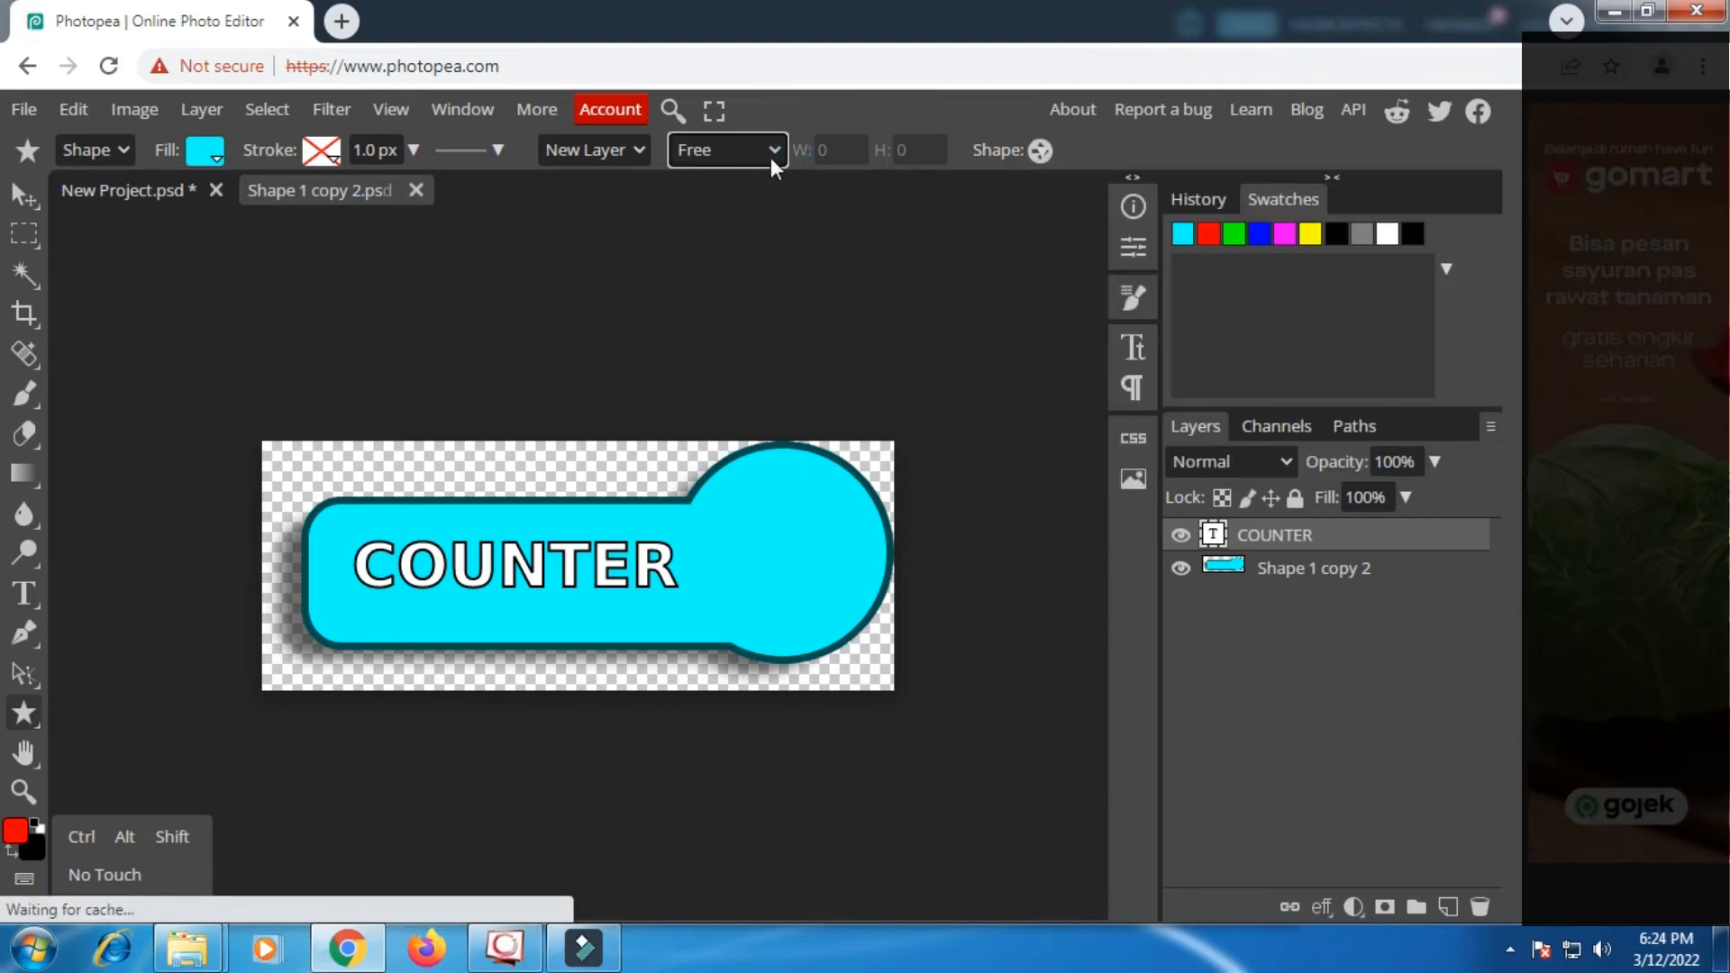
left_click(773, 149)
left_click(737, 203)
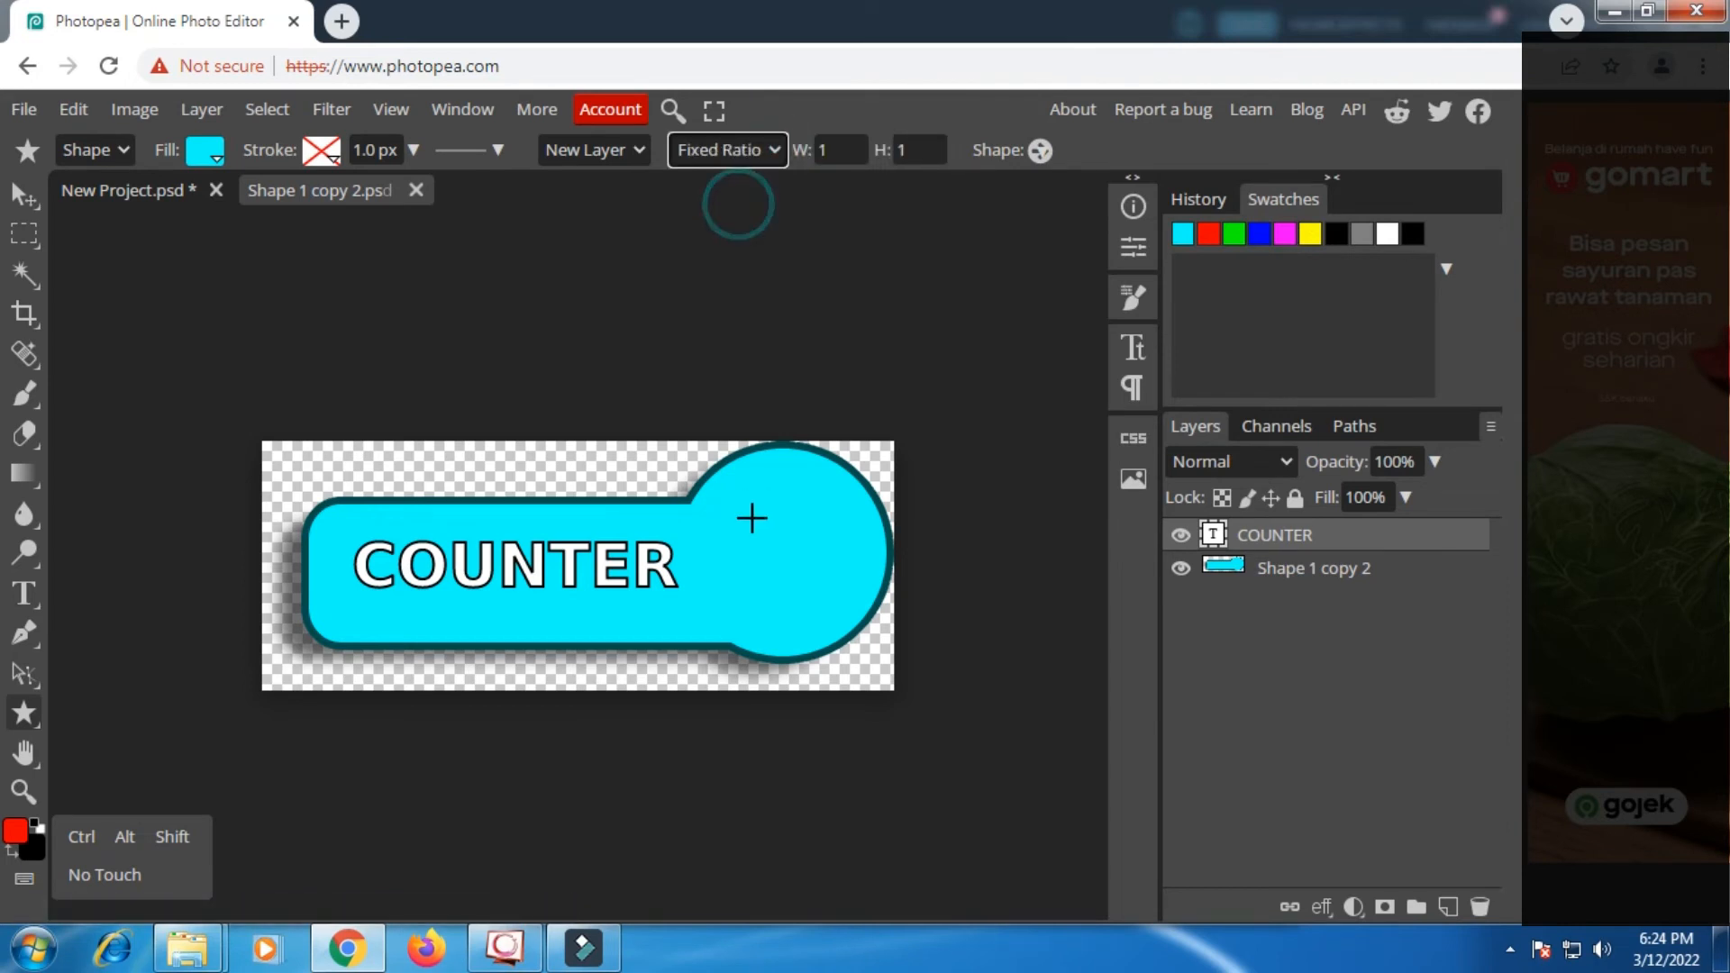
left_click_drag(724, 502, 842, 639)
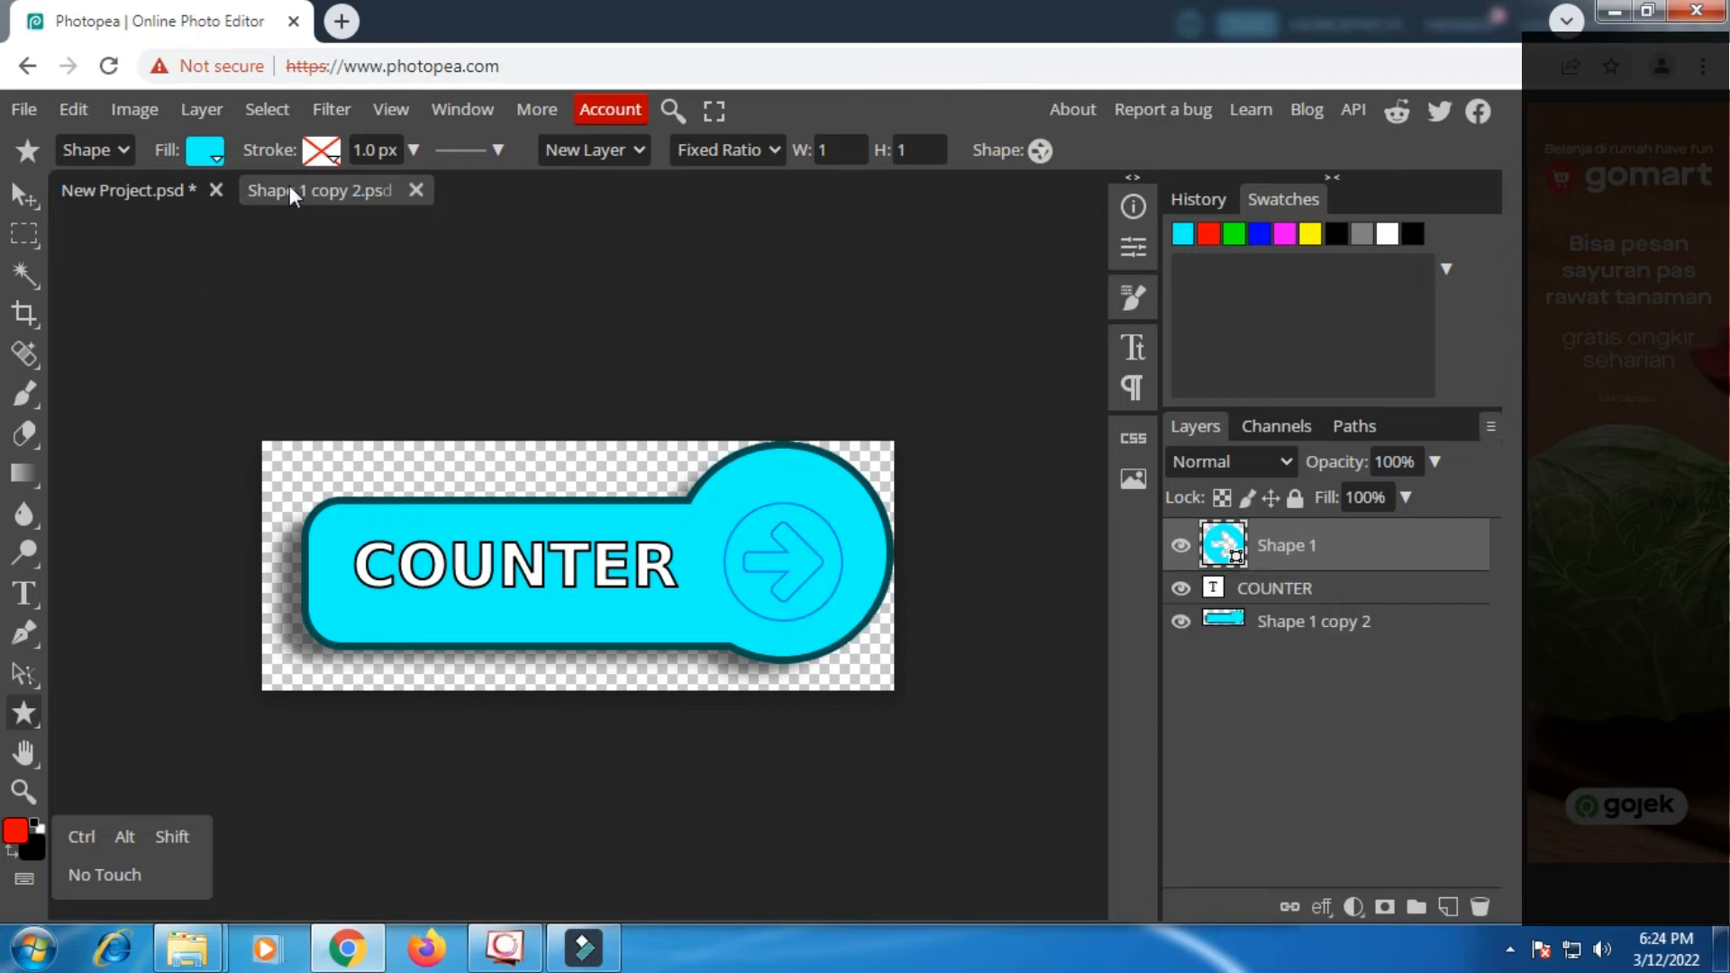
Fill the arrow shape with black and centre it within the label's circle.
left_click(214, 155)
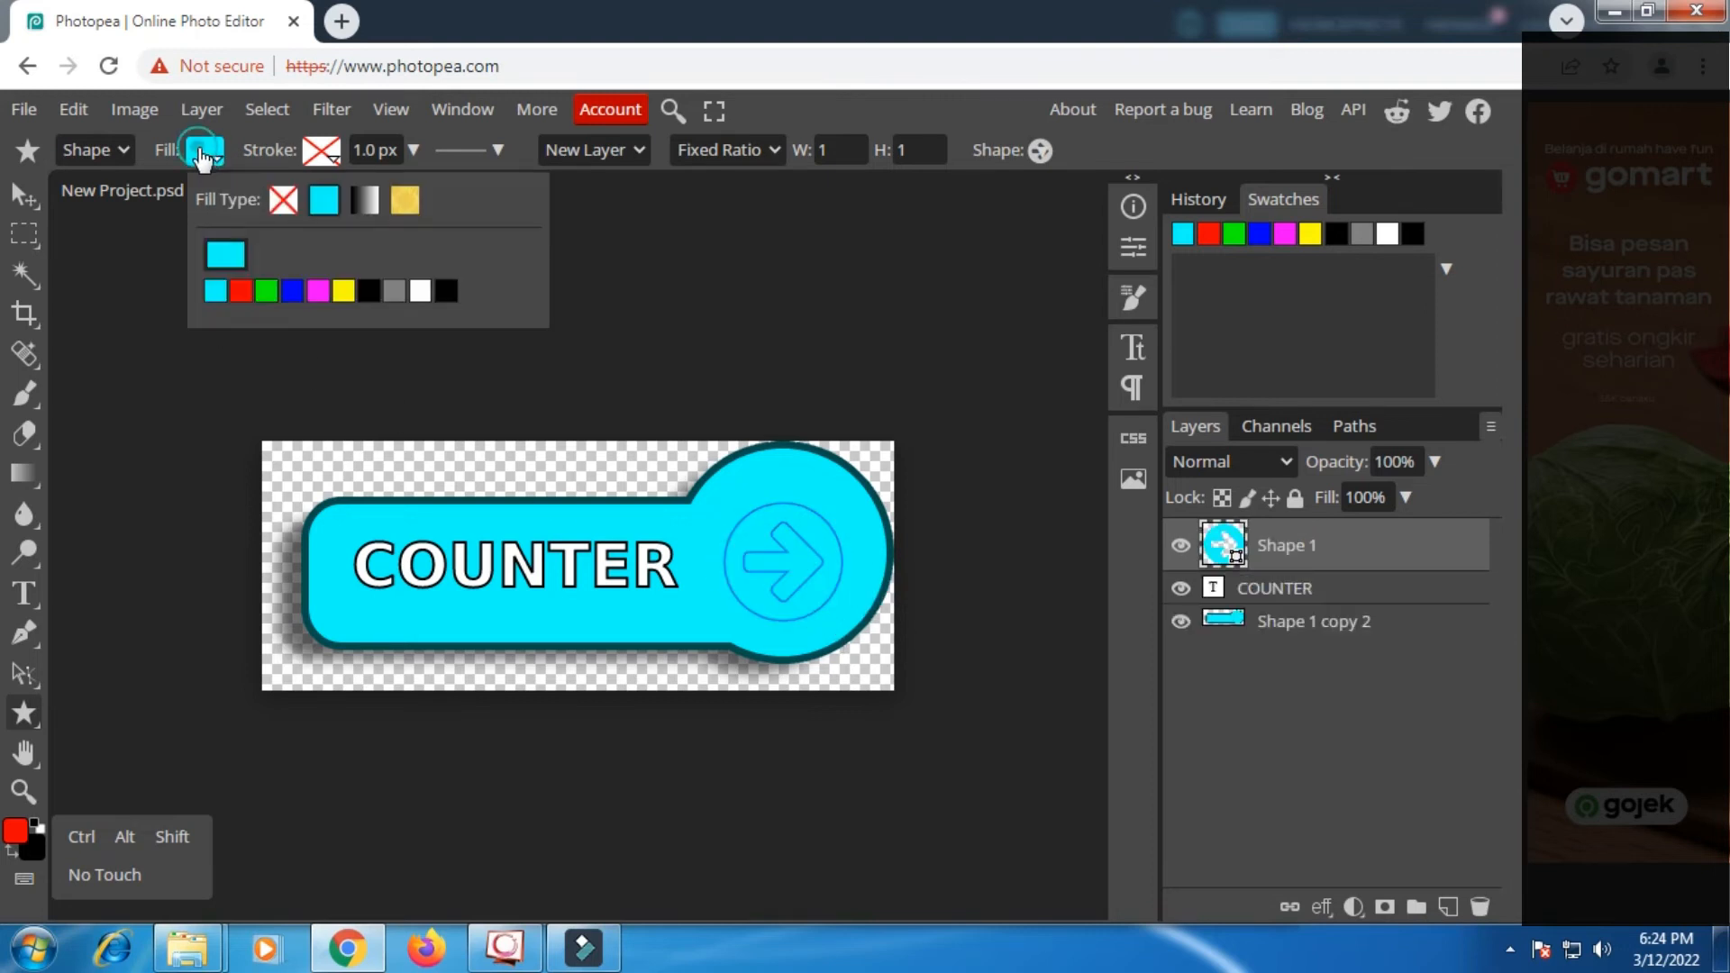
left_click(369, 292)
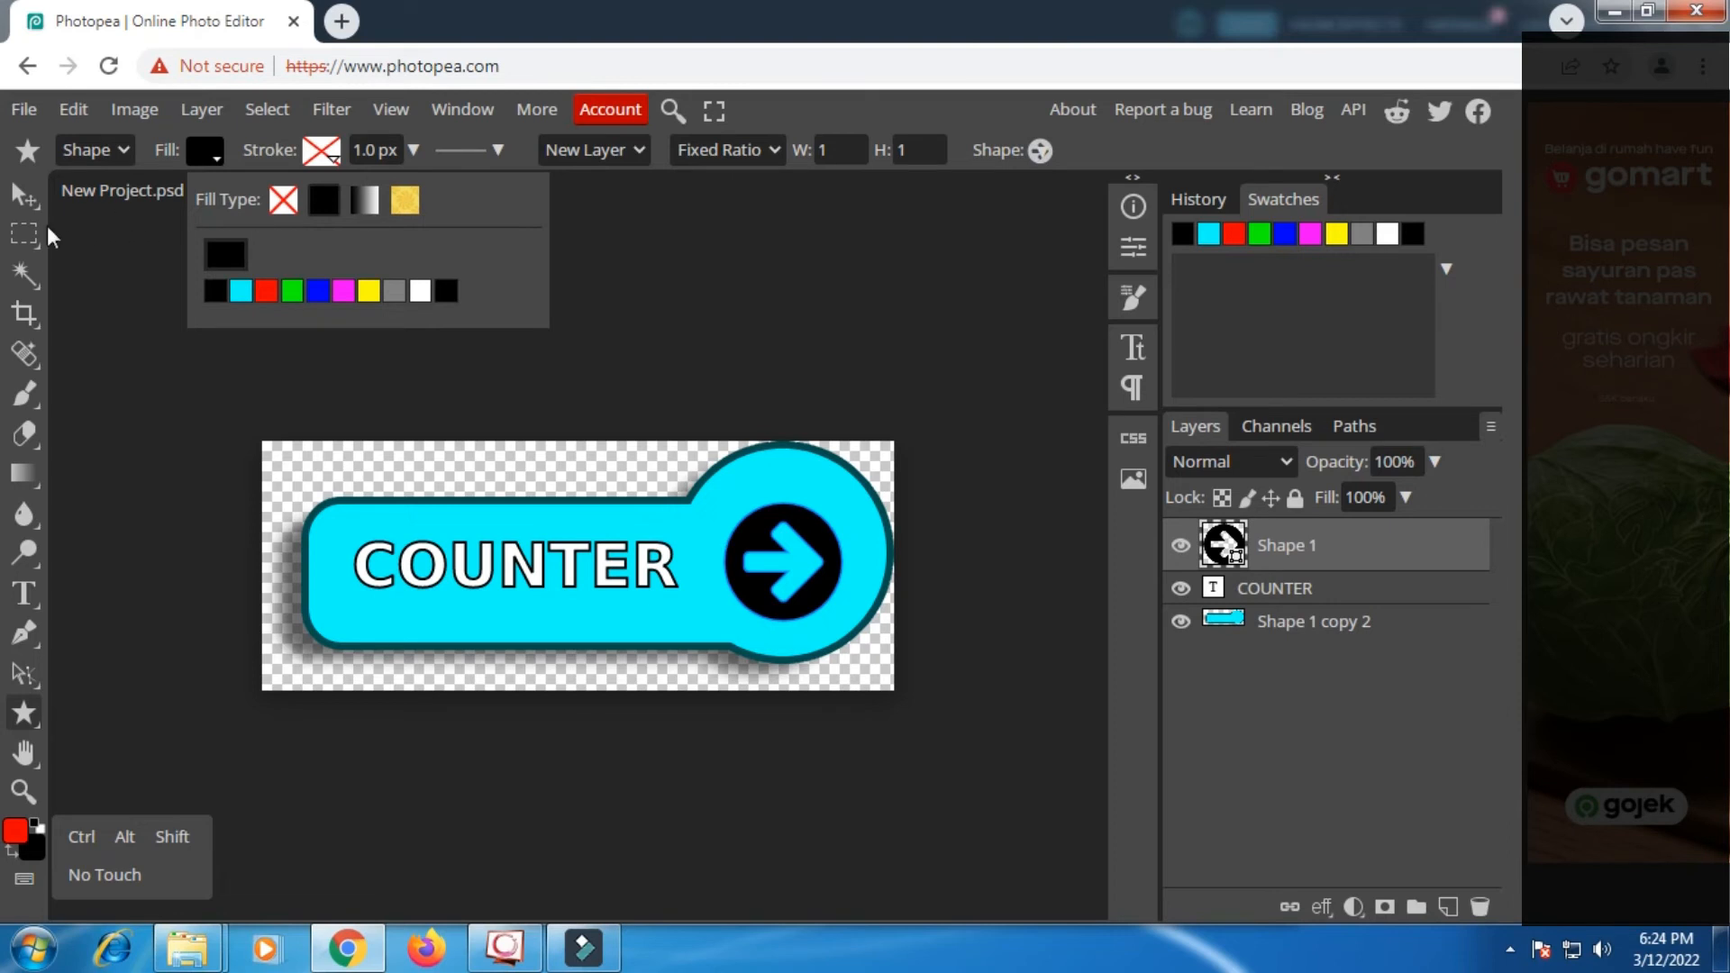
left_click(25, 197)
left_click_drag(814, 573, 804, 547)
key("Up")
key("Left")
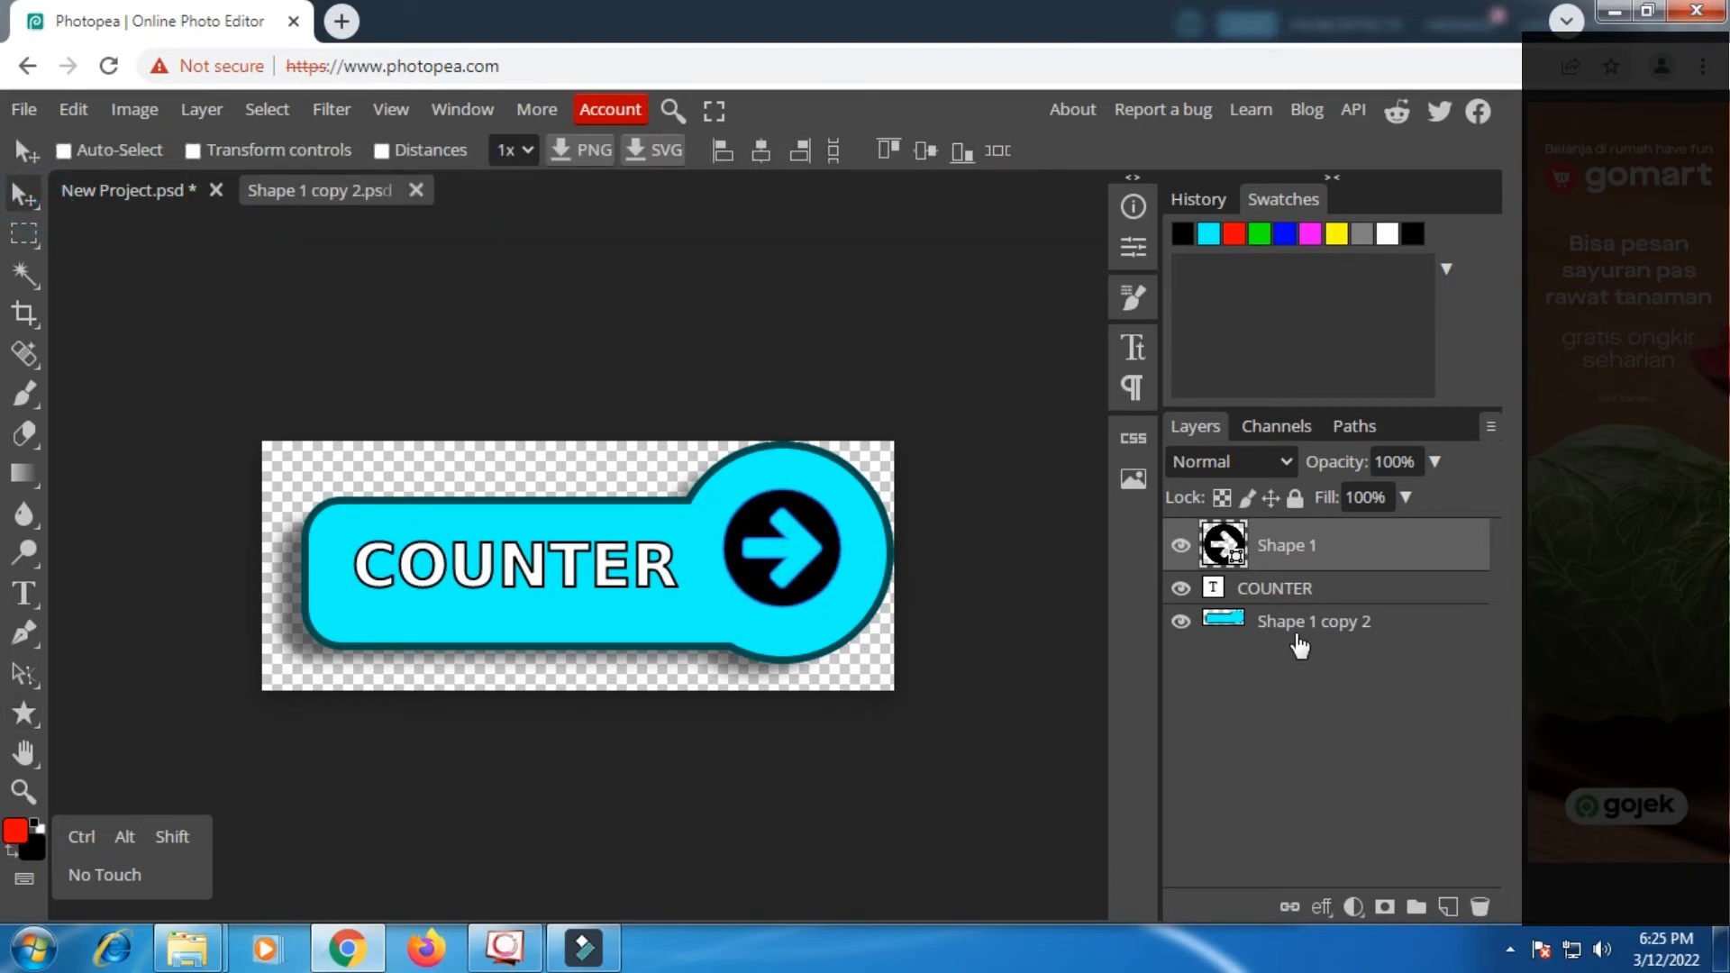
Save the COUNTER label's smart object back to the page and close its document.
left_click(1341, 621)
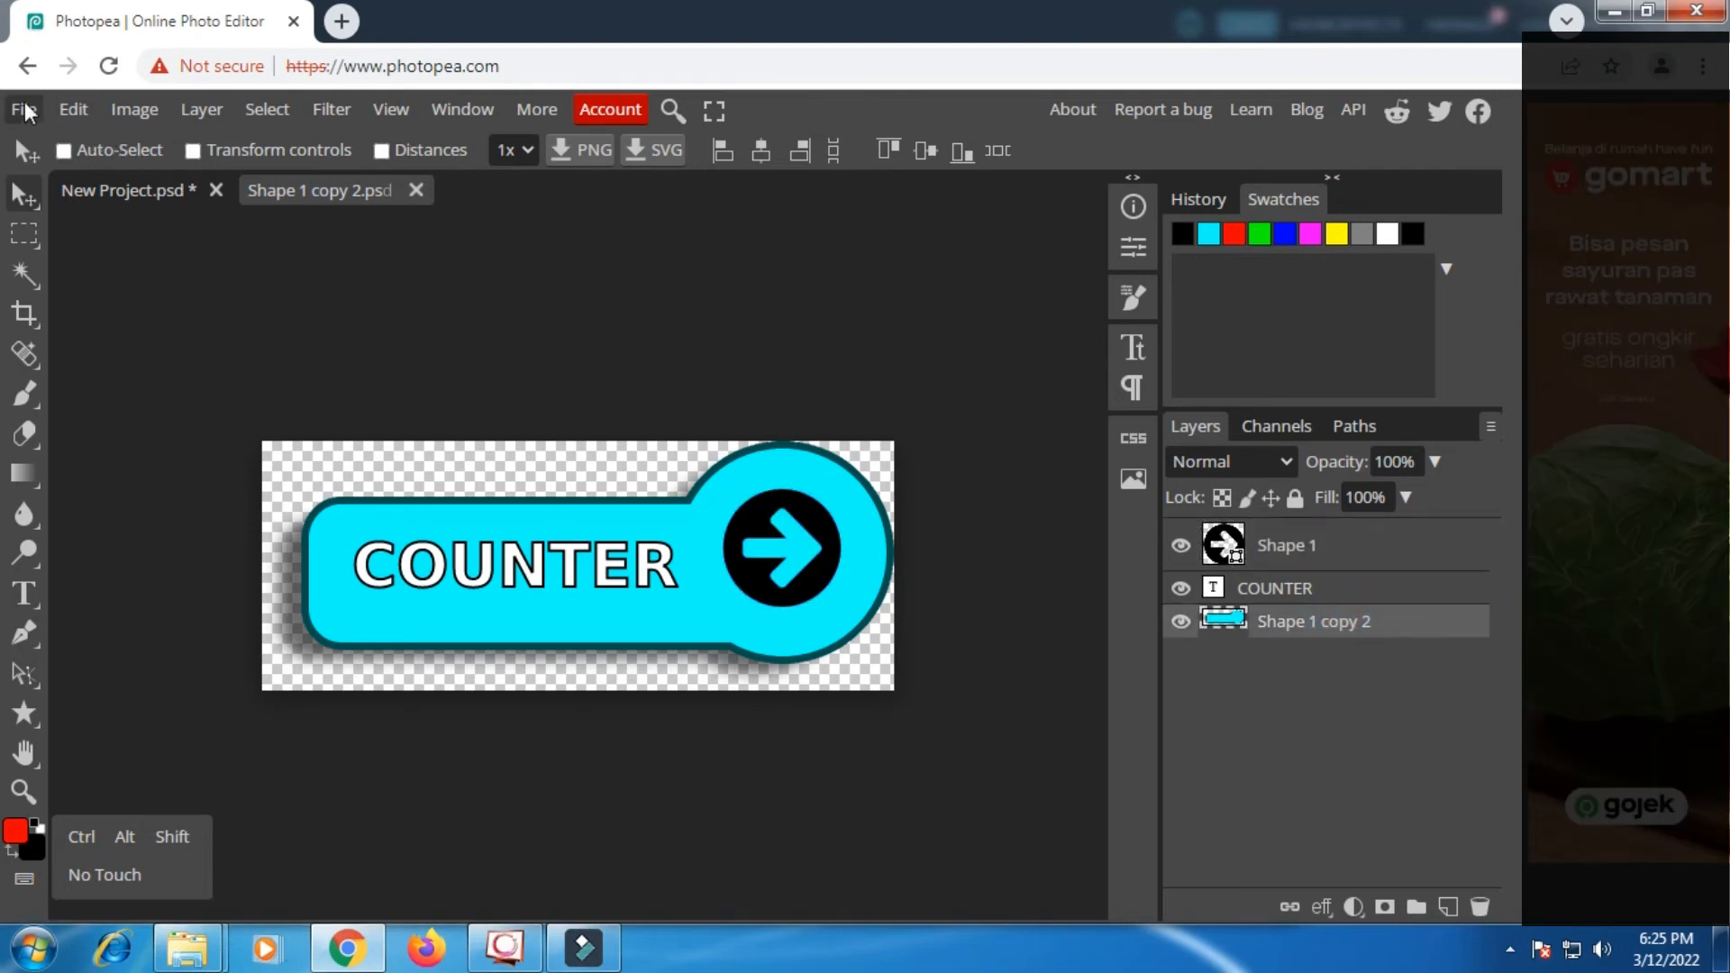
left_click(25, 110)
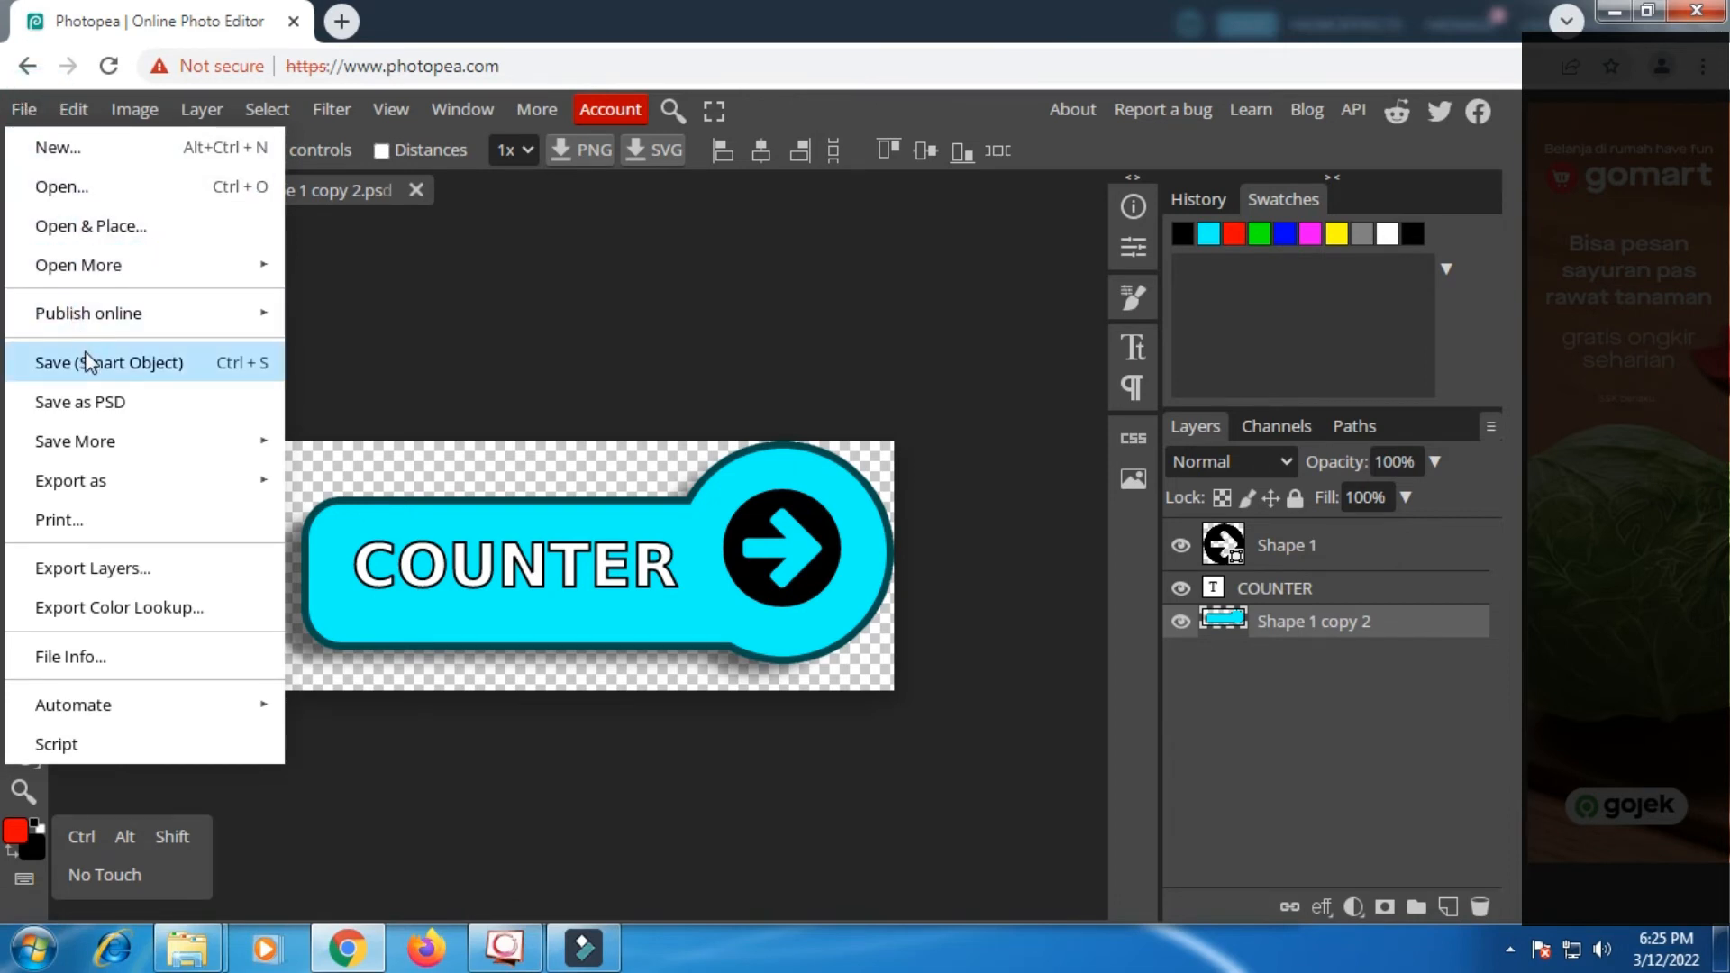
left_click(142, 363)
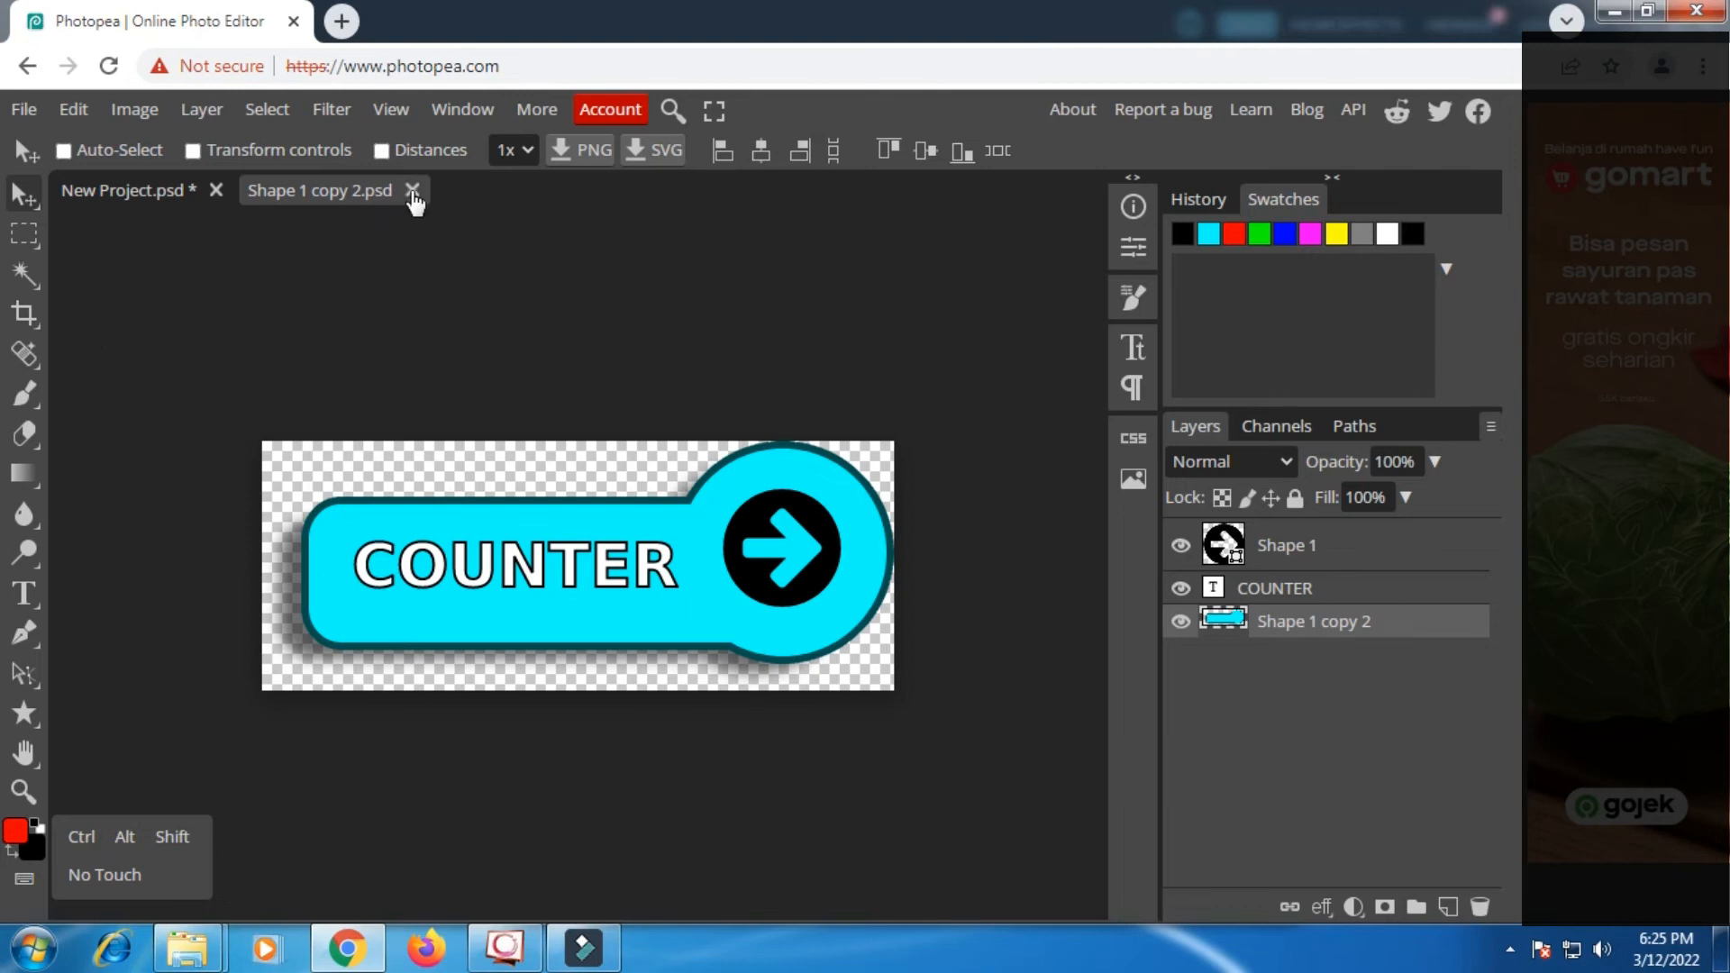
left_click(413, 190)
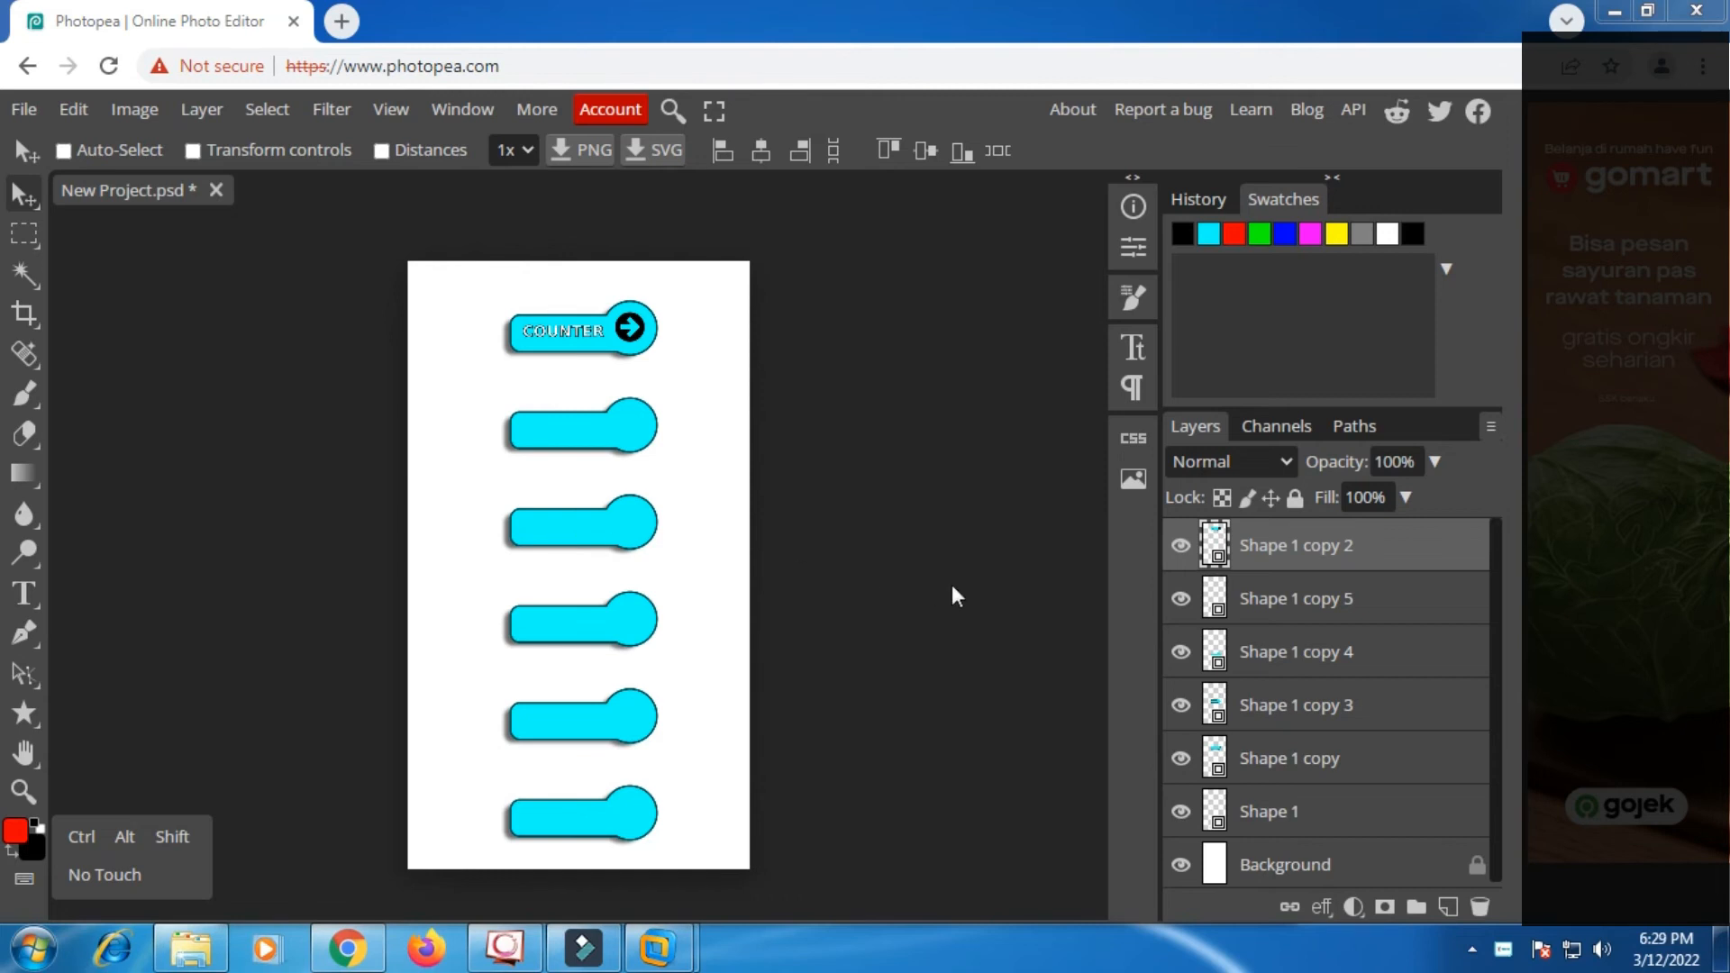
Inspect the updated COUNTER label and the blank labels below it up close.
left_click(24, 791)
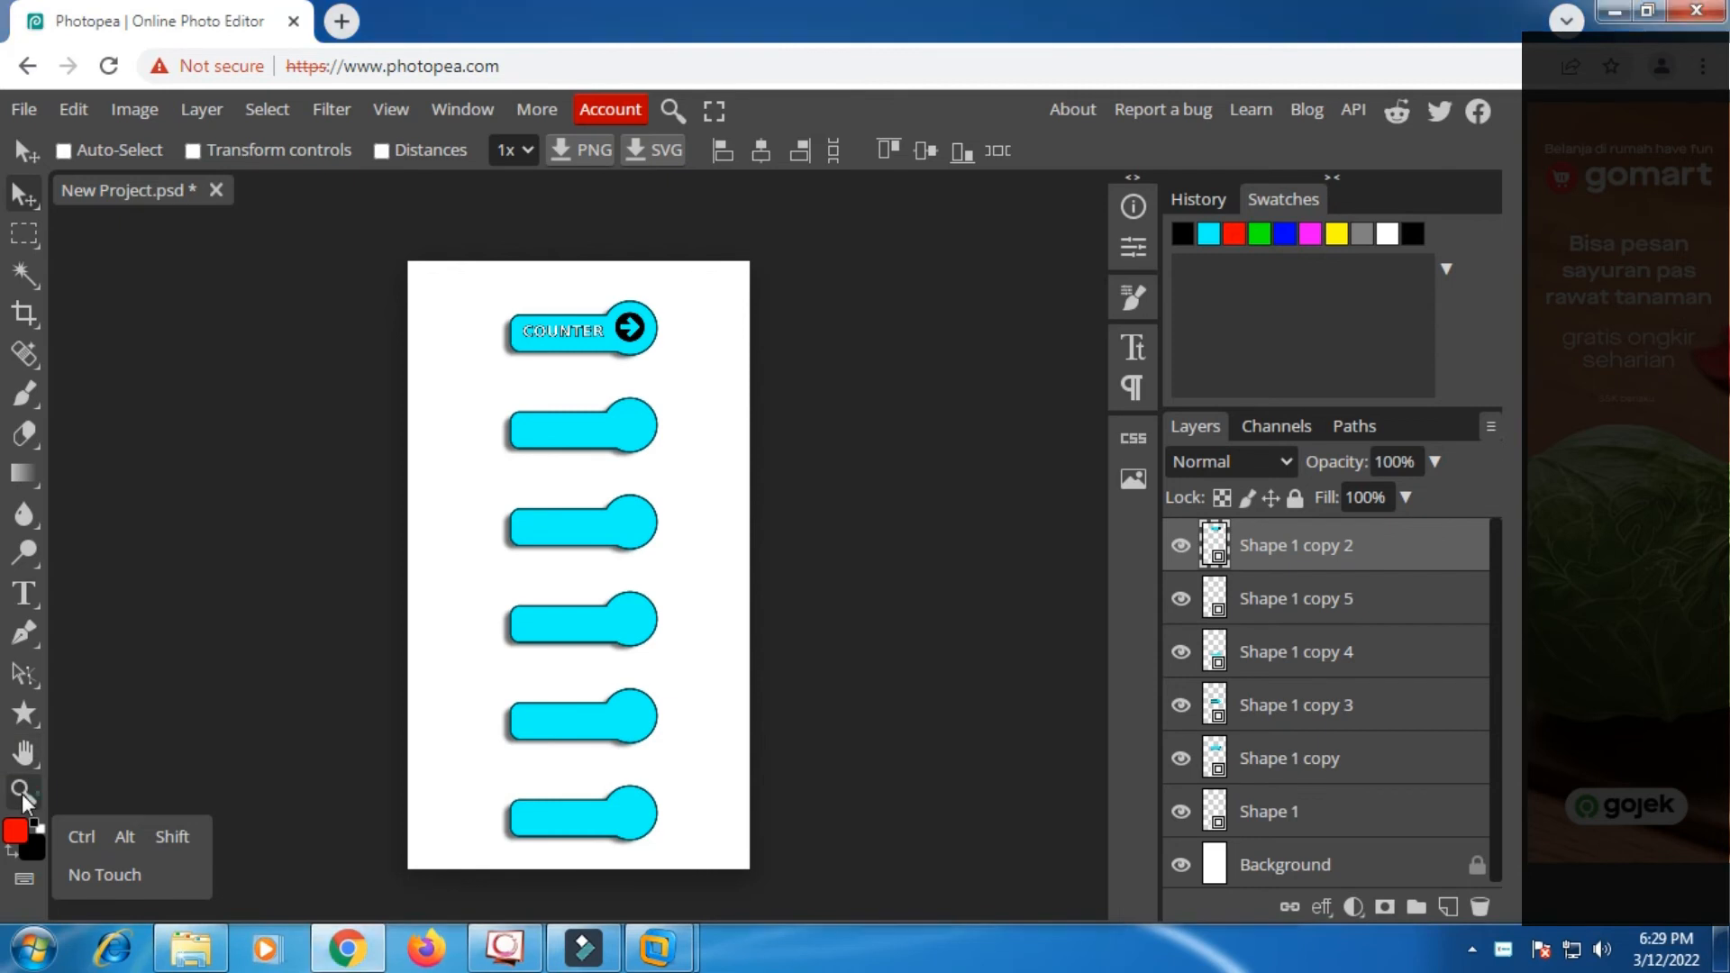
left_click(651, 351)
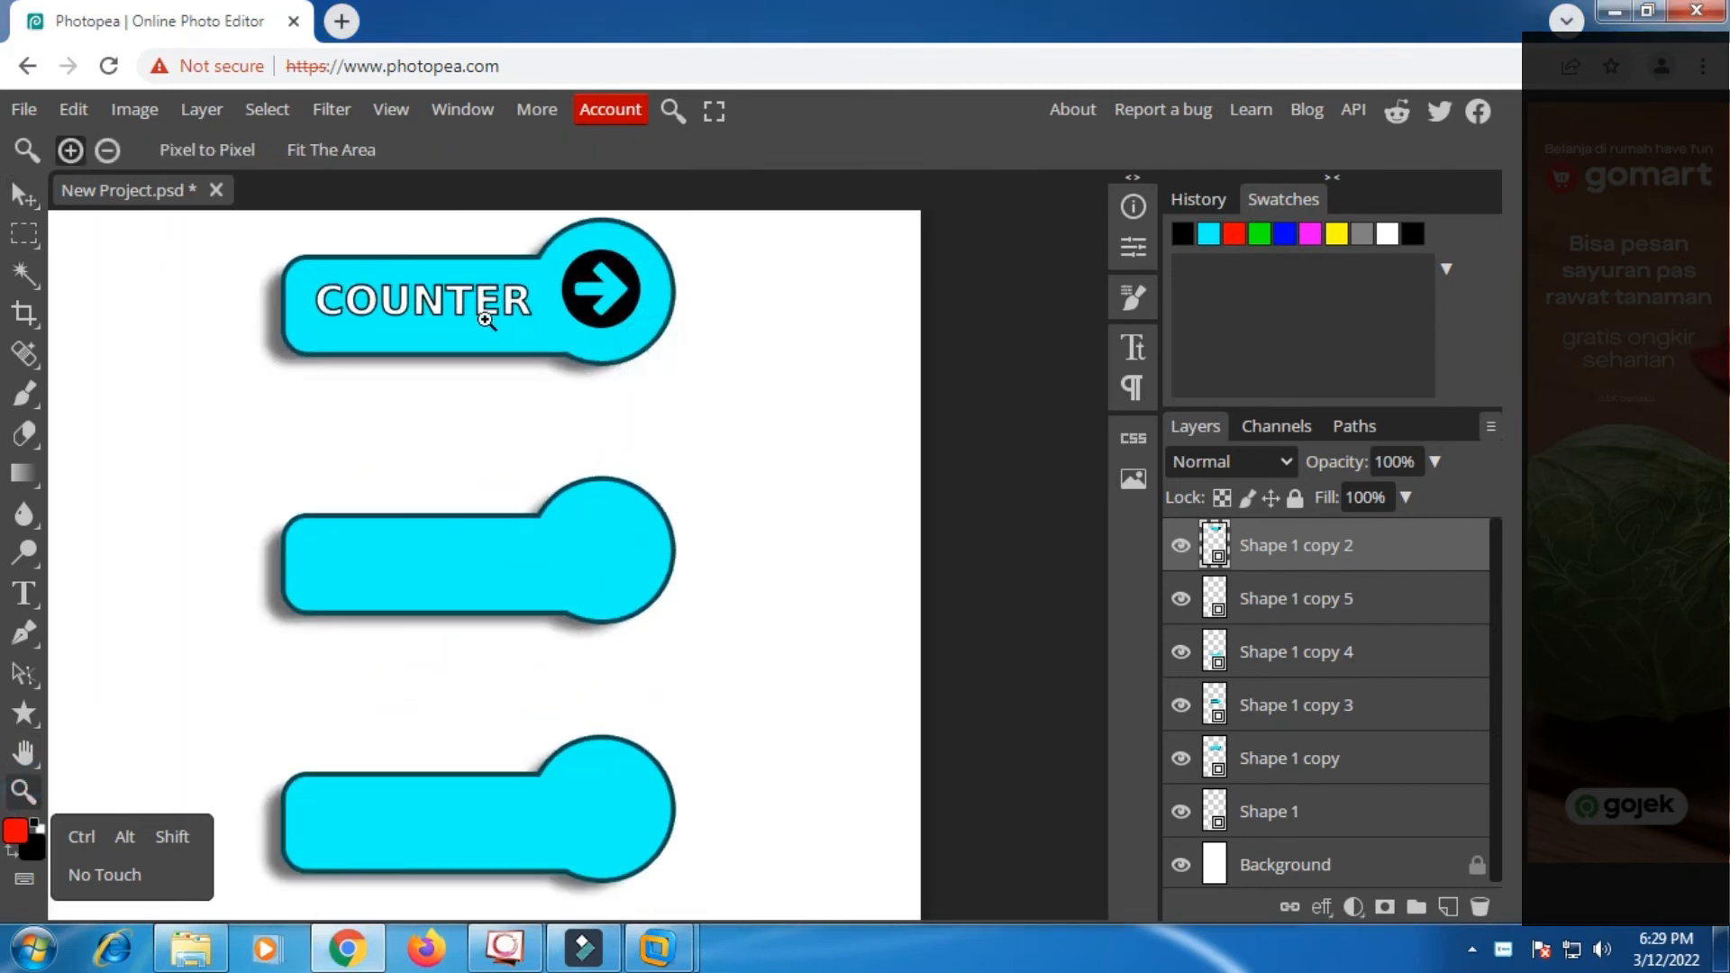
scroll(528, 355, "down", 2)
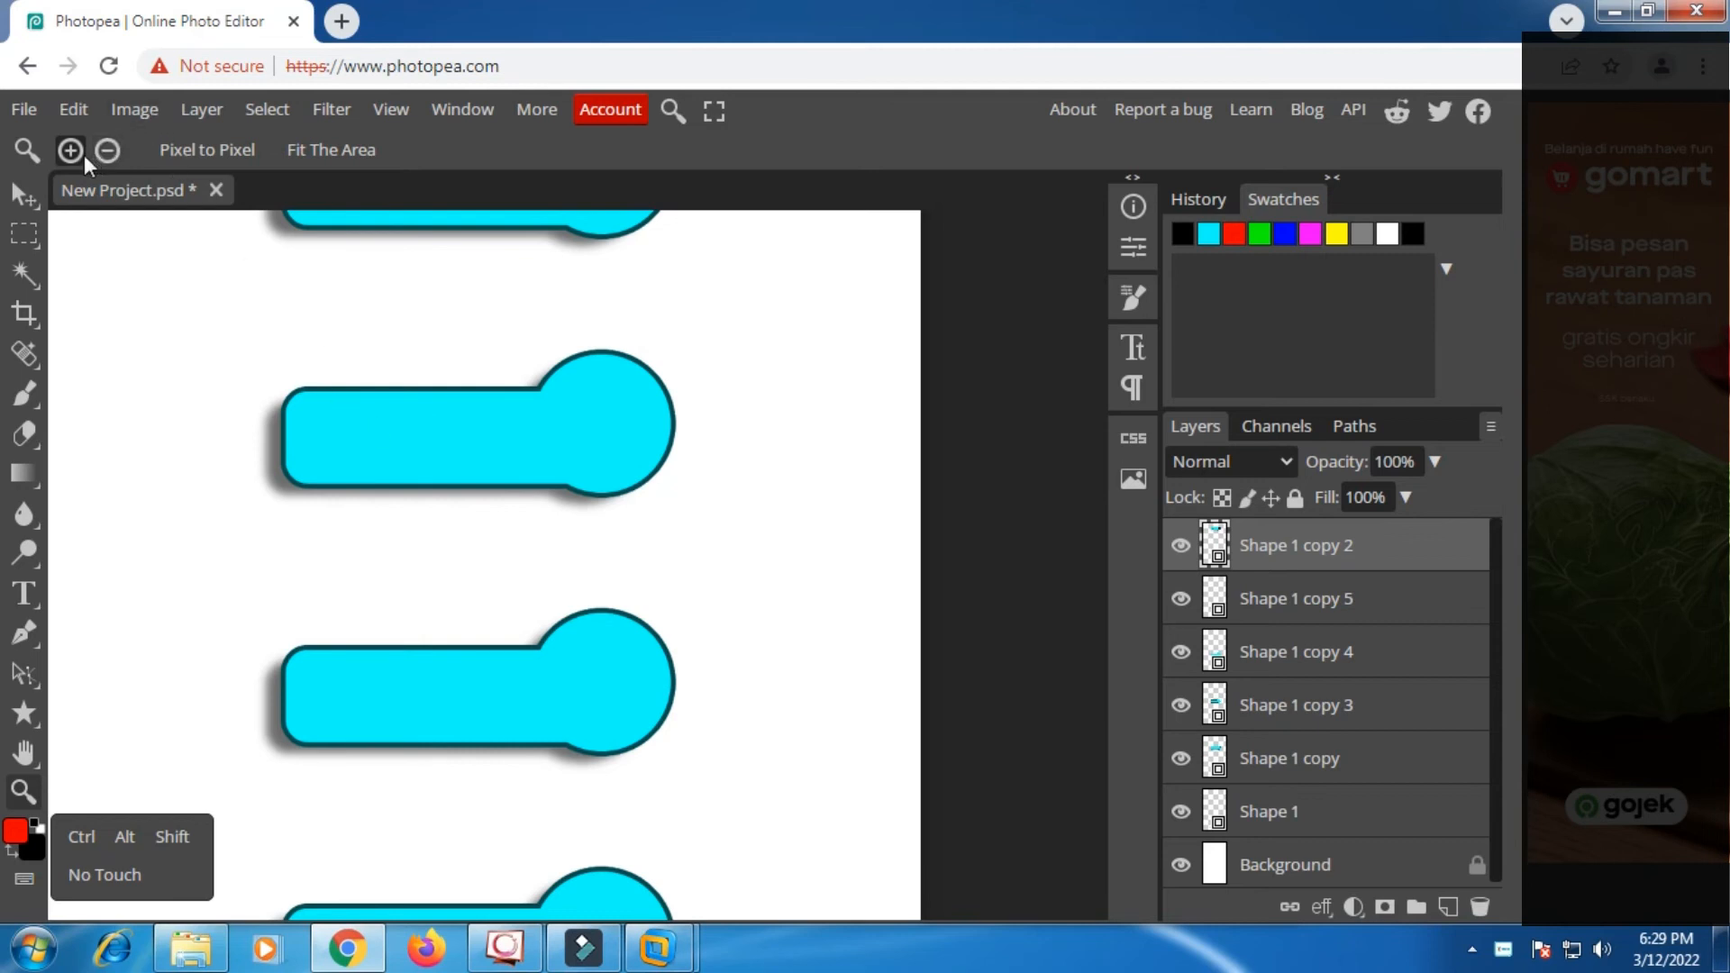
left_click(107, 151)
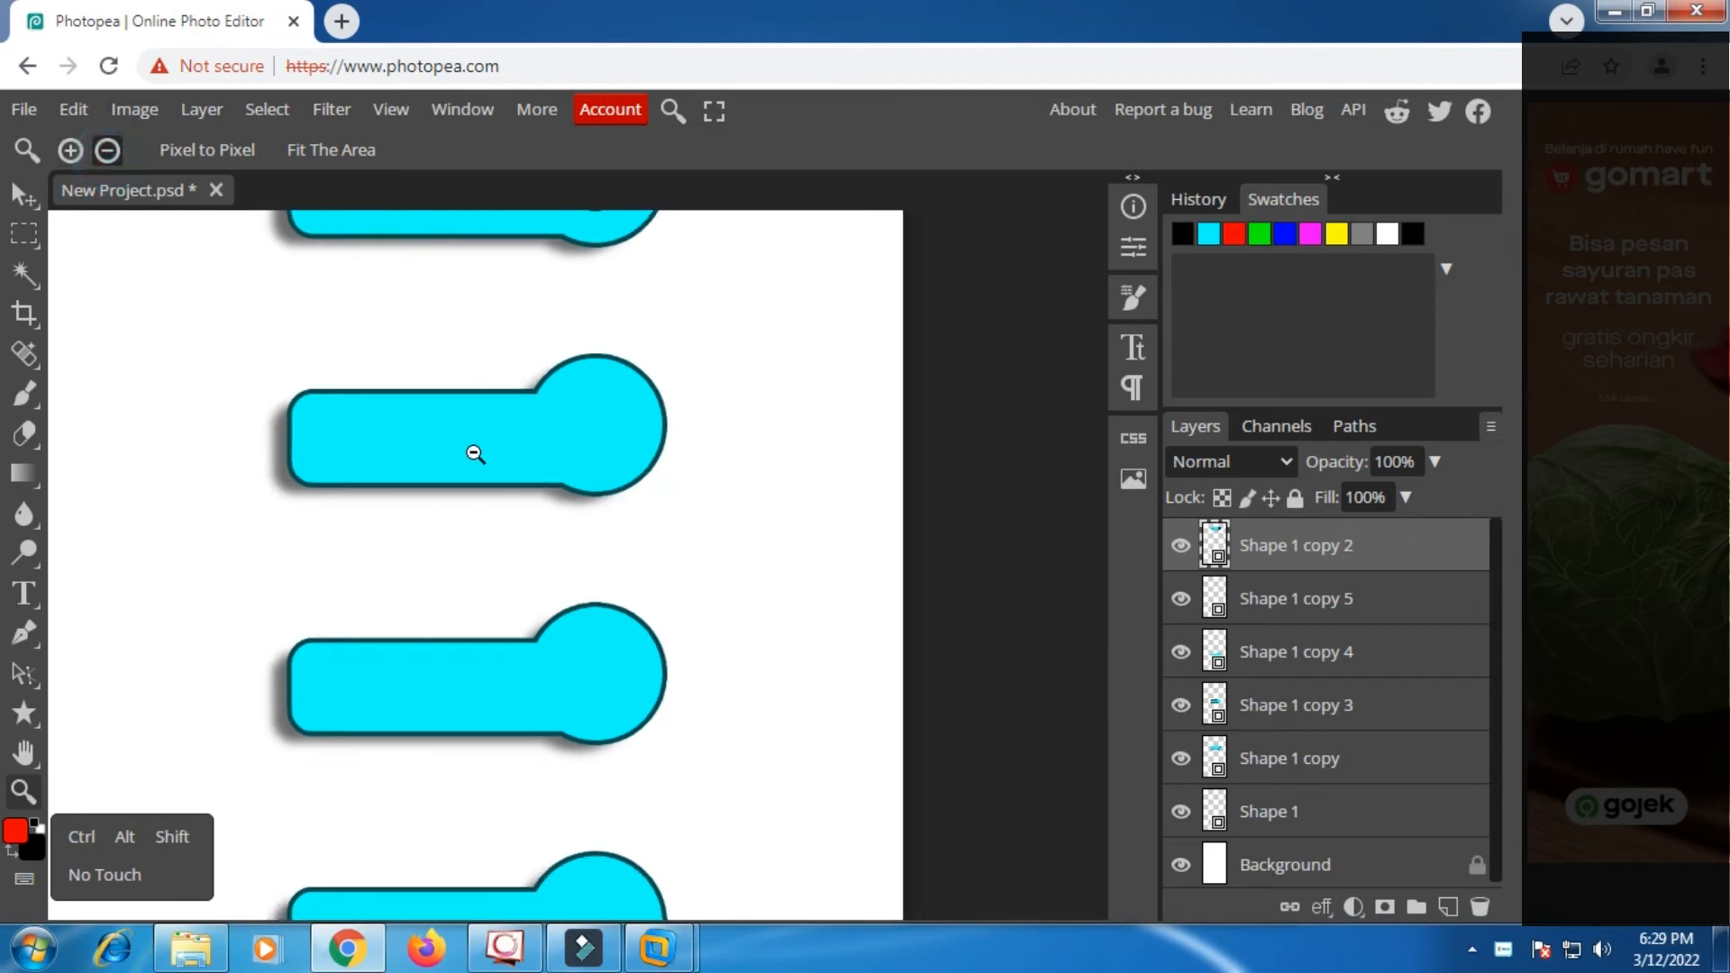
left_click(475, 451)
left_click(475, 451)
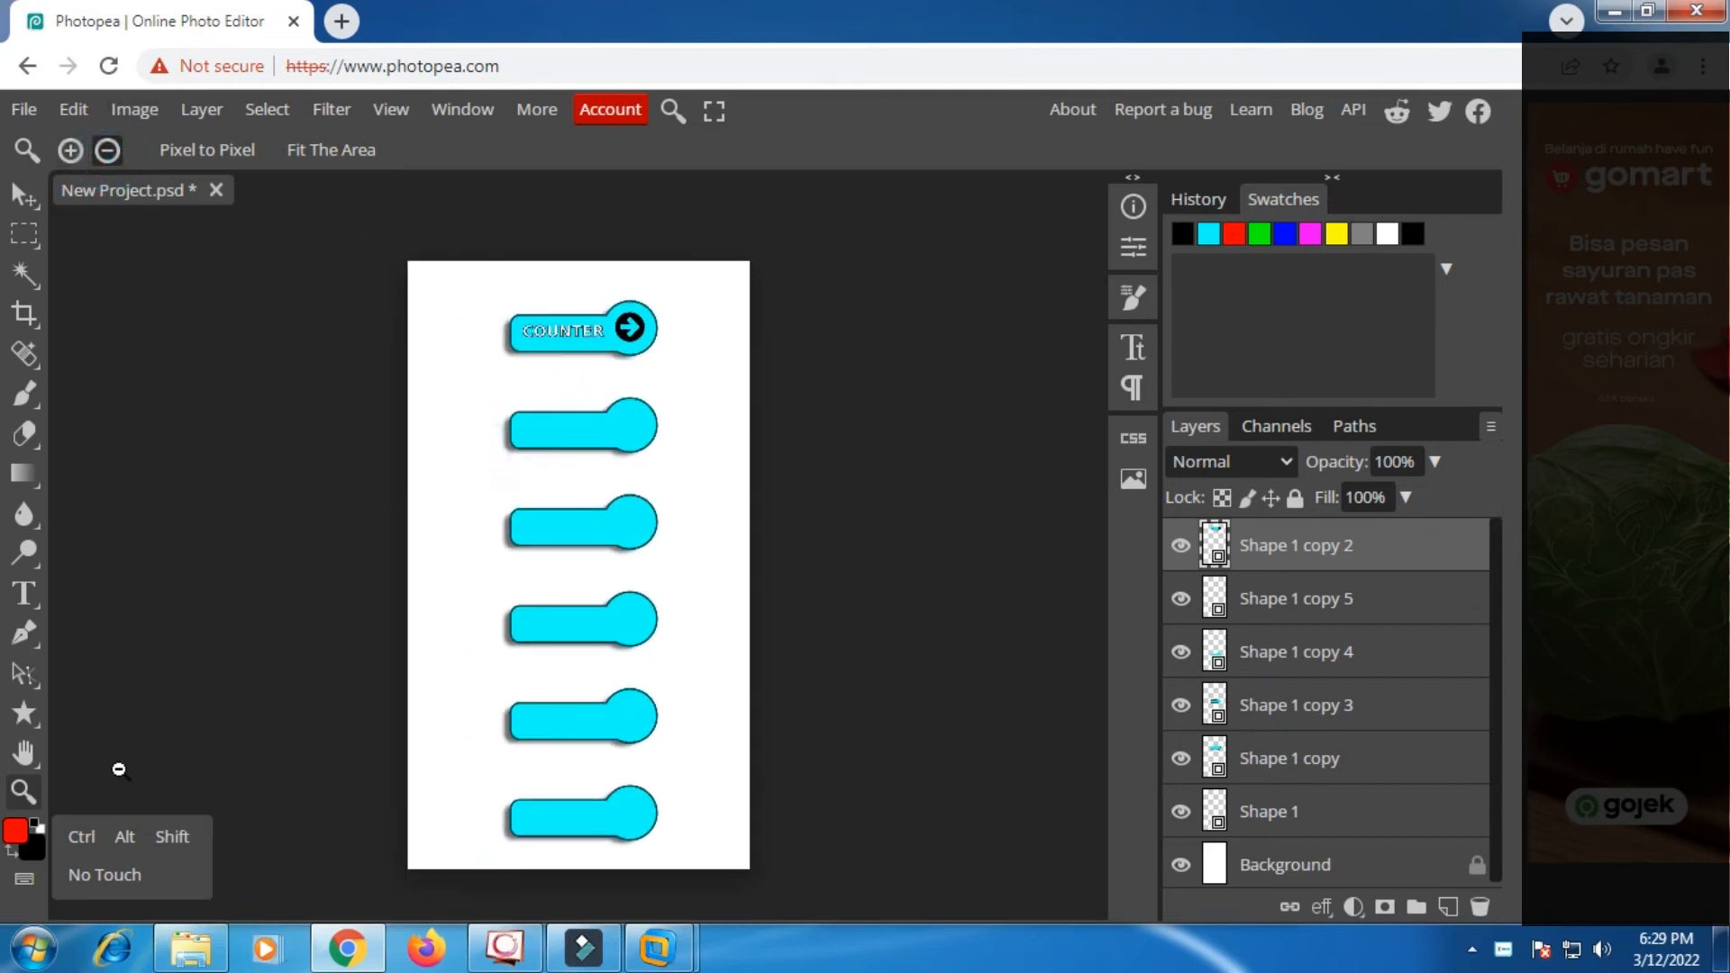
Pick the second label from the top with temporary auto-select and open its smart object's contents.
left_click(83, 839)
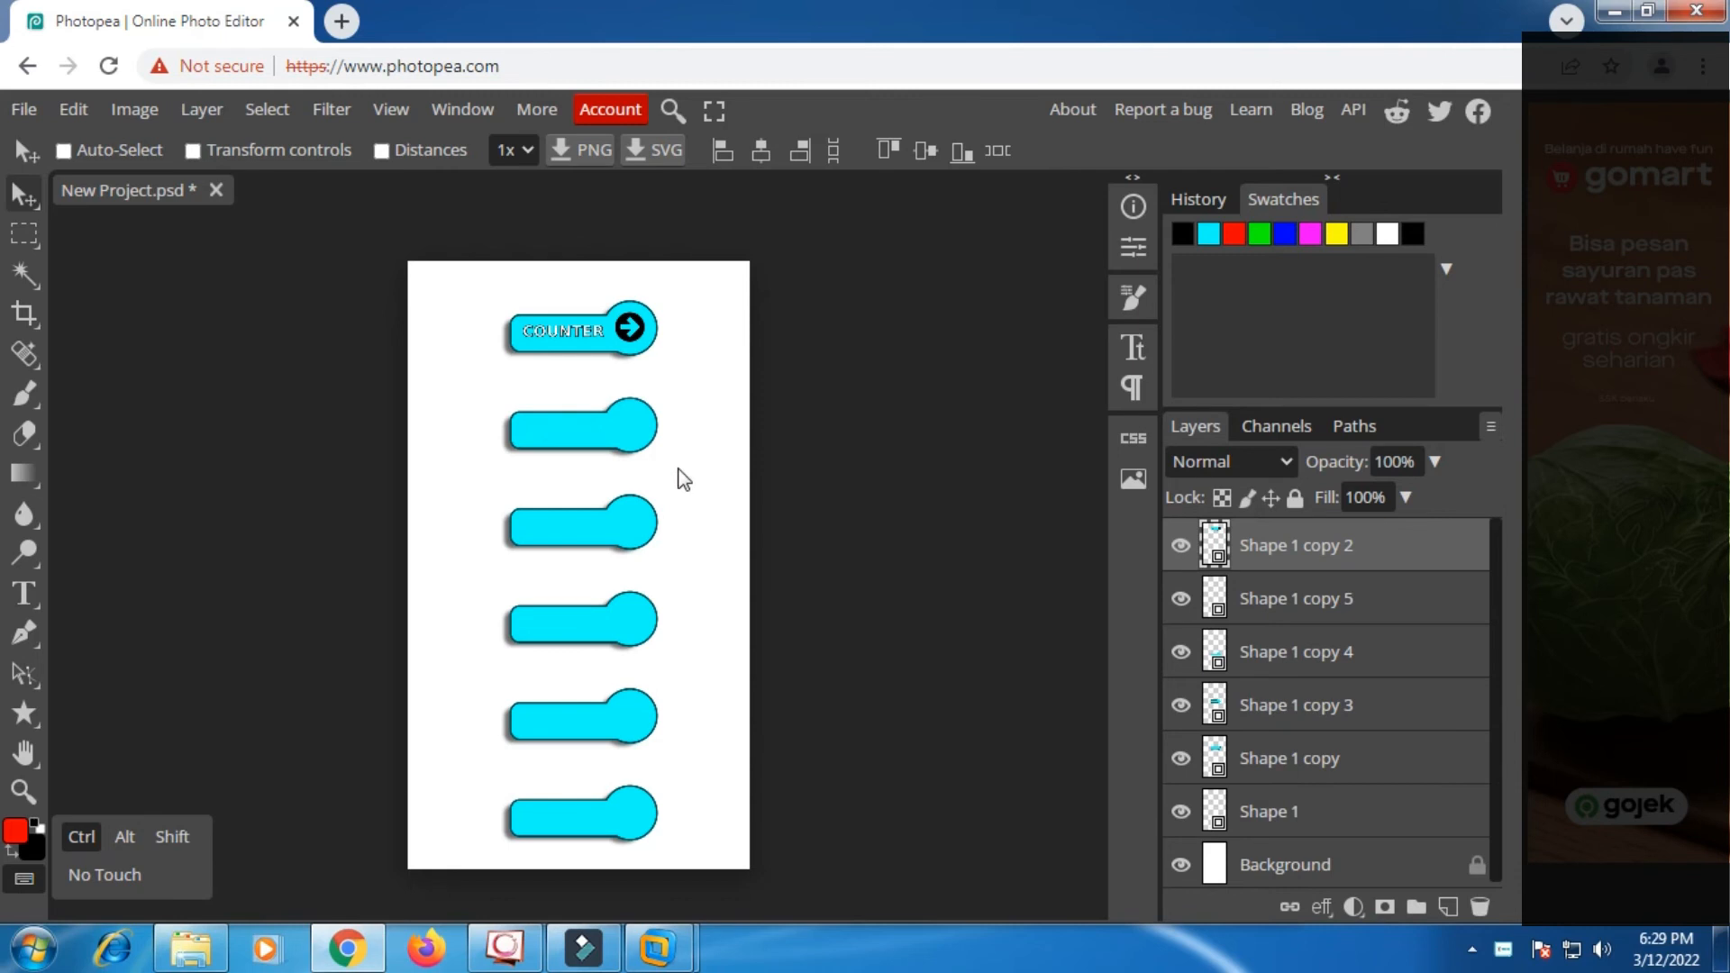
left_click(96, 843)
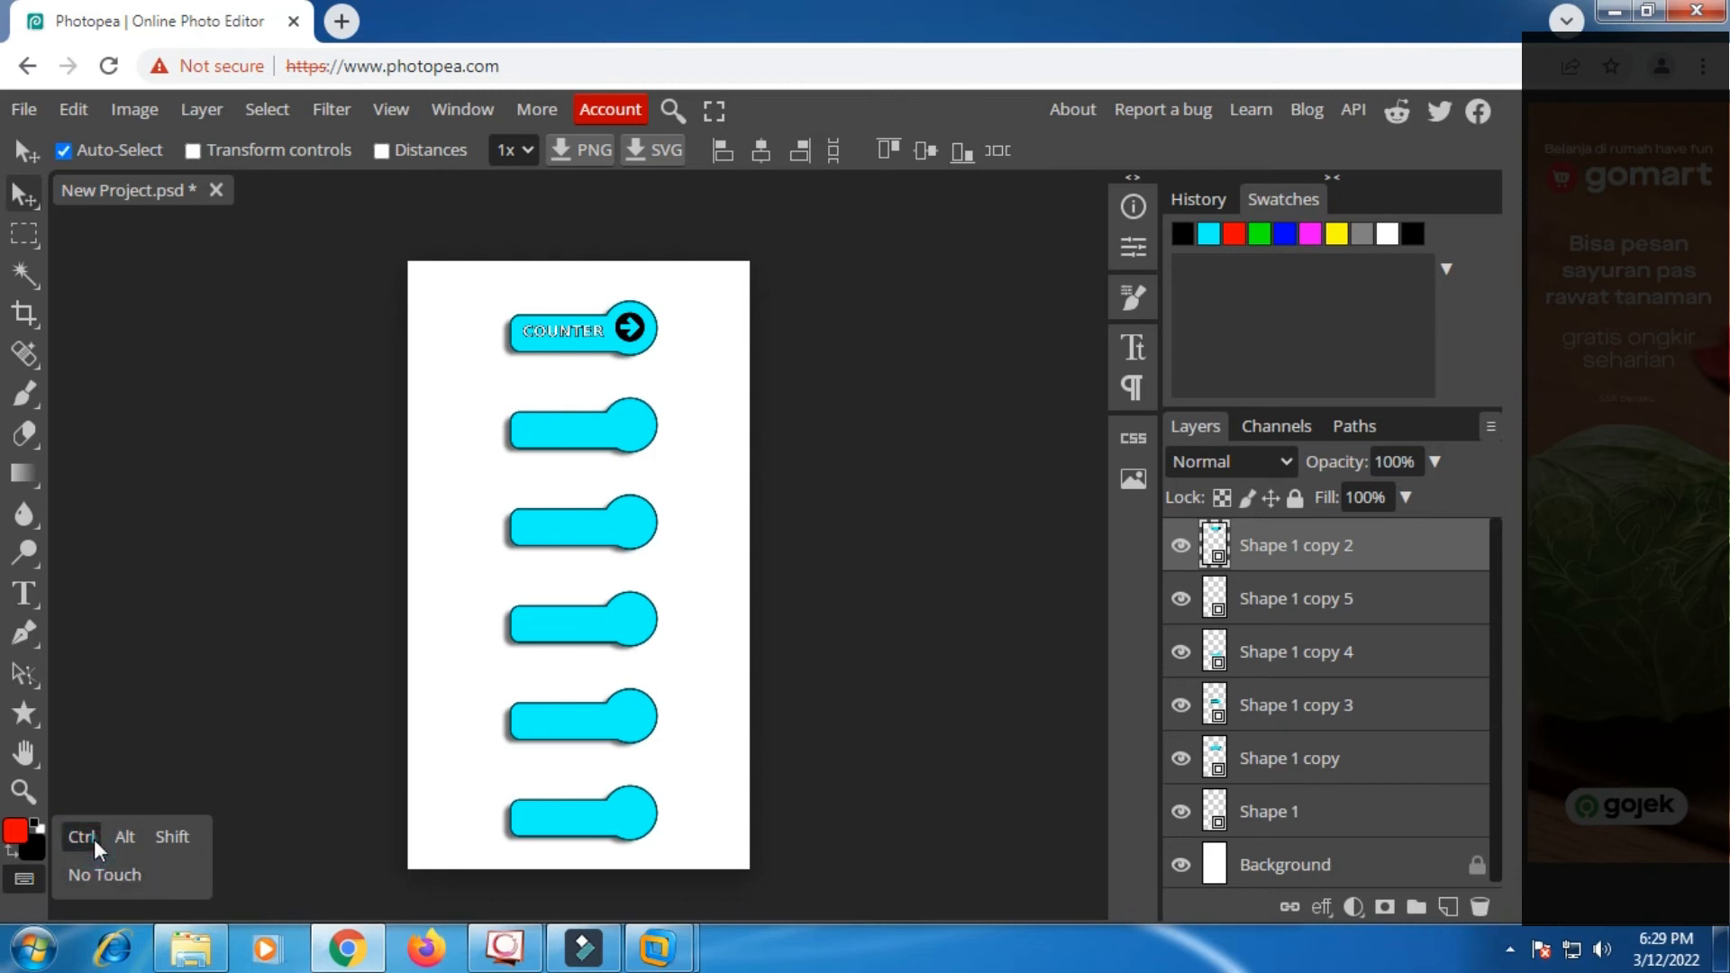
left_click_drag(590, 438, 593, 444)
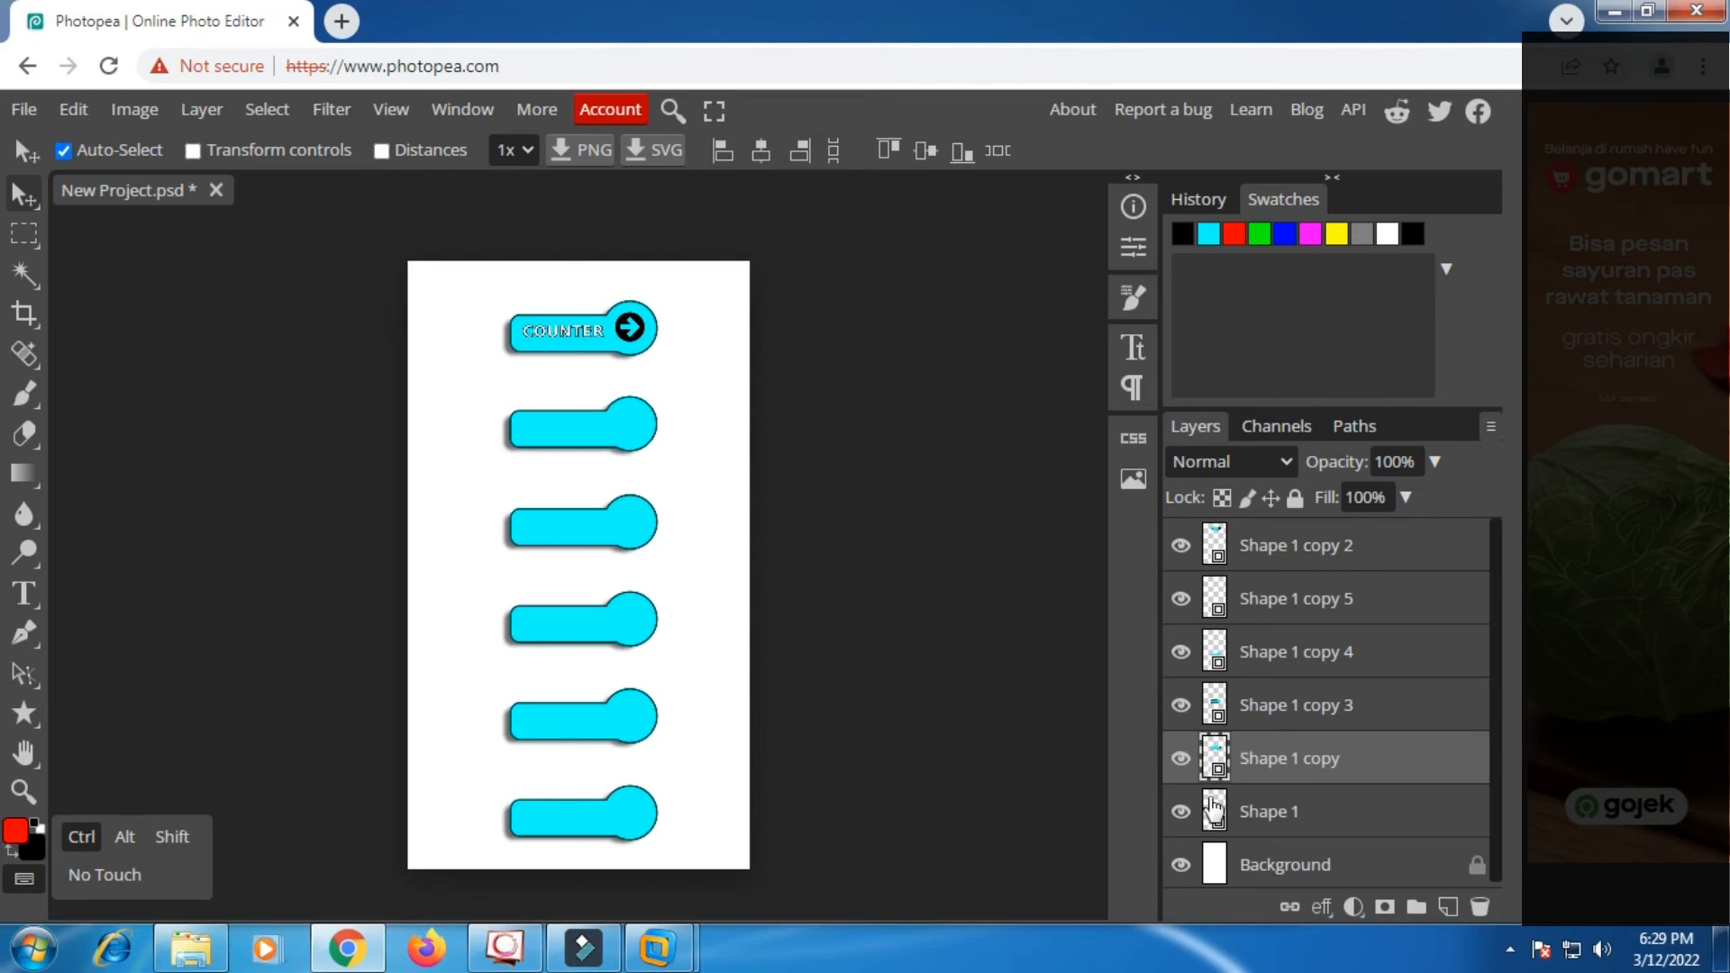
double_click(1225, 762)
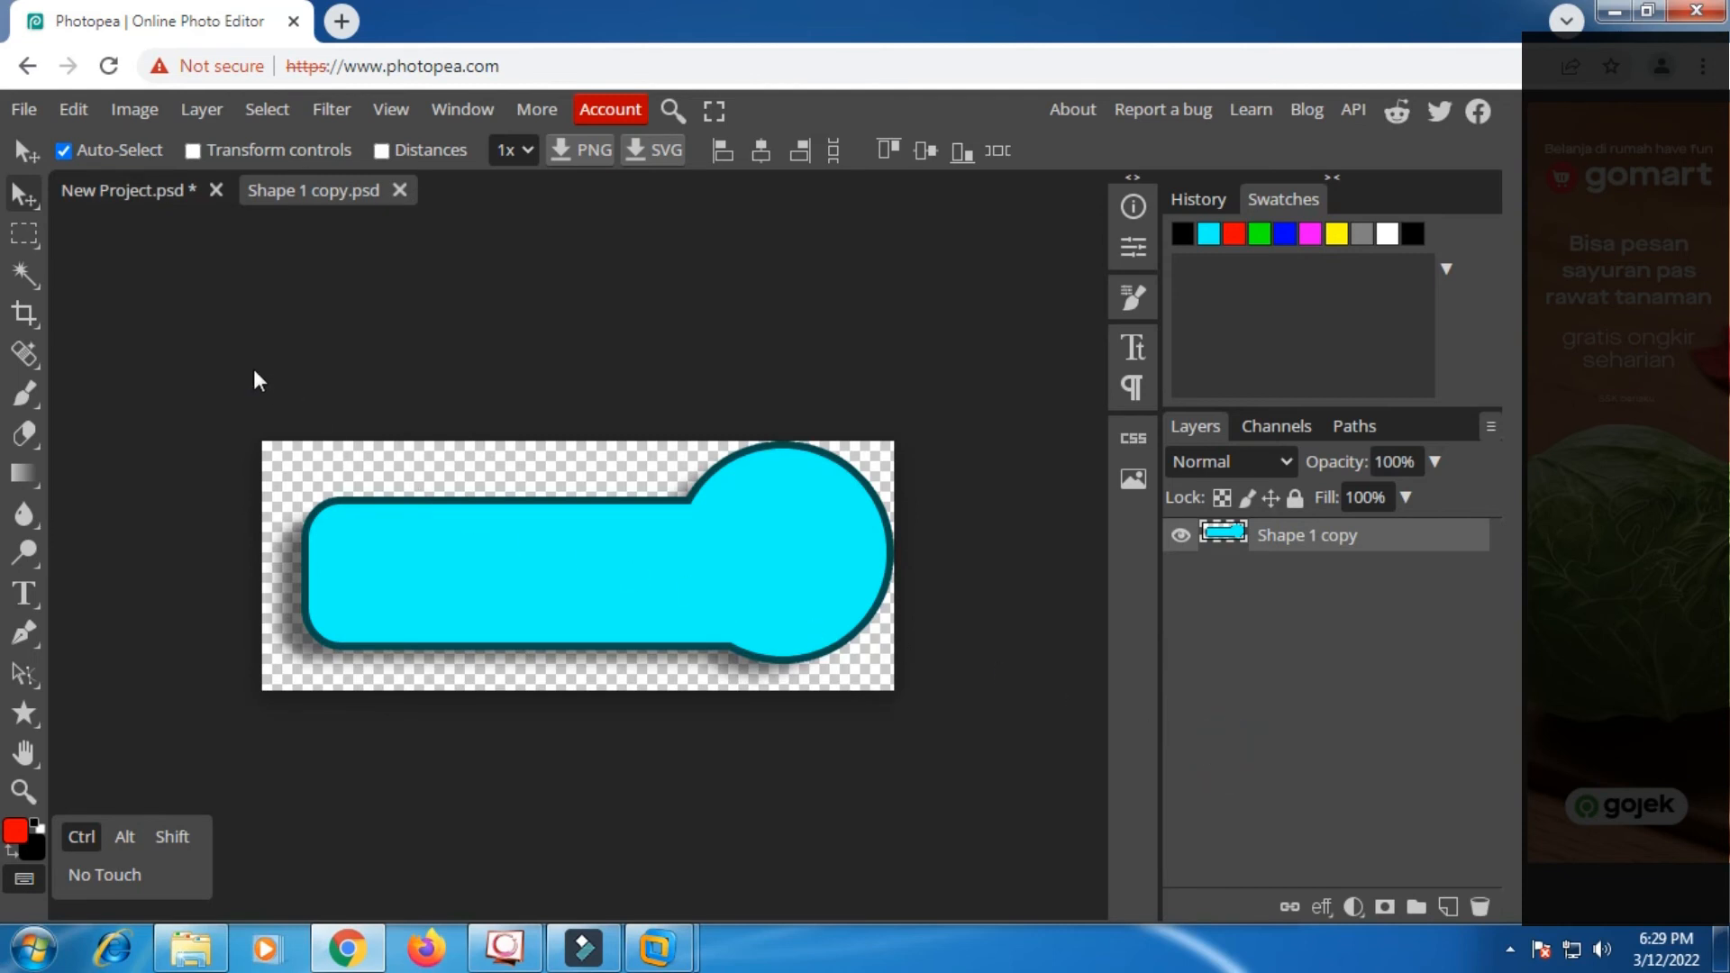
Add the text 00 on the second label's bar and move it slightly down to the bar's vertical middle.
left_click(36, 600)
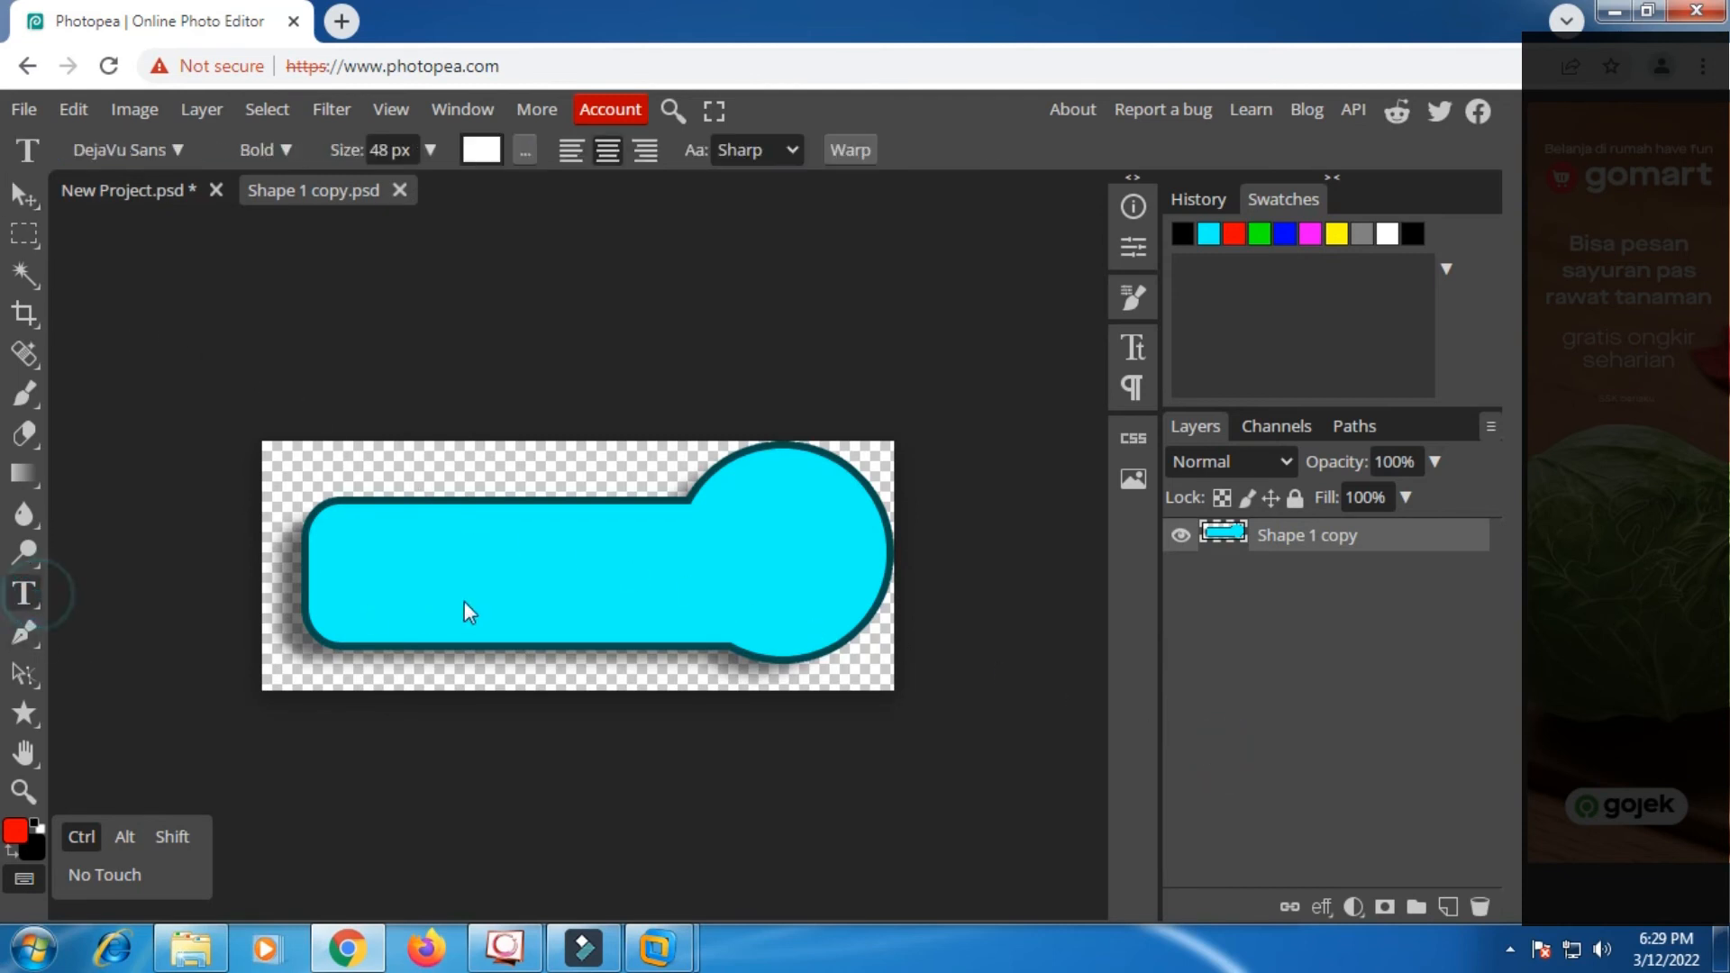
left_click(523, 574)
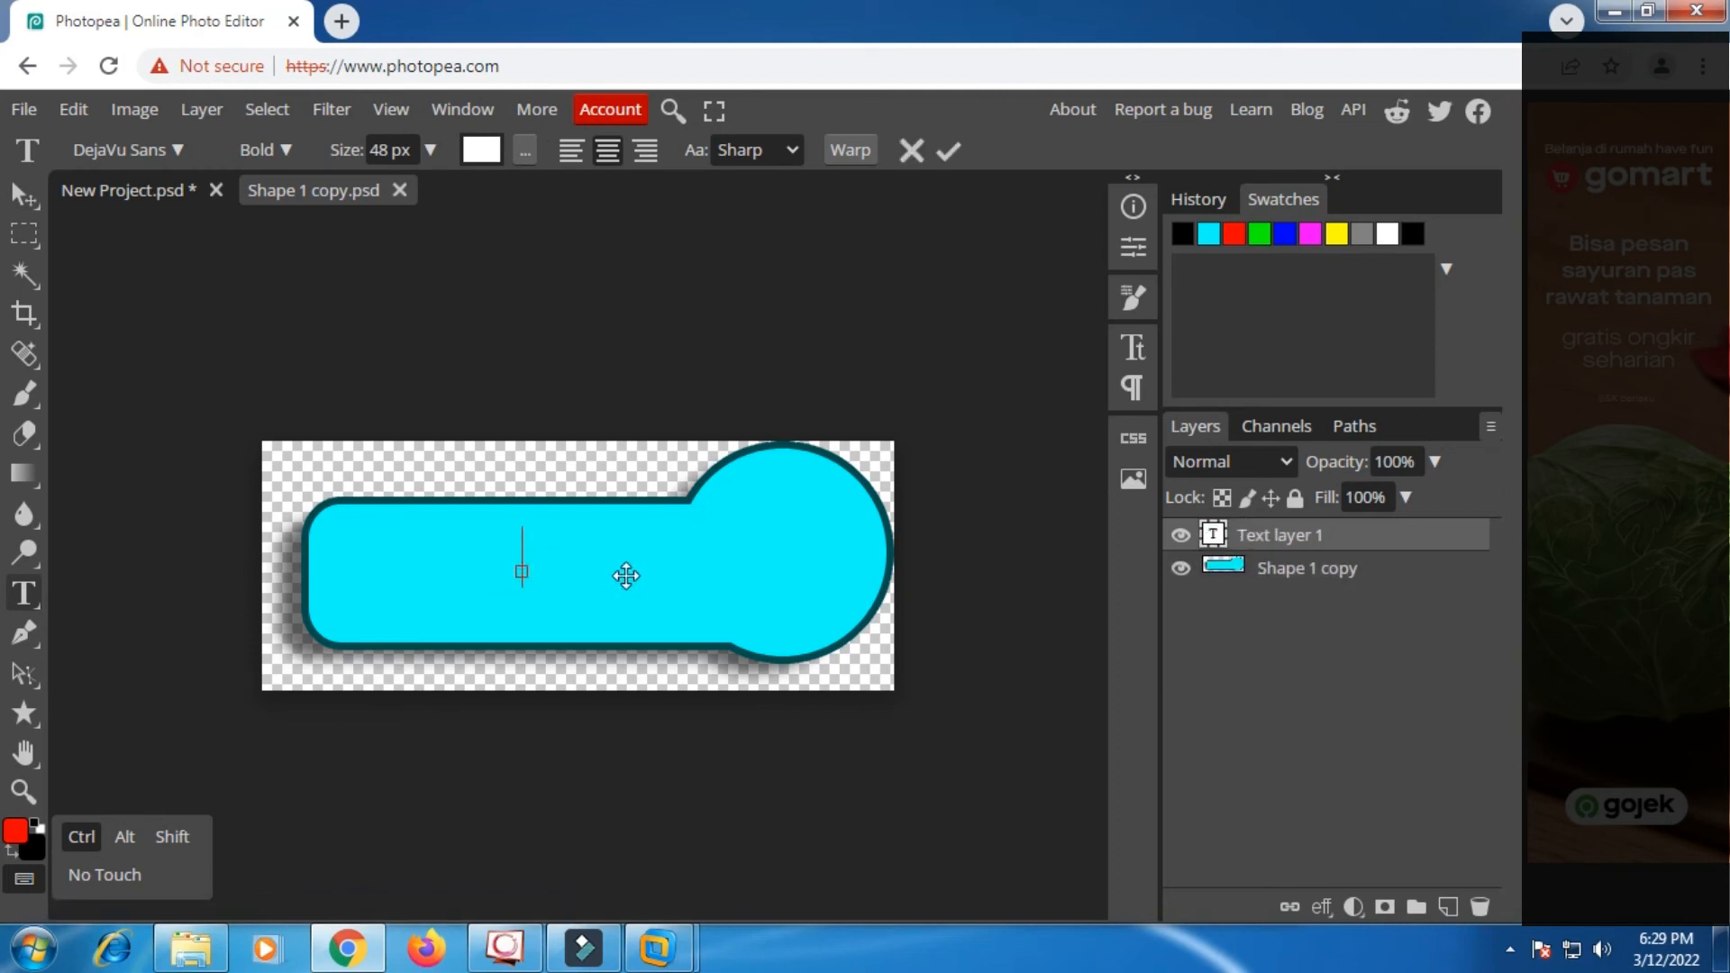
type("00")
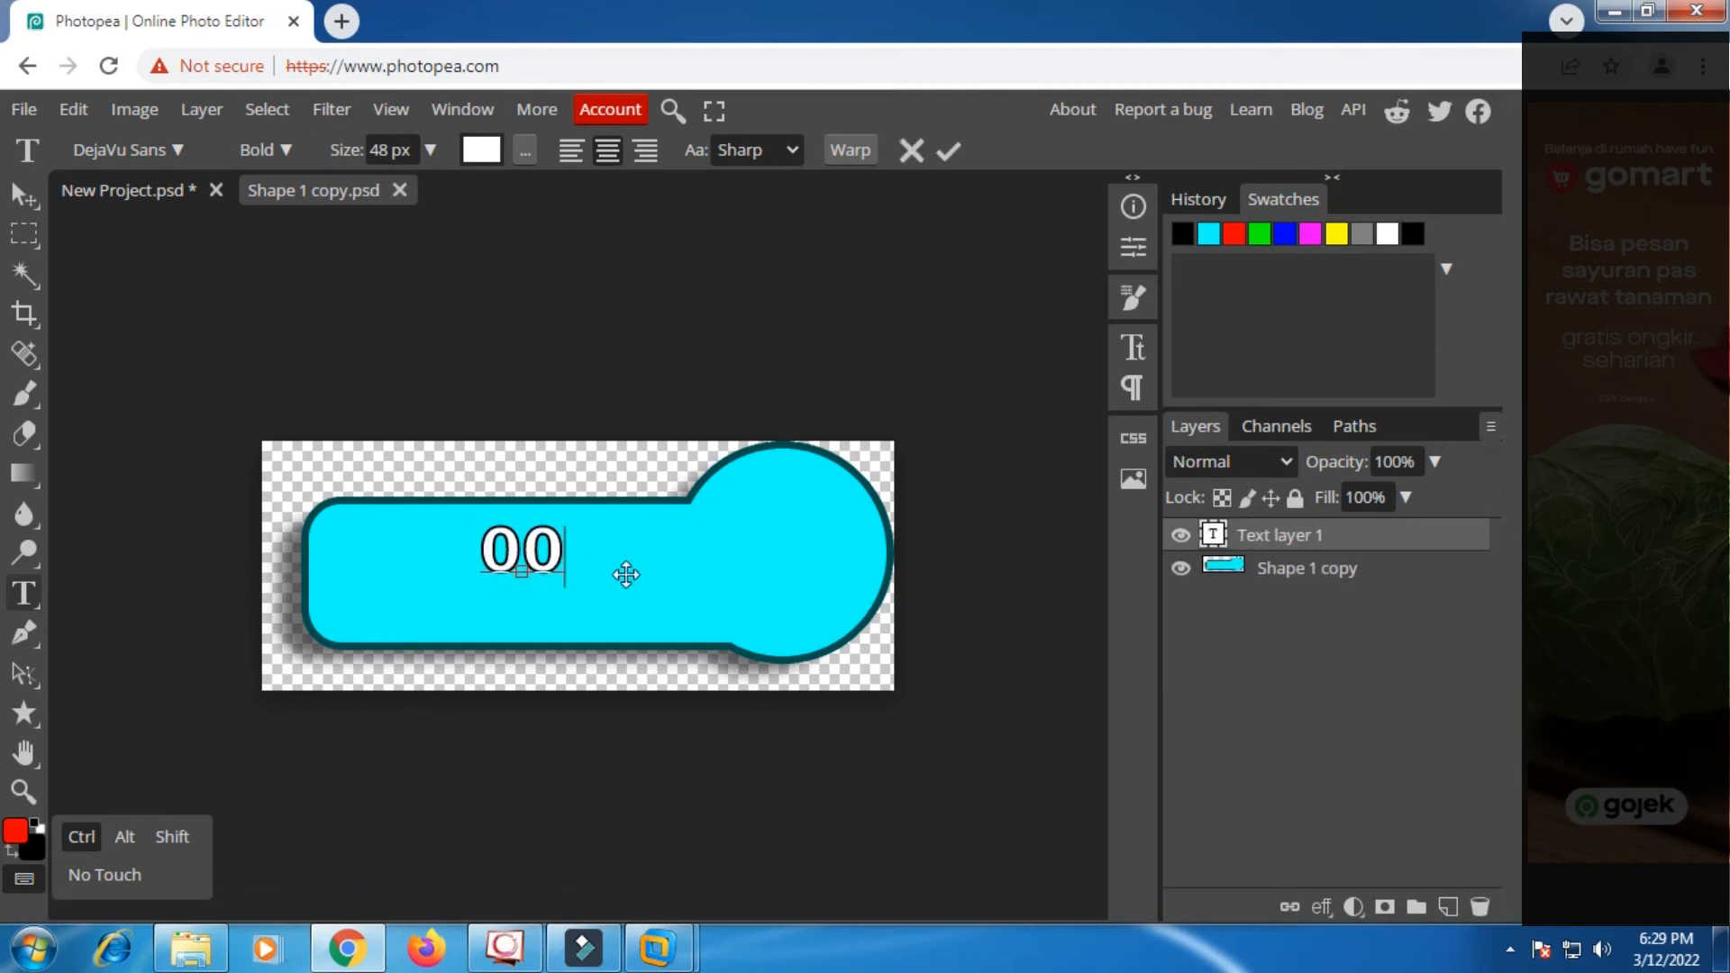
left_click(953, 155)
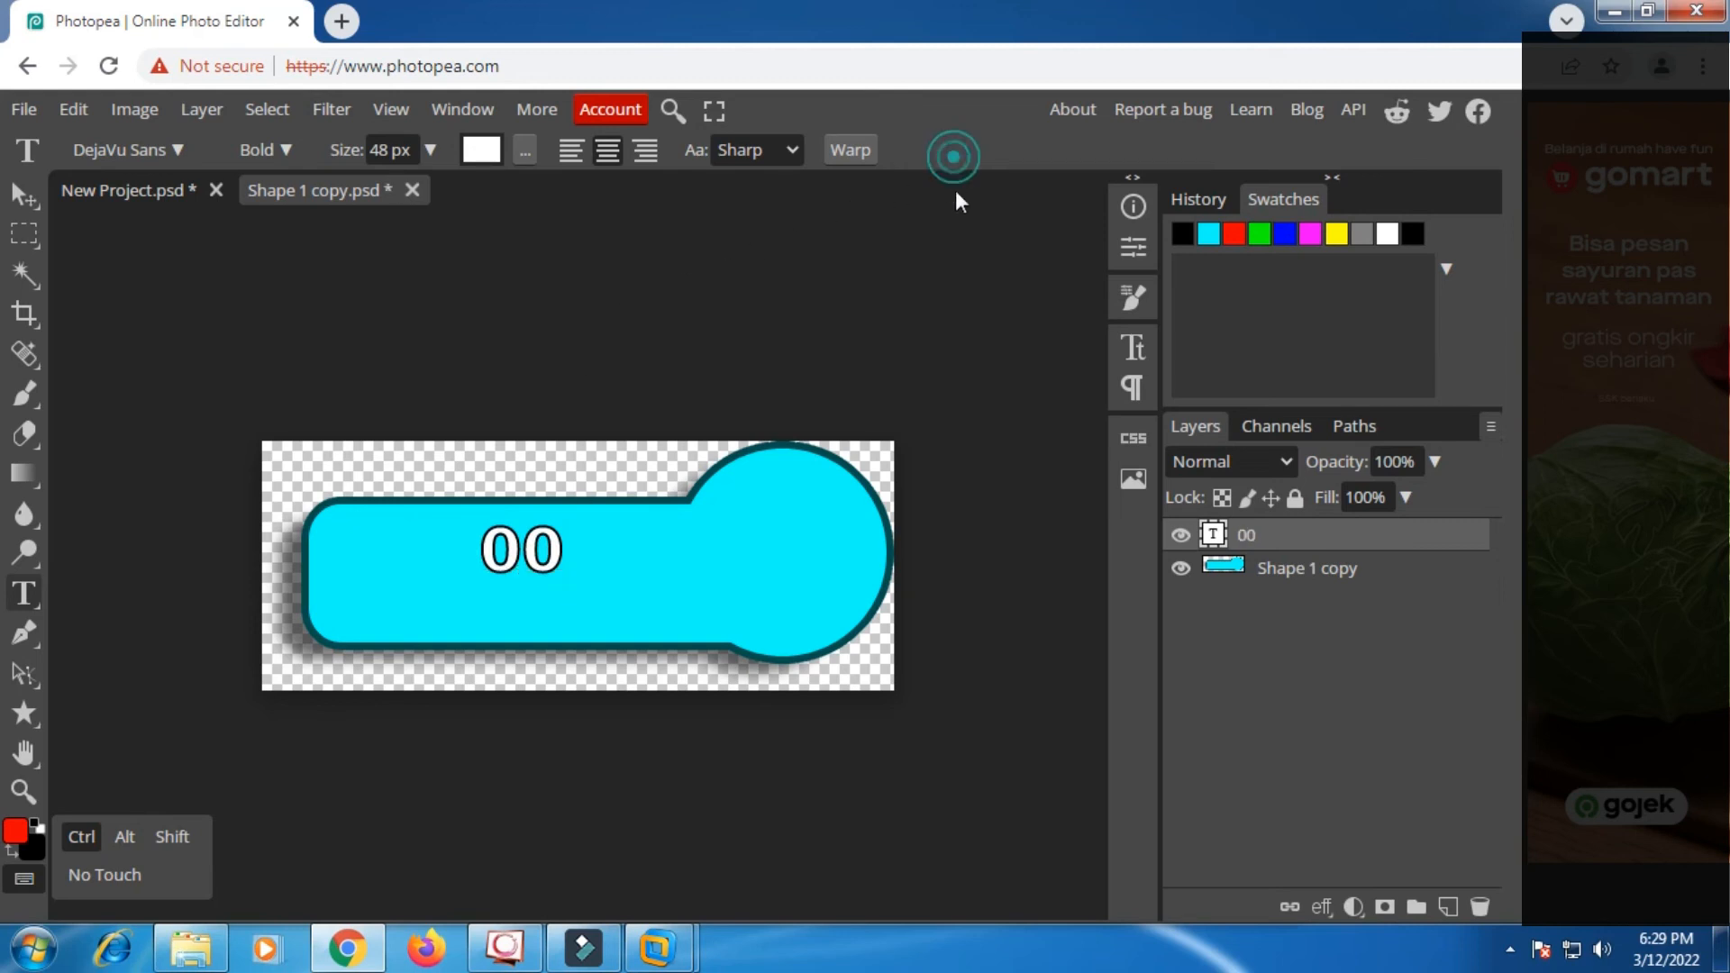
left_click(27, 194)
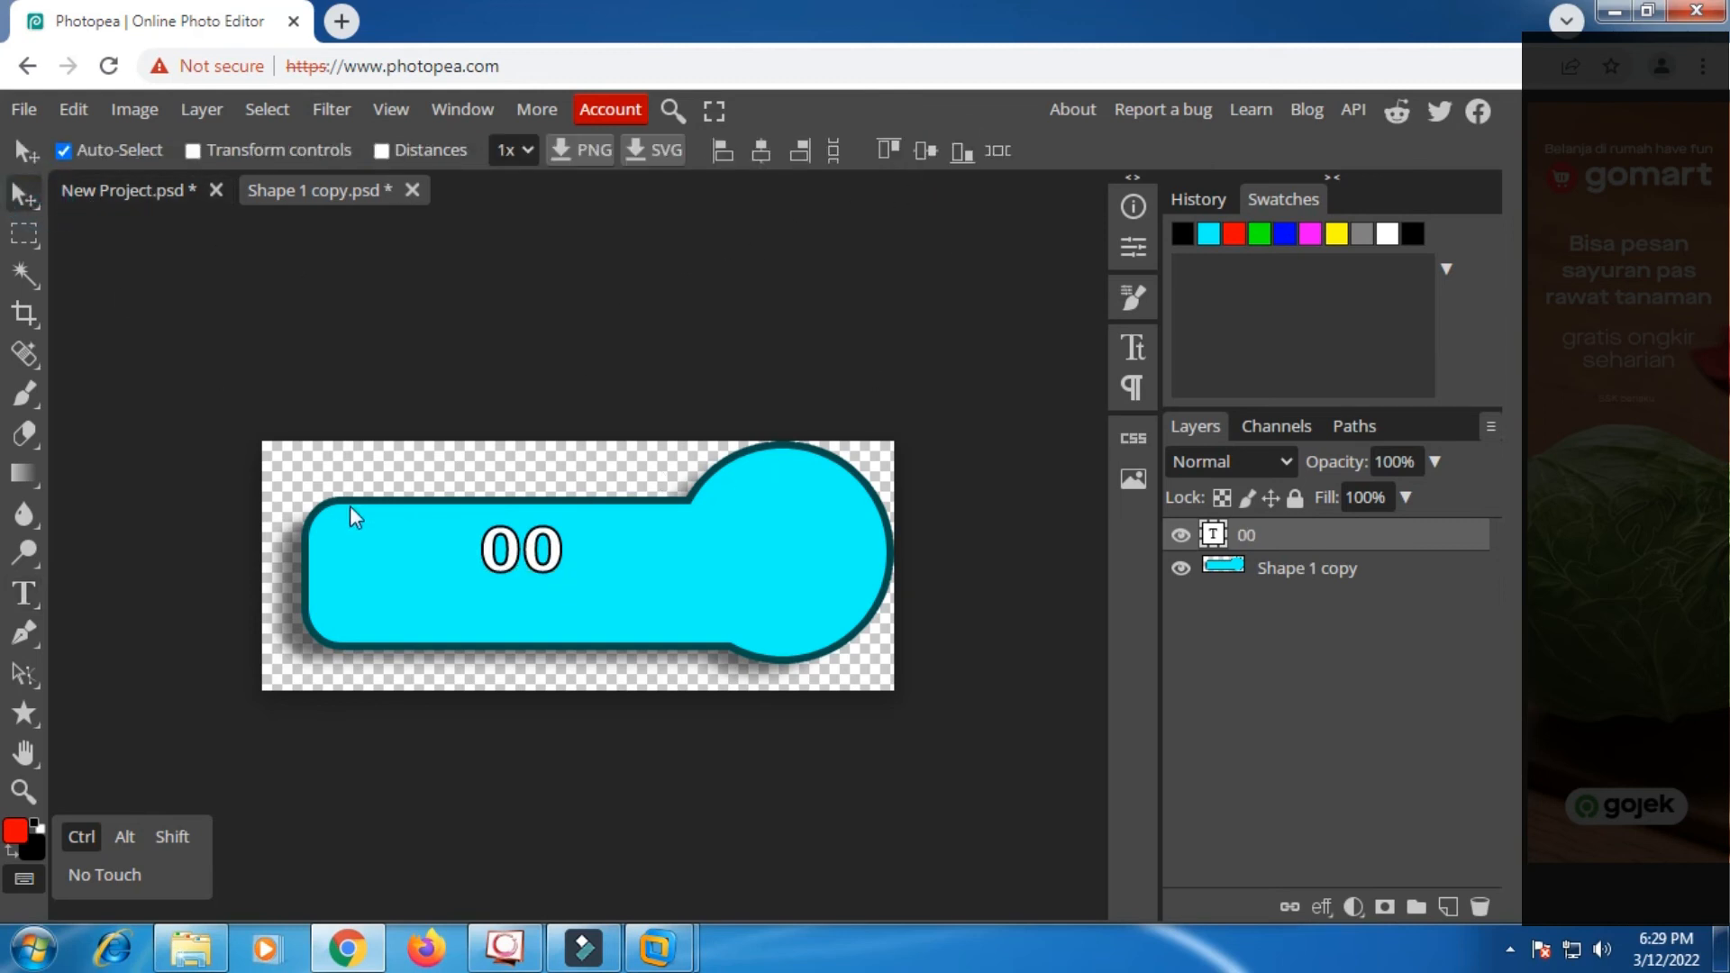
left_click_drag(495, 561, 502, 586)
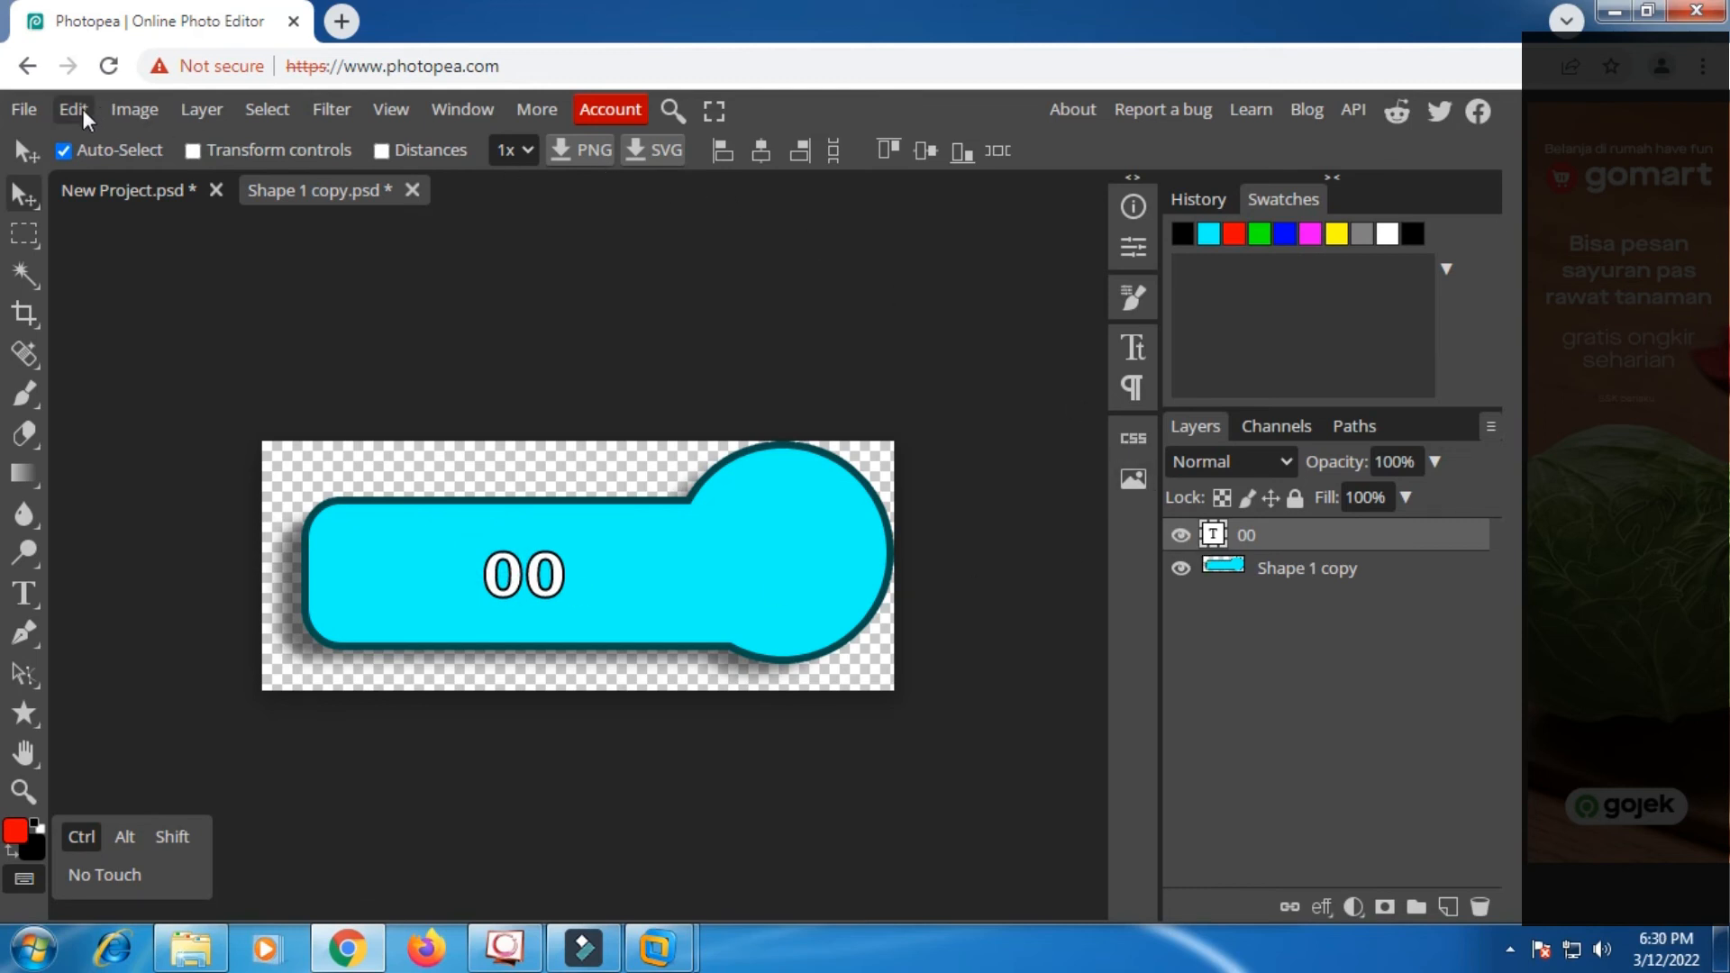
Save the 00 label's smart object back to the page and close its document.
left_click(27, 110)
left_click(143, 362)
left_click(399, 191)
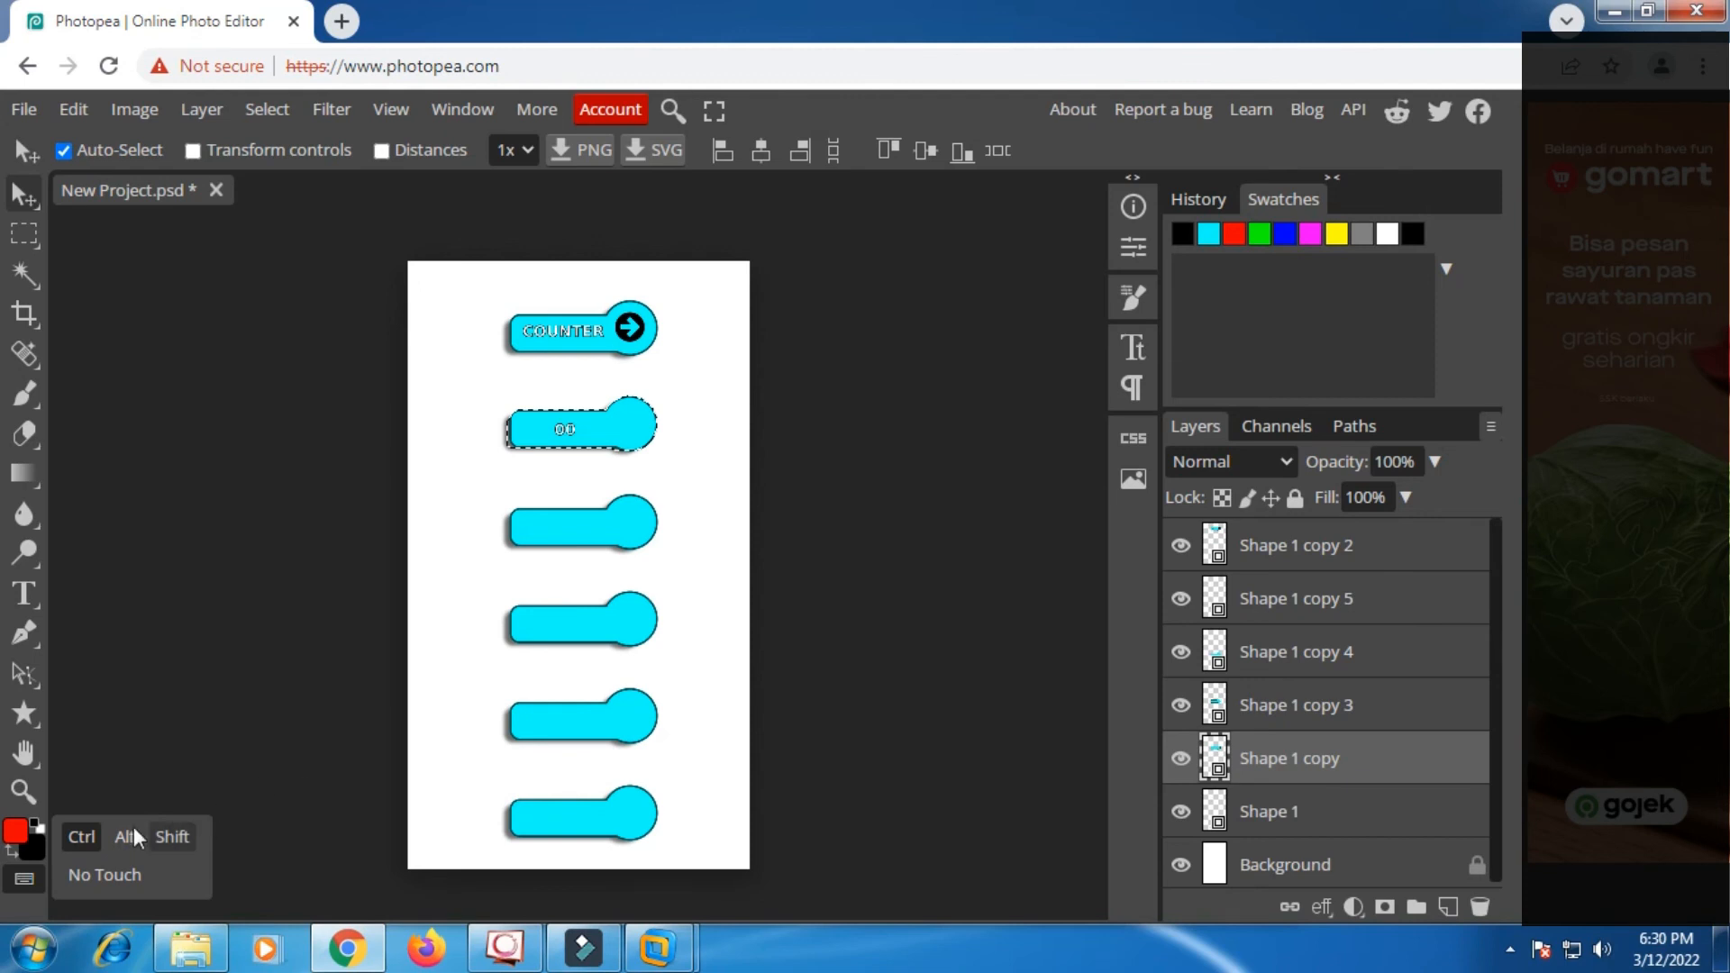
Open the smart object contents of the third and fourth labels from the top, picking the third with temporary auto-select.
left_click(87, 831)
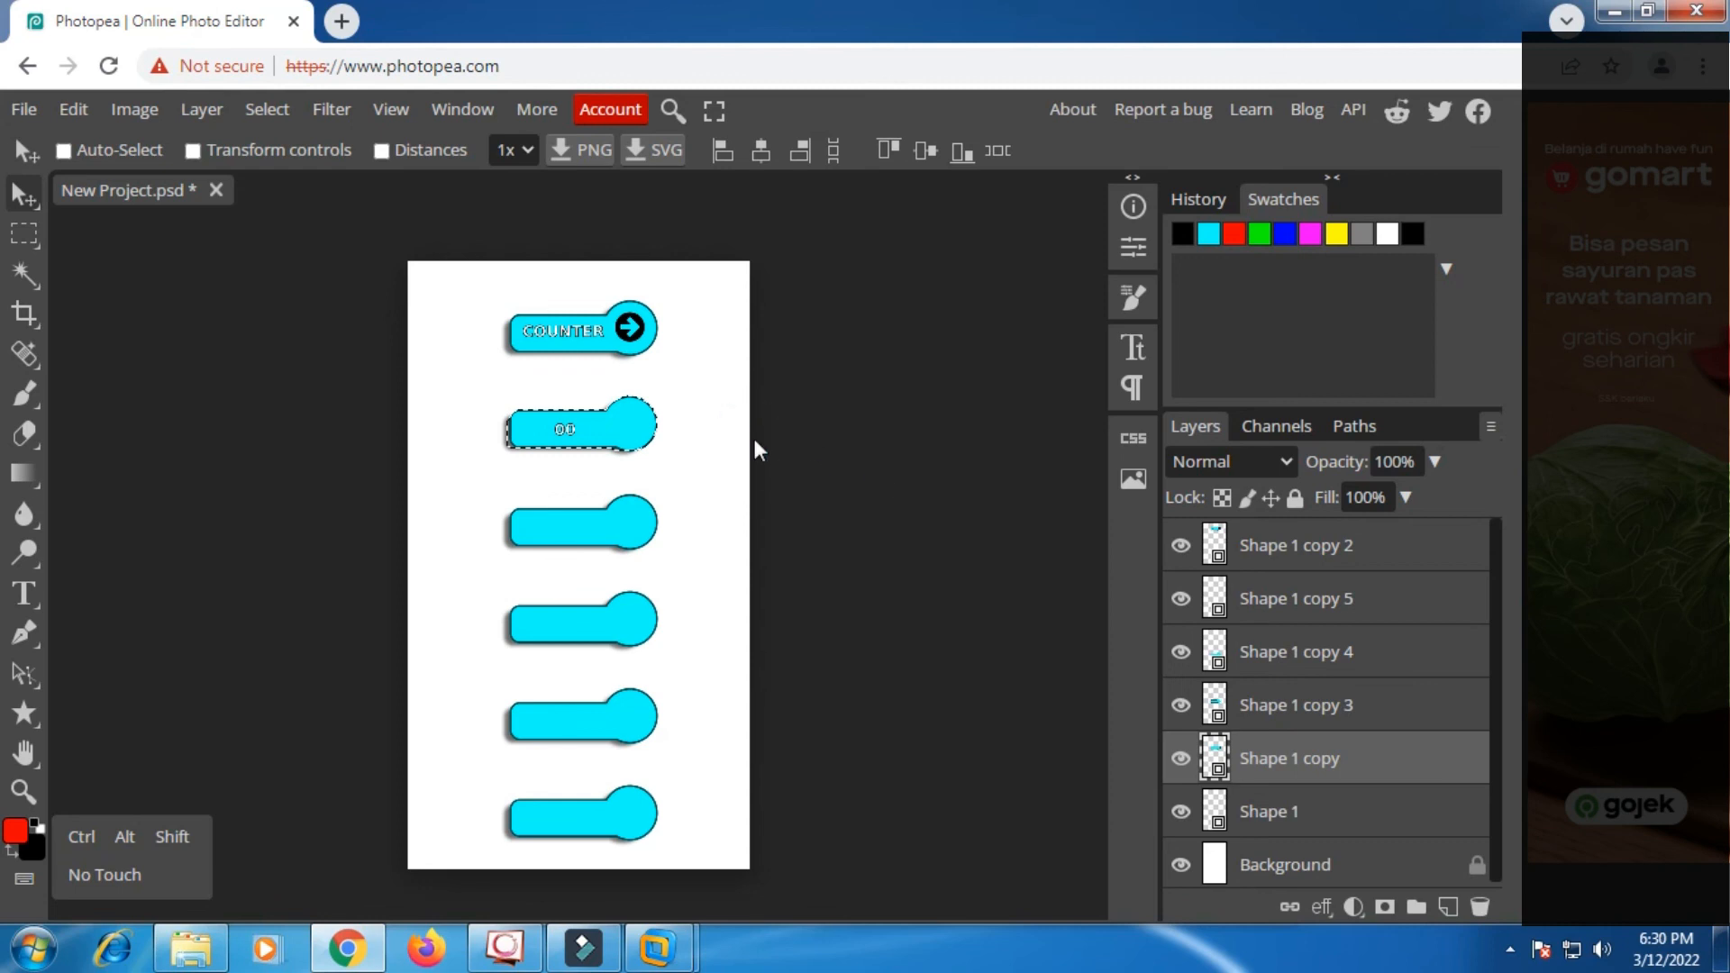
left_click(81, 836)
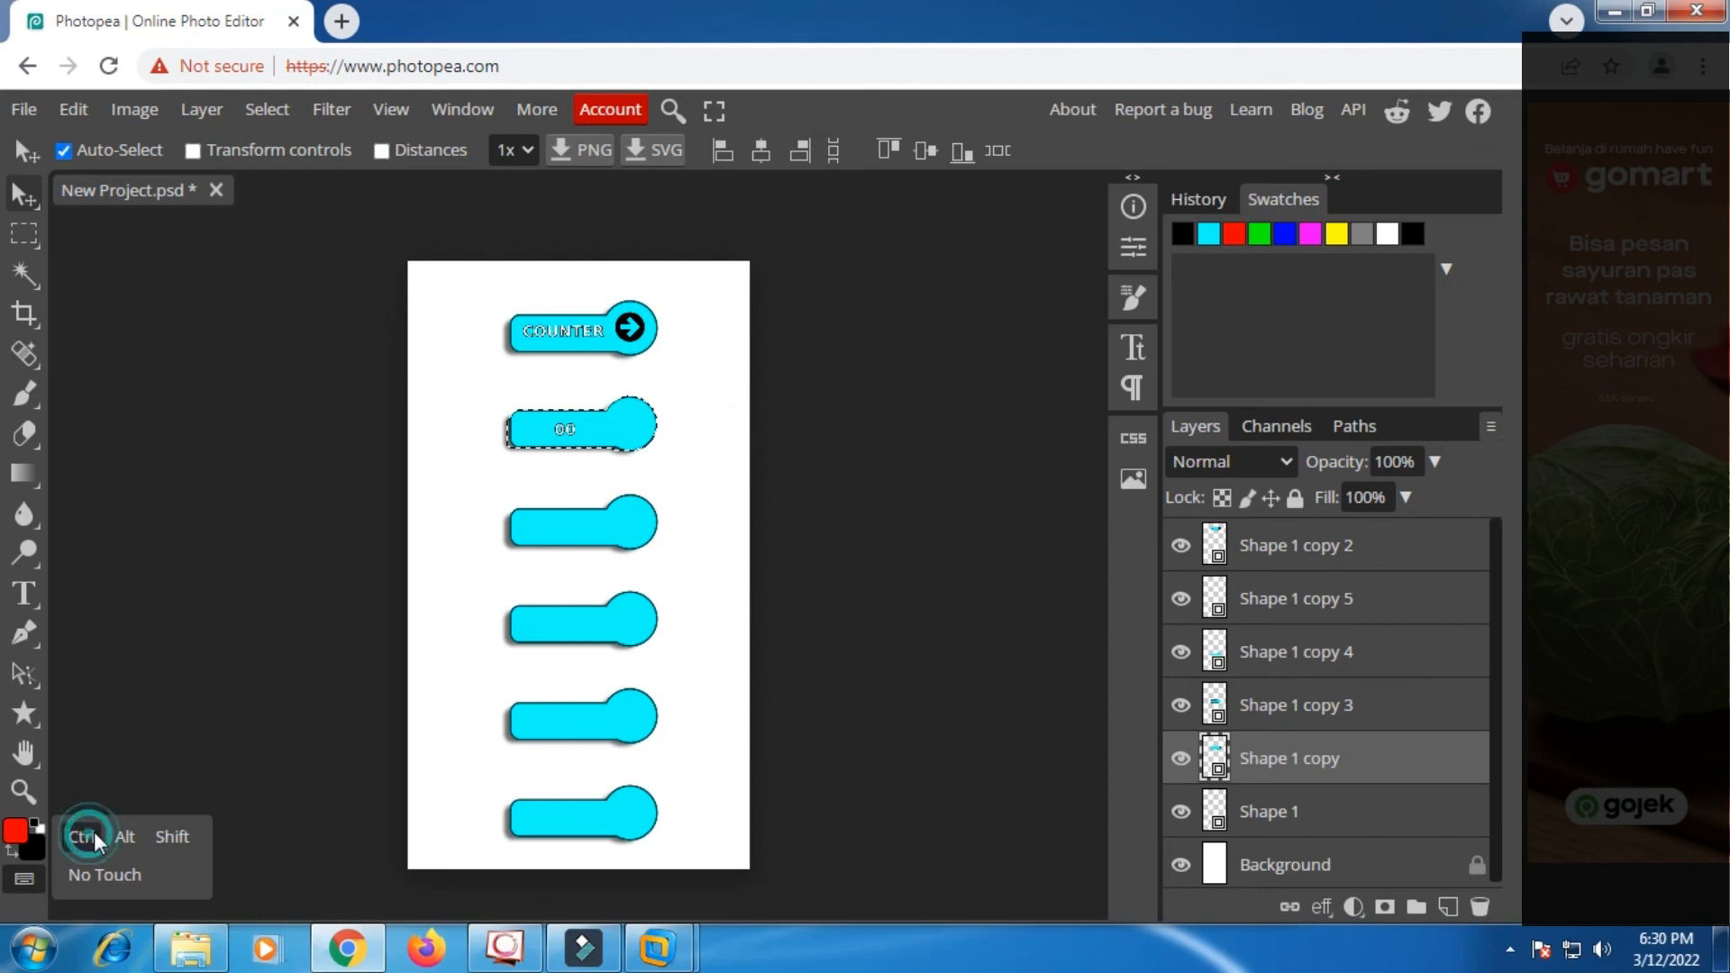
left_click(606, 533)
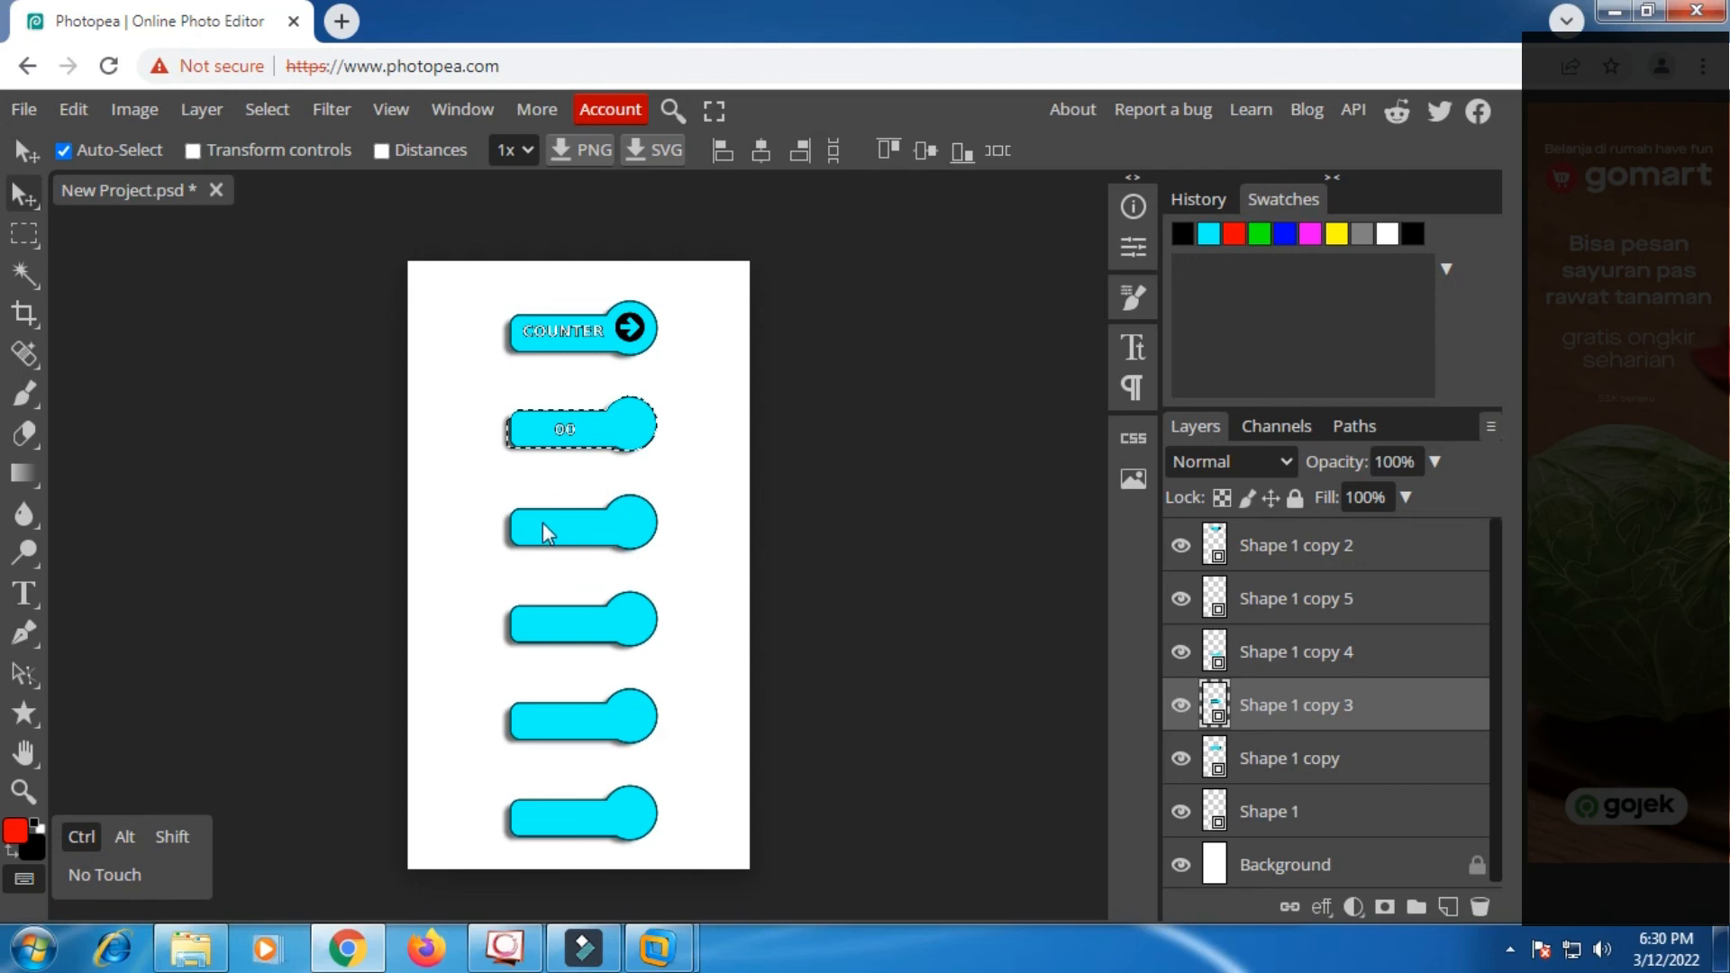
double_click(1214, 705)
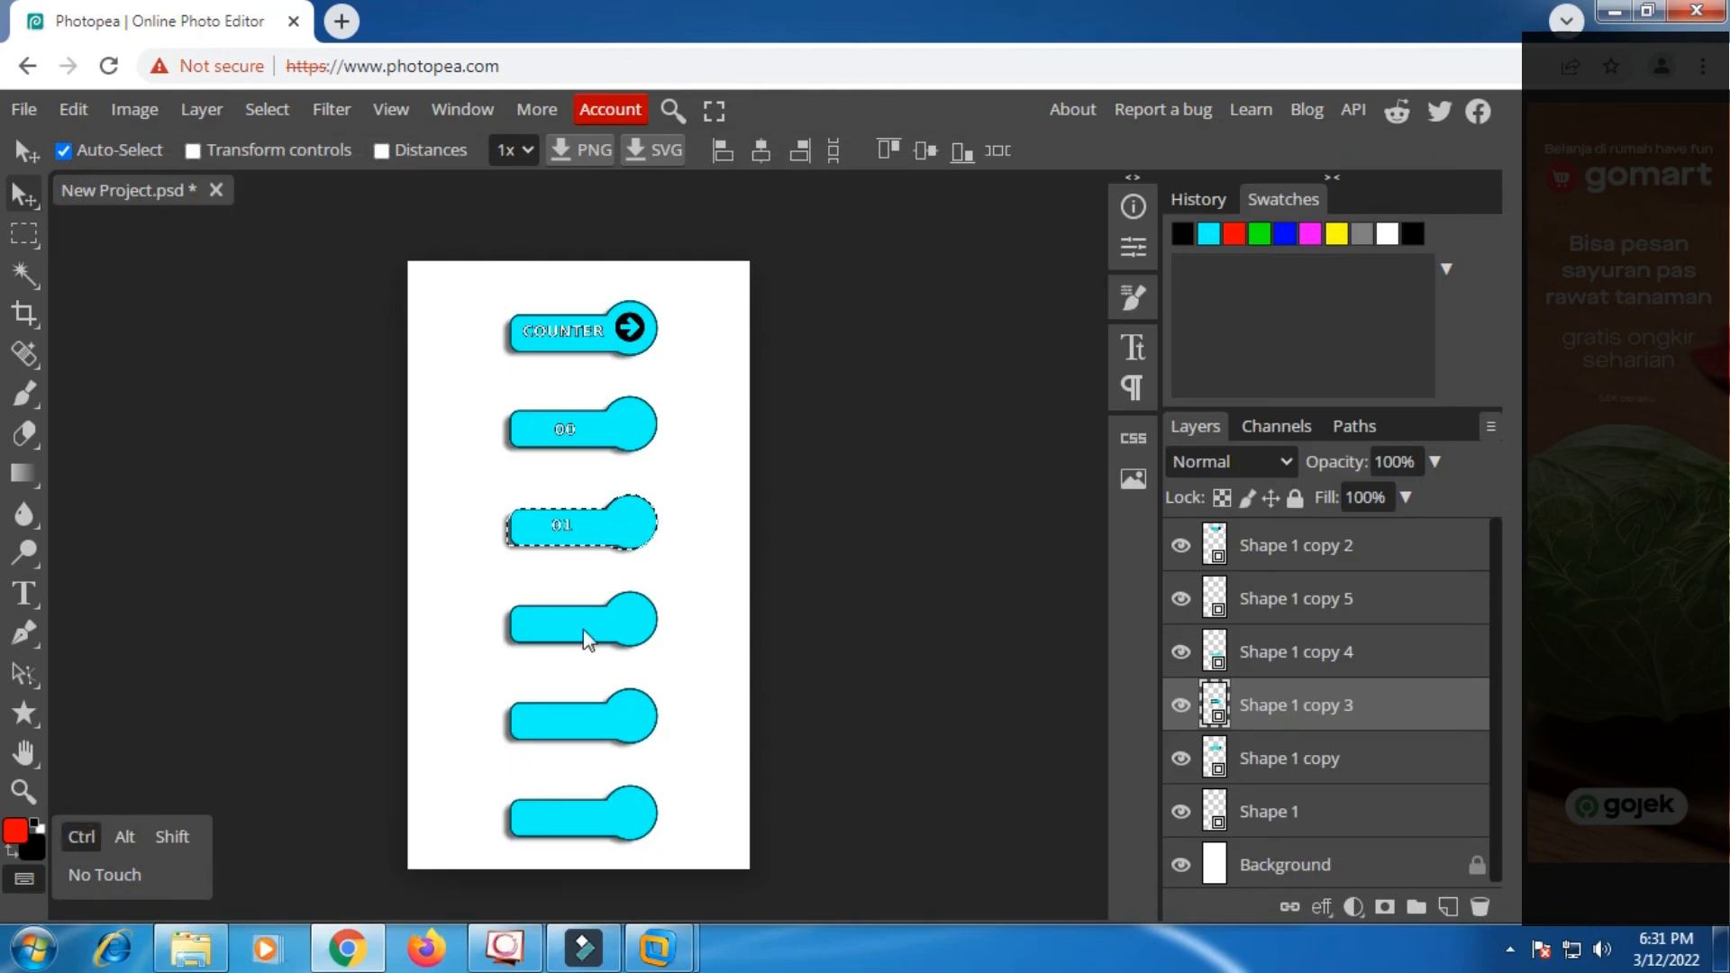
double_click(1214, 651)
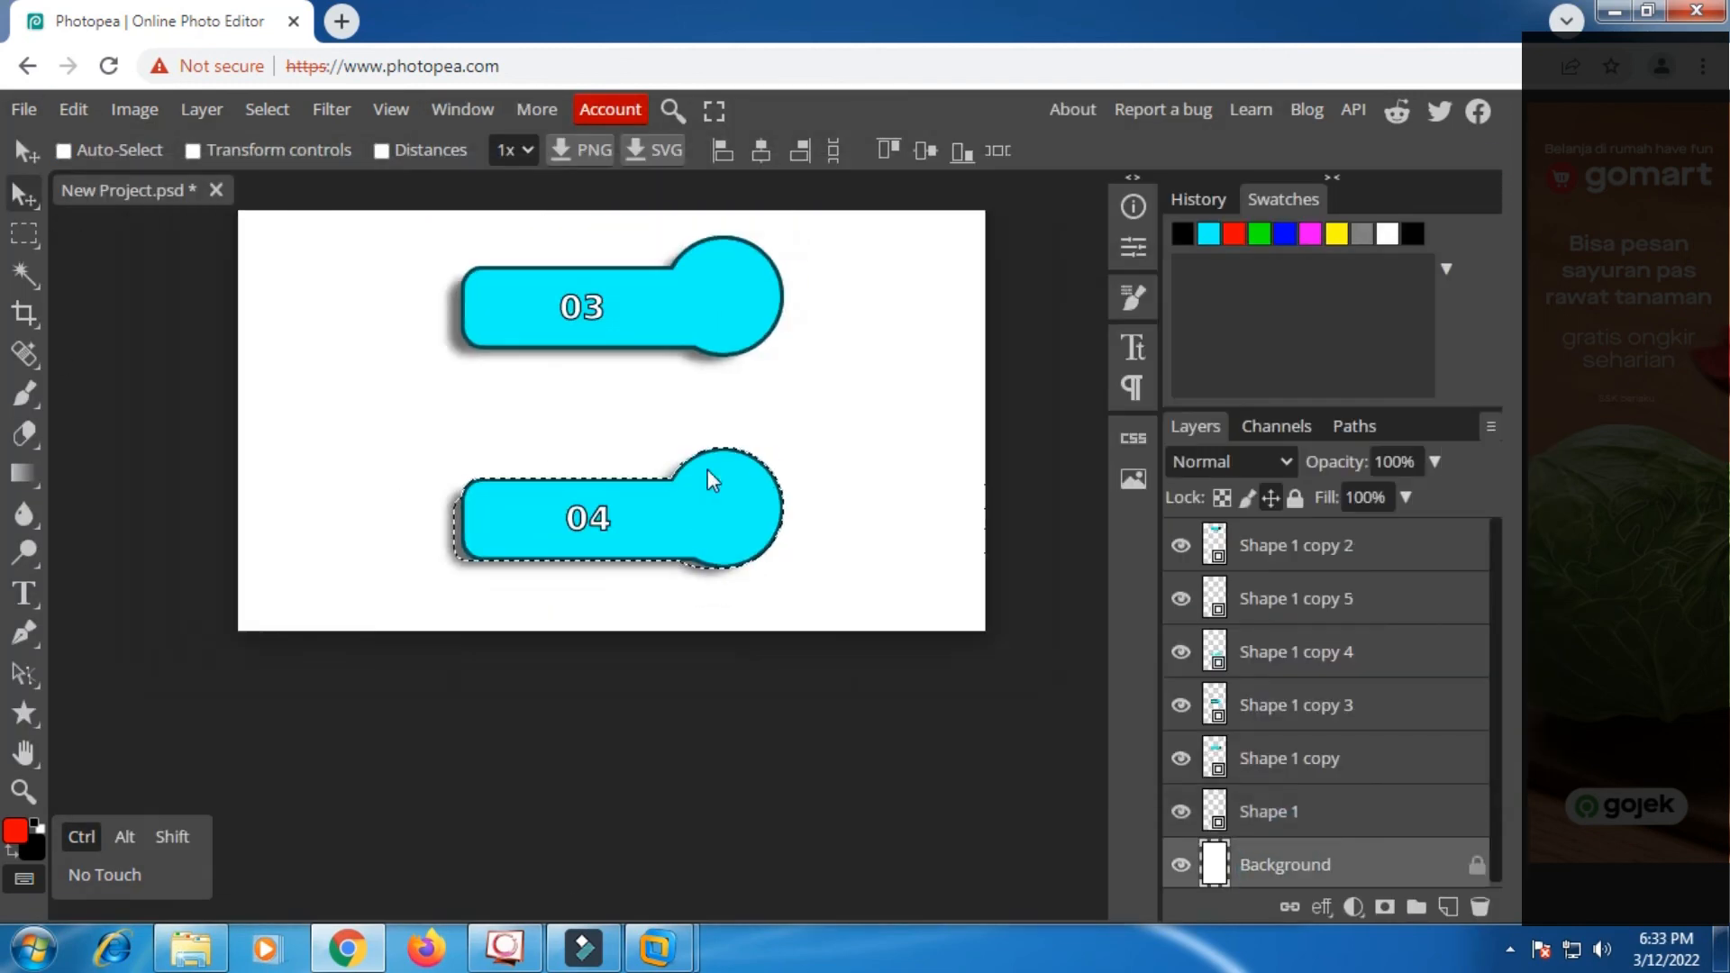
Group all six label layers, from Shape 1 to Shape 1 copy 2, into one folder above the background.
key("ctrl+0")
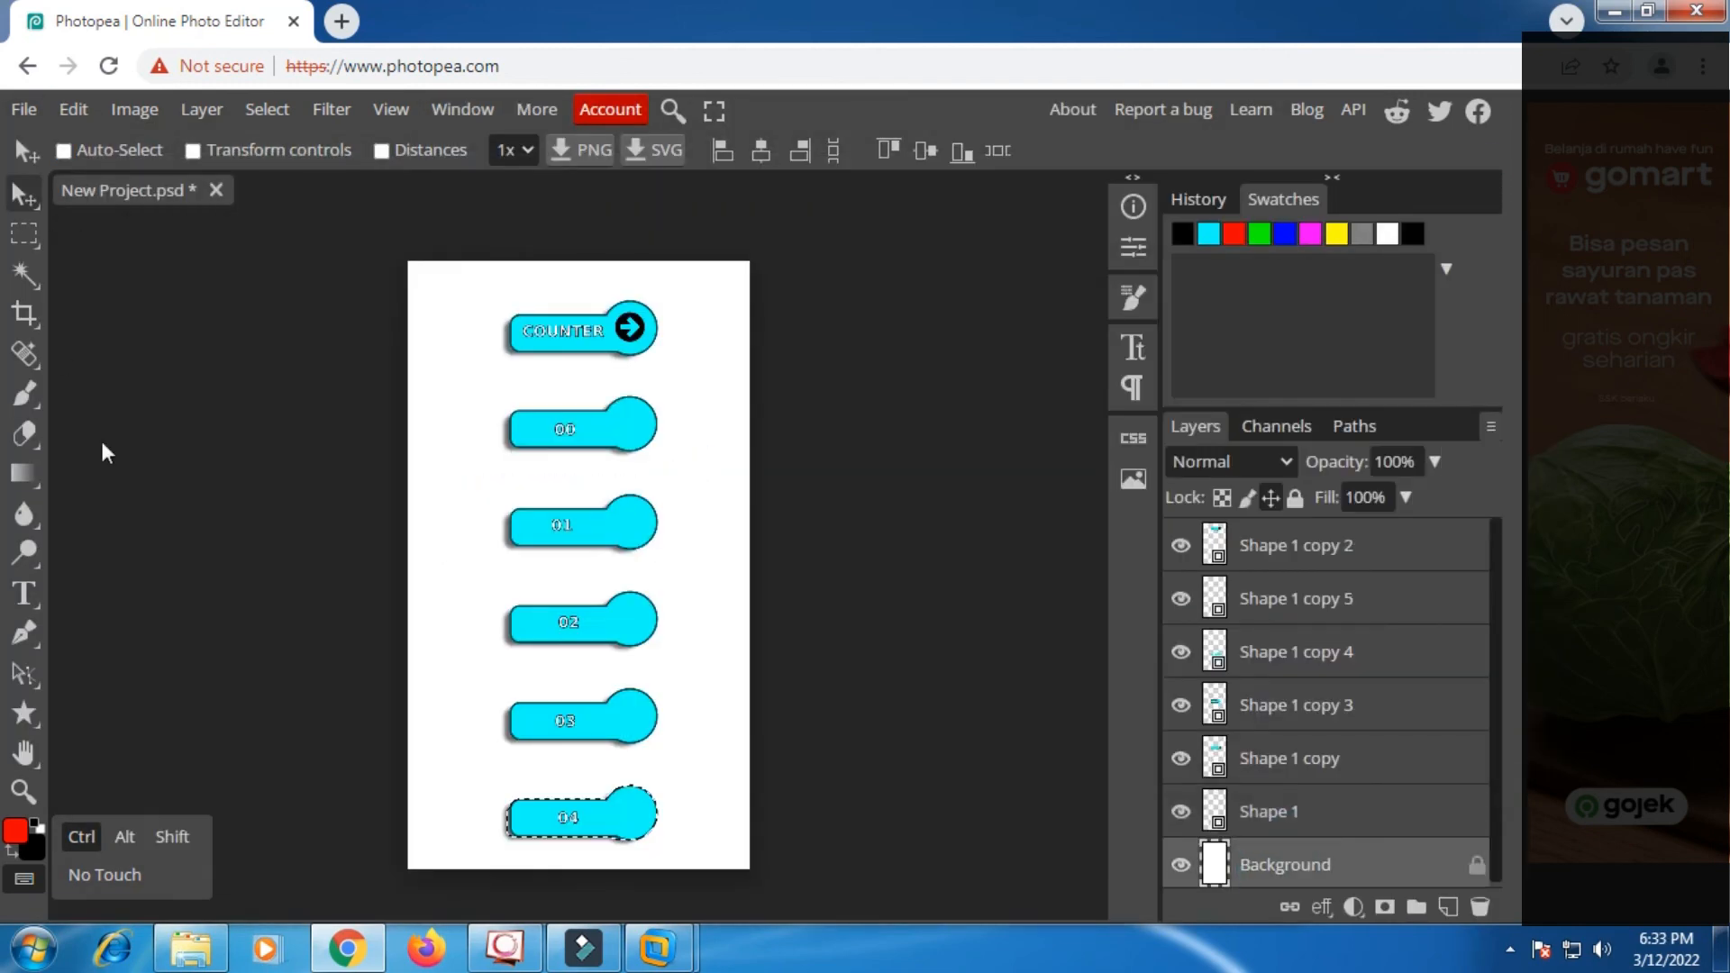
left_click(1294, 813)
left_click(173, 834)
left_click(81, 837)
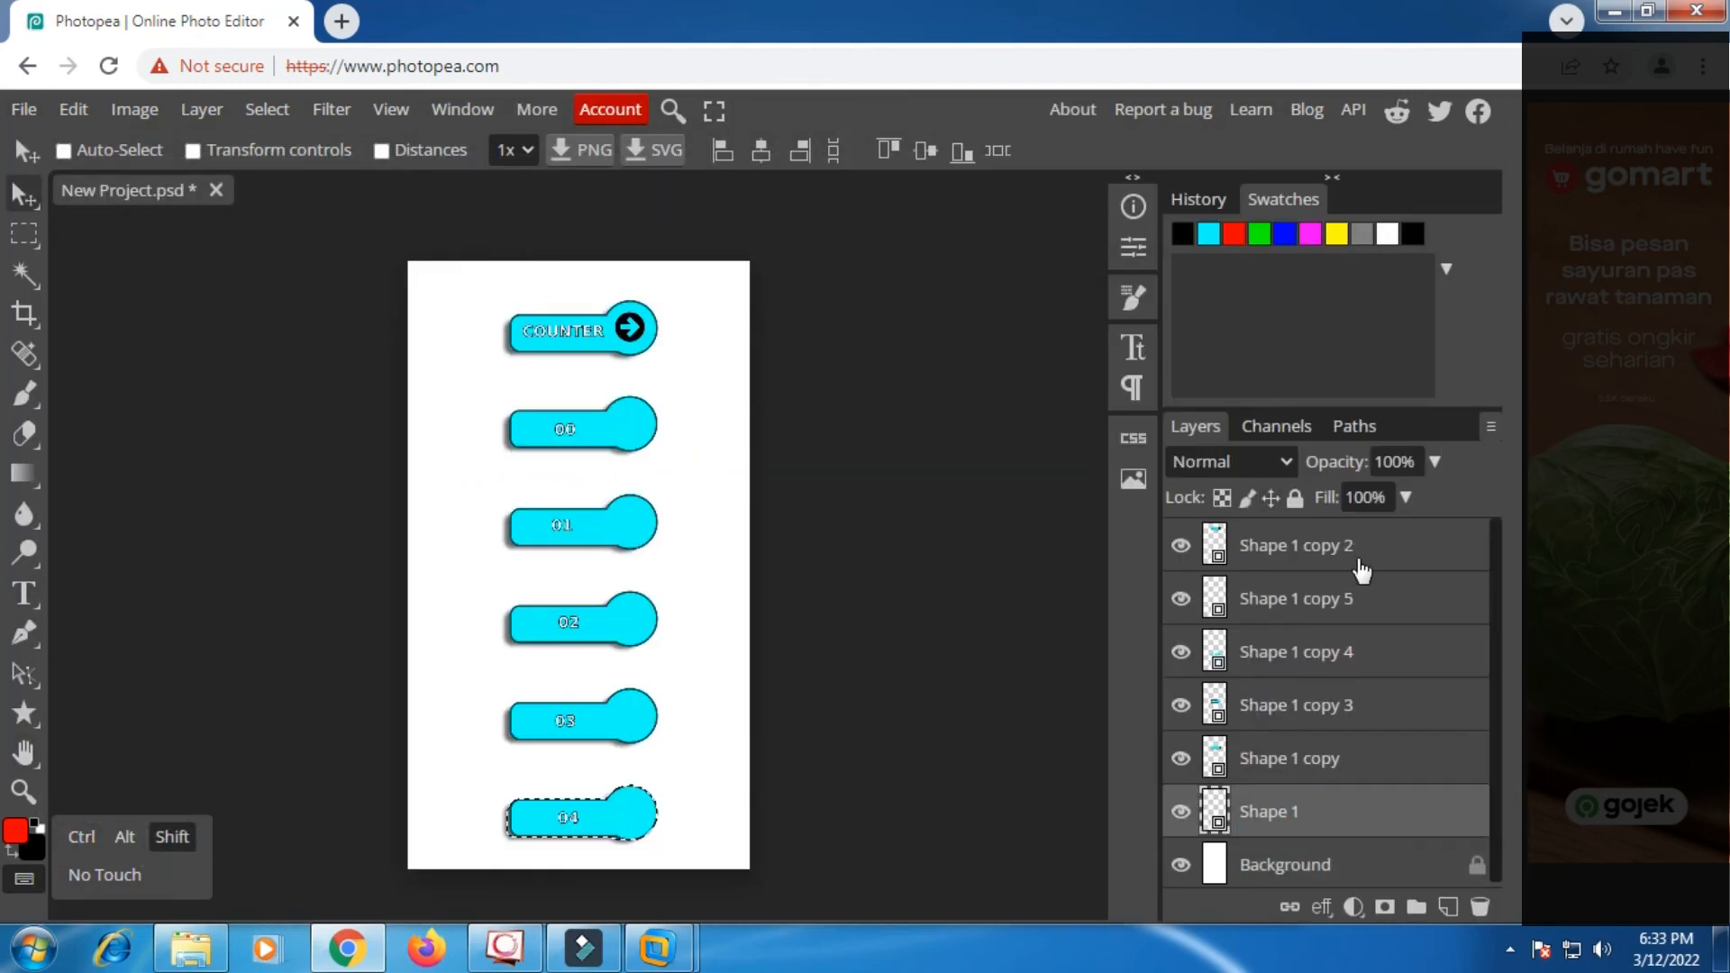
left_click(1358, 551)
double_click(1416, 907)
left_click(1207, 568)
left_click(1207, 568)
key("Delete")
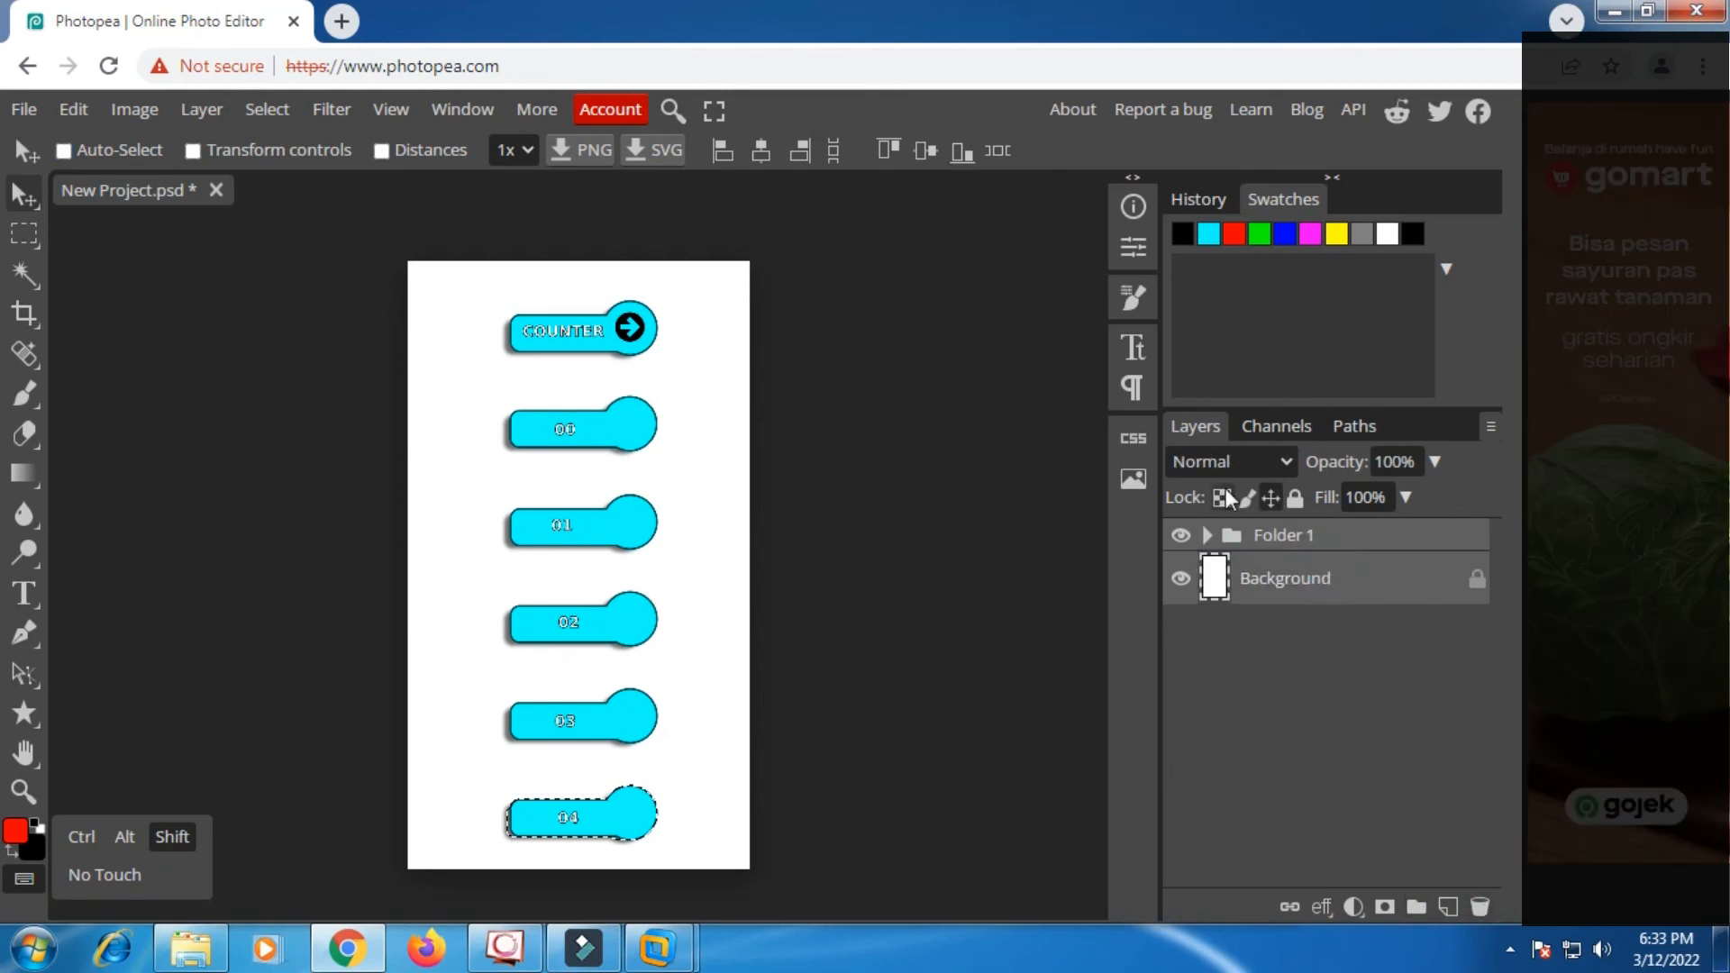
right_click(23, 715)
left_click(122, 872)
left_click(1039, 151)
left_click(1322, 200)
left_click_drag(437, 374, 468, 406)
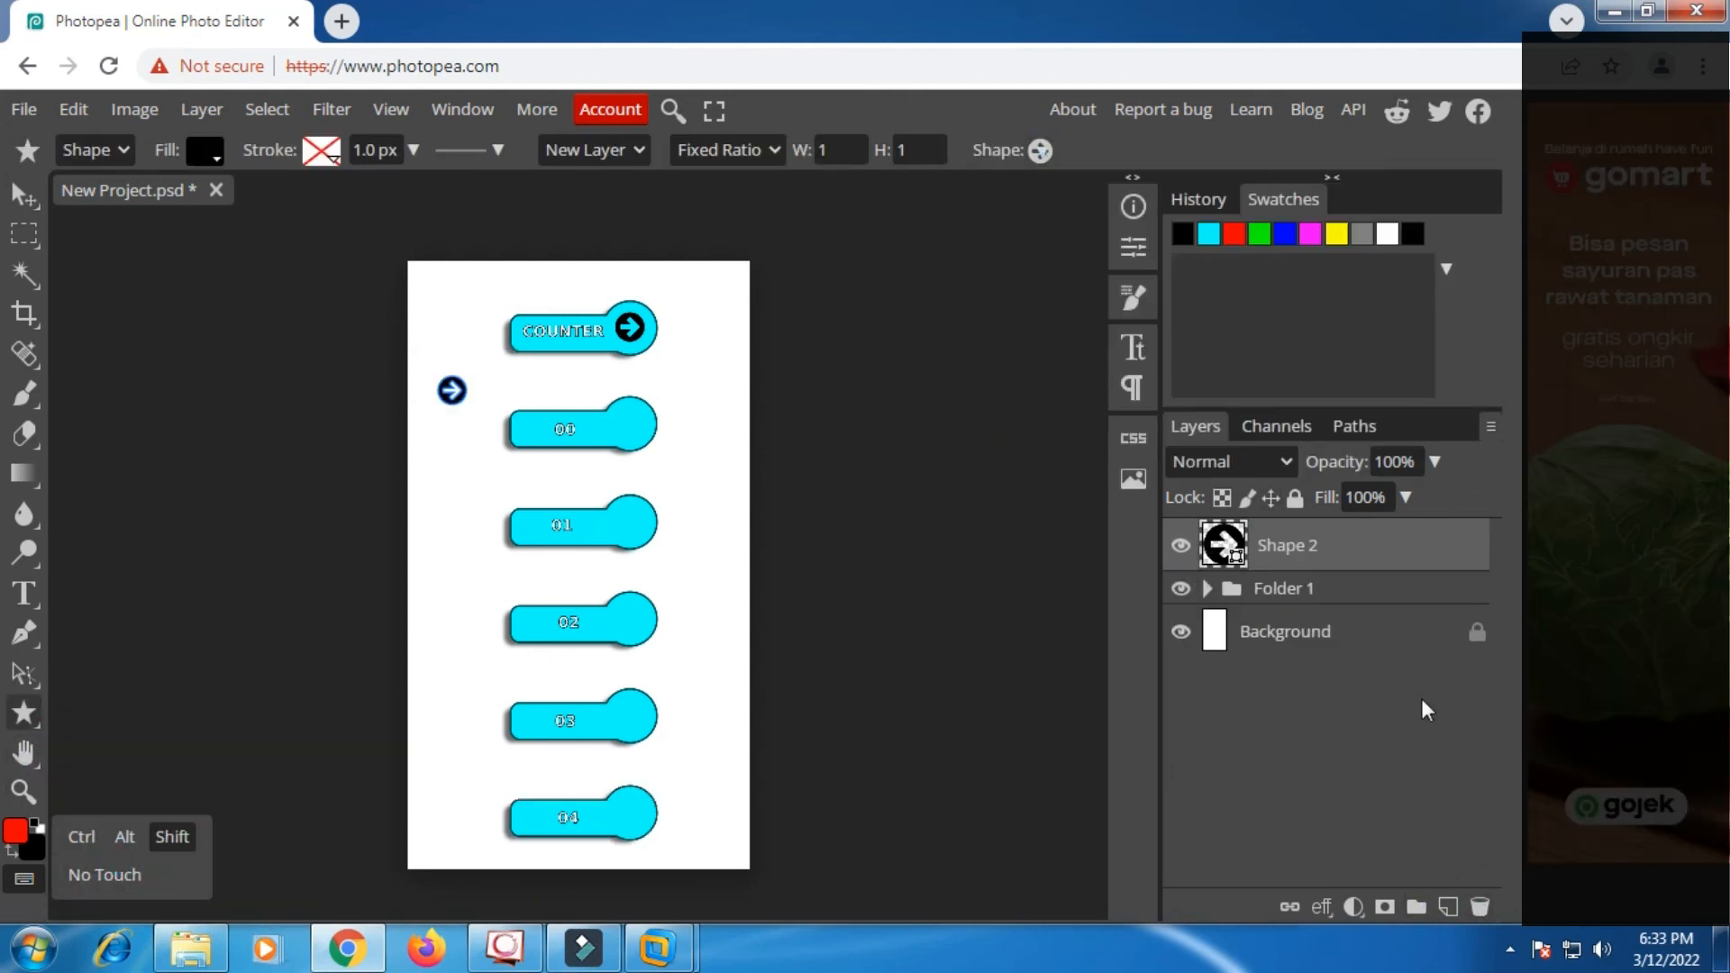
left_click(1479, 907)
Draw a solid right-pointing block arrow as a custom shape between the COUNTER and 00 labels.
left_click(1039, 151)
left_click(1040, 151)
left_click(1039, 152)
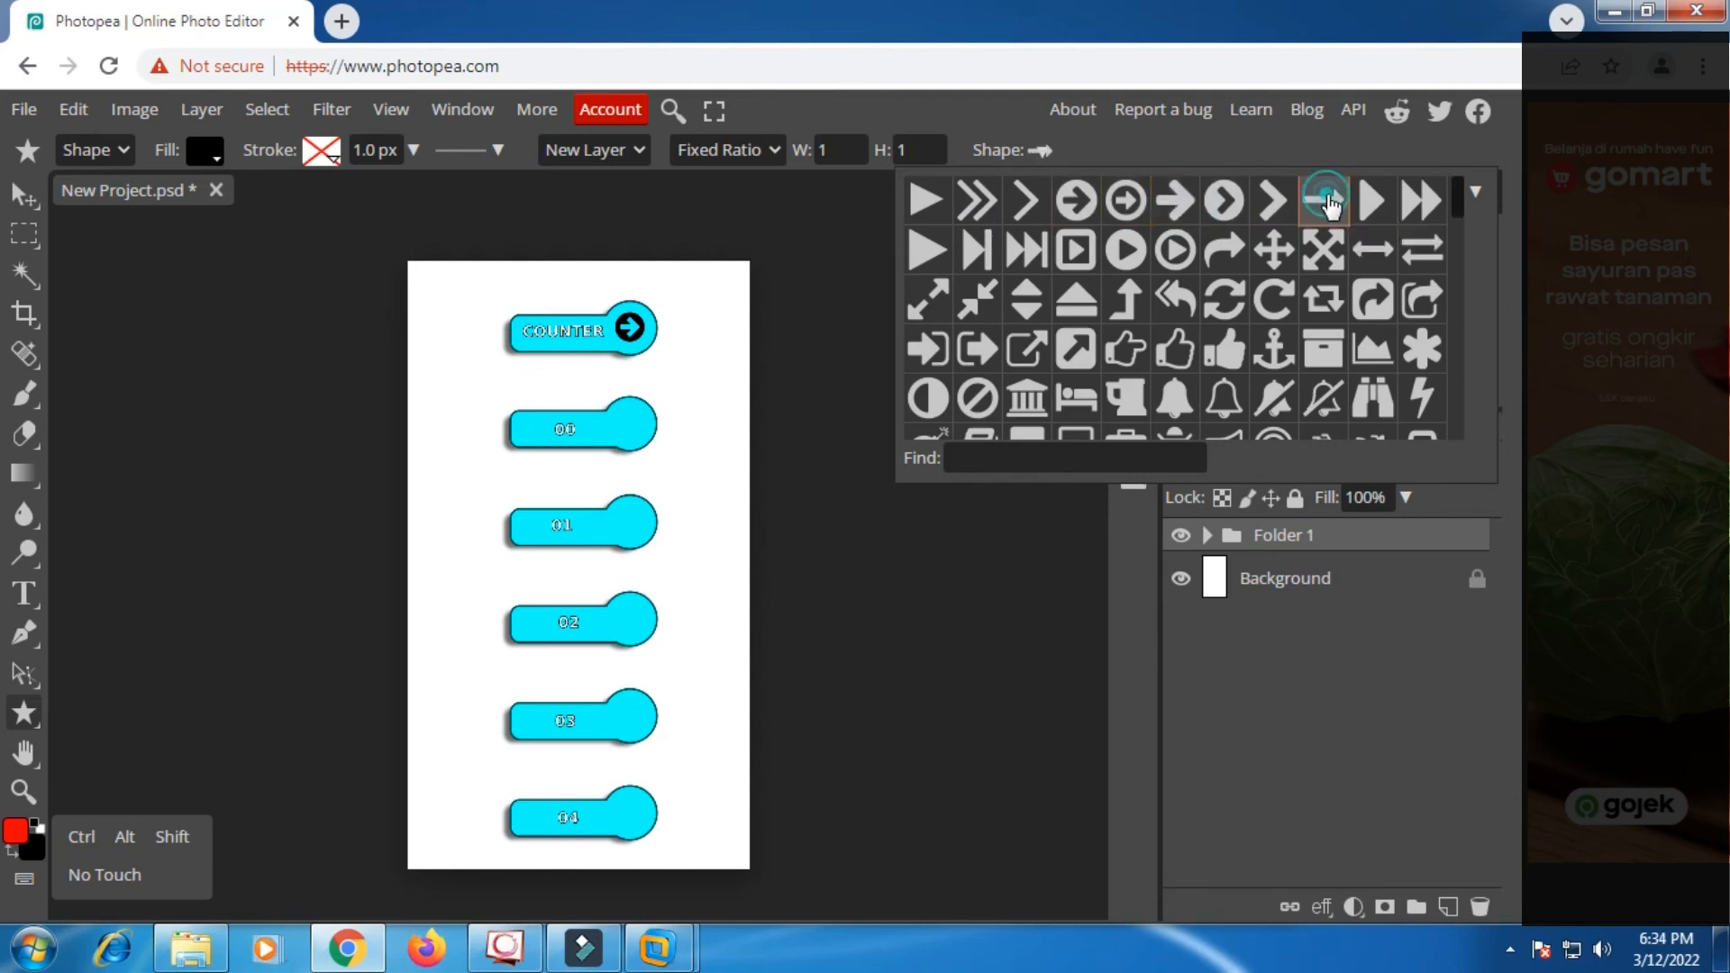
left_click(1323, 200)
left_click(450, 356)
left_click_drag(564, 364, 666, 413)
left_click(533, 300)
Give the block arrow a red fill and a black stroke of 1.4 px.
left_click(205, 152)
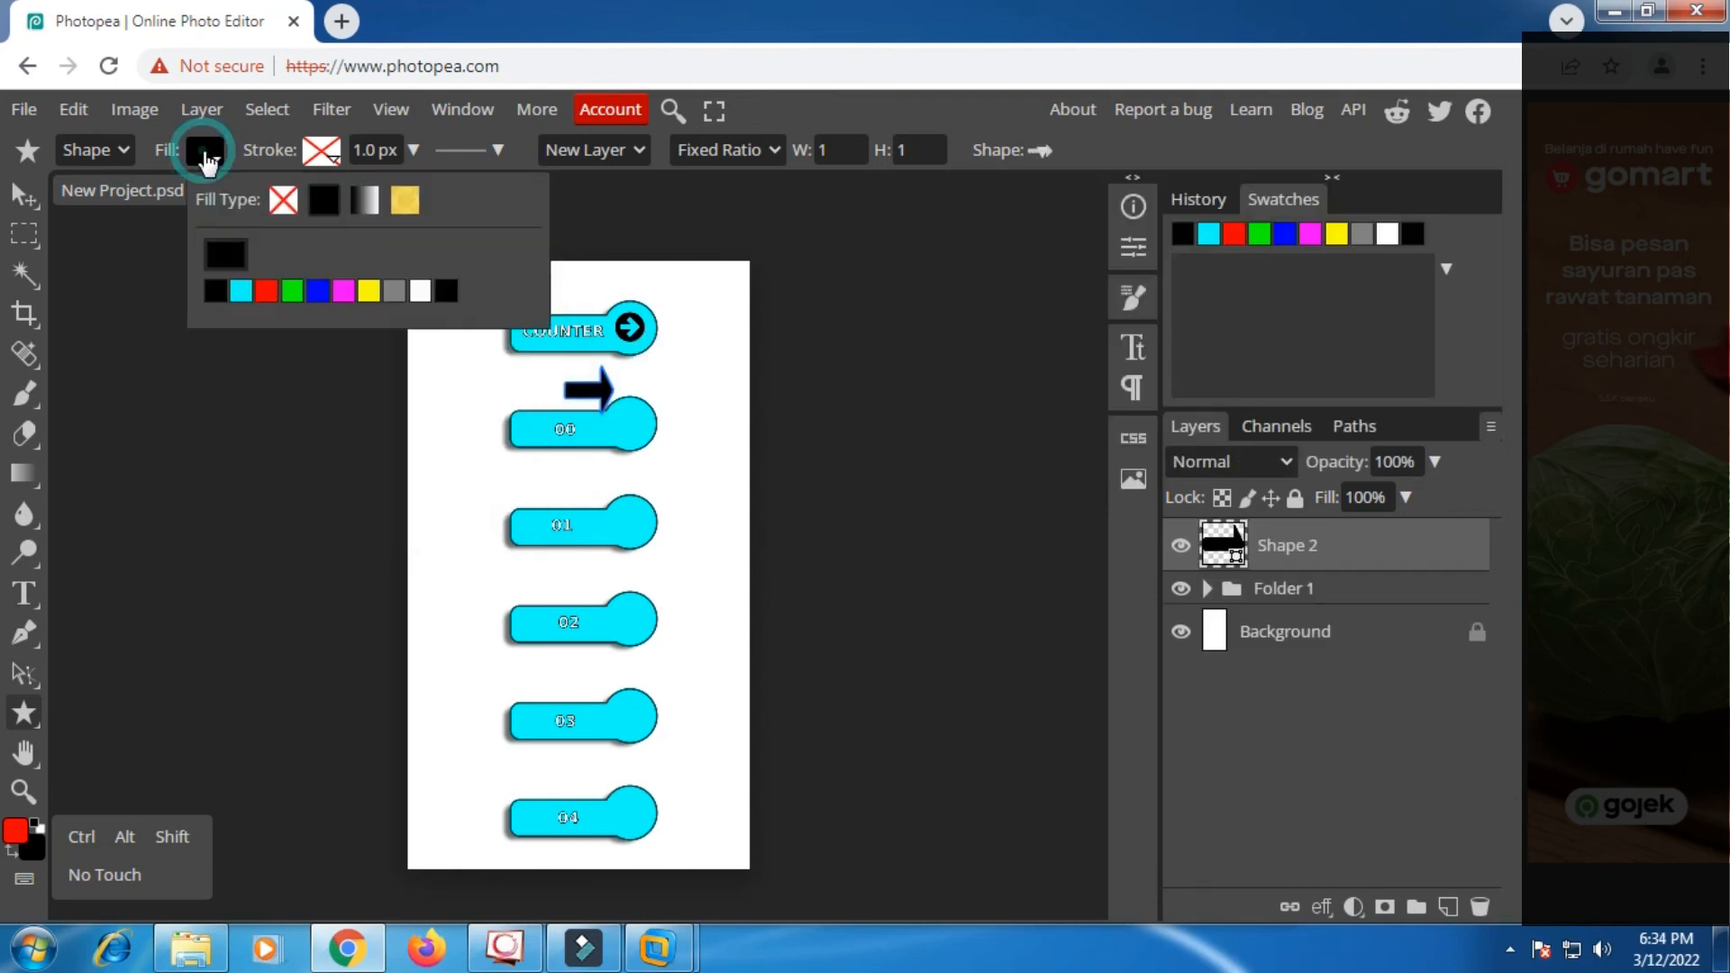
left_click(267, 291)
left_click(321, 151)
left_click(356, 290)
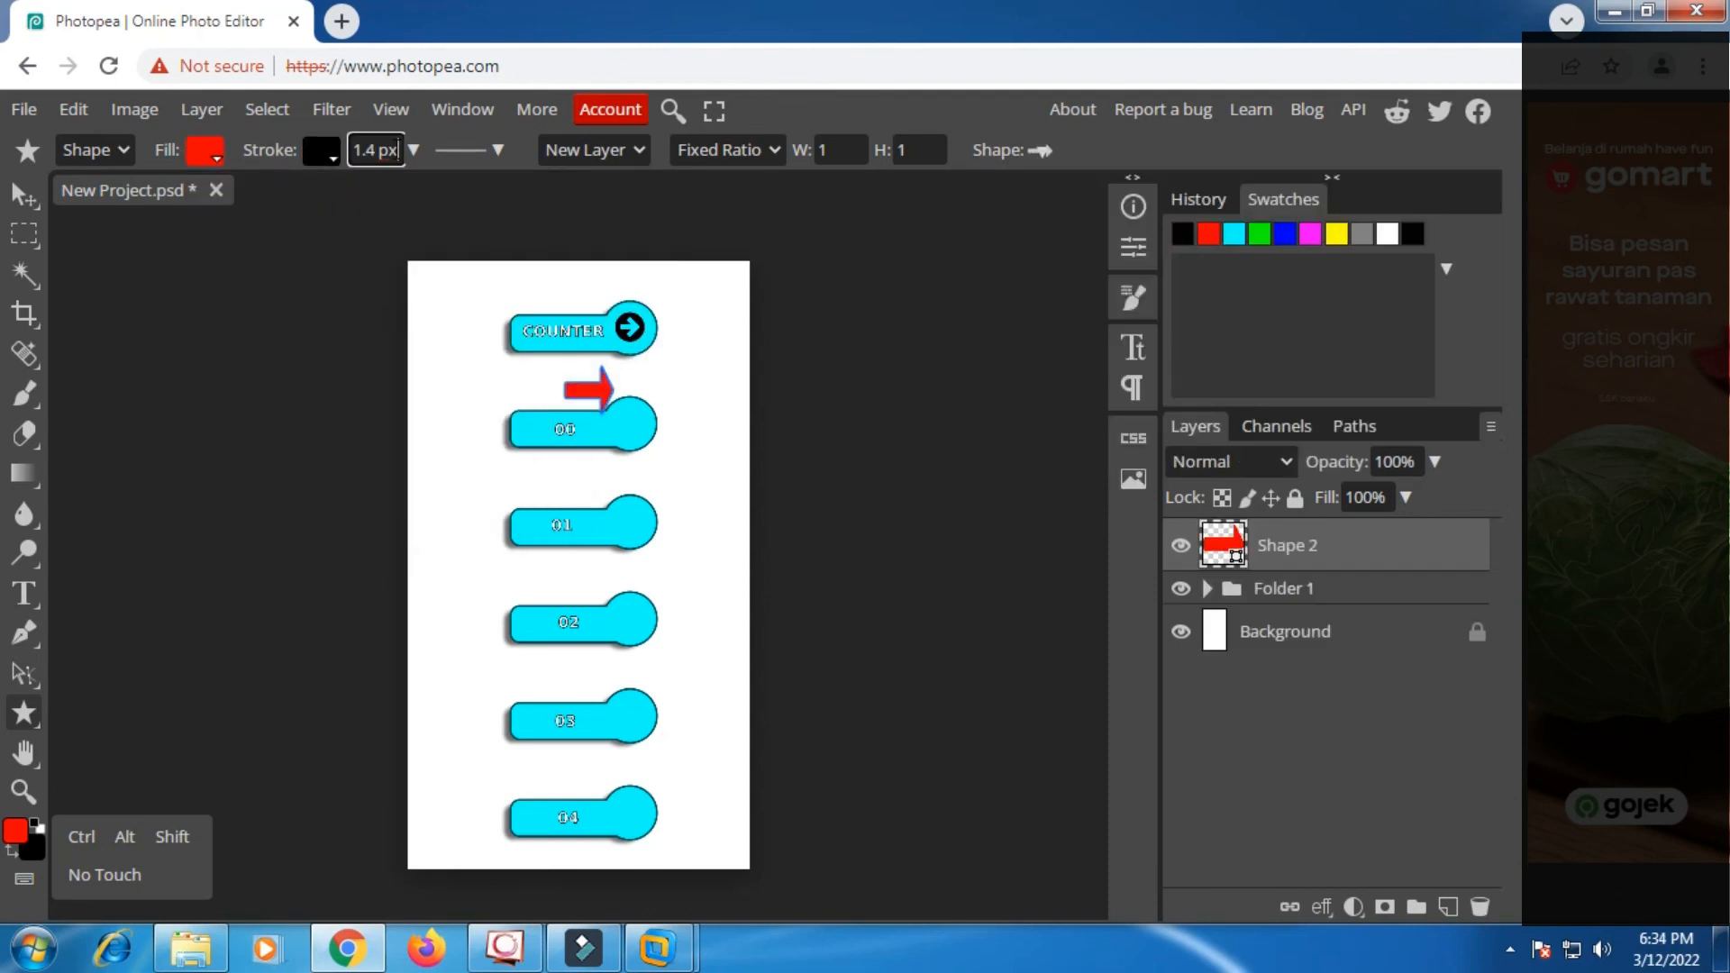
Move the red arrow into the blank margin left of the labels and rotate it 90° clockwise to point down.
left_click(20, 189)
left_click_drag(311, 296, 184, 295)
right_click(456, 383)
left_click(538, 754)
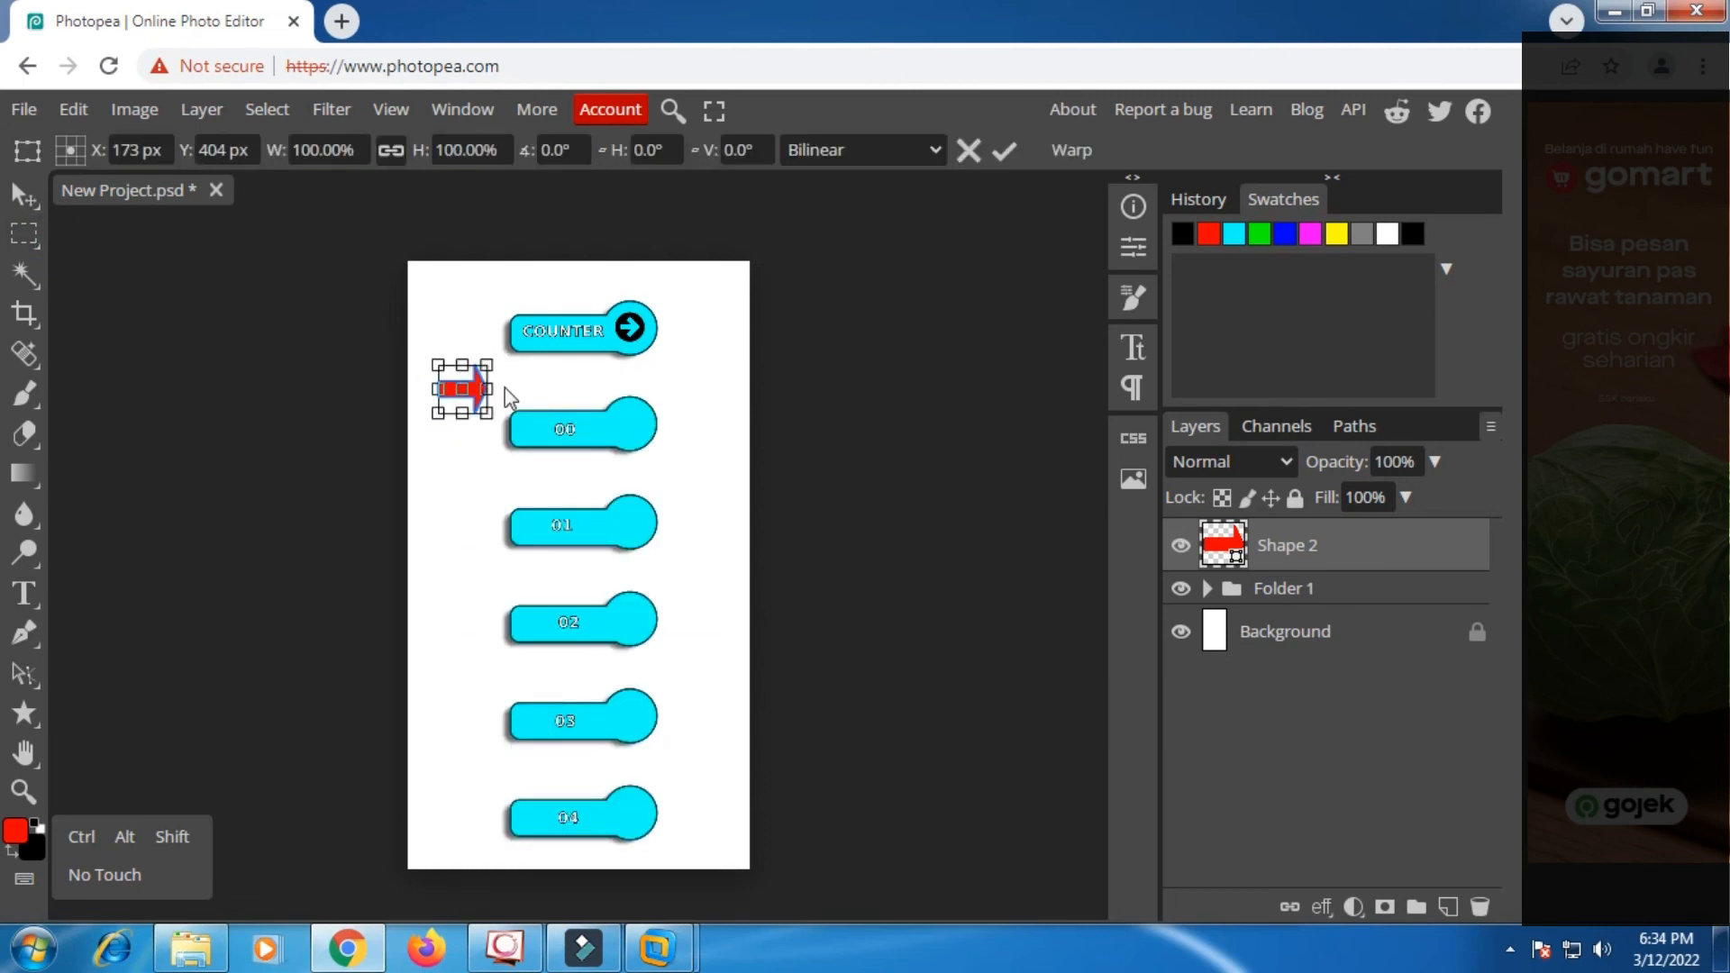
scroll(441, 389, "up", 5)
left_click_drag(583, 387, 494, 571)
key("Return")
Place the red down arrow in the gap between the COUNTER label and the 00 label.
left_click(21, 193)
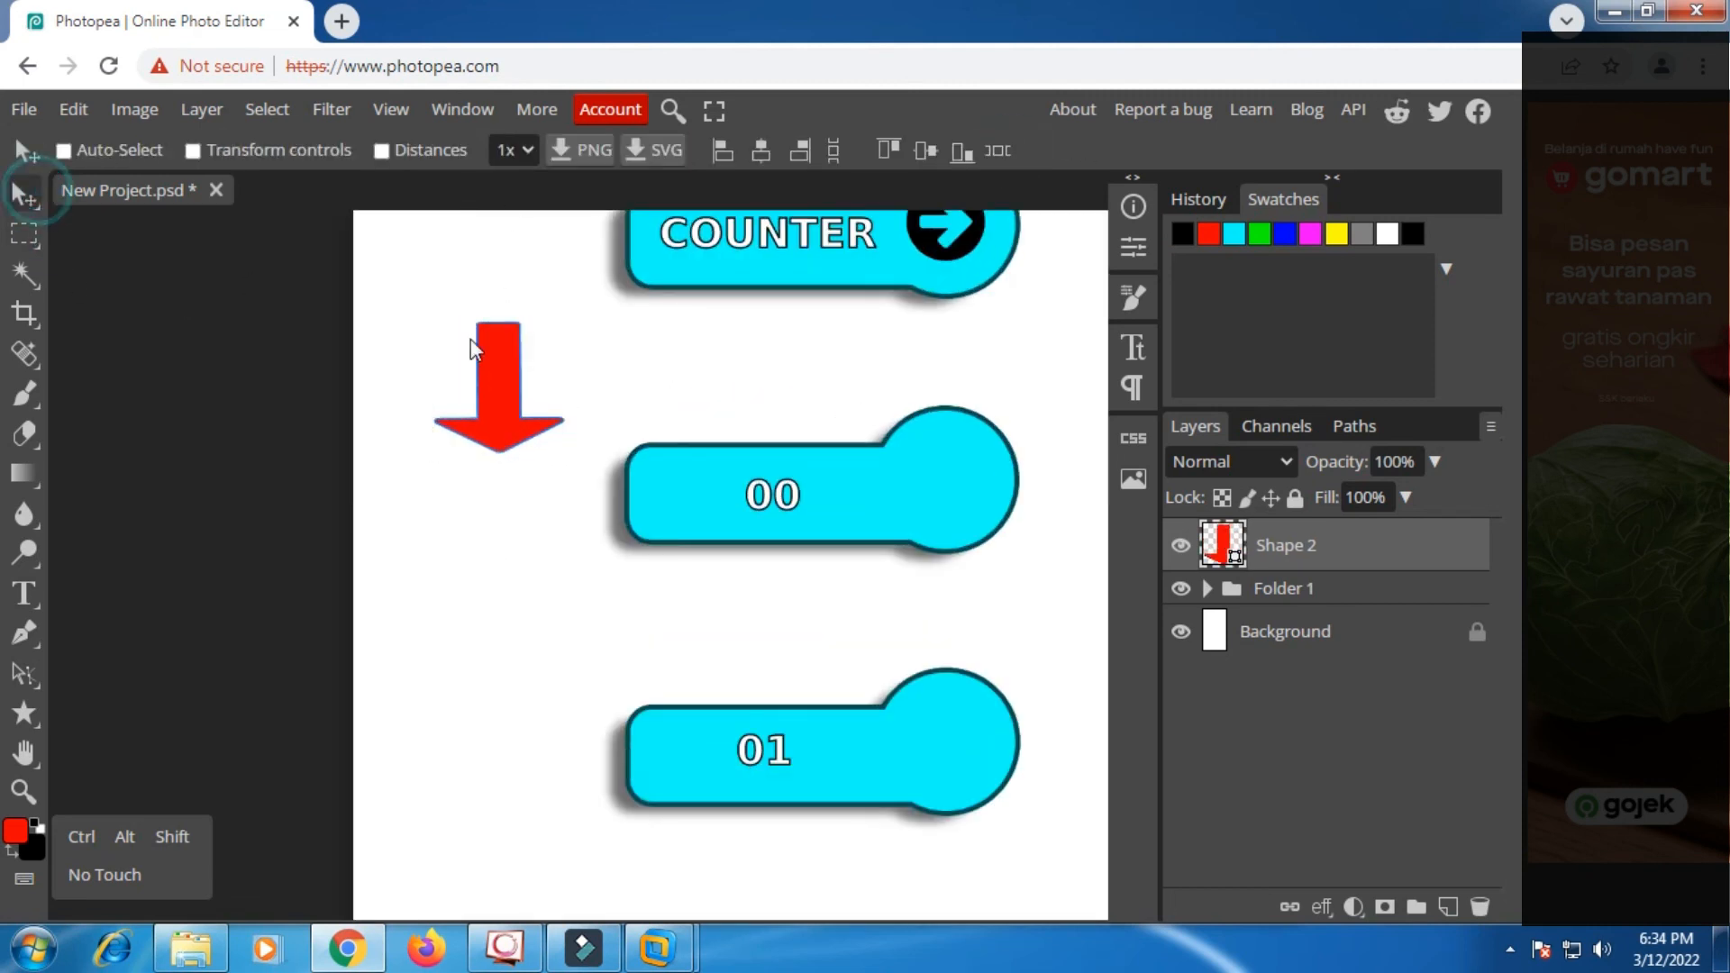
left_click_drag(505, 363, 801, 342)
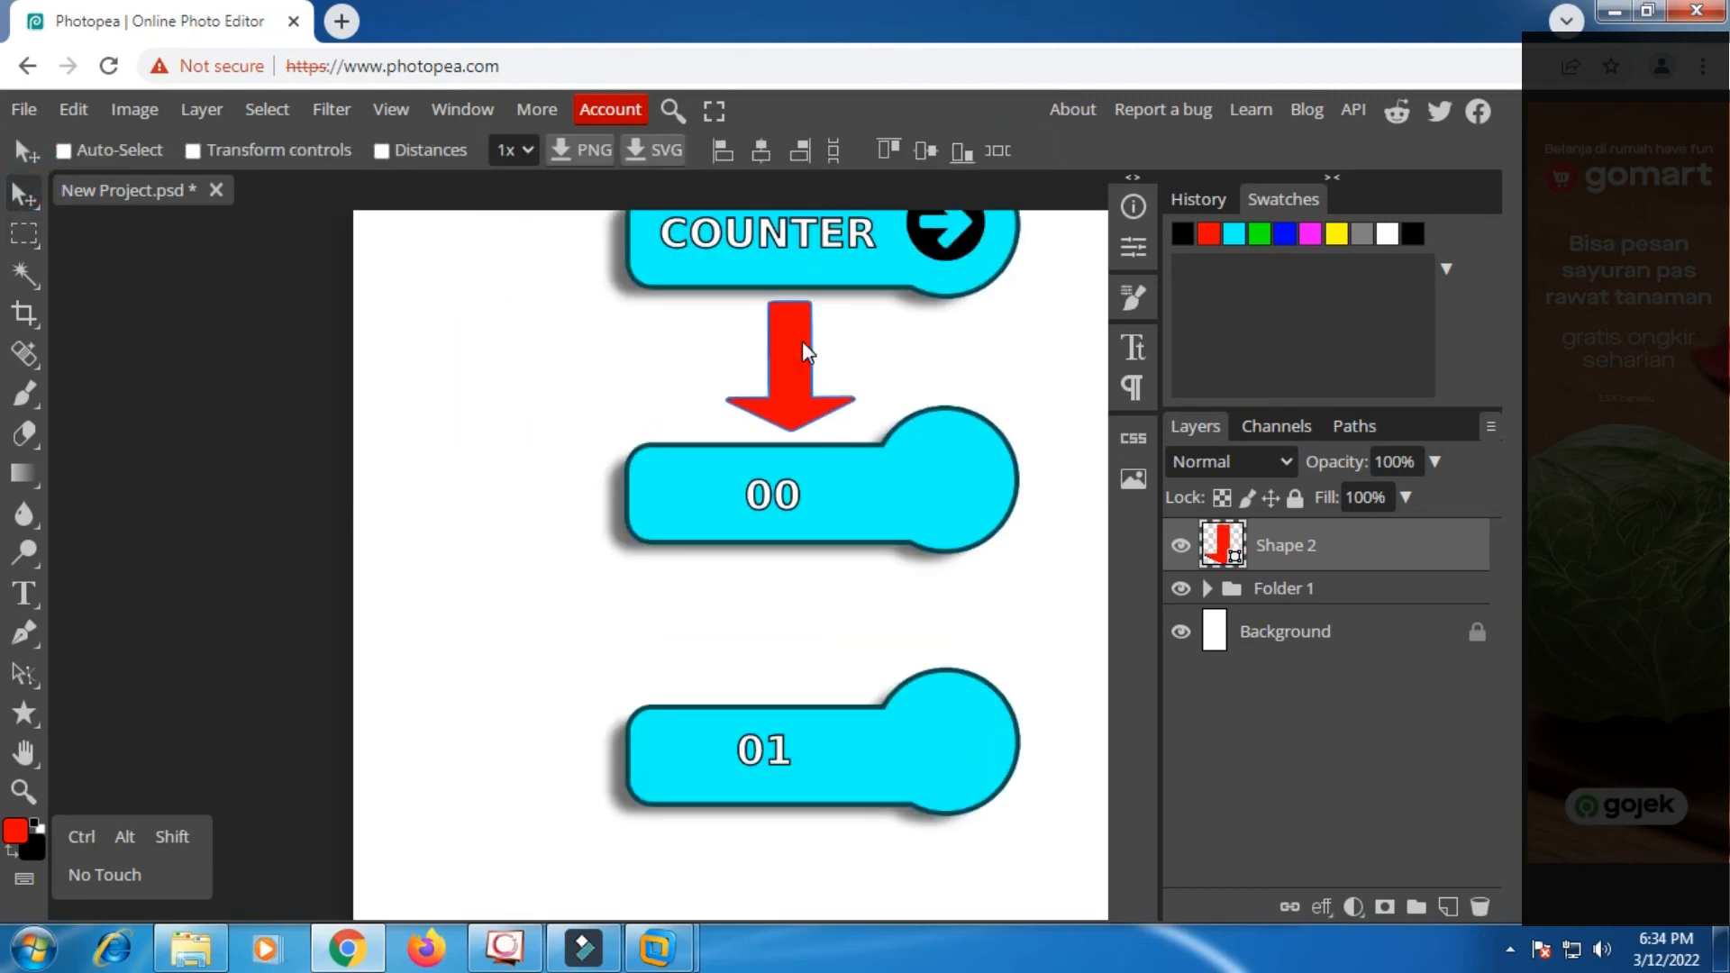
scroll(749, 376, "down", 5)
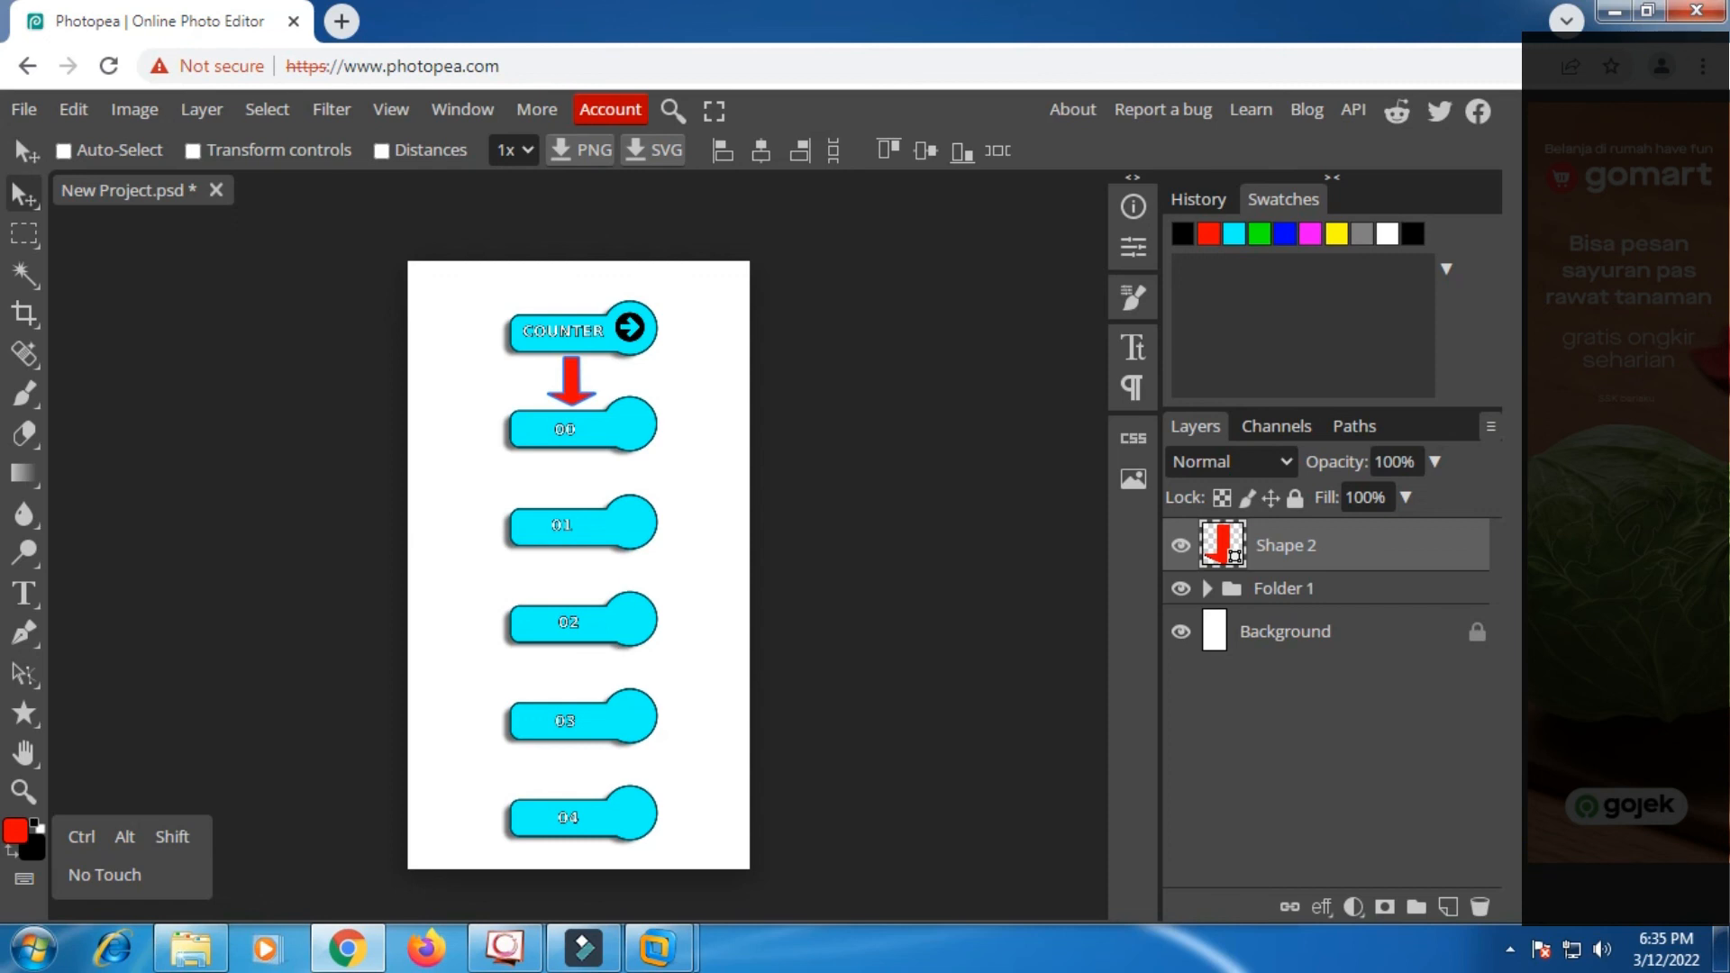
left_click(1509, 950)
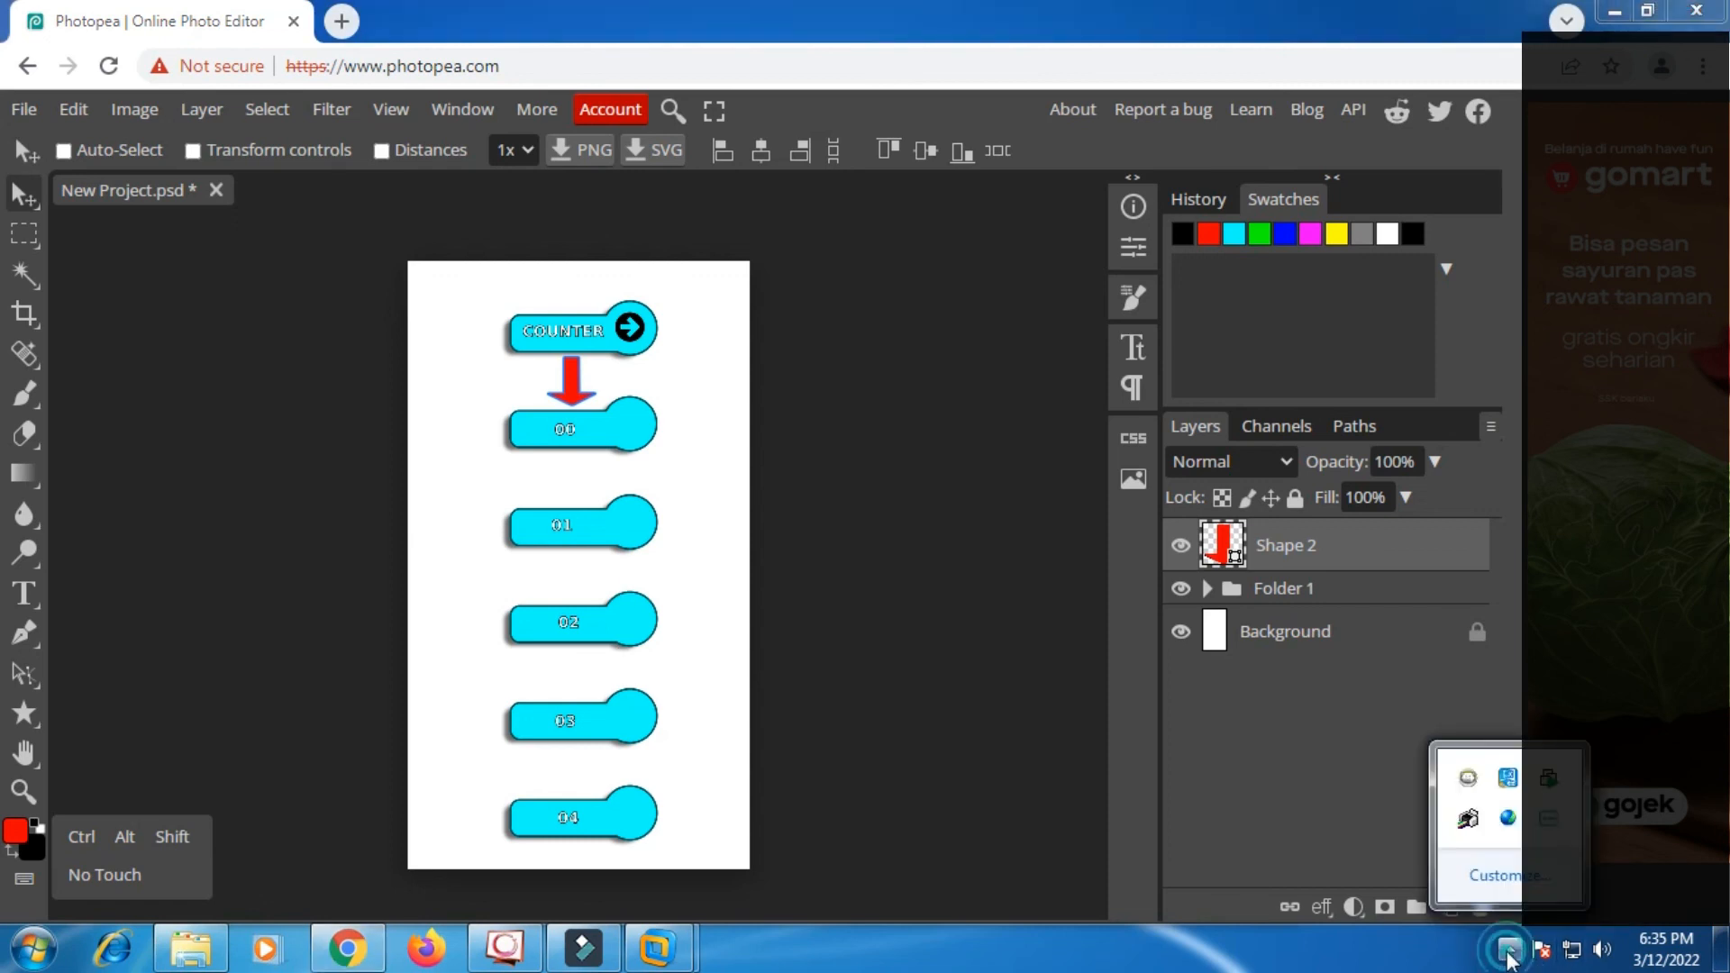